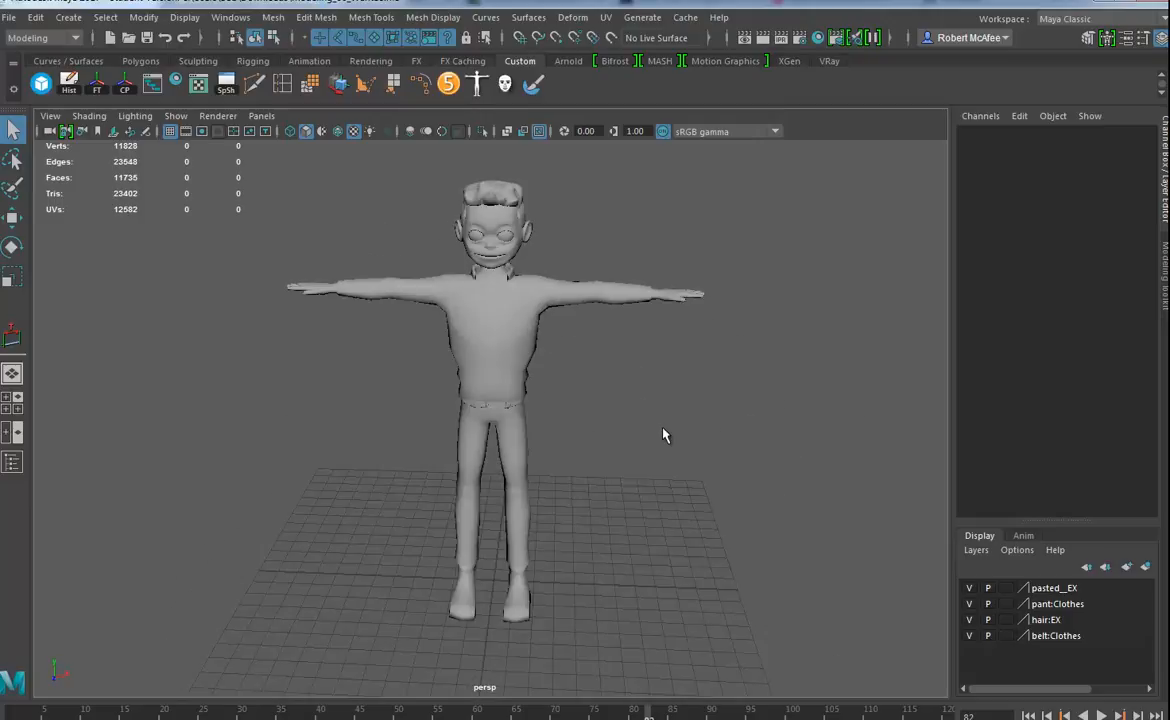
# - Open the Hypergraph Hierarchy to show the character's scene nodes
pyautogui.keyDown('alt'); pyautogui.moveTo(590, 496); pyautogui.dragTo(585, 488); pyautogui.keyUp('alt')
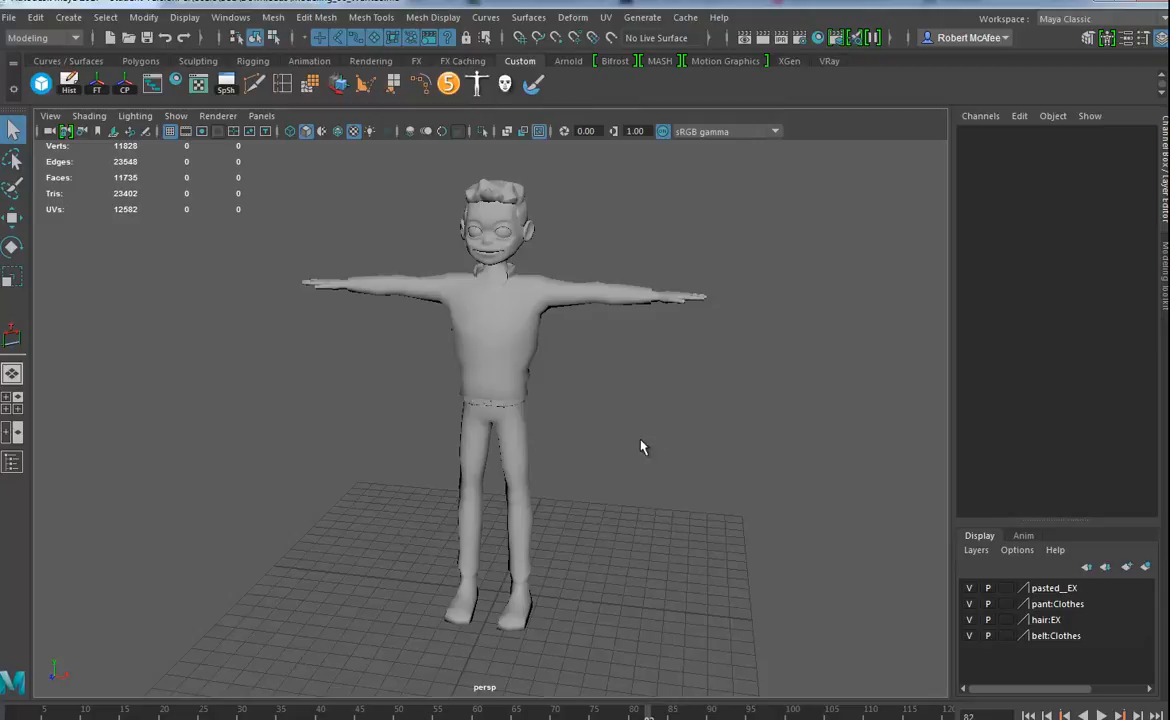
pyautogui.keyDown('alt'); pyautogui.moveTo(649, 445); pyautogui.dragTo(628, 427); pyautogui.keyUp('alt')
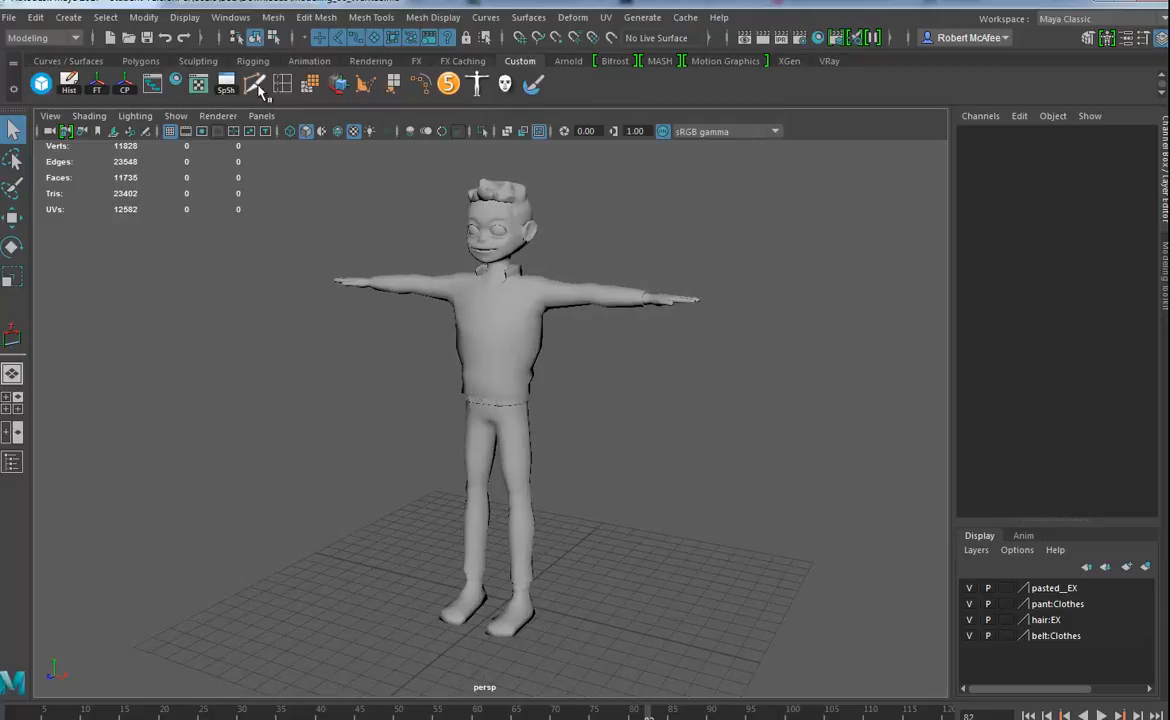
pyautogui.click(152, 83)
pyautogui.keyDown('alt'); pyautogui.moveTo(520, 408); pyautogui.dragTo(645, 411, button='middle'); pyautogui.keyUp('alt')
pyautogui.keyDown('alt'); pyautogui.moveTo(660, 411); pyautogui.dragTo(578, 411, button='right'); pyautogui.keyUp('alt')
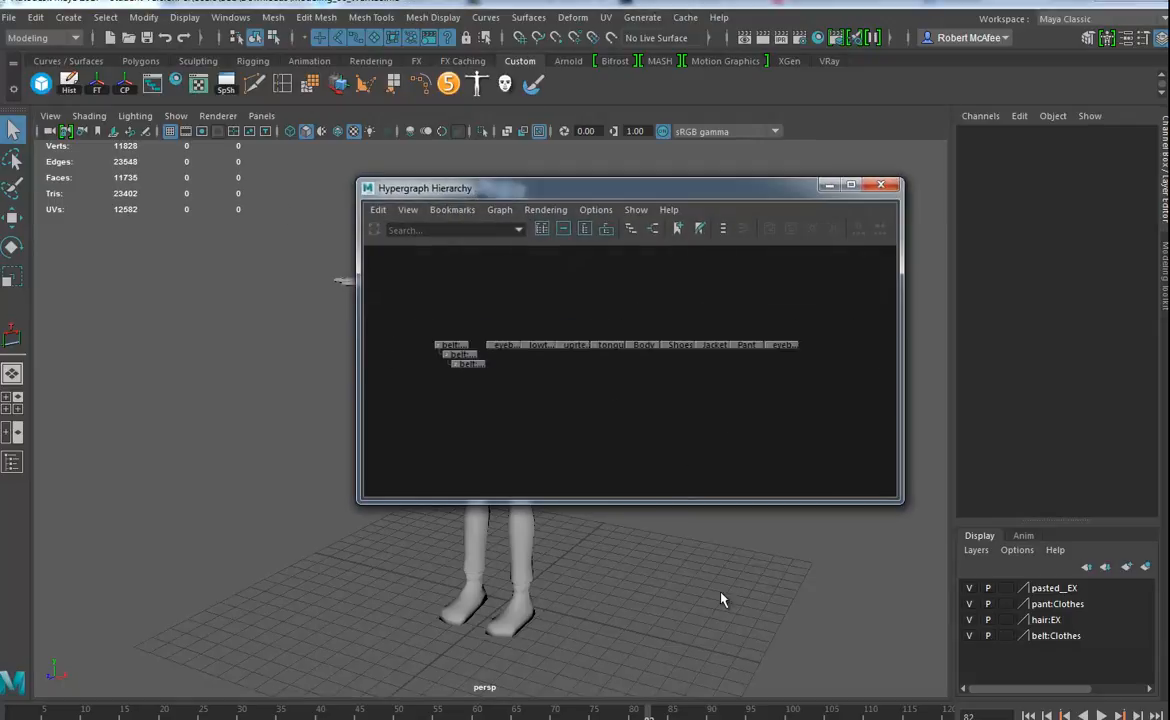
# - Display shape nodes and hidden nodes in the Hypergraph Hierarchy
pyautogui.click(596, 209)
pyautogui.moveTo(680, 226)
pyautogui.click(826, 227)
pyautogui.click(826, 242)
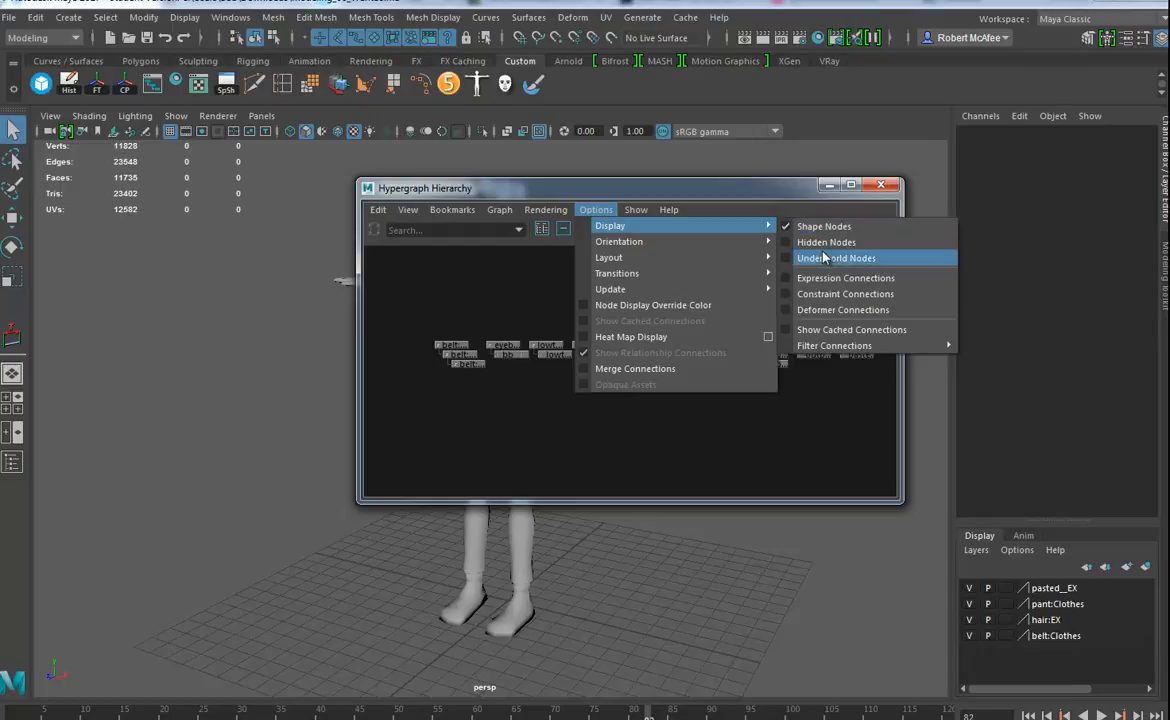
pyautogui.click(826, 258)
pyautogui.click(697, 444)
# - Check the belt group for geometry with the Move tool and delete the whole group from the hierarchy
pyautogui.click(510, 337)
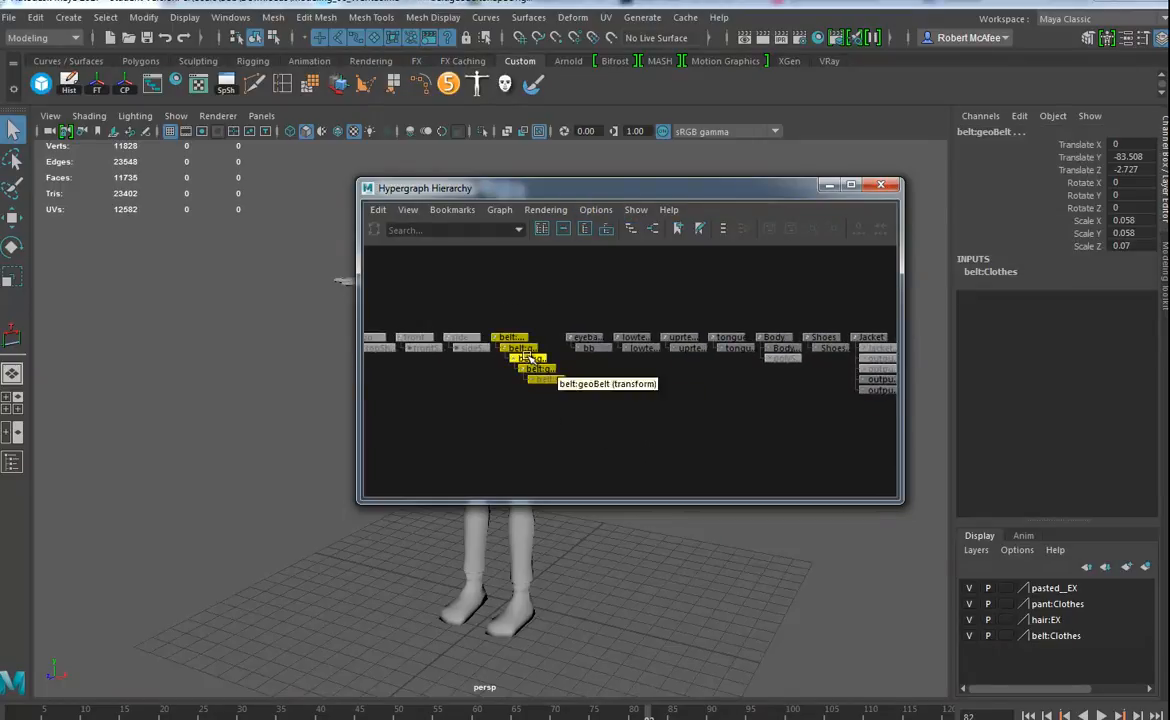
pyautogui.keyDown('alt'); pyautogui.moveTo(764, 440); pyautogui.dragTo(603, 441, button='middle'); pyautogui.keyUp('alt')
pyautogui.moveTo(714, 318); pyautogui.dragTo(697, 431)
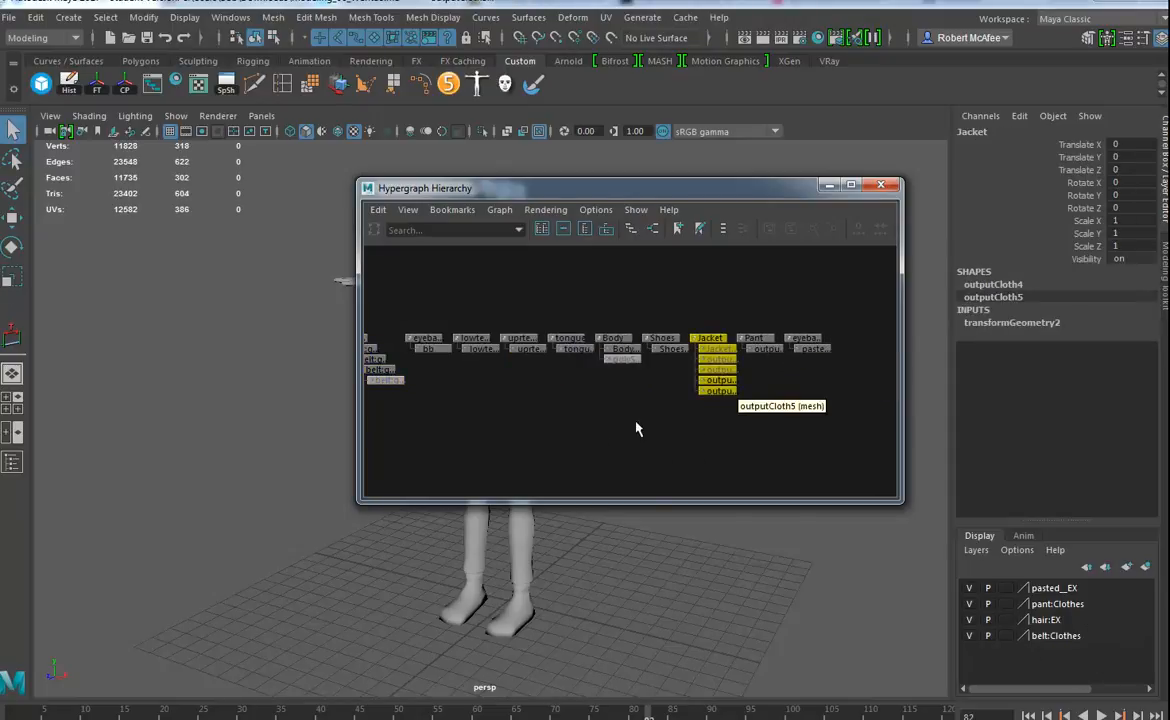
pyautogui.keyDown('alt'); pyautogui.moveTo(576, 421); pyautogui.dragTo(723, 439, button='middle'); pyautogui.keyUp('alt')
pyautogui.click(496, 354)
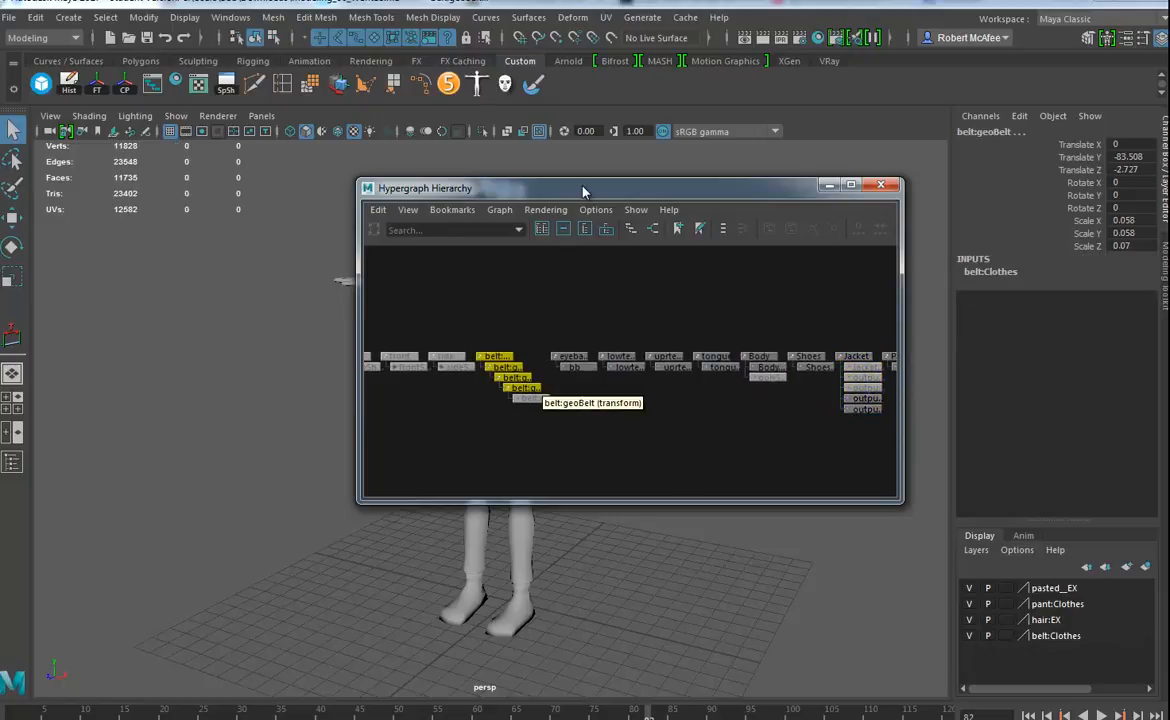
pyautogui.moveTo(600, 188); pyautogui.dragTo(515, 183)
pyautogui.moveTo(677, 189); pyautogui.dragTo(340, 259)
pyautogui.keyDown('alt'); pyautogui.moveTo(593, 448); pyautogui.dragTo(745, 455, button='middle'); pyautogui.keyUp('alt')
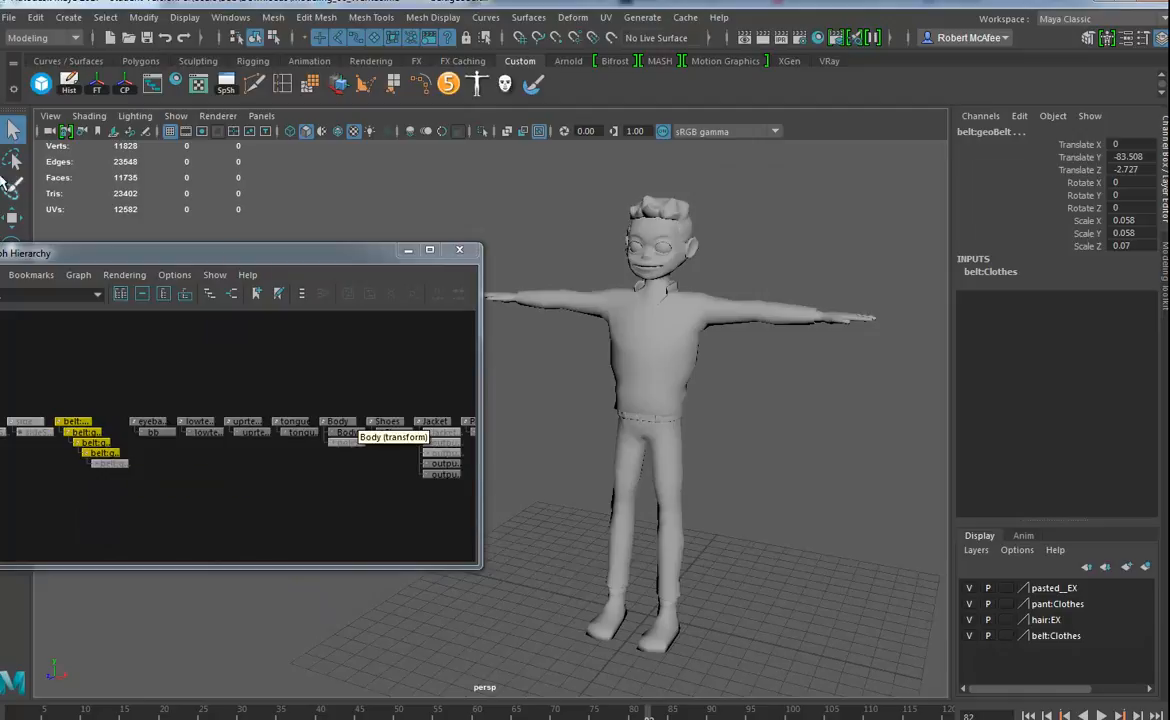
pyautogui.click(13, 217)
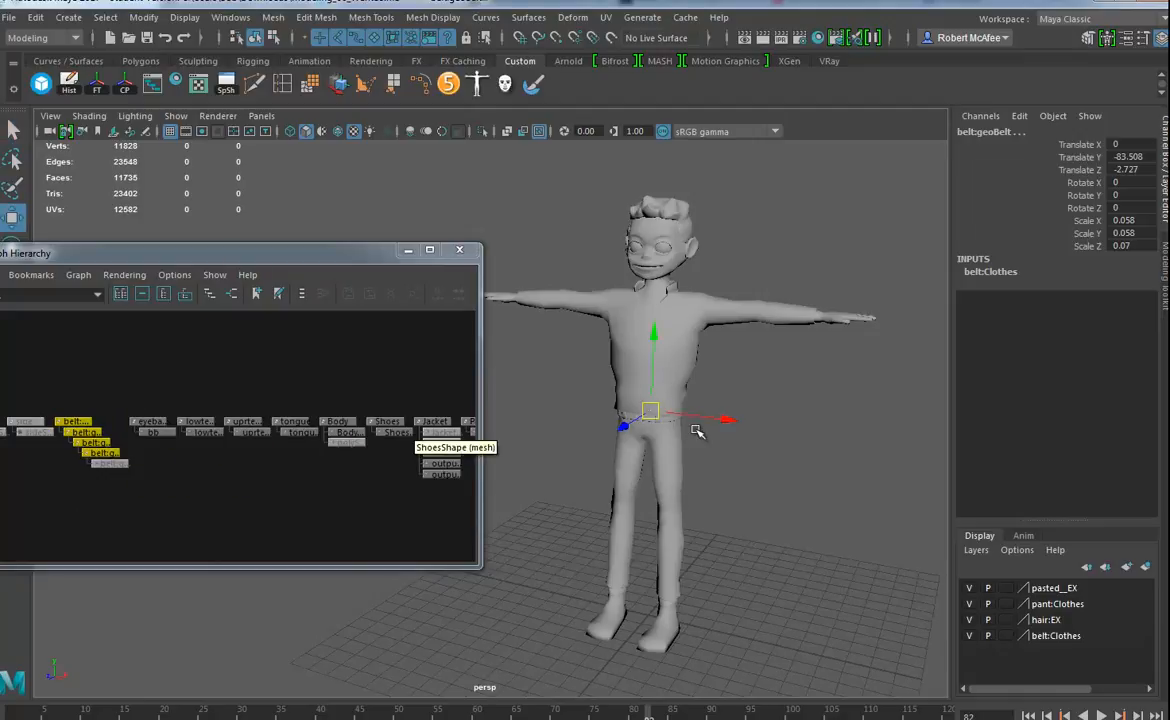
pyautogui.moveTo(651, 411); pyautogui.dragTo(619, 401)
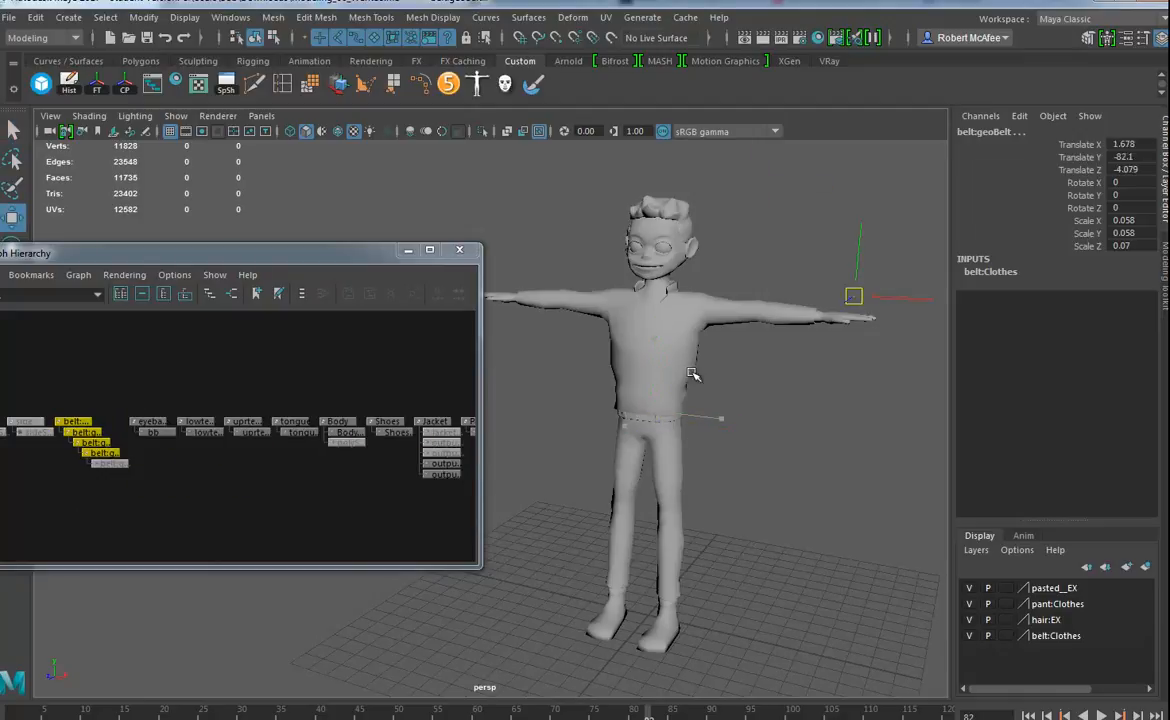
pyautogui.click(847, 498)
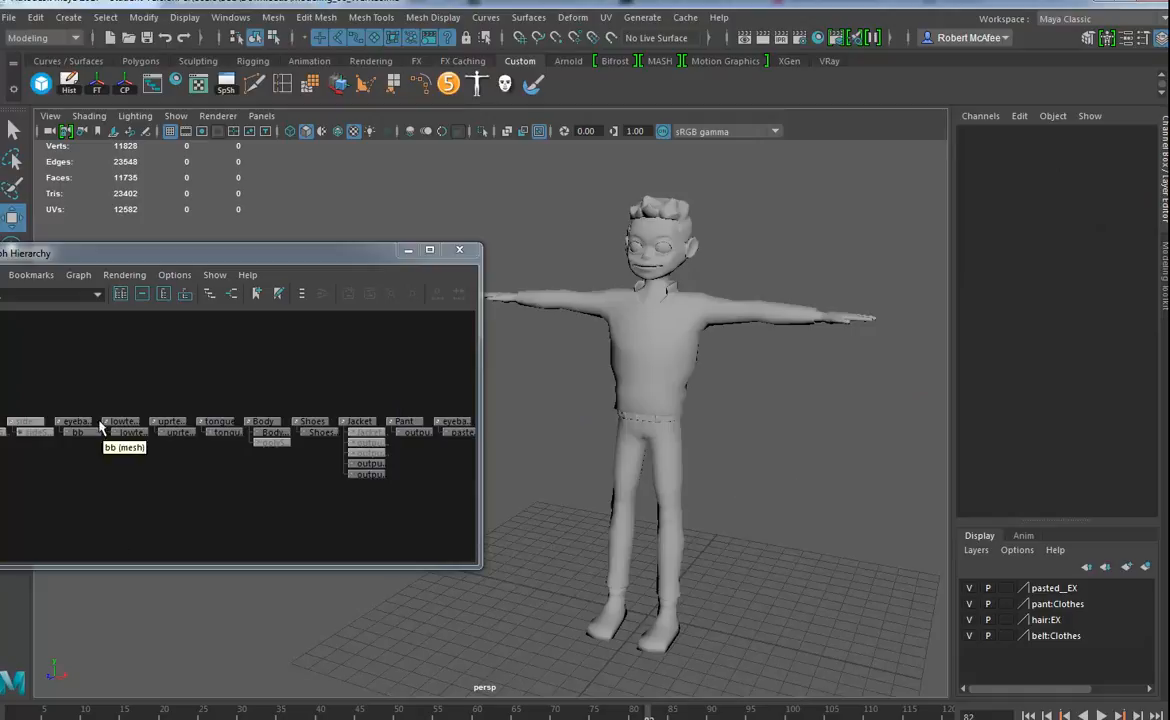
# - Select the Jacket, Pant, Body, Shoes, teeth, tongue and eyeball nodes one by one to check their geometry and transforms
pyautogui.click(359, 421)
pyautogui.keyDown('alt'); pyautogui.moveTo(404, 520); pyautogui.dragTo(323, 522, button='middle'); pyautogui.keyUp('alt')
pyautogui.keyDown('alt'); pyautogui.moveTo(369, 508); pyautogui.dragTo(290, 496, button='right'); pyautogui.keyUp('alt')
pyautogui.keyDown('alt'); pyautogui.moveTo(290, 496); pyautogui.dragTo(306, 504, button='middle'); pyautogui.keyUp('alt')
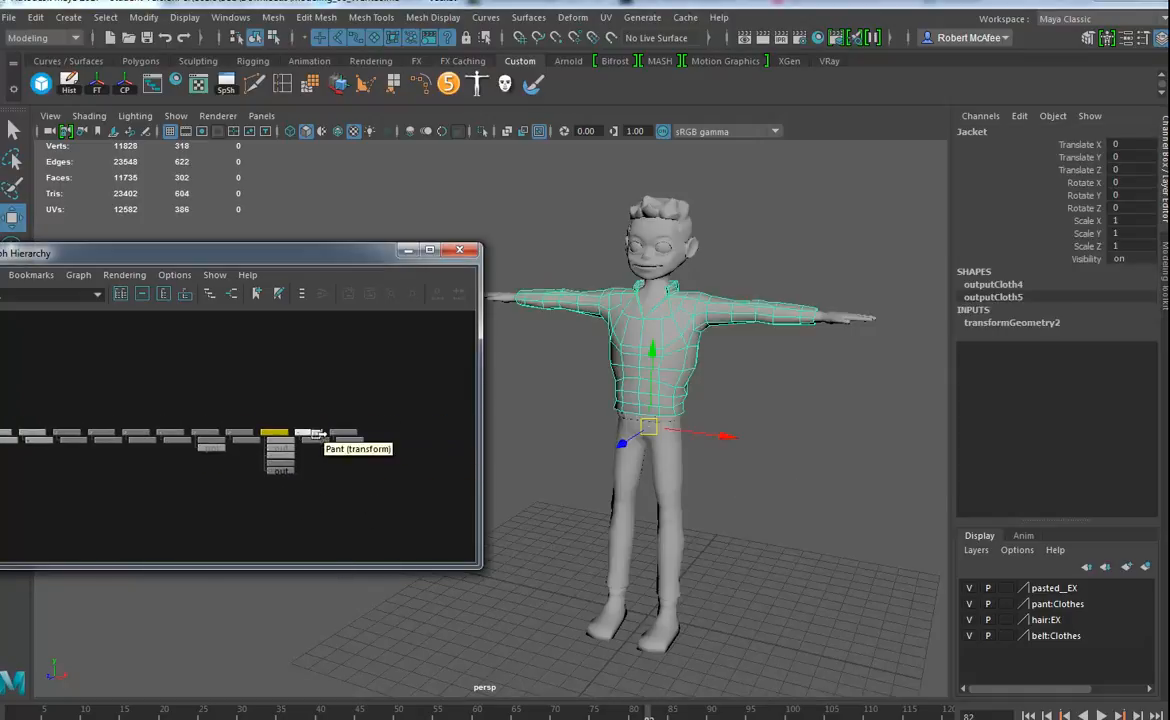
pyautogui.click(309, 433)
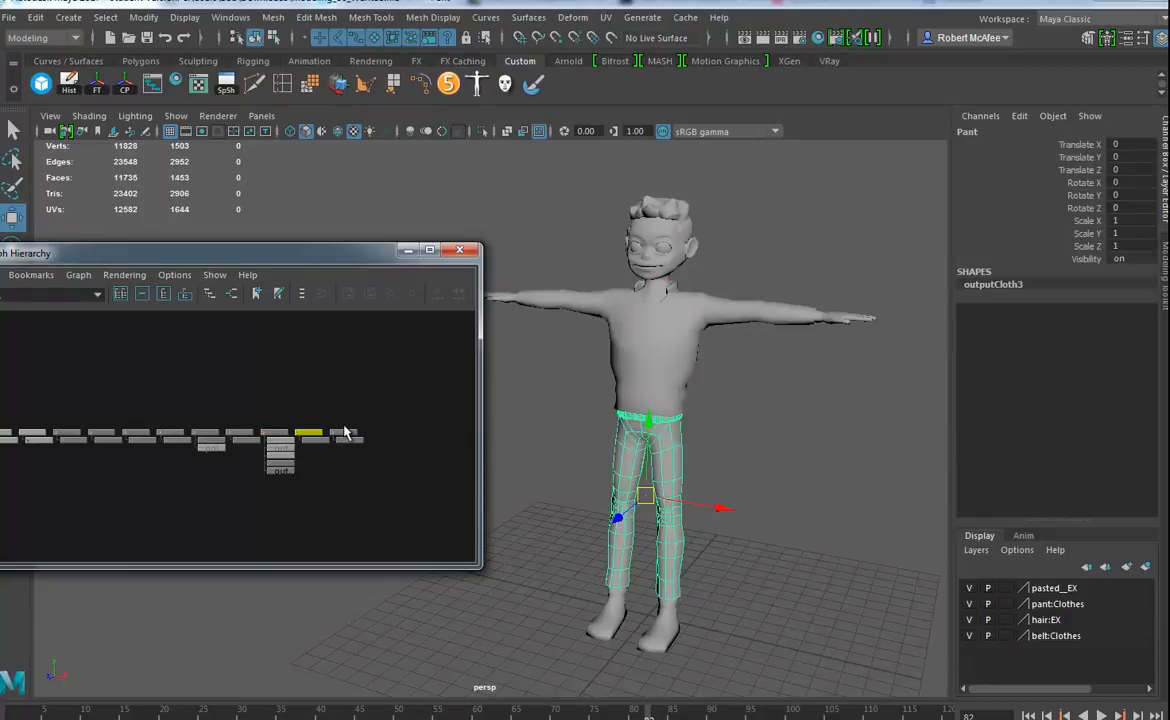
pyautogui.click(262, 453)
pyautogui.click(208, 432)
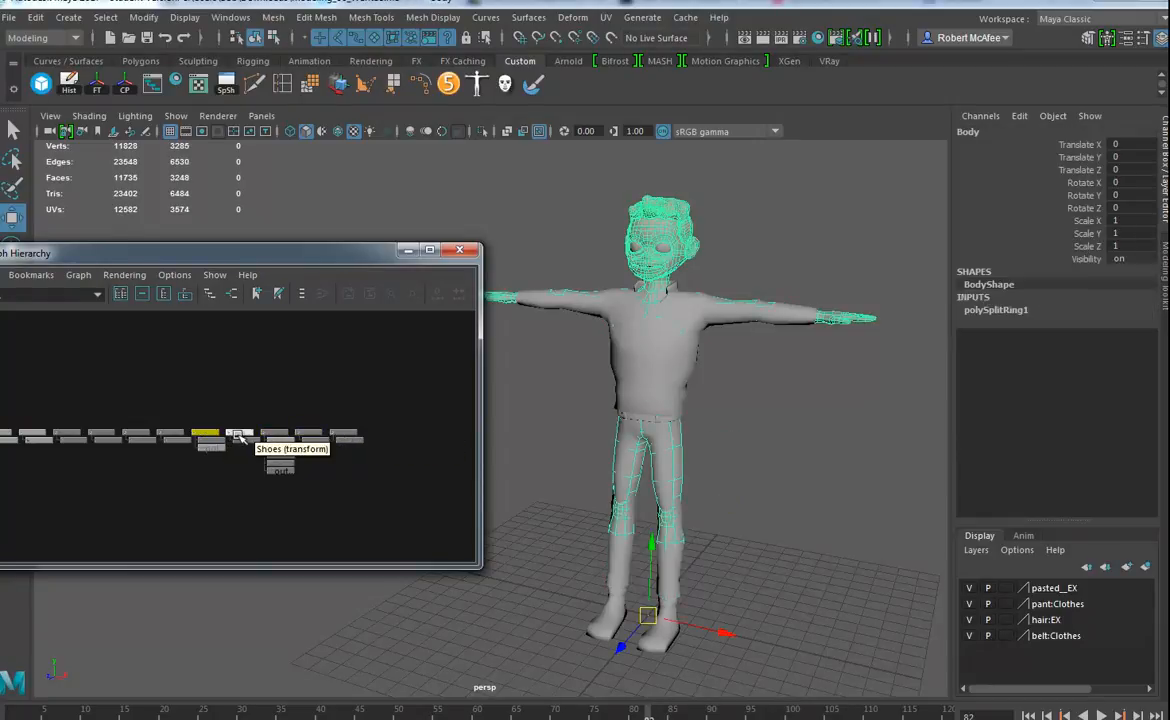
pyautogui.click(239, 435)
pyautogui.keyDown('alt'); pyautogui.moveTo(192, 492); pyautogui.dragTo(272, 490, button='middle'); pyautogui.keyUp('alt')
pyautogui.doubleClick(234, 429)
pyautogui.keyDown('alt'); pyautogui.moveTo(261, 491); pyautogui.dragTo(347, 500, button='right'); pyautogui.keyUp('alt')
pyautogui.click(280, 431)
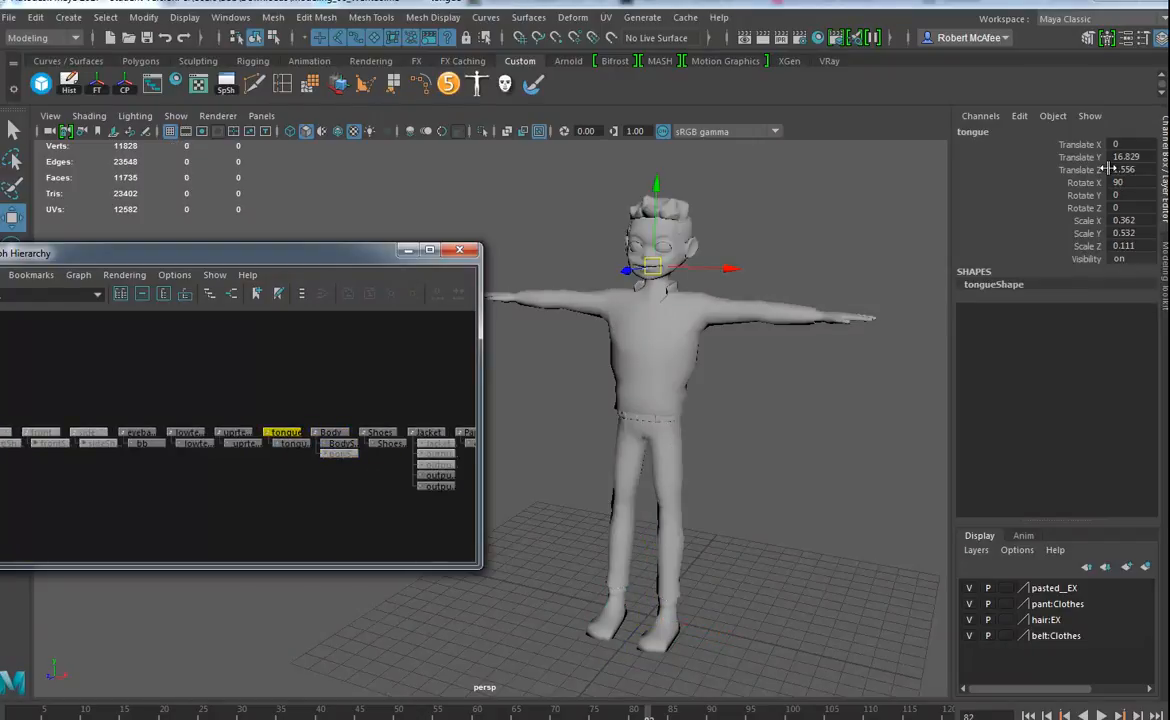
pyautogui.click(232, 432)
pyautogui.click(182, 433)
pyautogui.click(138, 432)
# - Delete the construction history of all the character's geometry nodes
pyautogui.keyDown('alt'); pyautogui.moveTo(217, 464); pyautogui.dragTo(98, 459, button='middle'); pyautogui.keyUp('alt')
pyautogui.keyDown('alt'); pyautogui.moveTo(346, 464); pyautogui.dragTo(291, 459, button='right'); pyautogui.keyUp('alt')
pyautogui.keyDown('alt'); pyautogui.moveTo(304, 456); pyautogui.dragTo(324, 454, button='middle'); pyautogui.keyUp('alt')
pyautogui.moveTo(60, 352); pyautogui.dragTo(490, 543)
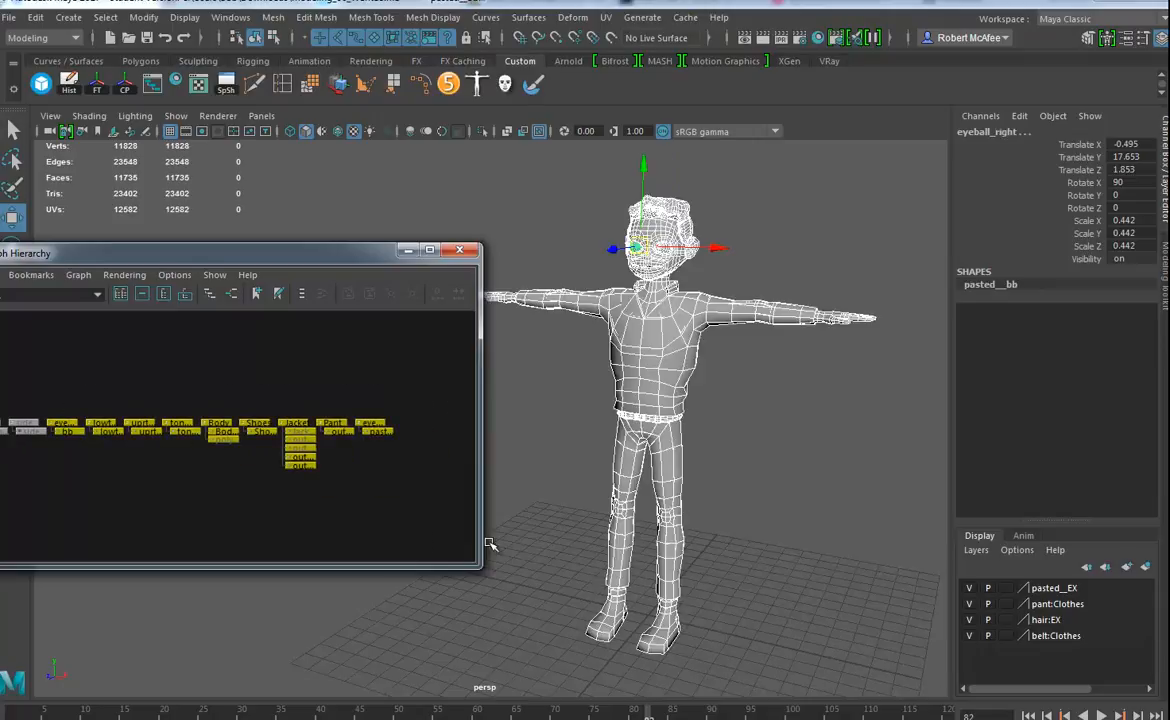
pyautogui.hotkey('alt', 'shift', 'd')
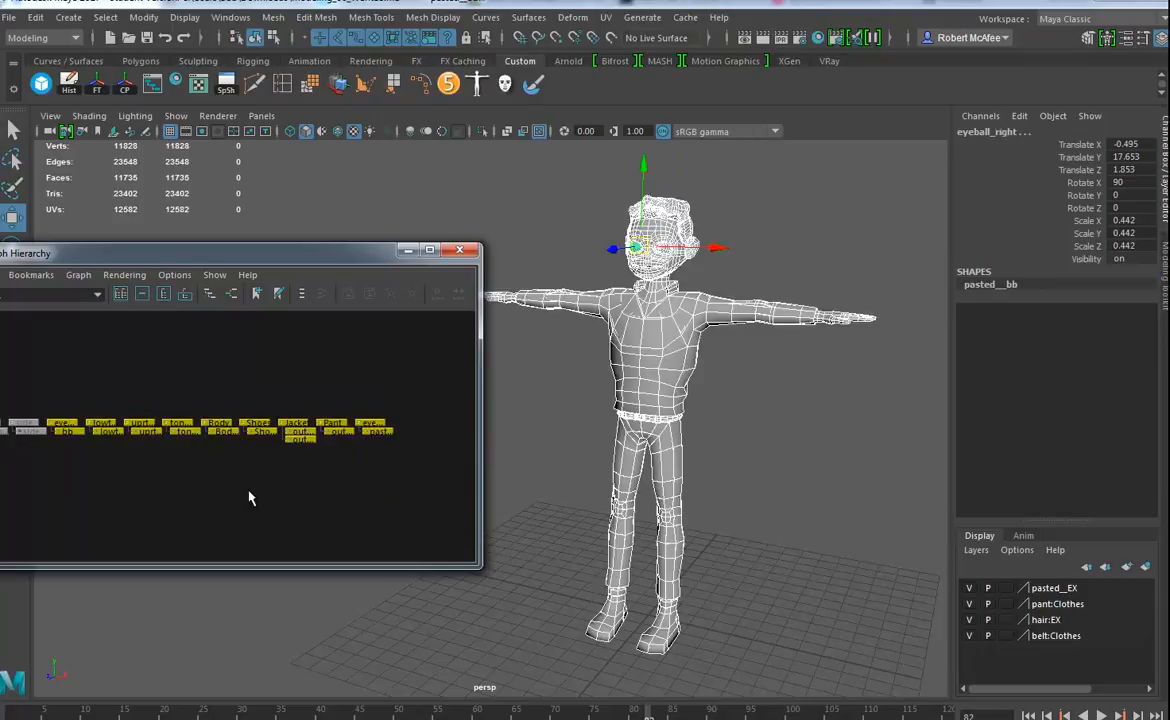
pyautogui.click(285, 390)
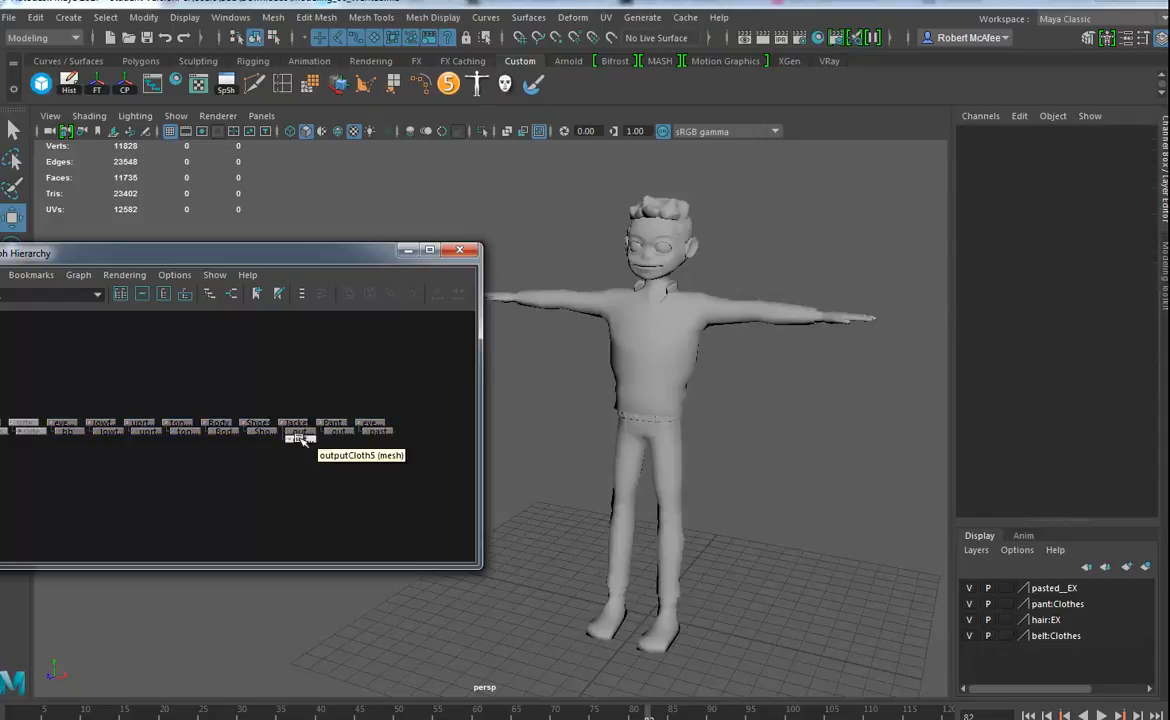
# - Try deleting the extra outputCloth4 shape under the Jacket node
pyautogui.scroll(2, 300, 480)
pyautogui.click(336, 430)
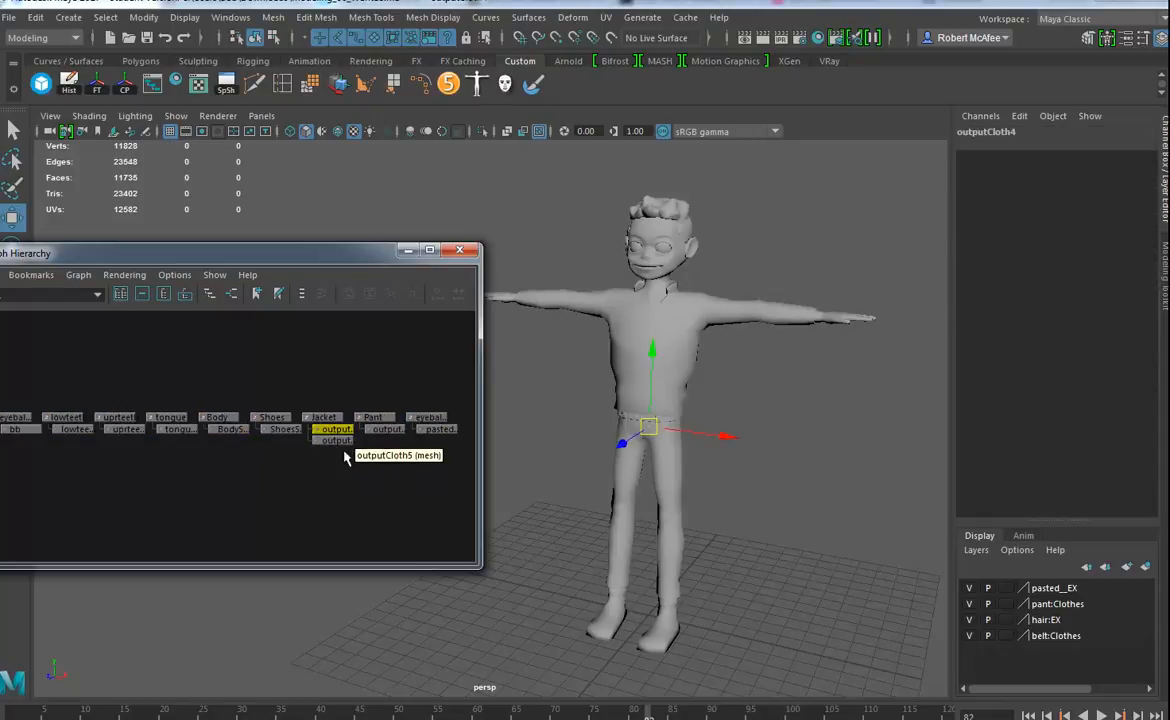
pyautogui.click(369, 520)
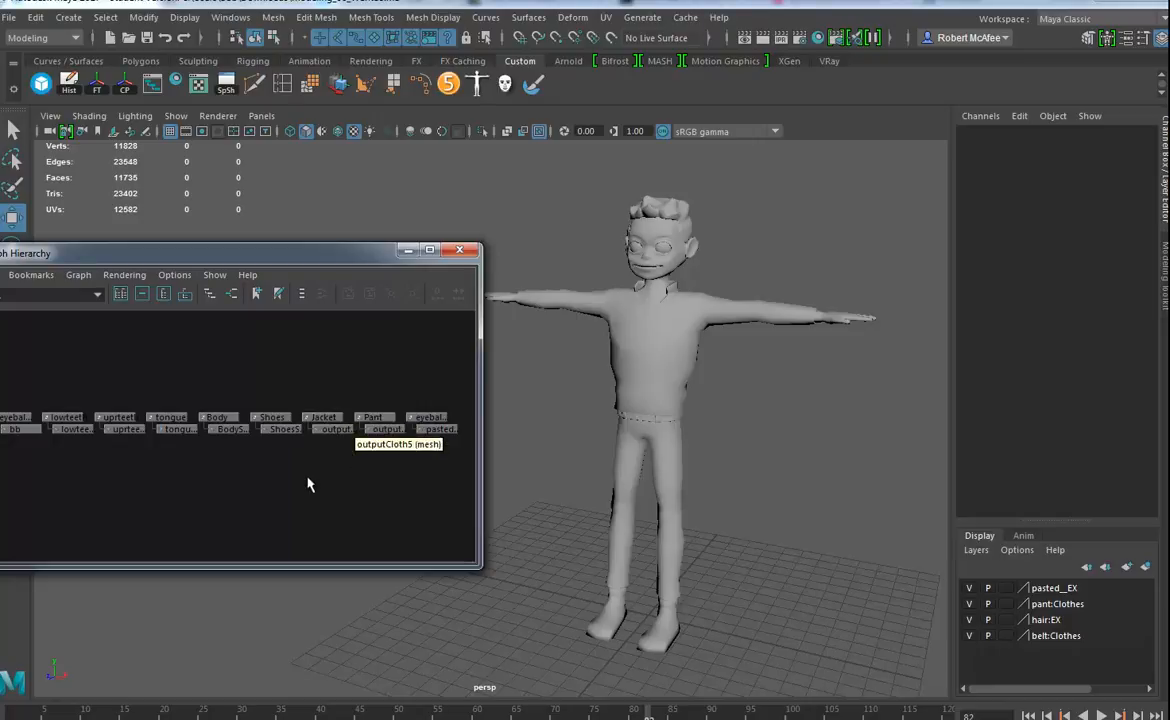
pyautogui.click(336, 429)
# - Optimize the scene size with the existing options, including removal of unused and unknown nodes
pyautogui.click(8, 17)
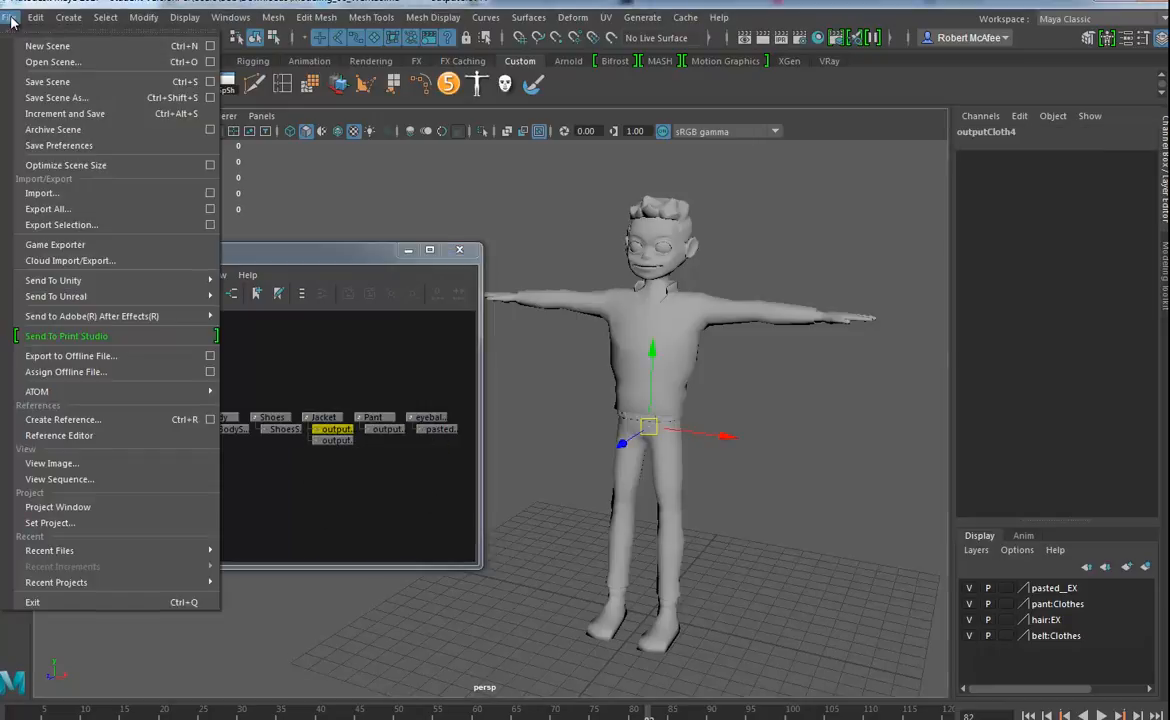
pyautogui.click(209, 165)
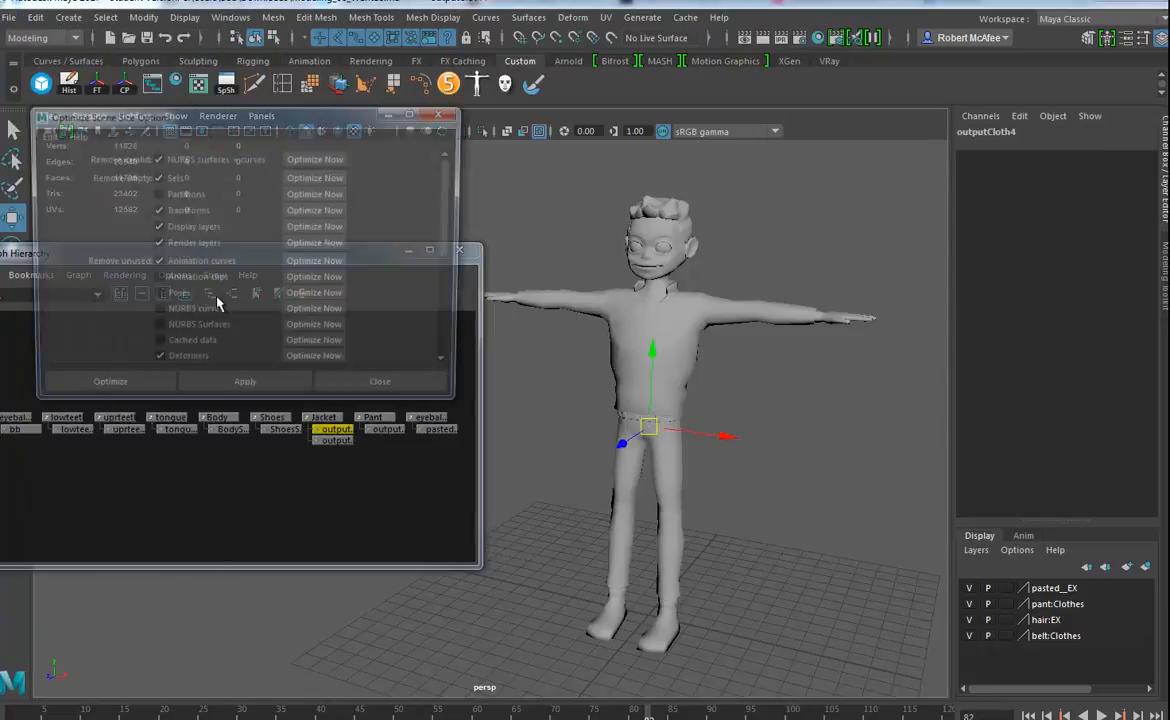
pyautogui.scroll(-5, 247, 330)
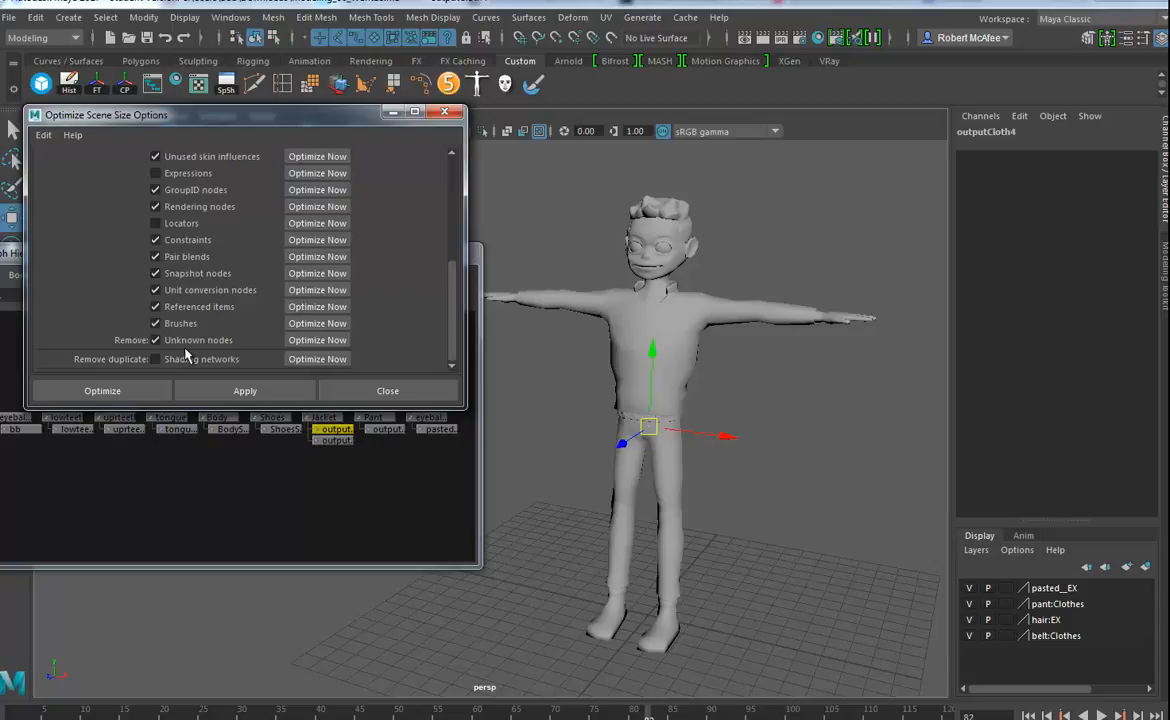
pyautogui.click(95, 390)
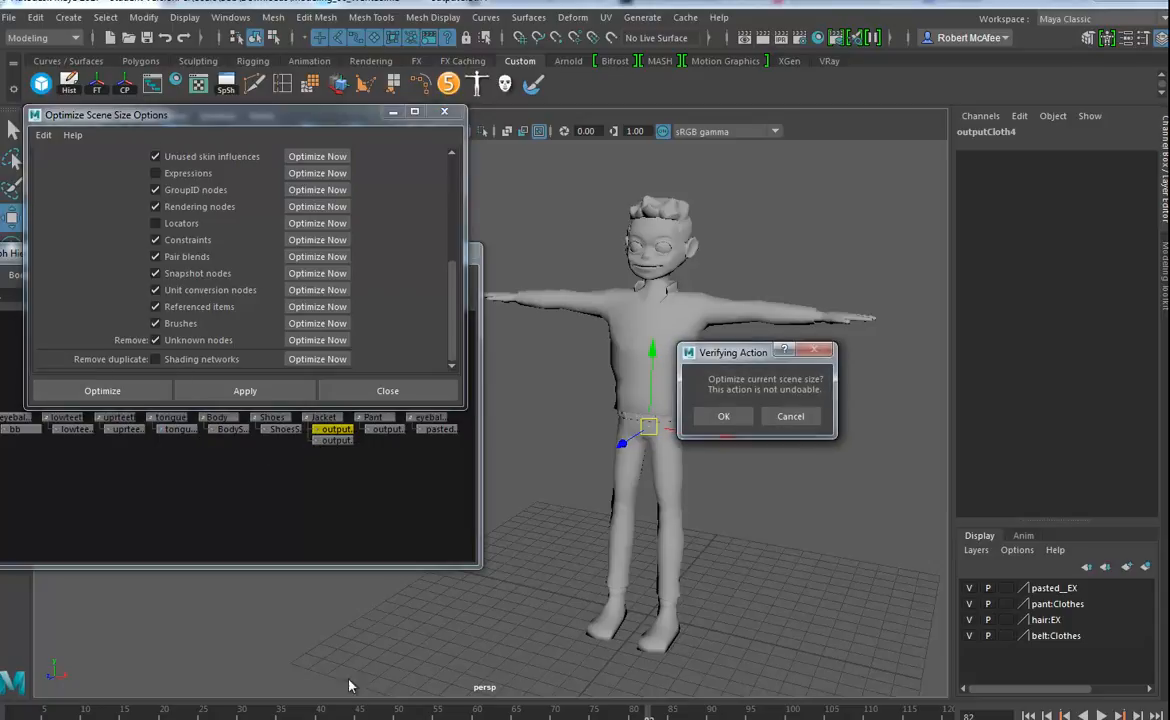
pyautogui.click(724, 416)
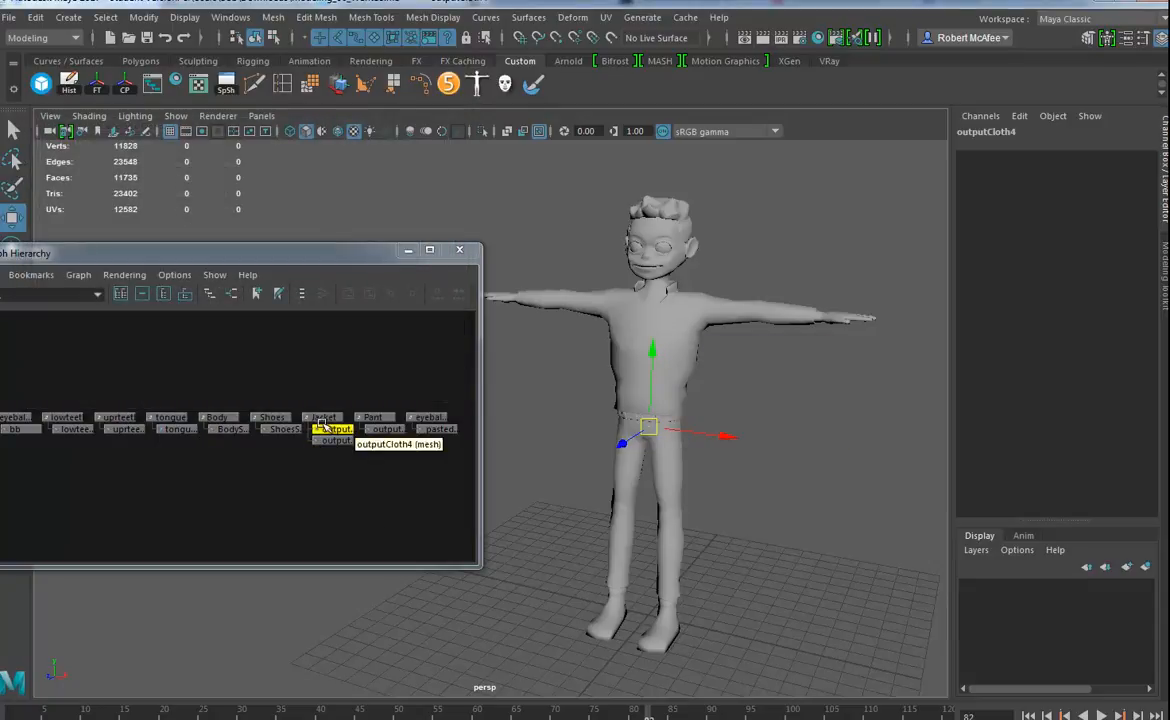
# - Delete the outputCloth4 shape from the Jacket so that only outputCloth5 stays under it
pyautogui.rightClick(352, 468)
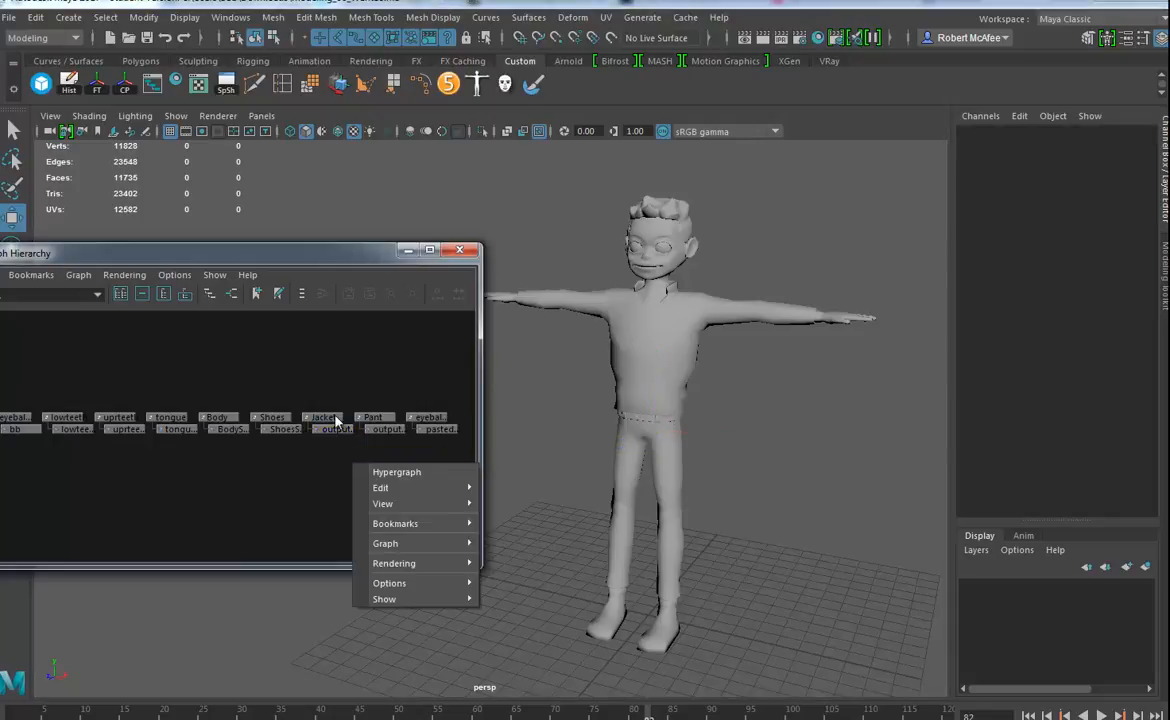
pyautogui.keyDown('alt'); pyautogui.moveTo(310, 461); pyautogui.dragTo(373, 449, button='middle'); pyautogui.keyUp('alt')
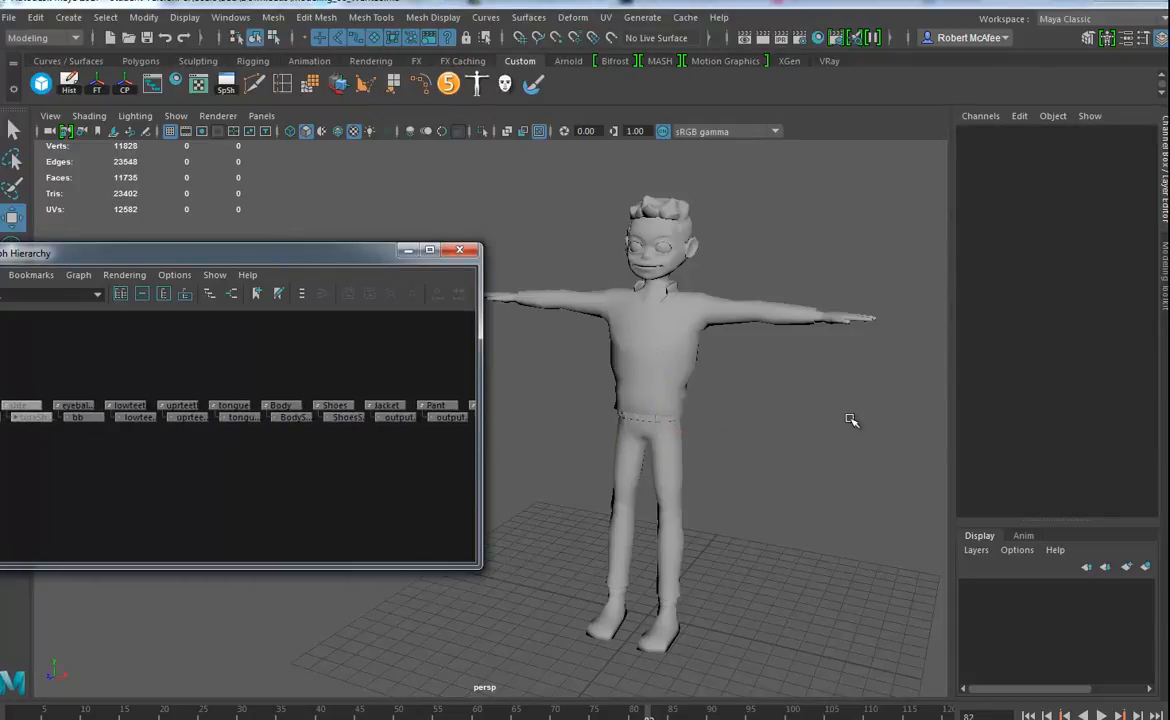
# - Select all of the character's meshes and freeze their transformations
pyautogui.click(653, 496)
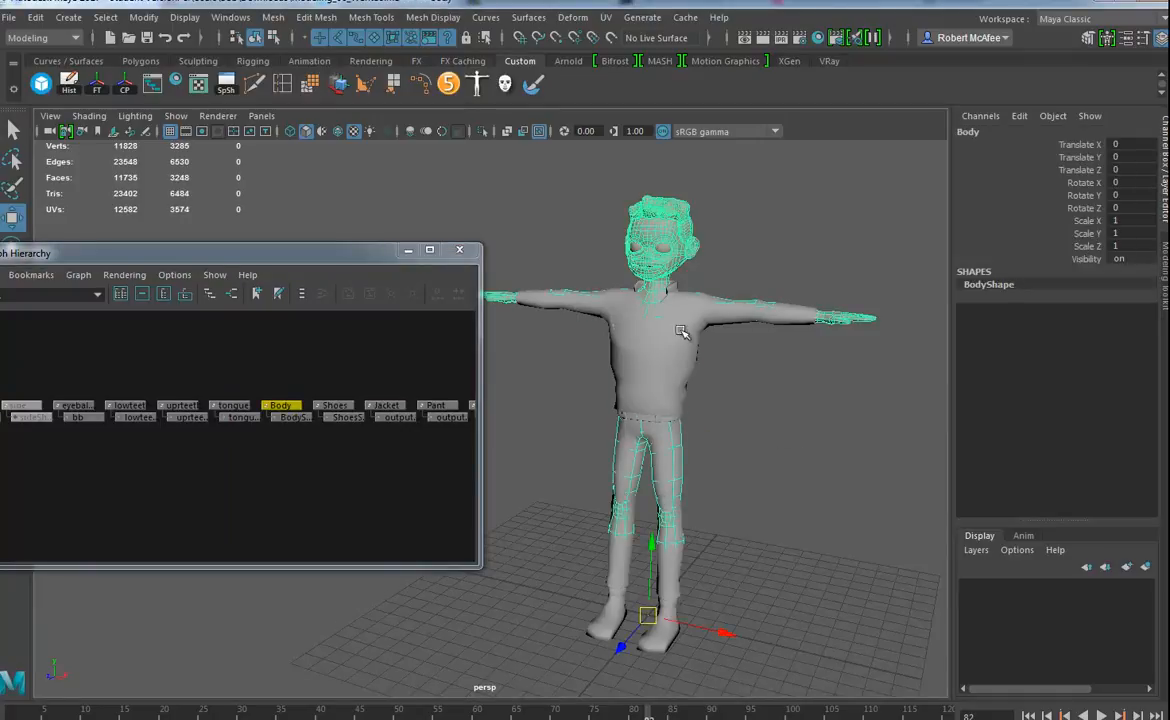
pyautogui.moveTo(525, 199); pyautogui.dragTo(790, 690)
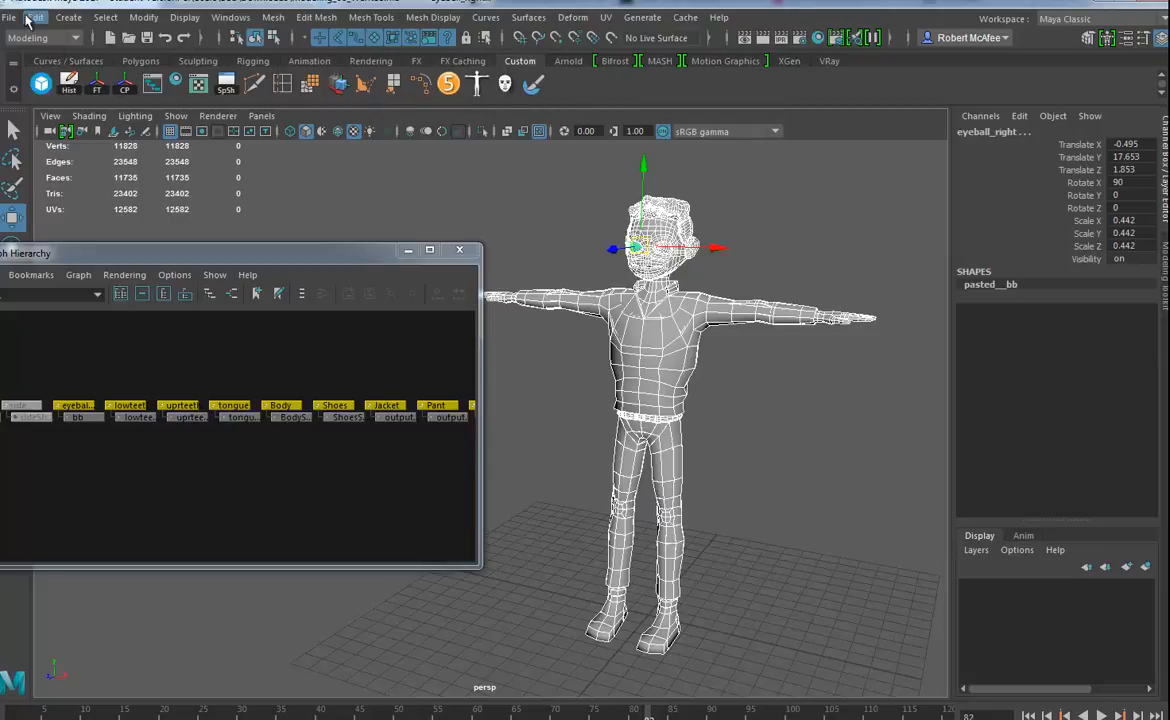
pyautogui.click(97, 84)
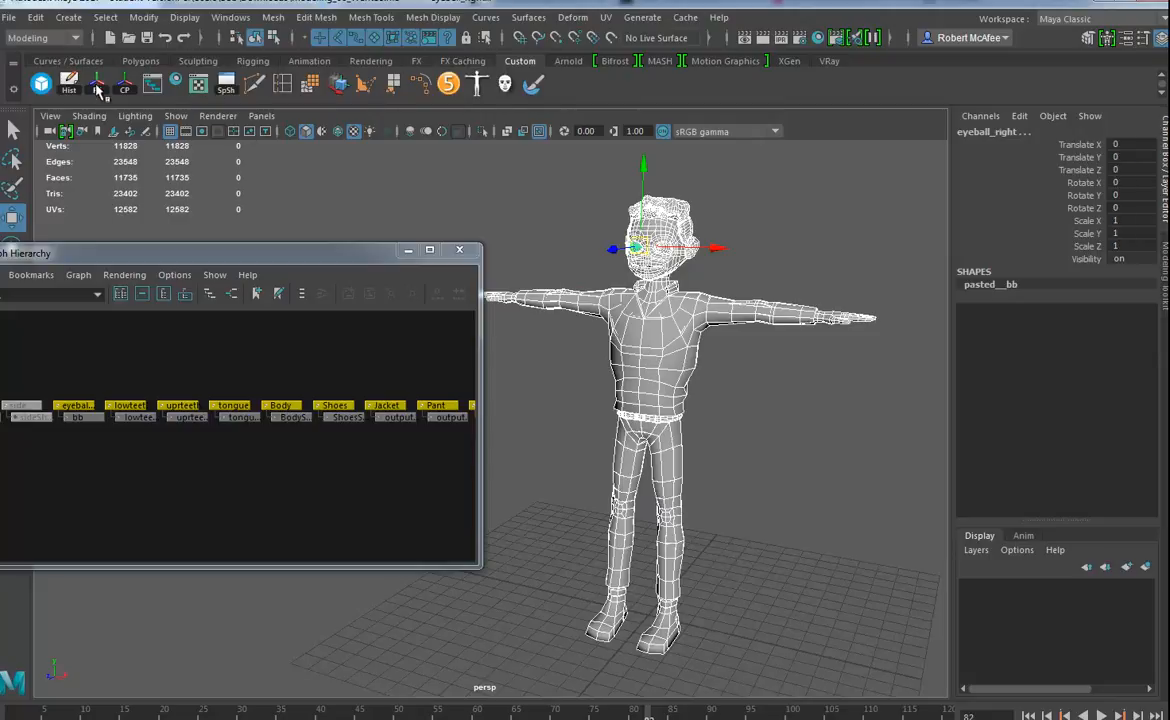
pyautogui.scroll(-5, 260, 460)
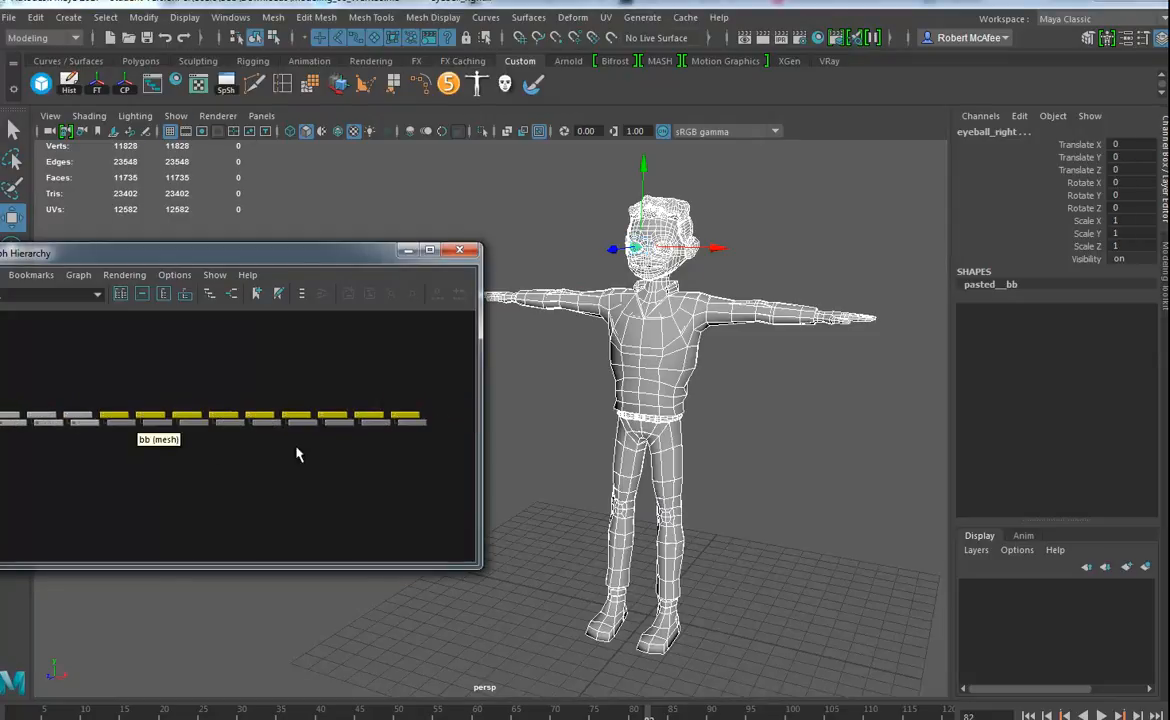
pyautogui.moveTo(82, 440)
pyautogui.keyDown('alt'); pyautogui.mouseDown(button='middle')
pyautogui.moveTo(219, 433)
pyautogui.moveTo(96, 436)
pyautogui.mouseUp(button='middle'); pyautogui.keyUp('alt')
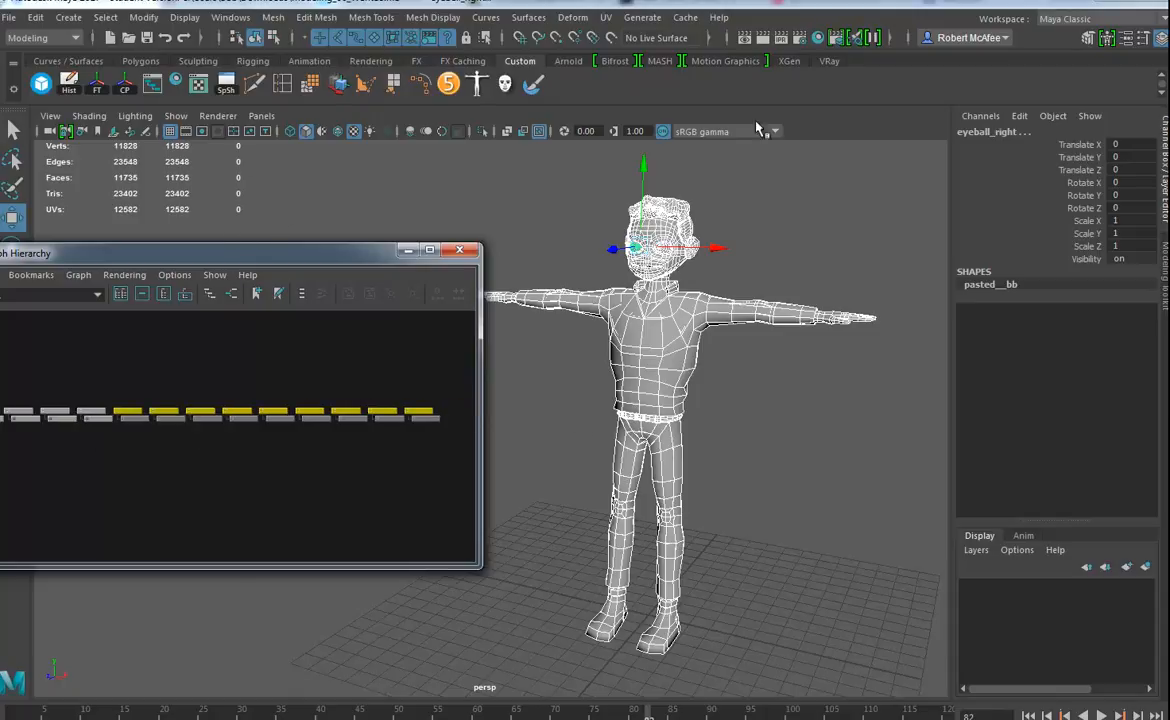
# - Open the AdvancedSkeleton5 tool beside the character, collapse its Body section and expand the Pre section
pyautogui.click(421, 83)
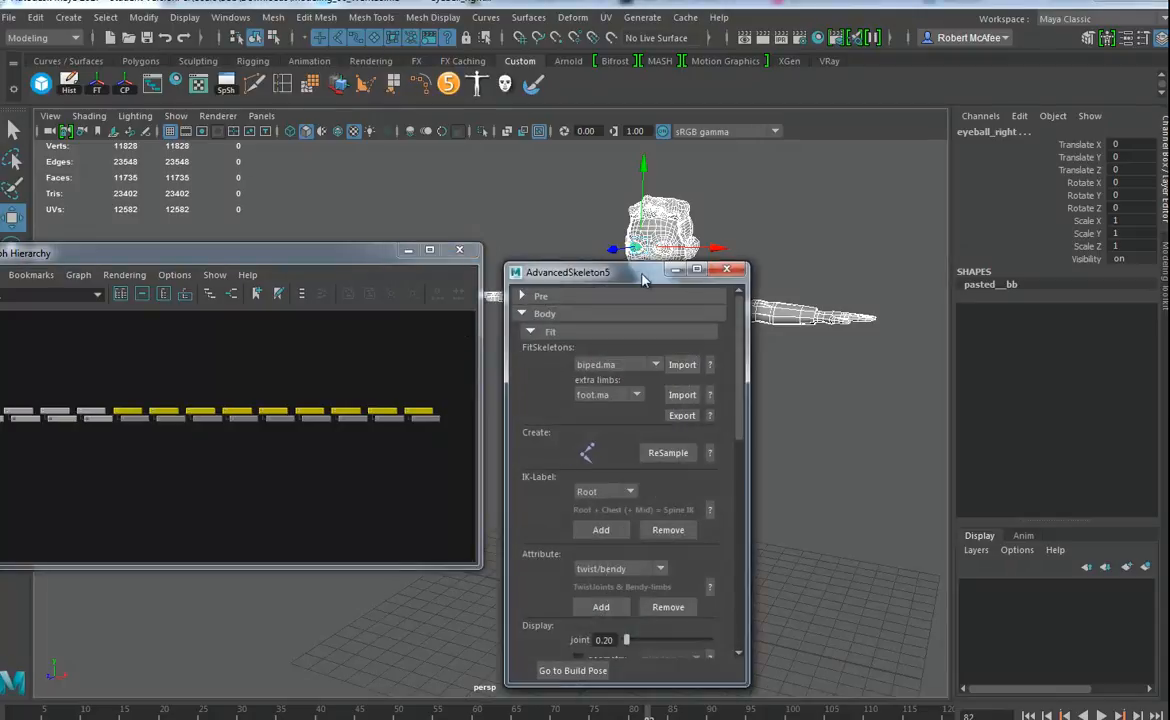
pyautogui.moveTo(618, 273); pyautogui.dragTo(152, 152)
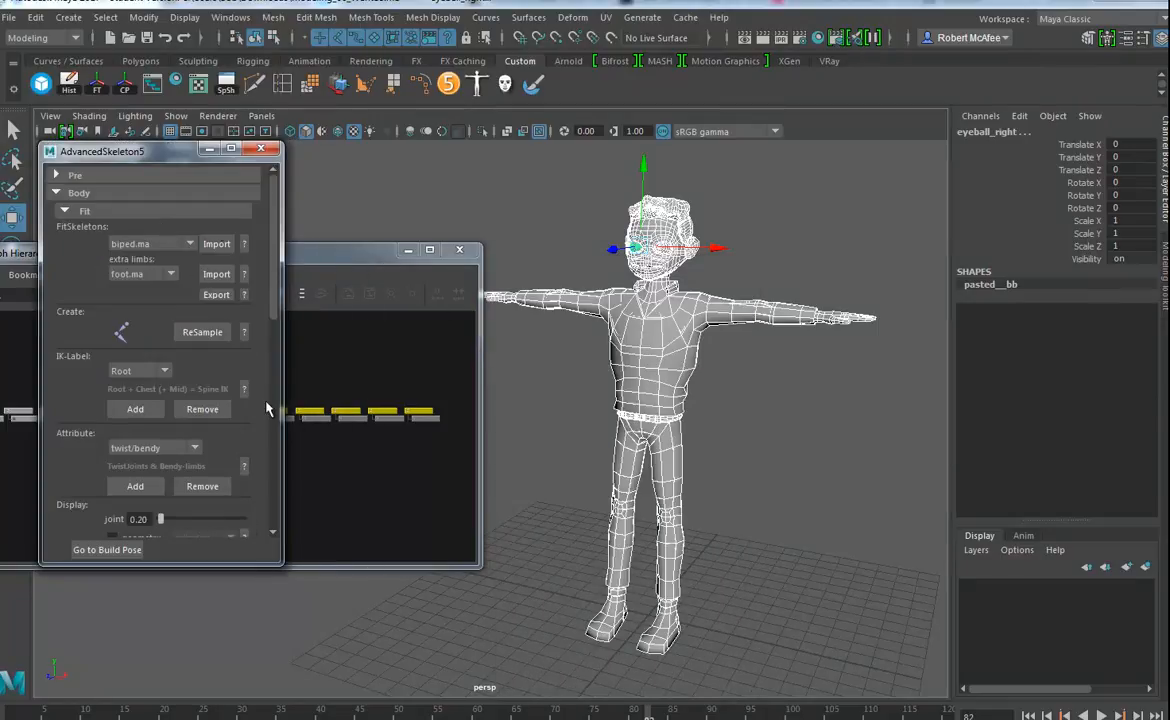
pyautogui.click(100, 193)
pyautogui.click(96, 176)
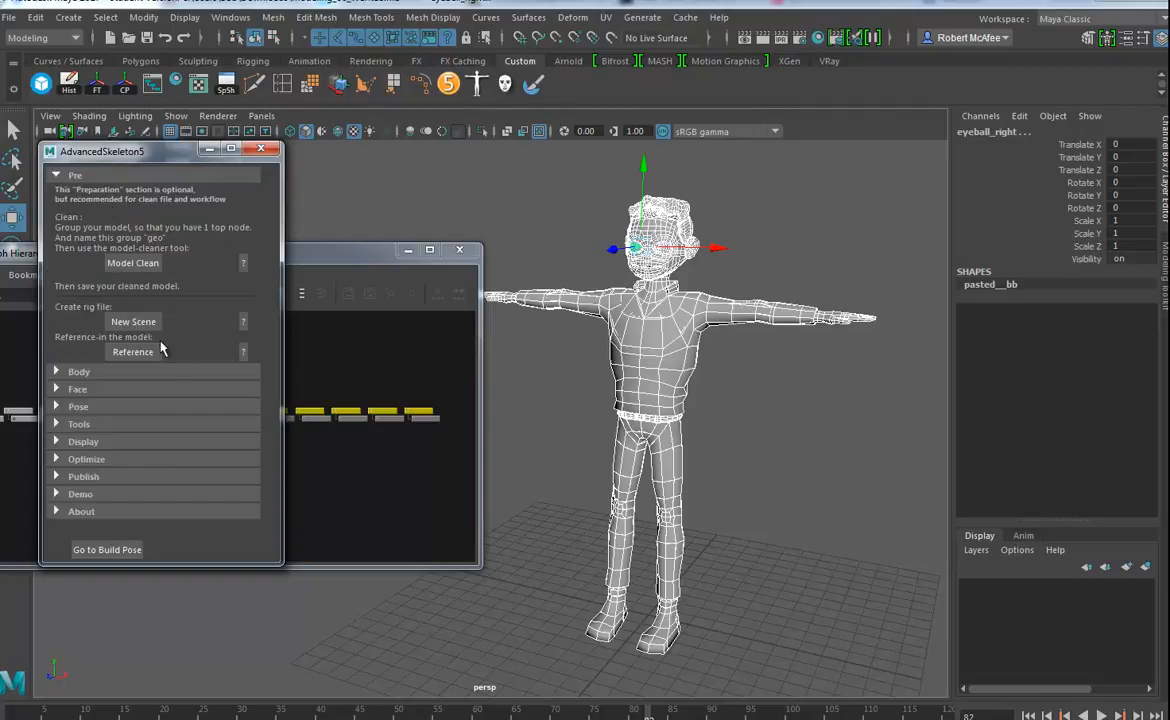
# - Run the AdvancedSkeleton5 Model Cleaner to create the top-level geo group and clean the model, continuing past the student version notices
pyautogui.click(133, 264)
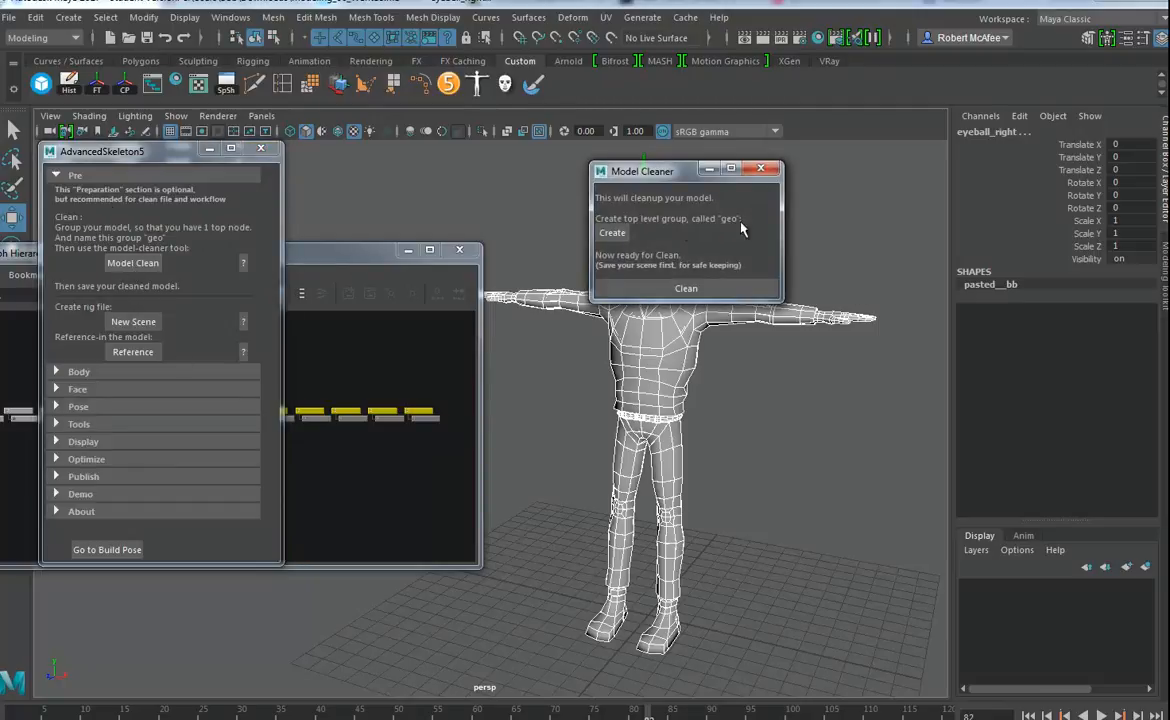
pyautogui.click(612, 232)
pyautogui.click(686, 288)
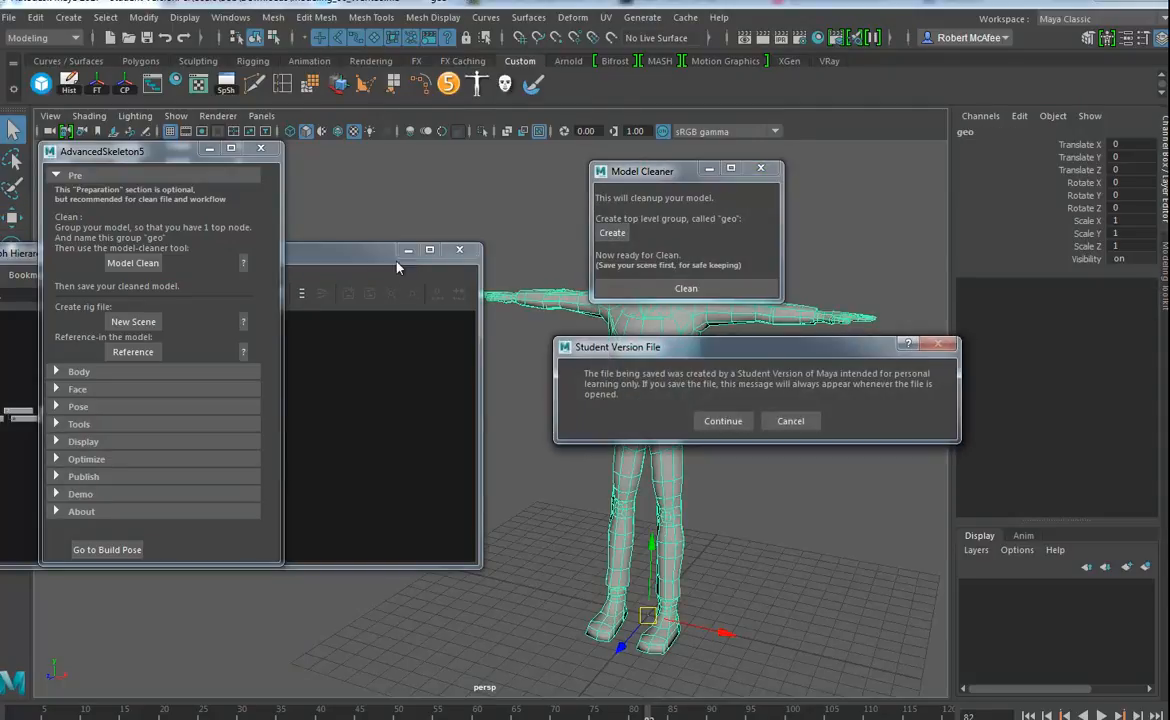
pyautogui.click(723, 420)
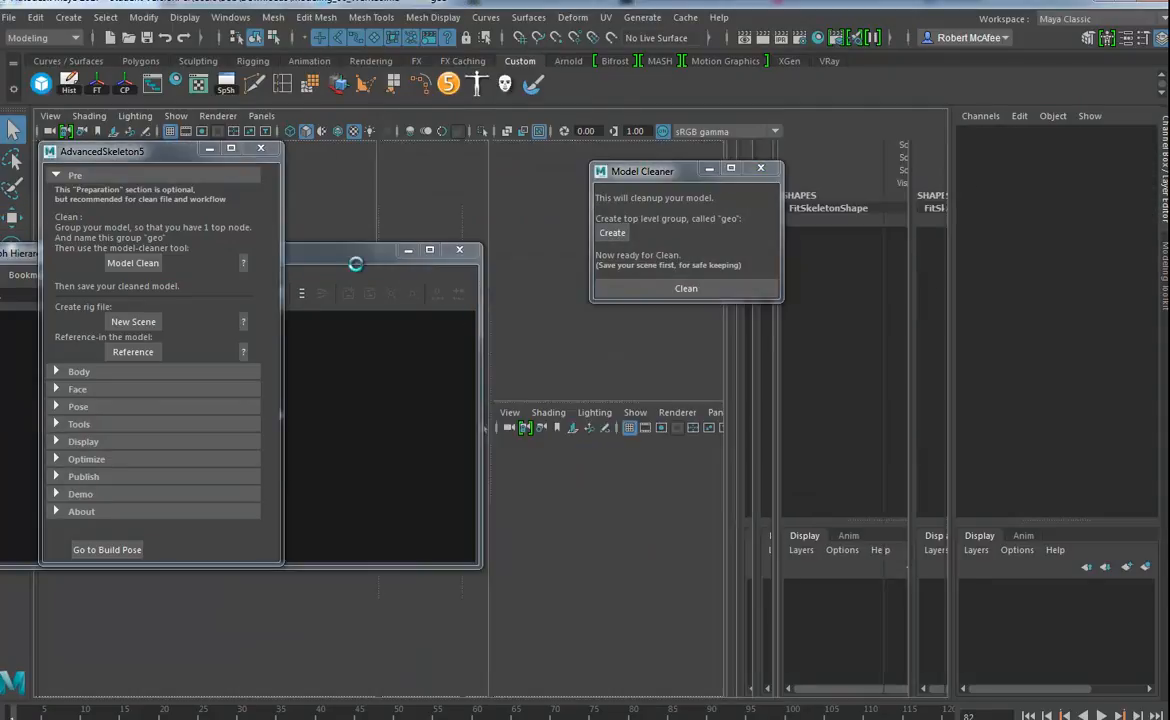
pyautogui.click(729, 420)
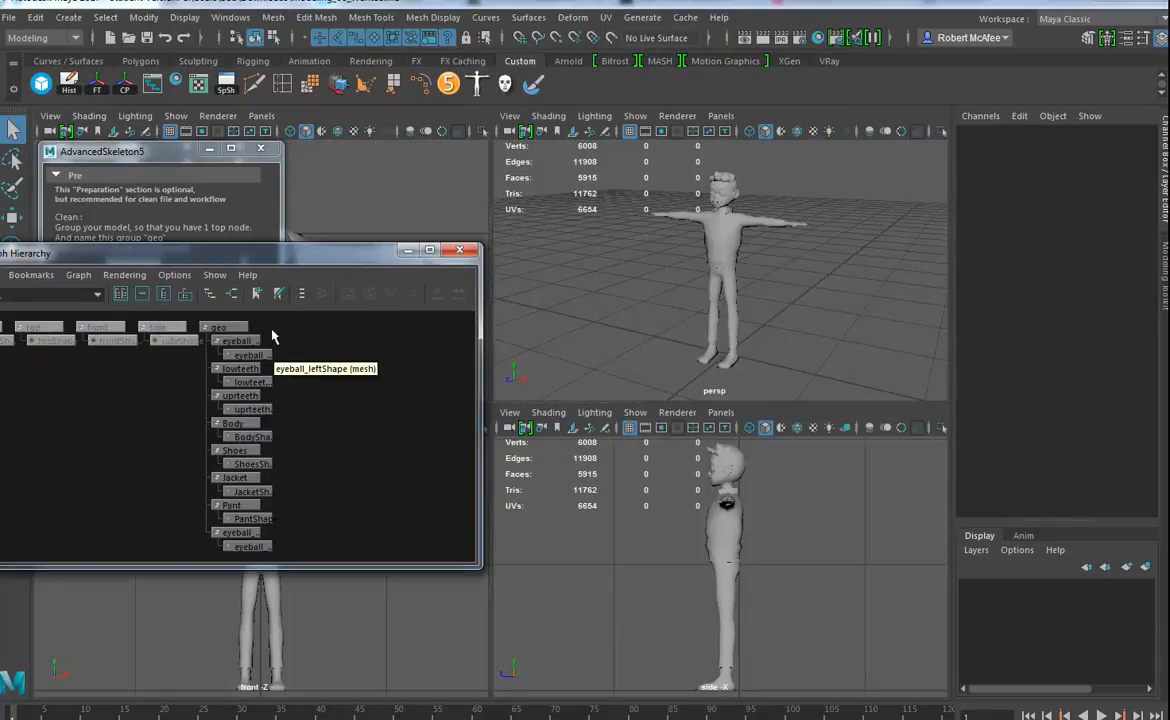
# - Select the geo group and examine the character's size against the grid in the perspective view
pyautogui.click(224, 328)
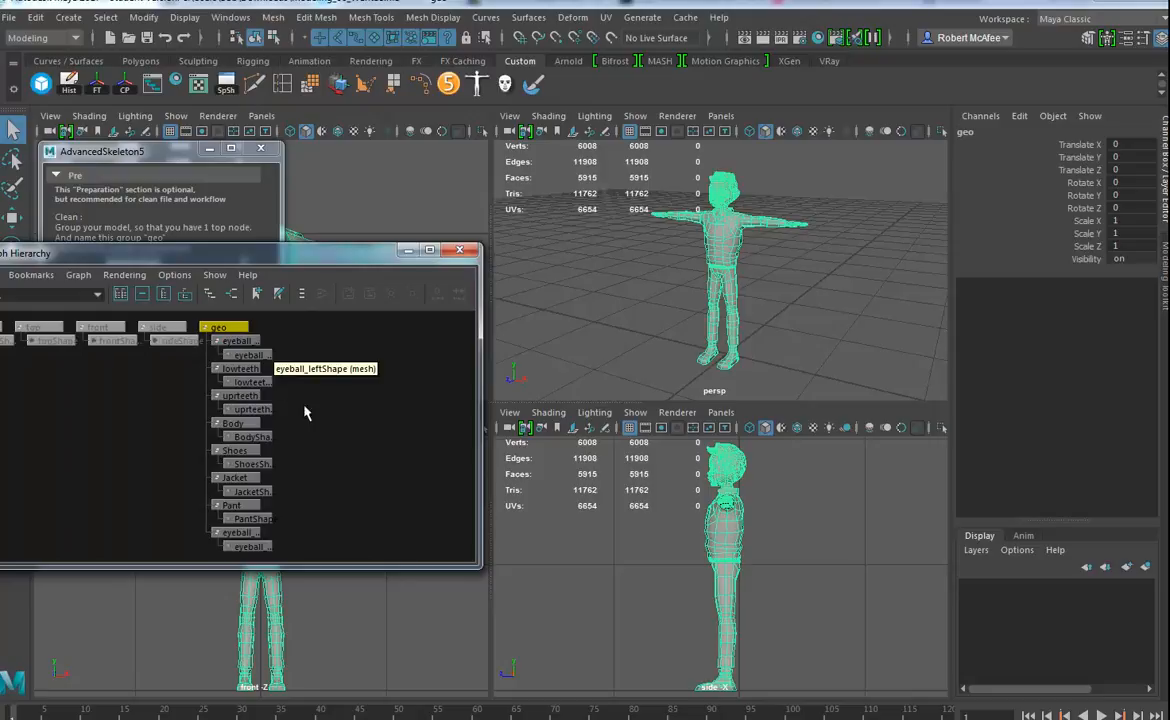
pyautogui.keyDown('alt'); pyautogui.moveTo(744, 300); pyautogui.dragTo(697, 310); pyautogui.keyUp('alt')
pyautogui.scroll(-5, 697, 310)
pyautogui.keyDown('alt'); pyautogui.moveTo(726, 233); pyautogui.dragTo(765, 264); pyautogui.keyUp('alt')
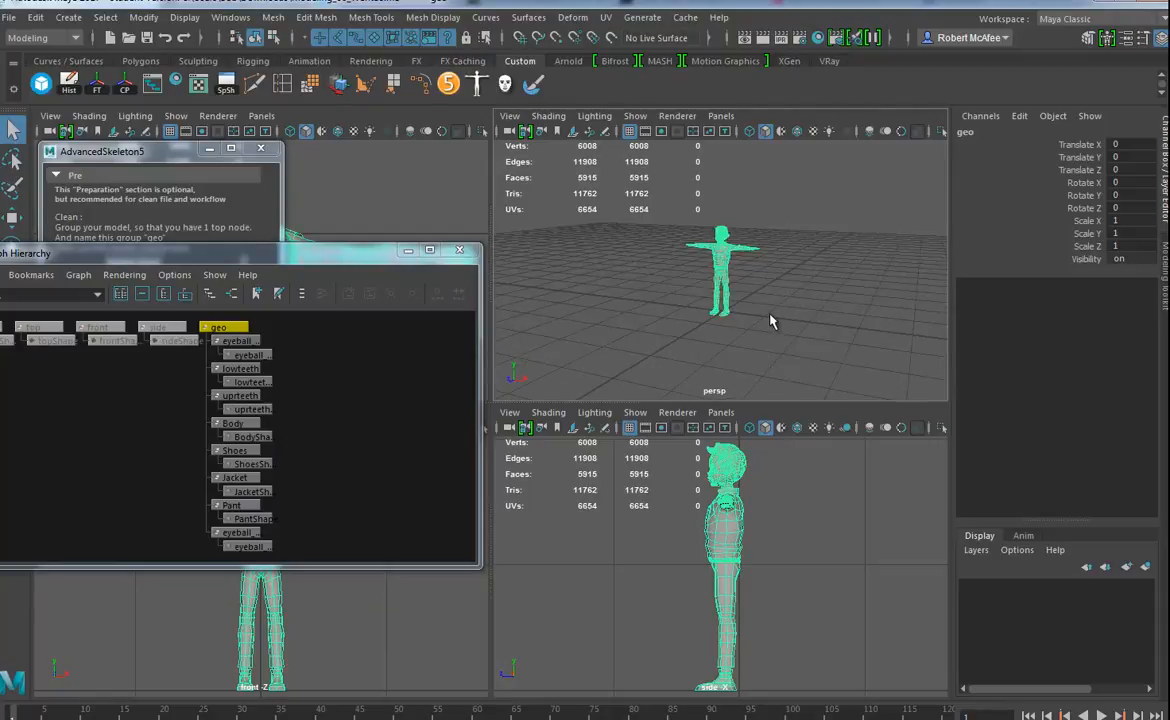
pyautogui.keyDown('alt'); pyautogui.moveTo(742, 324); pyautogui.dragTo(657, 293); pyautogui.keyUp('alt')
pyautogui.keyDown('alt'); pyautogui.moveTo(728, 331); pyautogui.dragTo(726, 340); pyautogui.keyUp('alt')
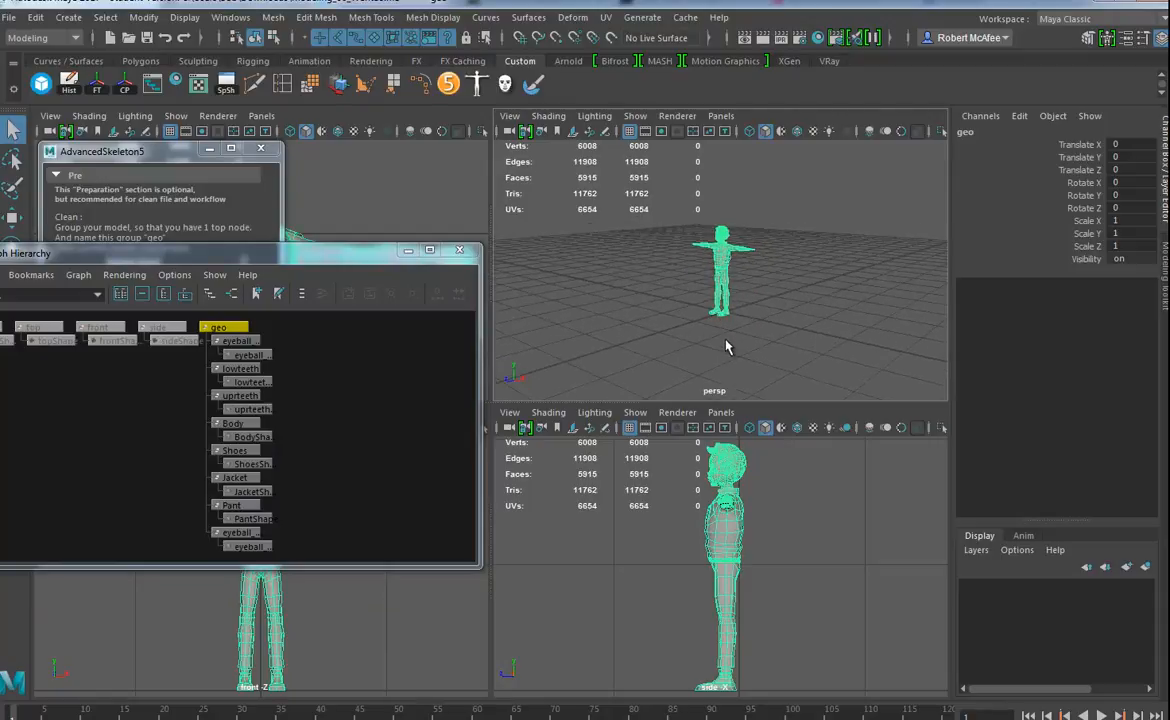
pyautogui.keyDown('alt'); pyautogui.moveTo(757, 338); pyautogui.dragTo(713, 331, button='right'); pyautogui.keyUp('alt')
pyautogui.keyDown('alt'); pyautogui.moveTo(818, 323); pyautogui.dragTo(711, 342); pyautogui.keyUp('alt')
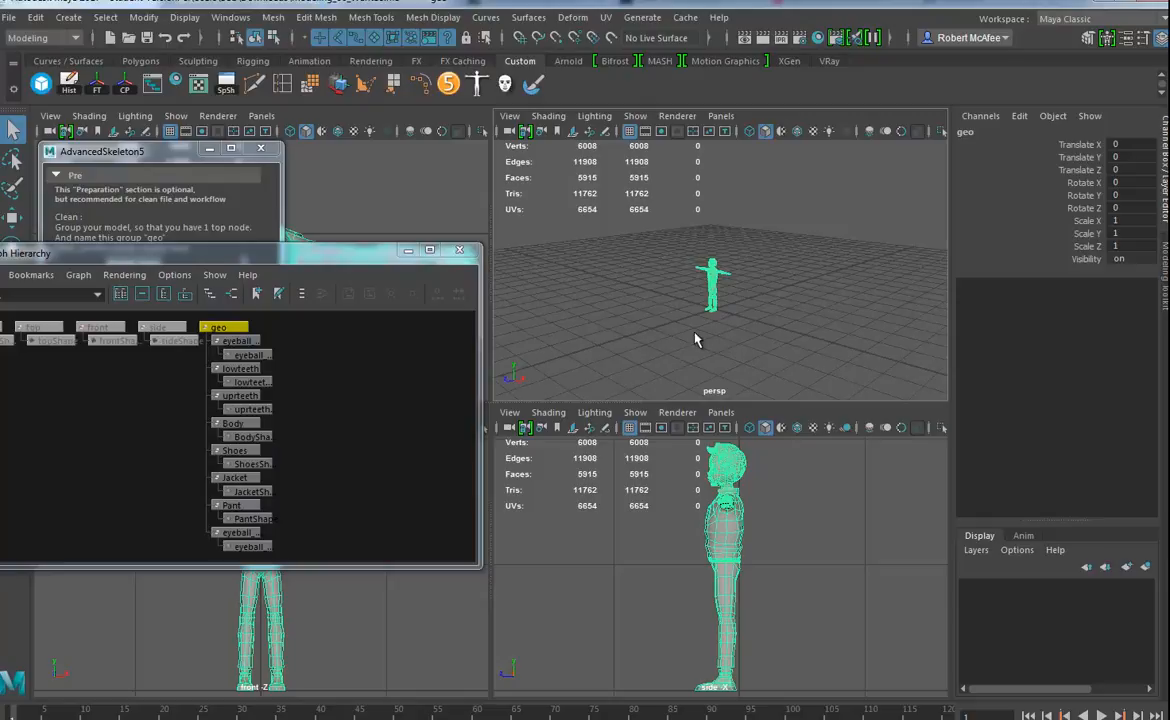
pyautogui.keyDown('alt'); pyautogui.moveTo(726, 343); pyautogui.dragTo(748, 343); pyautogui.keyUp('alt')
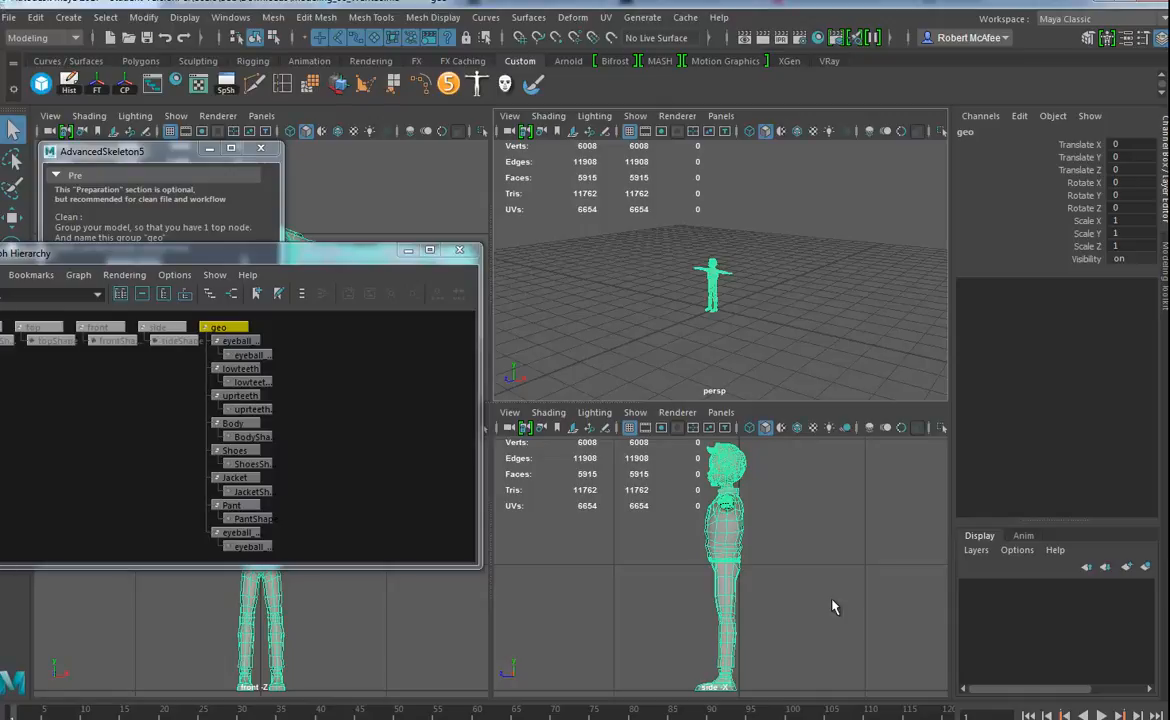
# - Place a Distance Tool measurement in the maximized side view, from the origin at the feet to the grid line just above the head
pyautogui.keyDown('alt'); pyautogui.moveTo(843, 604); pyautogui.dragTo(750, 581, button='right'); pyautogui.keyUp('alt')
pyautogui.press('space')
pyautogui.keyDown('alt'); pyautogui.moveTo(789, 517); pyautogui.dragTo(530, 459, button='right'); pyautogui.keyUp('alt')
pyautogui.keyDown('alt'); pyautogui.moveTo(530, 459); pyautogui.dragTo(717, 494, button='middle'); pyautogui.keyUp('alt')
pyautogui.click(68, 17)
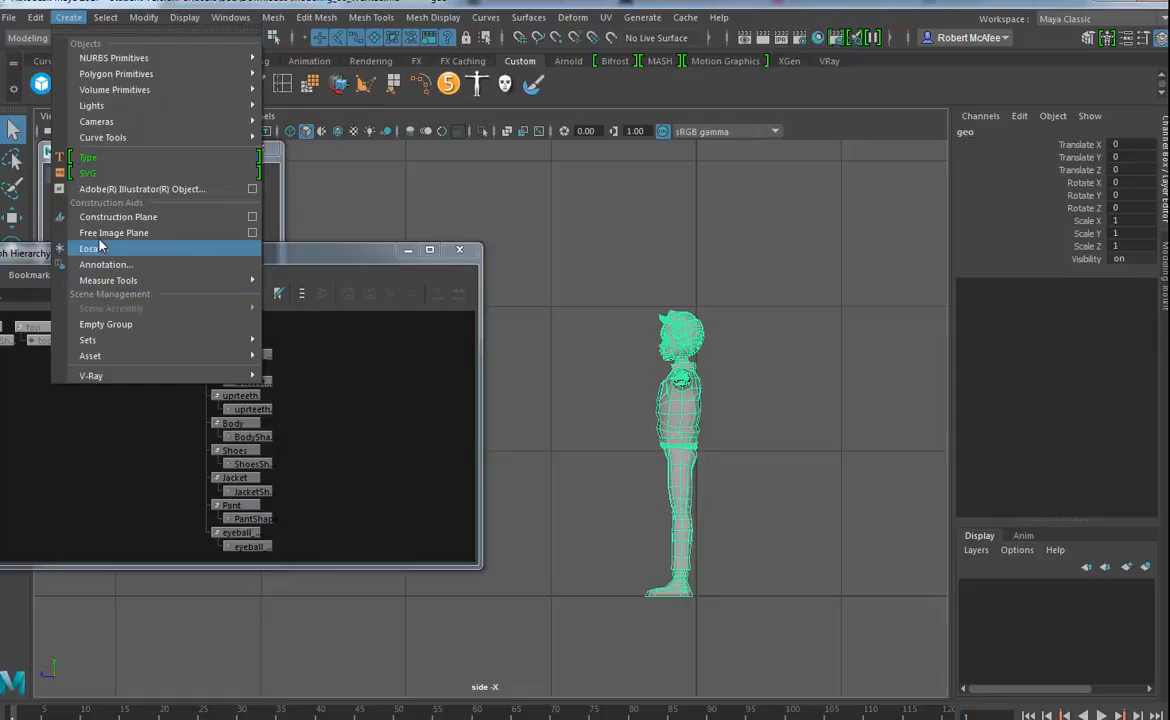
pyautogui.moveTo(110, 280)
pyautogui.click(330, 291)
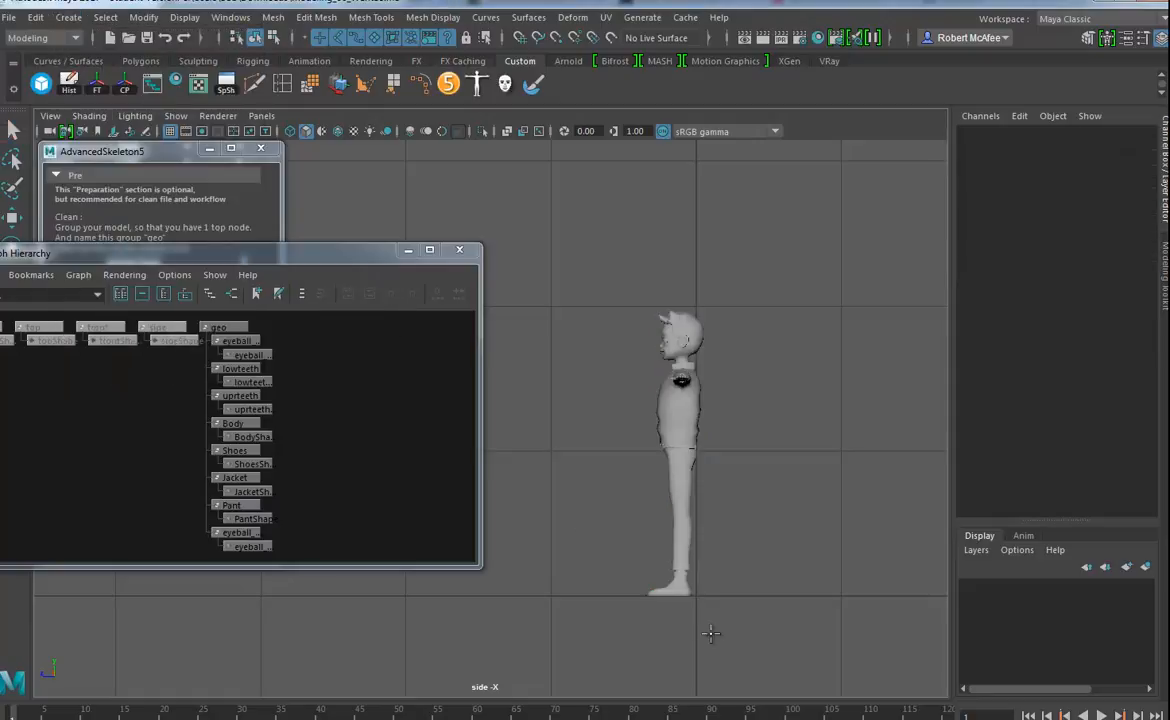
pyautogui.click(700, 599)
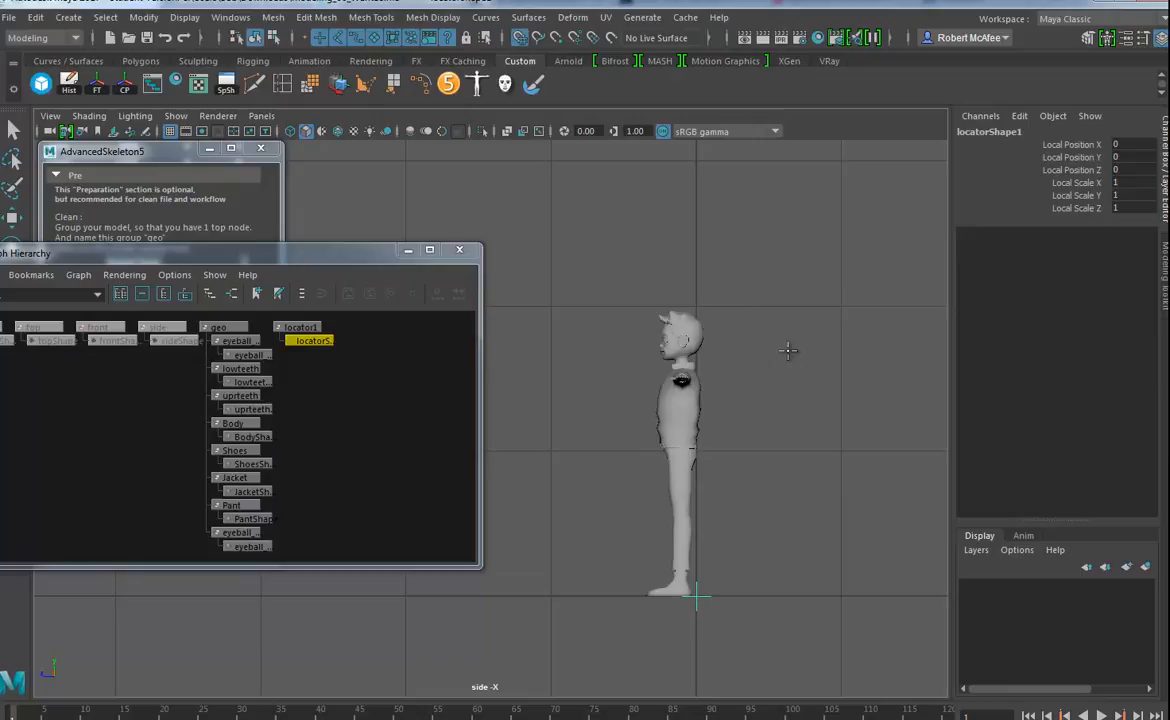
pyautogui.click(697, 305)
pyautogui.press('w')
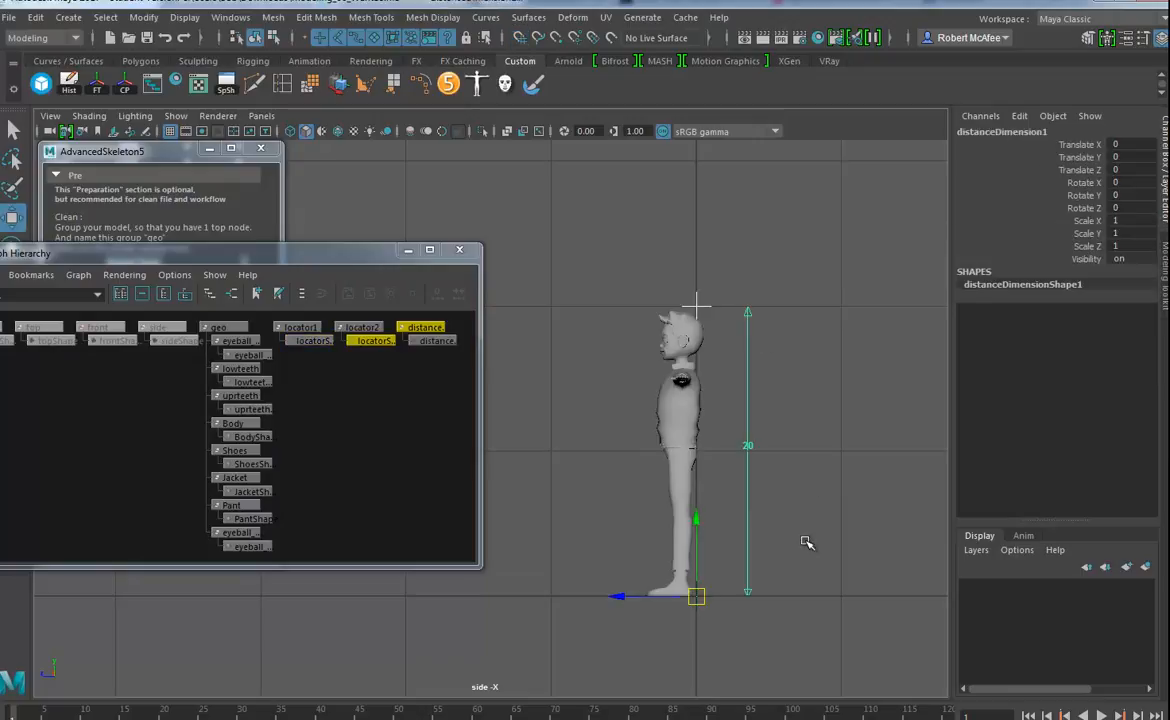
# - Select the upper distance locator and raise it straight up, far above the character's head
pyautogui.keyDown('alt'); pyautogui.moveTo(848, 487); pyautogui.dragTo(668, 414, button='right'); pyautogui.keyUp('alt')
pyautogui.keyDown('alt'); pyautogui.moveTo(574, 374); pyautogui.dragTo(593, 420, button='middle'); pyautogui.keyUp('alt')
pyautogui.moveTo(603, 365); pyautogui.dragTo(650, 410)
pyautogui.keyDown('alt'); pyautogui.moveTo(760, 437); pyautogui.dragTo(663, 436, button='right'); pyautogui.keyUp('alt')
pyautogui.keyDown('alt'); pyautogui.moveTo(668, 428); pyautogui.dragTo(714, 495, button='middle'); pyautogui.keyUp('alt')
pyautogui.moveTo(645, 426); pyautogui.dragTo(648, 145)
pyautogui.keyDown('alt'); pyautogui.moveTo(754, 360); pyautogui.dragTo(650, 362, button='right'); pyautogui.keyUp('alt')
pyautogui.keyDown('alt'); pyautogui.moveTo(578, 364); pyautogui.dragTo(582, 485, button='middle'); pyautogui.keyUp('alt')
pyautogui.moveTo(622, 294); pyautogui.dragTo(622, 175)
pyautogui.keyDown('alt'); pyautogui.moveTo(616, 250); pyautogui.dragTo(616, 388, button='middle'); pyautogui.keyUp('alt')
pyautogui.moveTo(618, 348); pyautogui.dragTo(638, 133)
# - Set the upper locator's Translate Y first to 120 and finally to 170
pyautogui.click(1140, 157)
pyautogui.write('120')
pyautogui.press('Return')
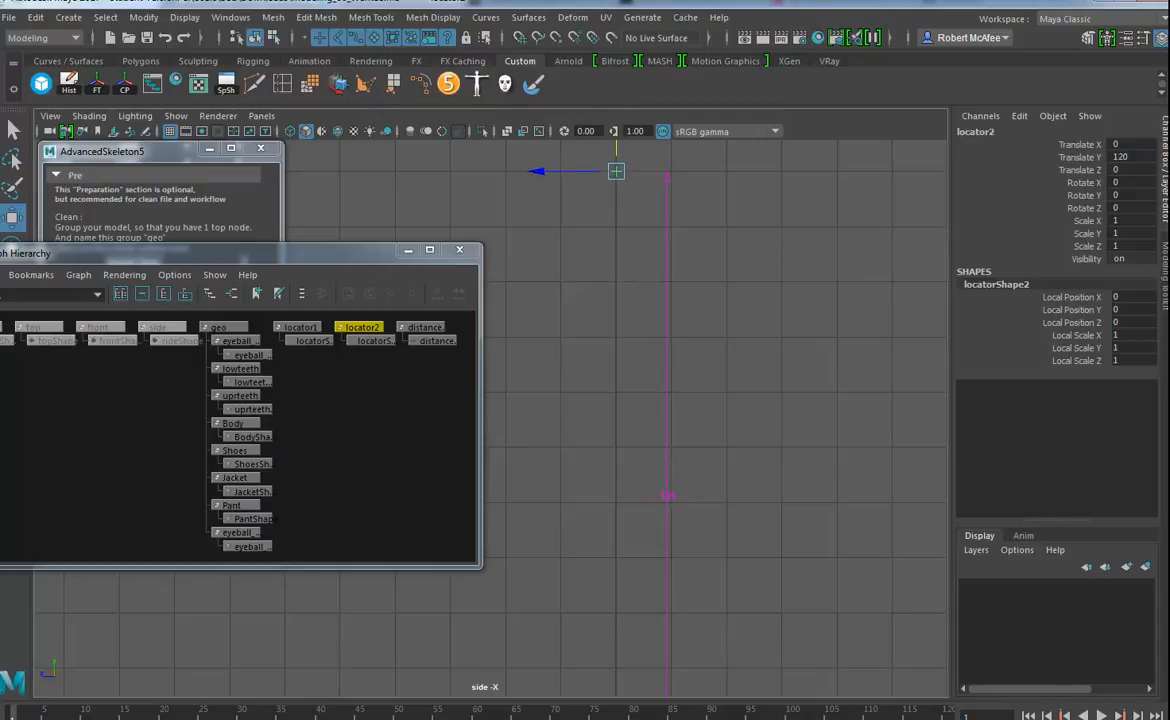
pyautogui.click(1130, 157)
pyautogui.write('127')
pyautogui.press('Return')
pyautogui.click(1122, 157)
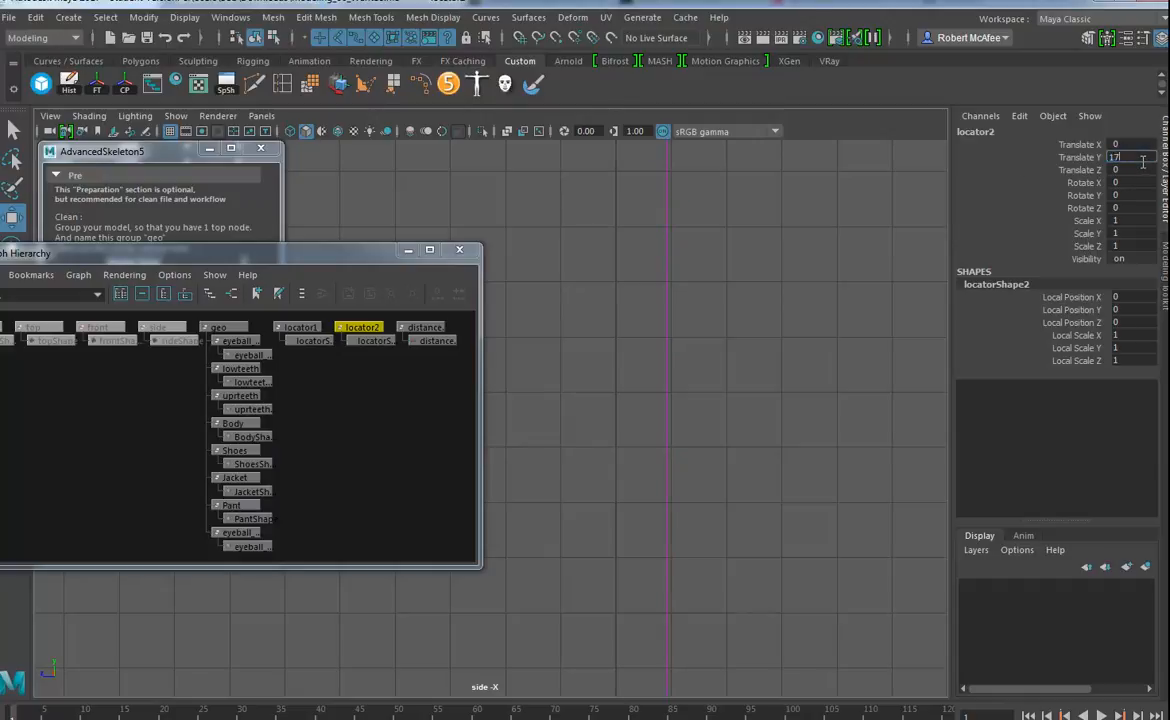
pyautogui.press('Return')
# - Scale the geo group uniformly to about 8.616 so the character matches the 170-unit measurement, and freeze its transformations
pyautogui.keyDown('alt'); pyautogui.moveTo(749, 418); pyautogui.dragTo(624, 368, button='right'); pyautogui.keyUp('alt')
pyautogui.keyDown('alt'); pyautogui.moveTo(624, 368); pyautogui.dragTo(757, 368, button='middle'); pyautogui.keyUp('alt')
pyautogui.keyDown('alt'); pyautogui.moveTo(757, 368); pyautogui.dragTo(679, 436, button='right'); pyautogui.keyUp('alt')
pyautogui.keyDown('alt'); pyautogui.moveTo(679, 436); pyautogui.dragTo(694, 398, button='middle'); pyautogui.keyUp('alt')
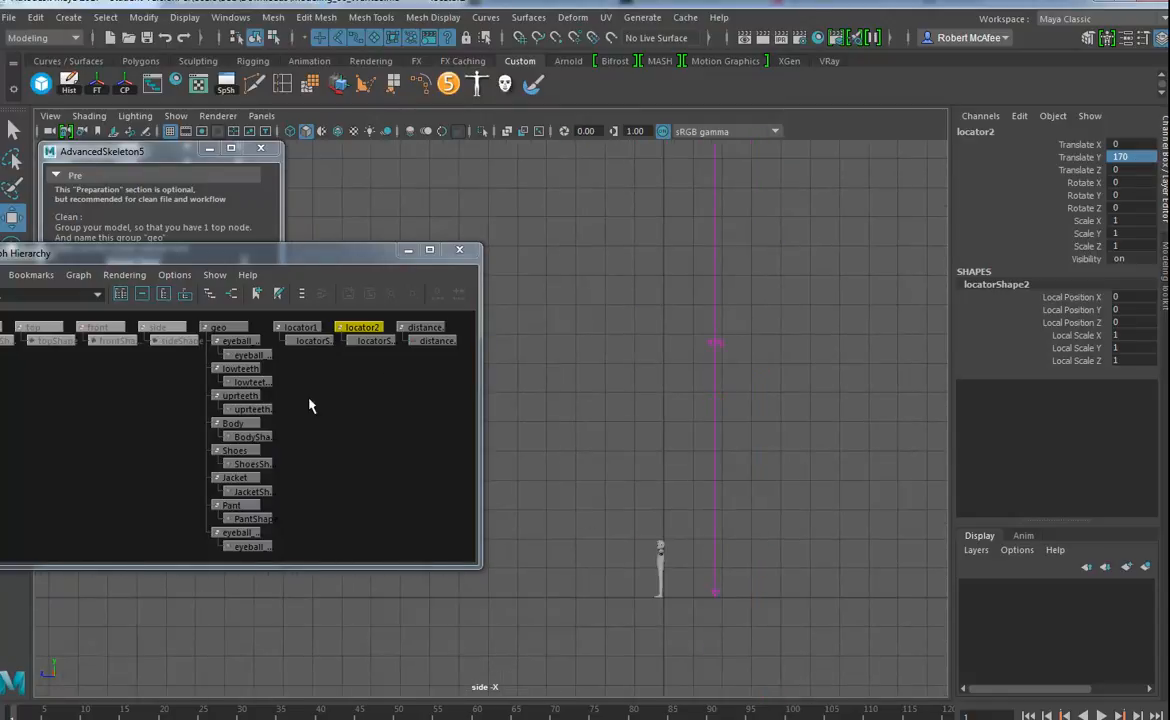
pyautogui.click(220, 327)
pyautogui.moveTo(664, 598); pyautogui.dragTo(896, 526)
pyautogui.keyDown('alt'); pyautogui.moveTo(896, 526); pyautogui.dragTo(637, 476, button='right'); pyautogui.keyUp('alt')
pyautogui.keyDown('alt'); pyautogui.moveTo(637, 476); pyautogui.dragTo(681, 563, button='middle'); pyautogui.keyUp('alt')
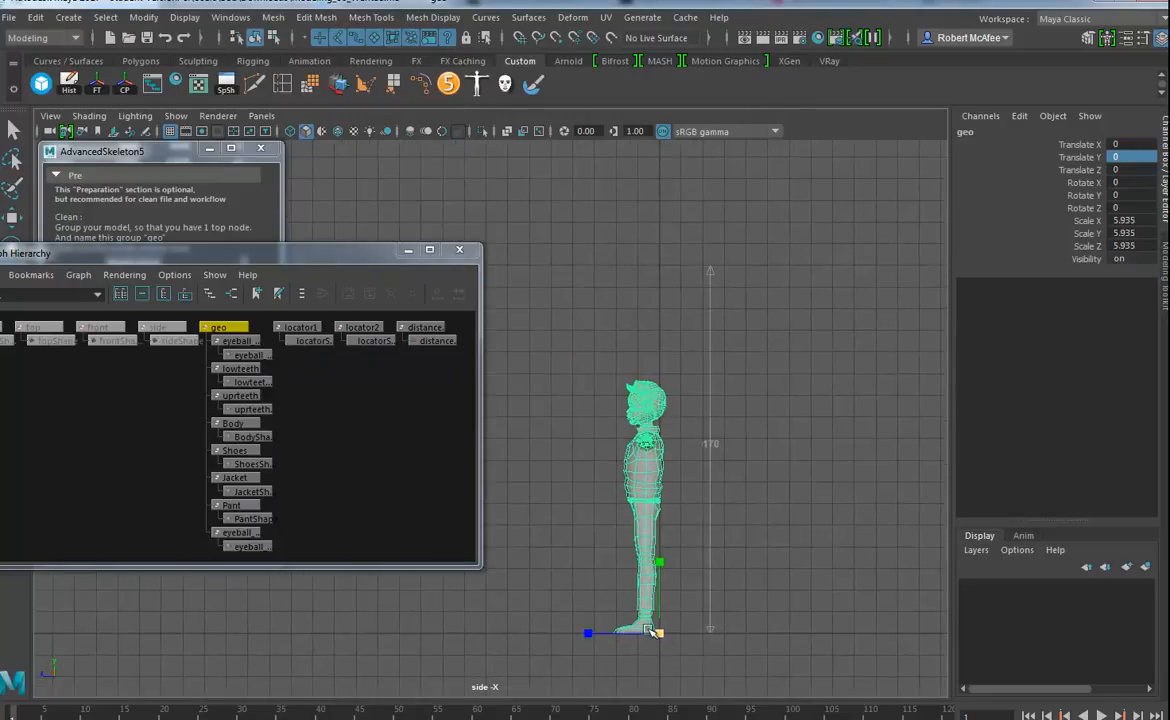
pyautogui.moveTo(660, 632); pyautogui.dragTo(791, 589)
pyautogui.keyDown('alt'); pyautogui.moveTo(700, 467); pyautogui.dragTo(712, 462, button='middle'); pyautogui.keyUp('alt')
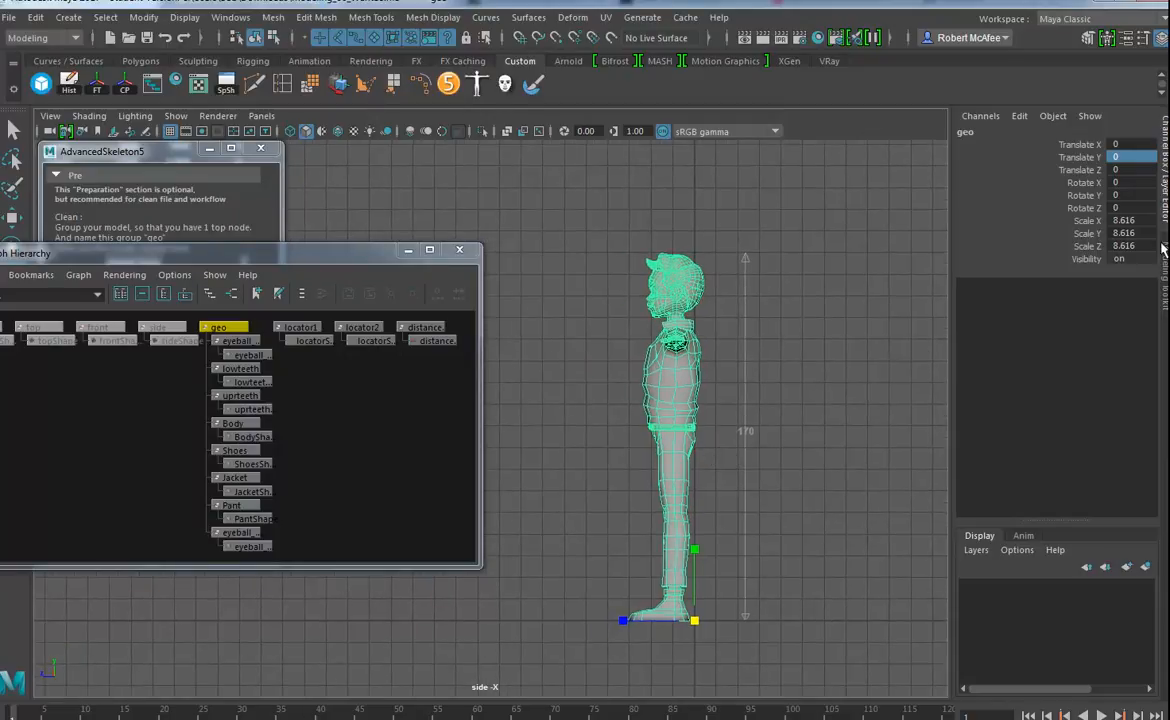
pyautogui.click(97, 84)
# - Delete both locators and the distance dimension, and close the Hypergraph Hierarchy
pyautogui.moveTo(316, 358); pyautogui.dragTo(418, 378)
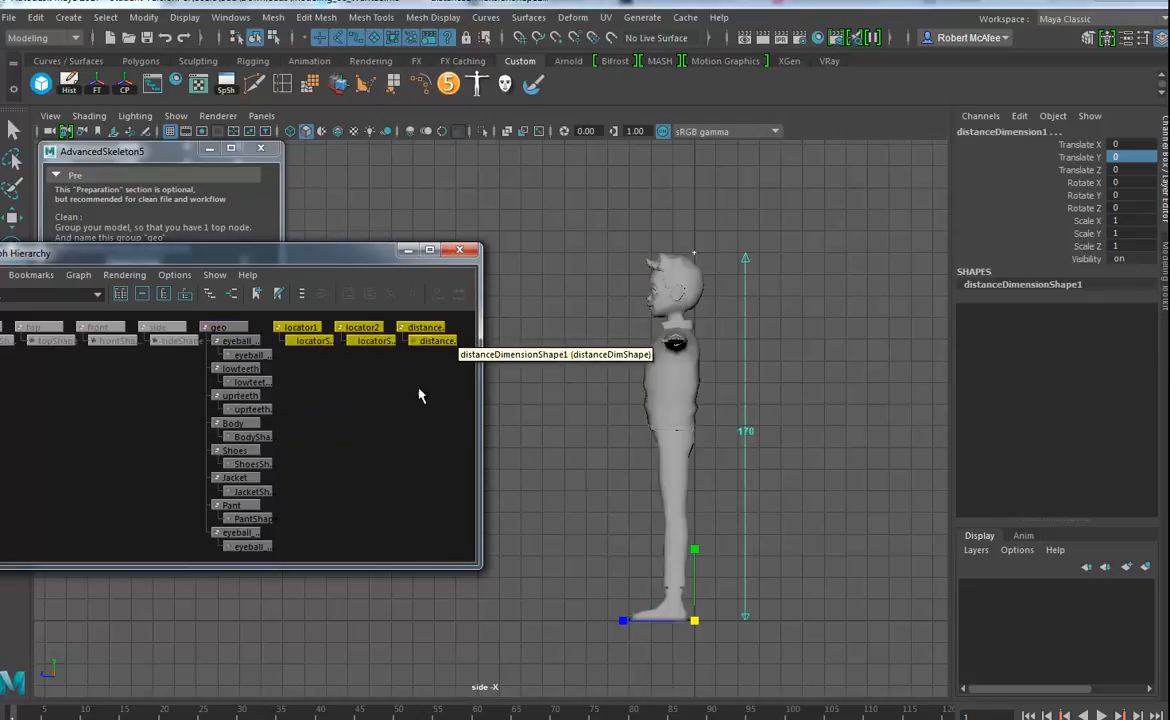
pyautogui.press('Delete')
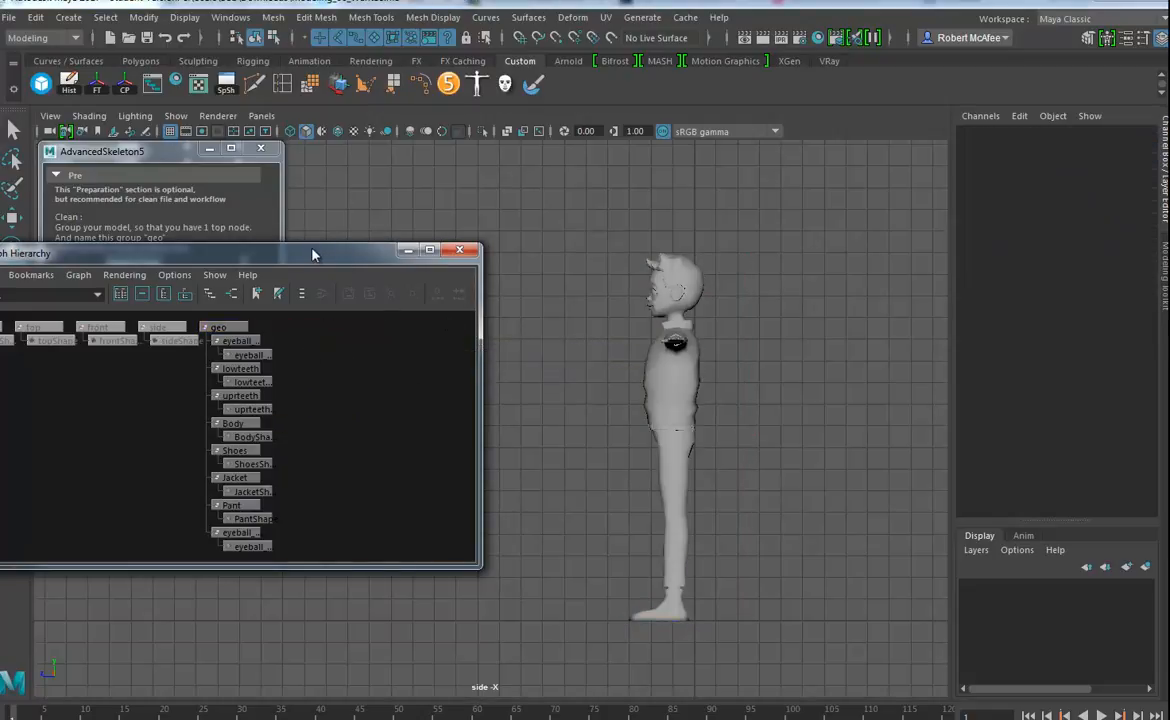
pyautogui.click(461, 251)
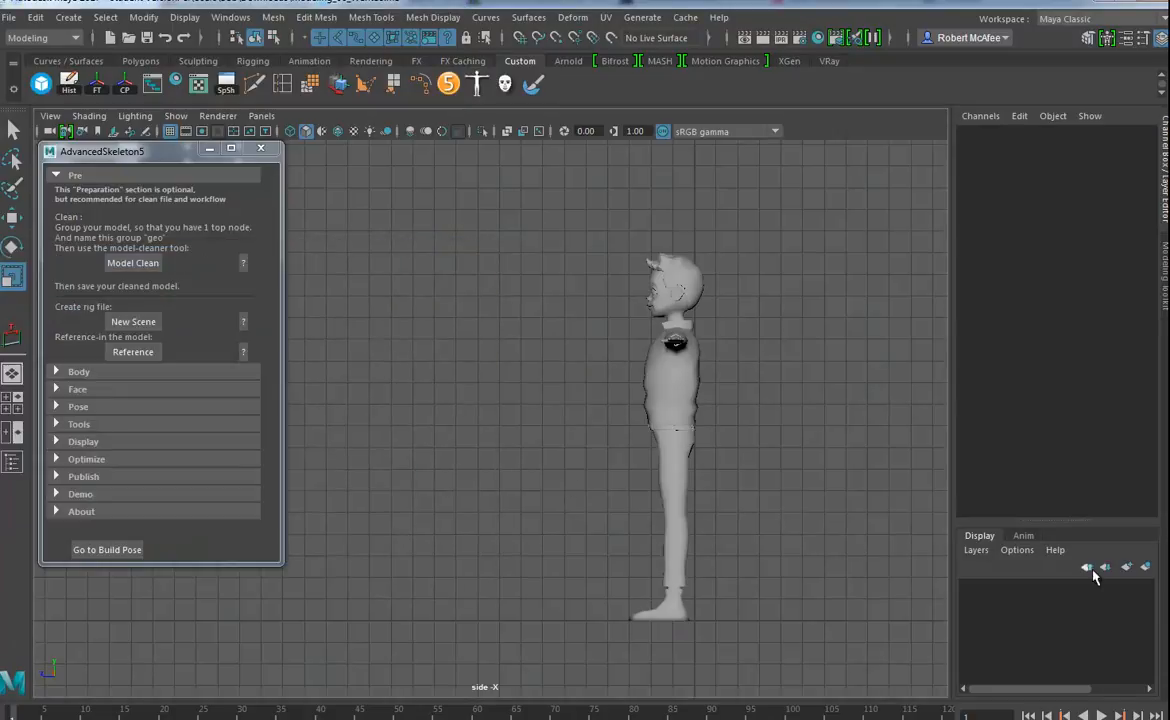
# - Save the cleaned scene as test.ma in the Downloads folder, replacing the existing file
pyautogui.click(8, 17)
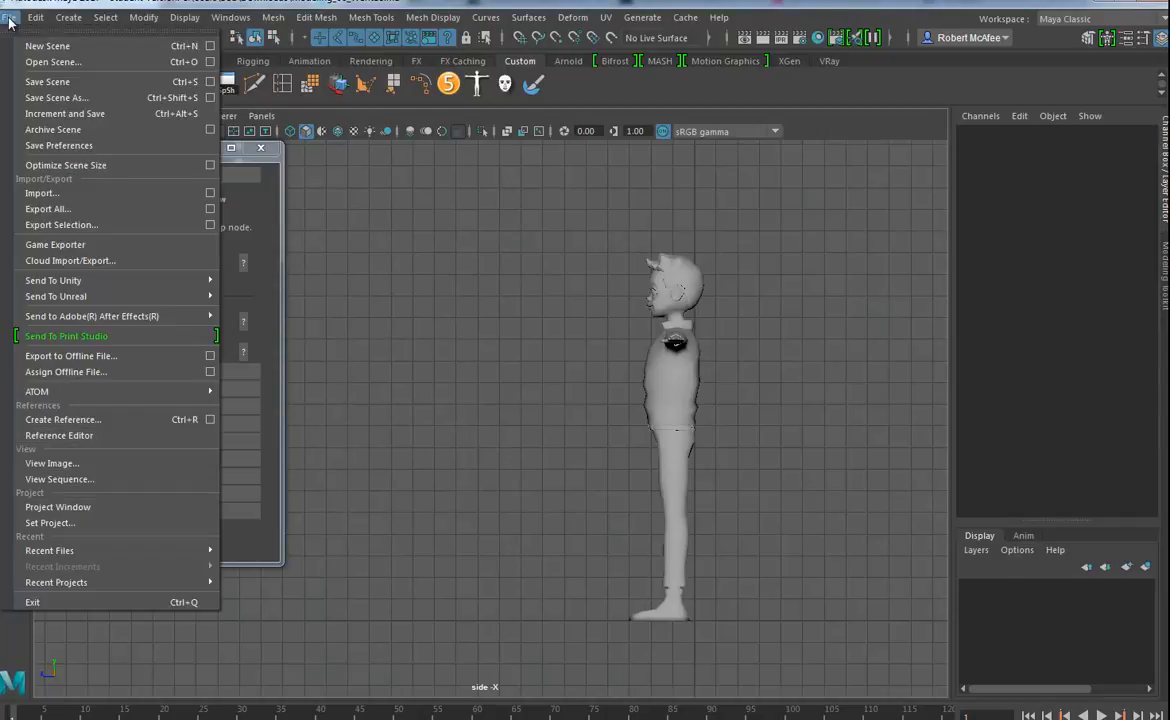
pyautogui.click(63, 98)
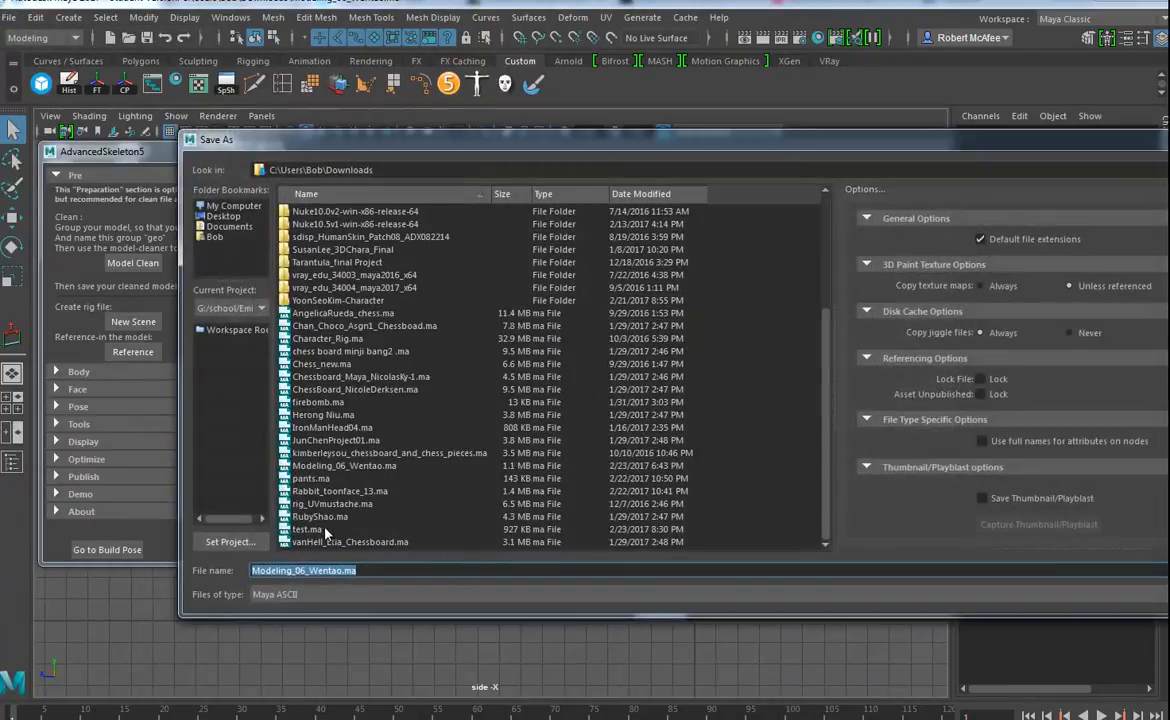
pyautogui.click(306, 529)
pyautogui.press('Return')
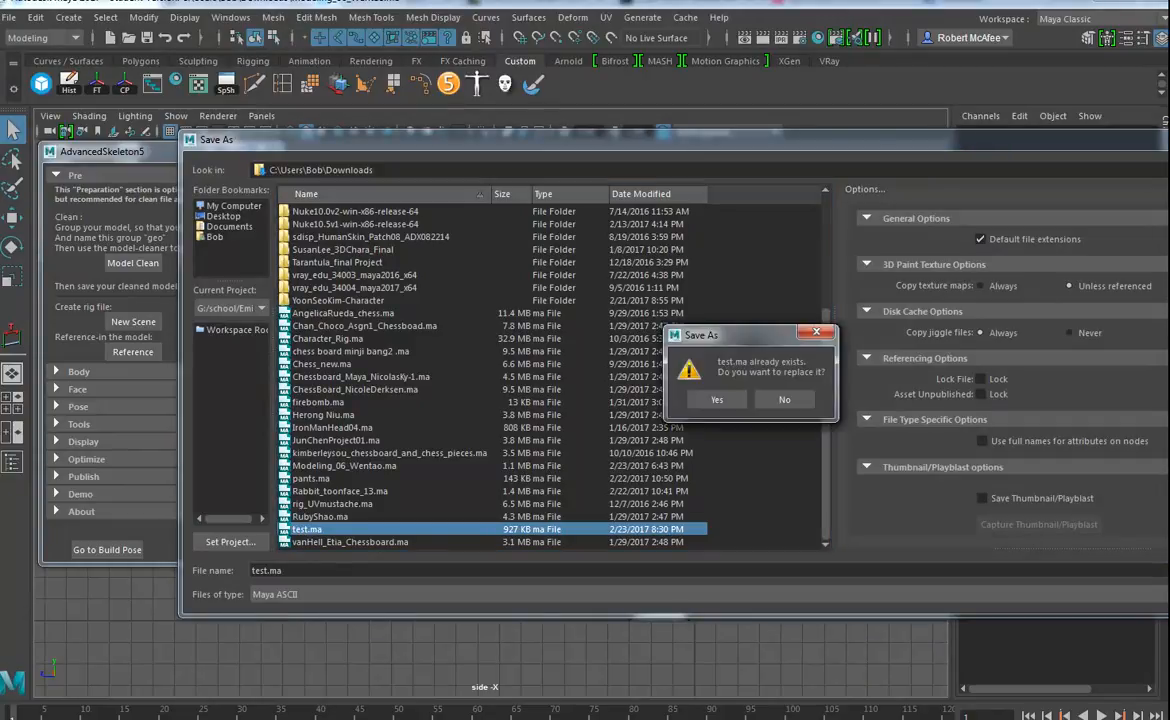
pyautogui.click(721, 400)
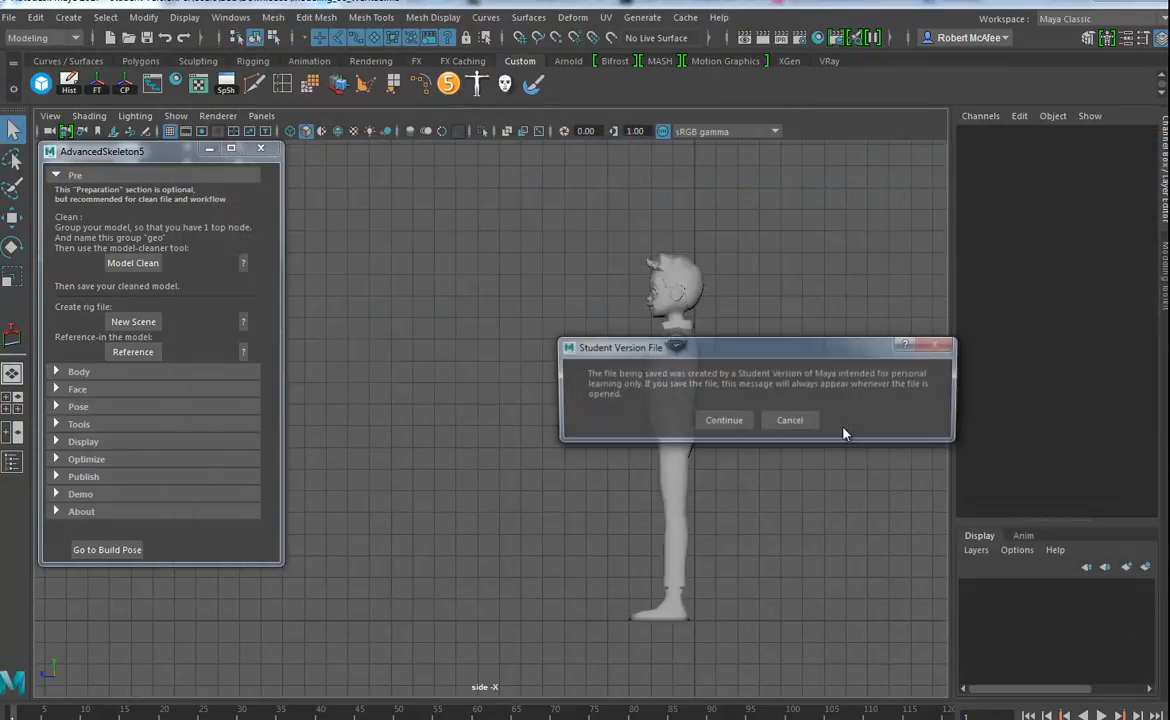
pyautogui.click(724, 420)
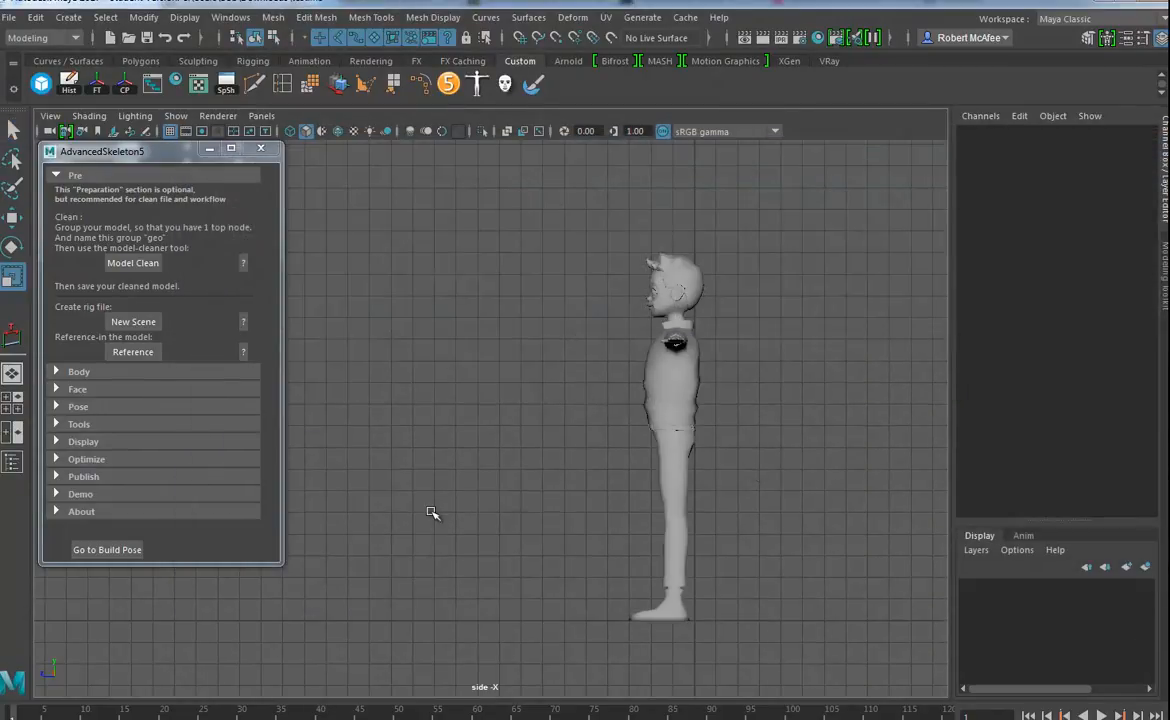
# - Create a new rig scene from the Pre section and set its model reference to merge into the selected namespace
pyautogui.click(140, 321)
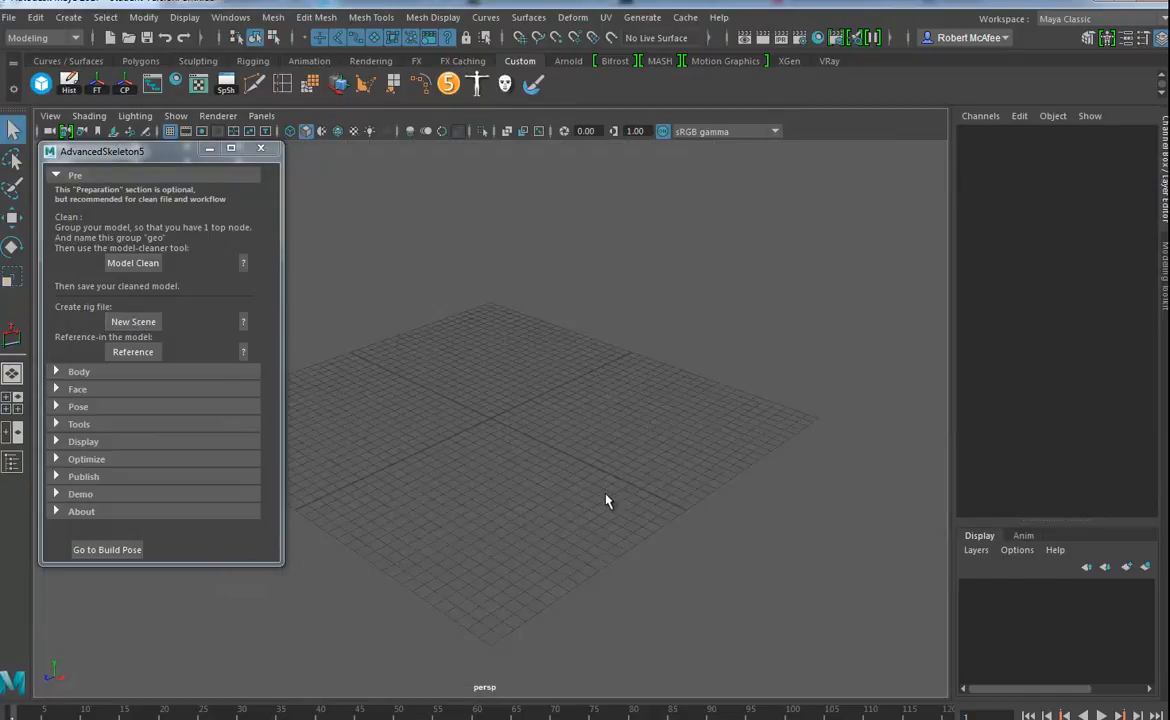
pyautogui.click(120, 354)
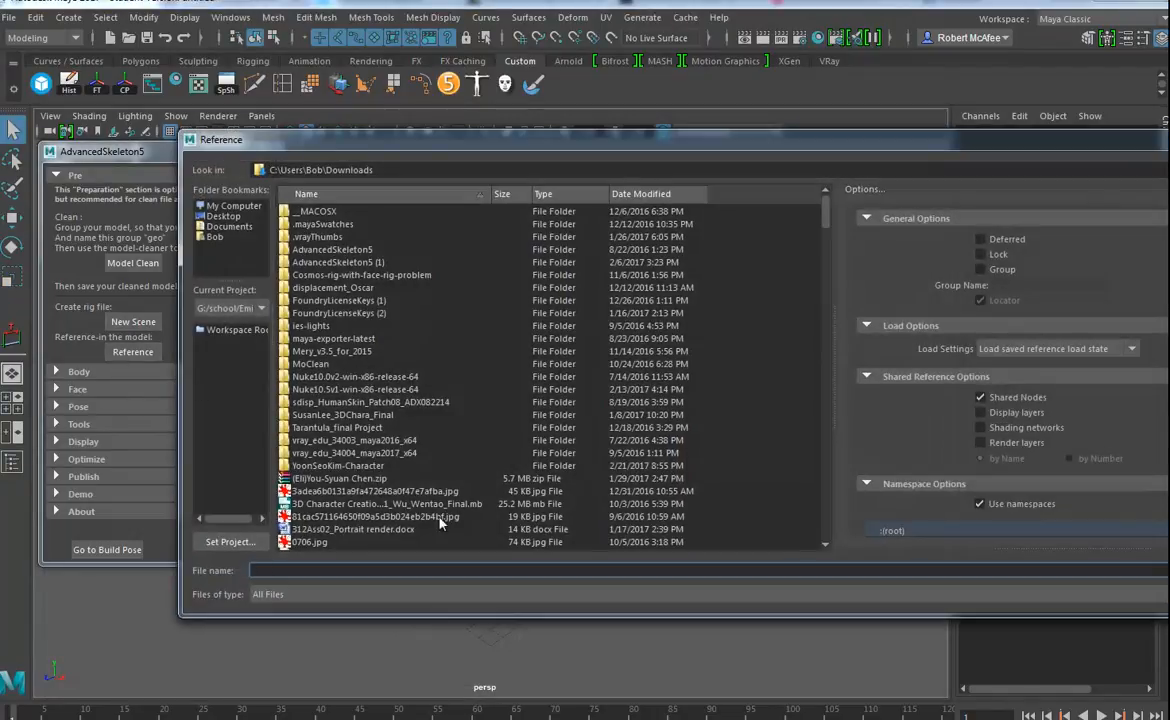
pyautogui.scroll(-1, 1024, 516)
pyautogui.scroll(-4, 1005, 370)
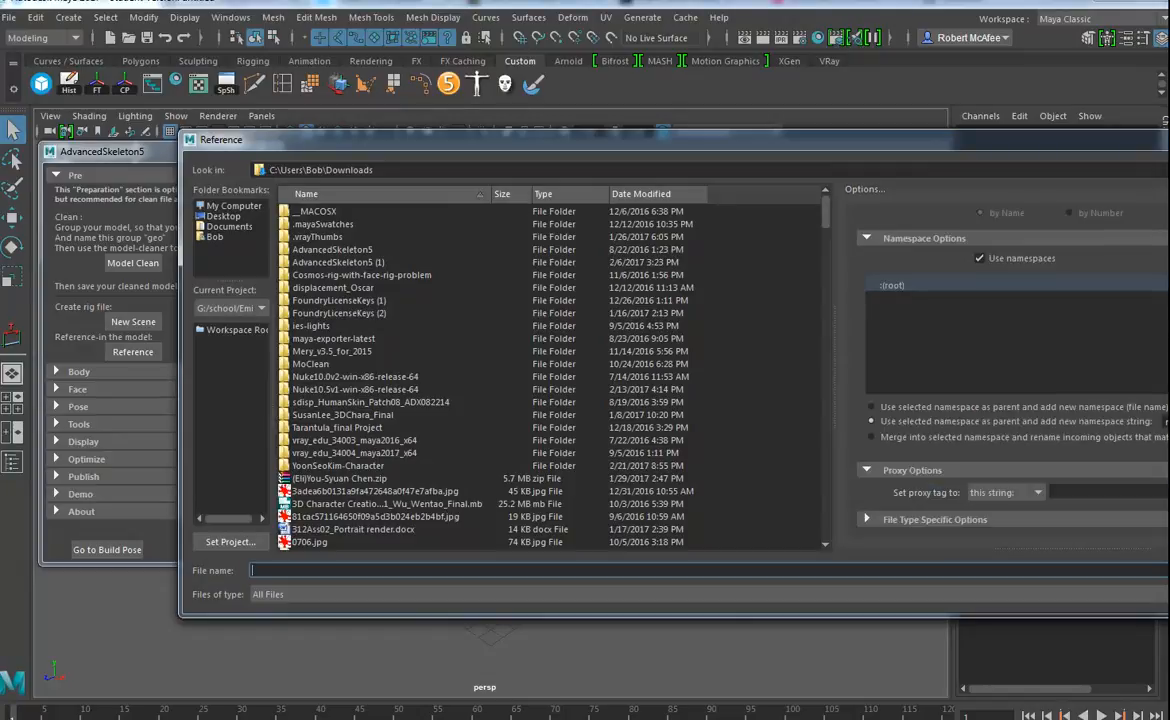
pyautogui.click(902, 439)
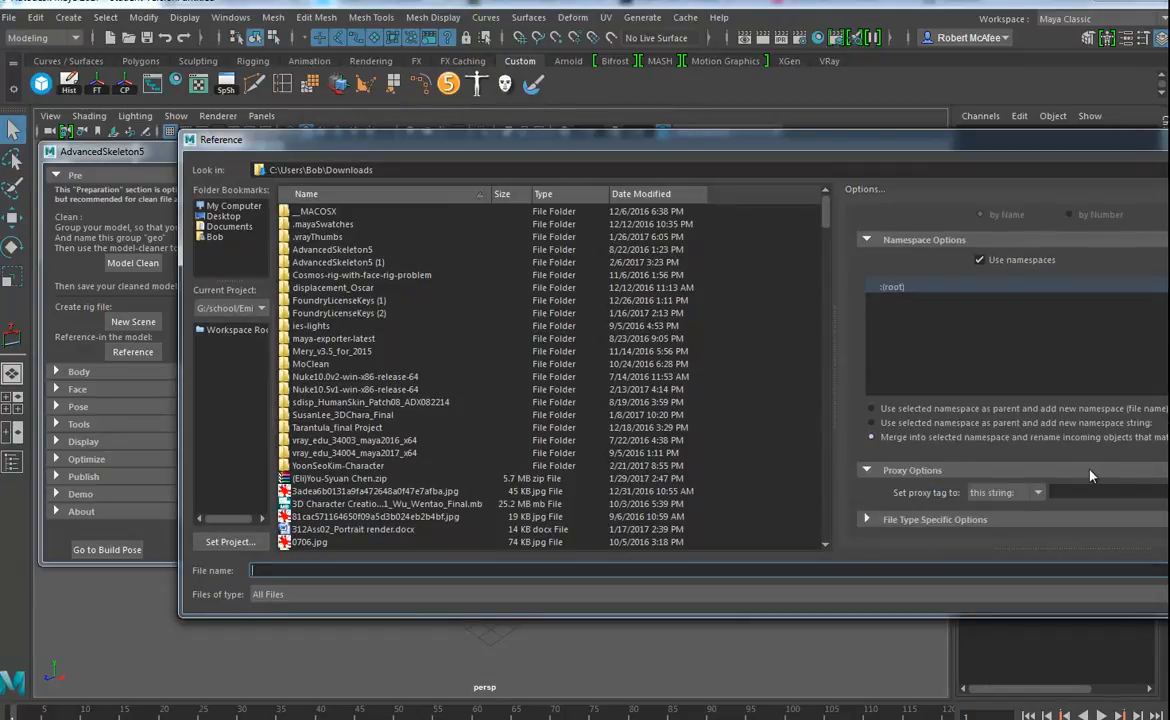
# - Reference test.ma from the Downloads folder into the rig scene and switch its Hi layer from template to normal display
pyautogui.scroll(-6, 424, 452)
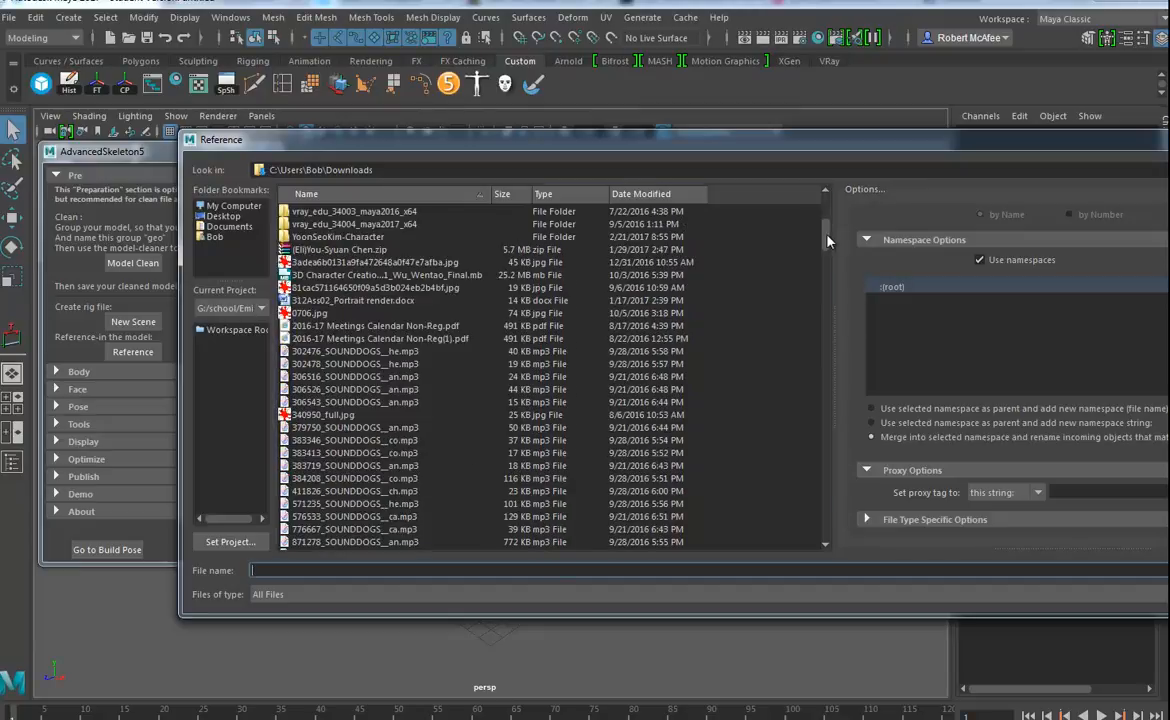
pyautogui.moveTo(828, 241); pyautogui.dragTo(826, 526)
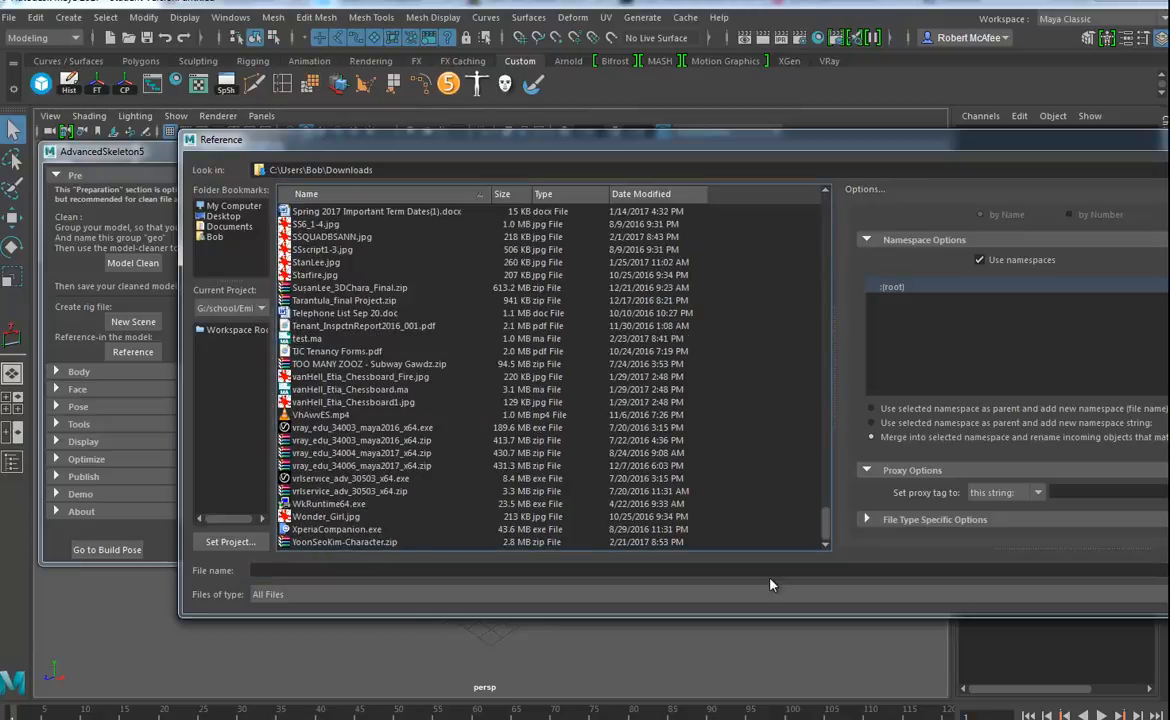
pyautogui.click(310, 340)
pyautogui.press('Return')
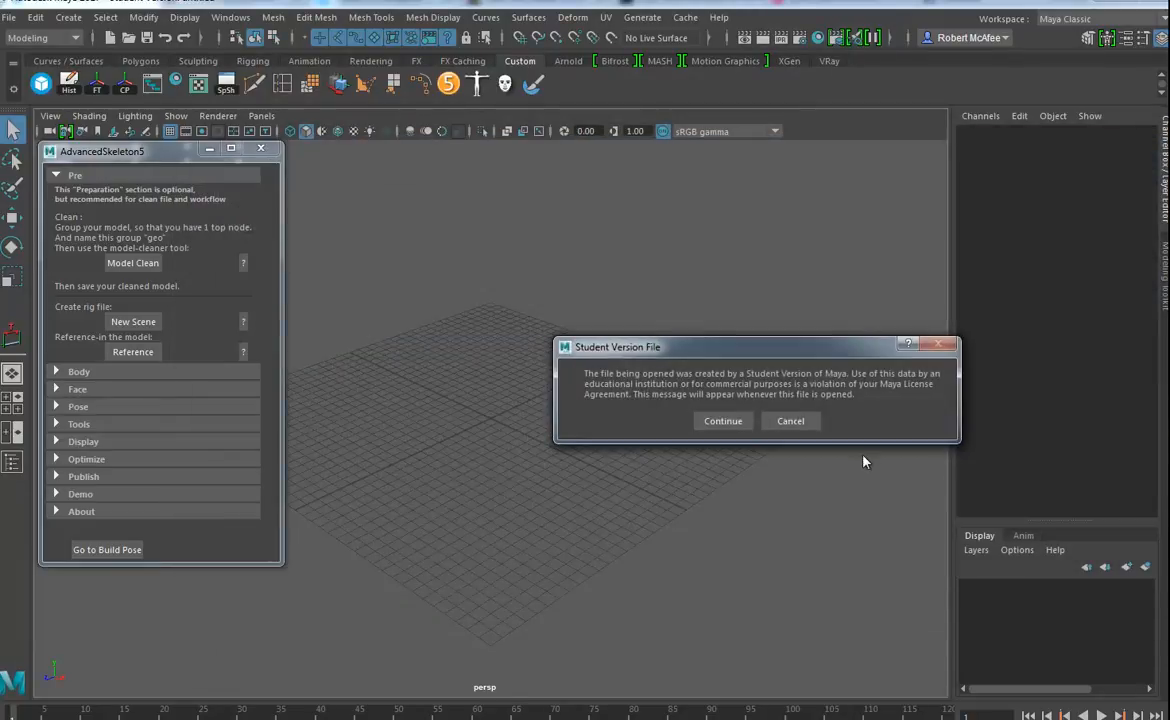
pyautogui.click(724, 421)
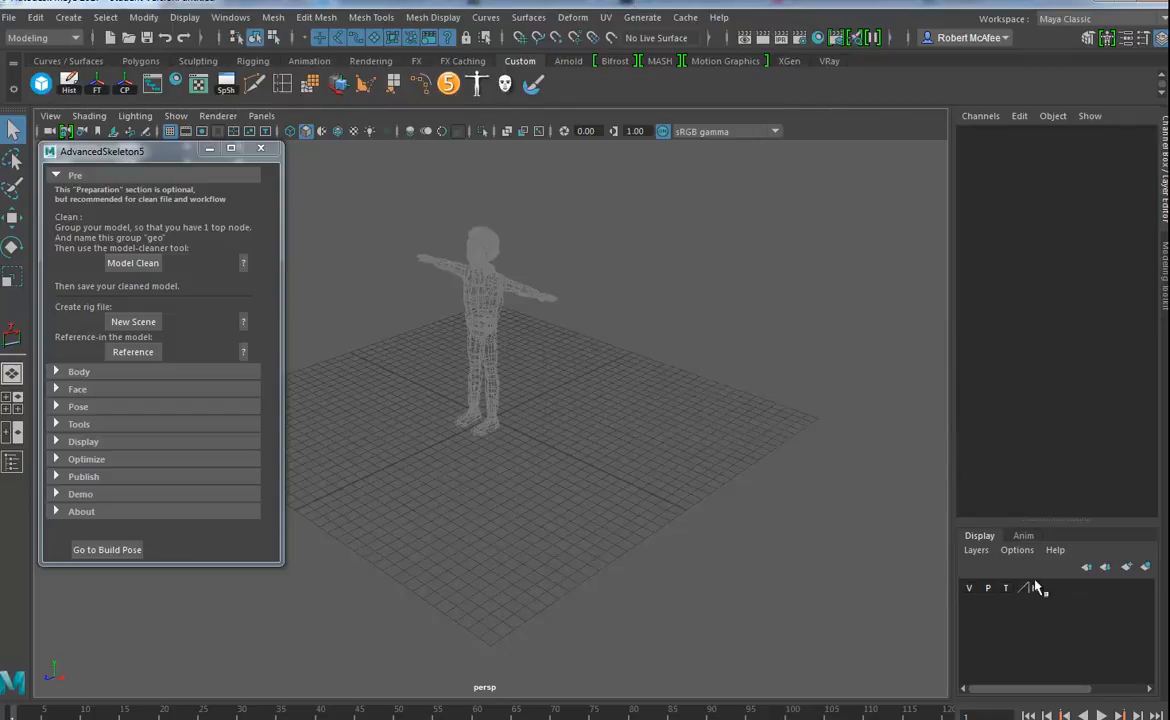
pyautogui.click(1007, 588)
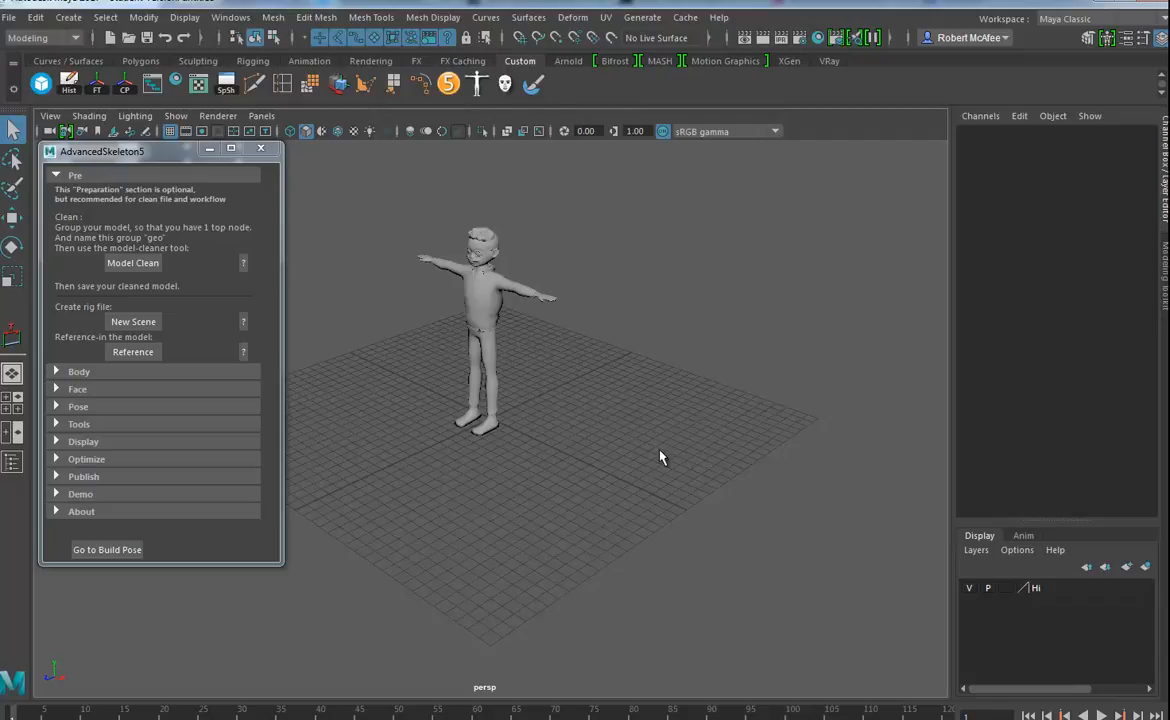
# - Import the biped.ma fit skeleton from the Body Fit section and make the AdvancedSkeleton5 window taller
pyautogui.keyDown('alt'); pyautogui.moveTo(632, 530); pyautogui.dragTo(509, 470); pyautogui.keyUp('alt')
pyautogui.keyDown('alt'); pyautogui.moveTo(509, 470); pyautogui.dragTo(692, 496, button='right'); pyautogui.keyUp('alt')
pyautogui.keyDown('alt'); pyautogui.moveTo(692, 496); pyautogui.dragTo(432, 540); pyautogui.keyUp('alt')
pyautogui.keyDown('alt'); pyautogui.moveTo(448, 594); pyautogui.dragTo(679, 605); pyautogui.keyUp('alt')
pyautogui.keyDown('alt'); pyautogui.moveTo(681, 508); pyautogui.dragTo(611, 515); pyautogui.keyUp('alt')
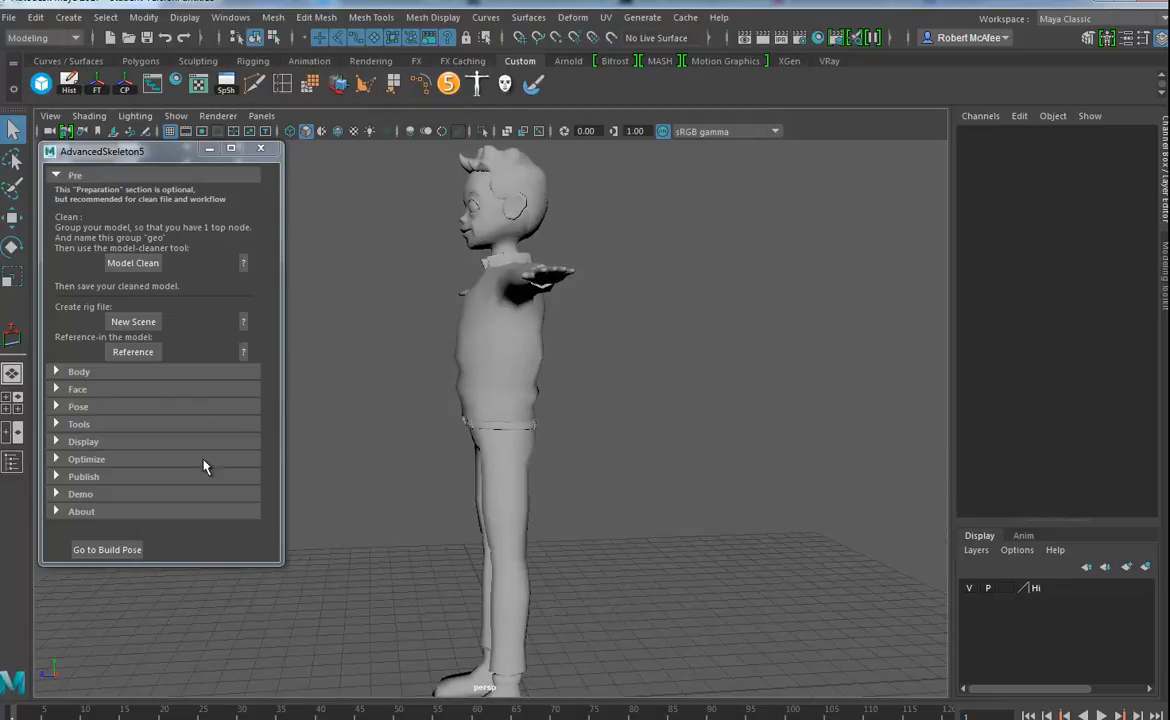
pyautogui.click(74, 176)
pyautogui.click(78, 192)
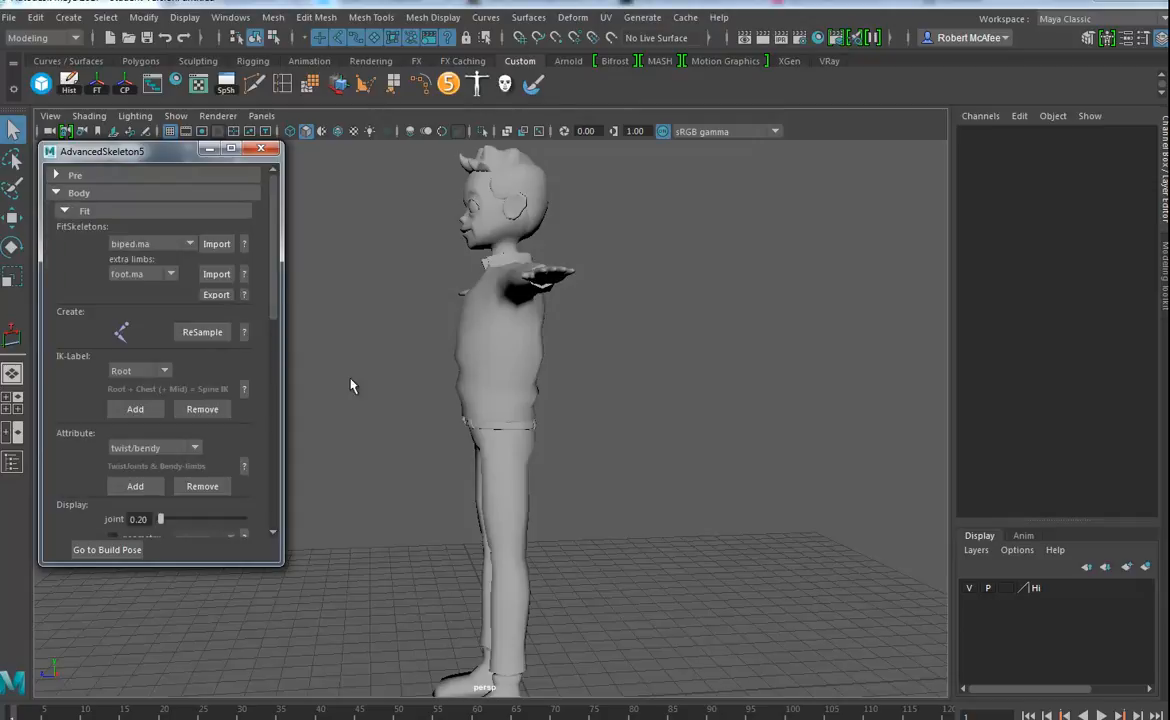
pyautogui.click(216, 244)
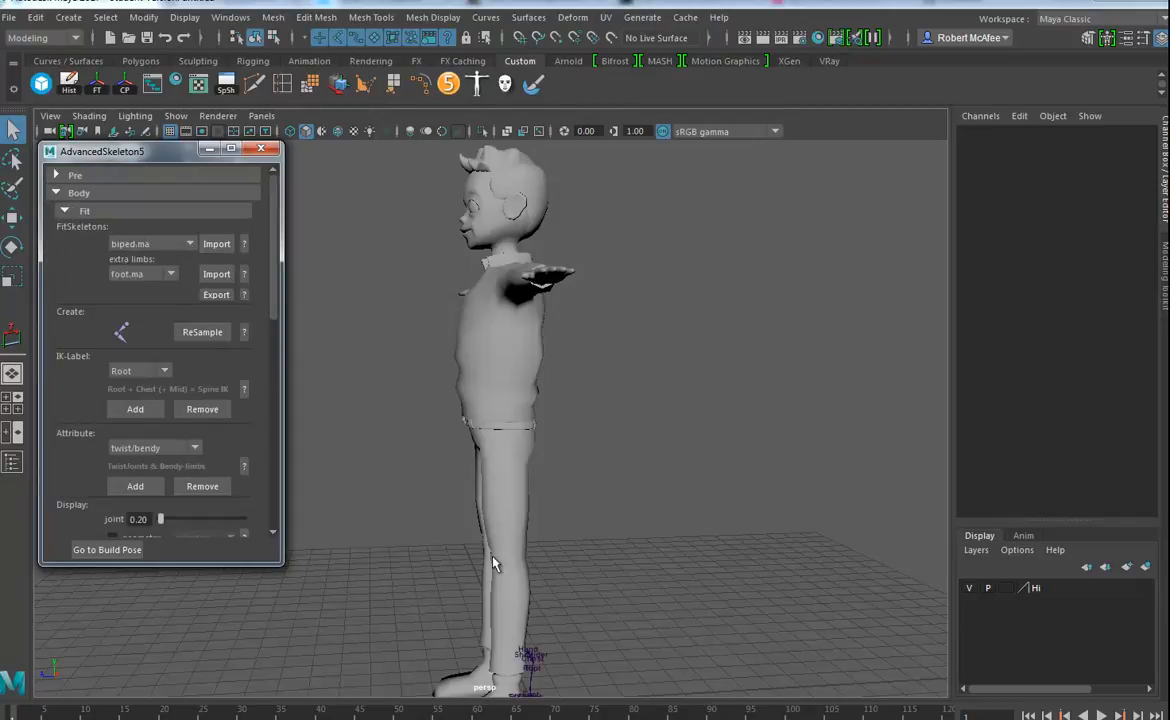
pyautogui.moveTo(141, 152); pyautogui.dragTo(141, 148)
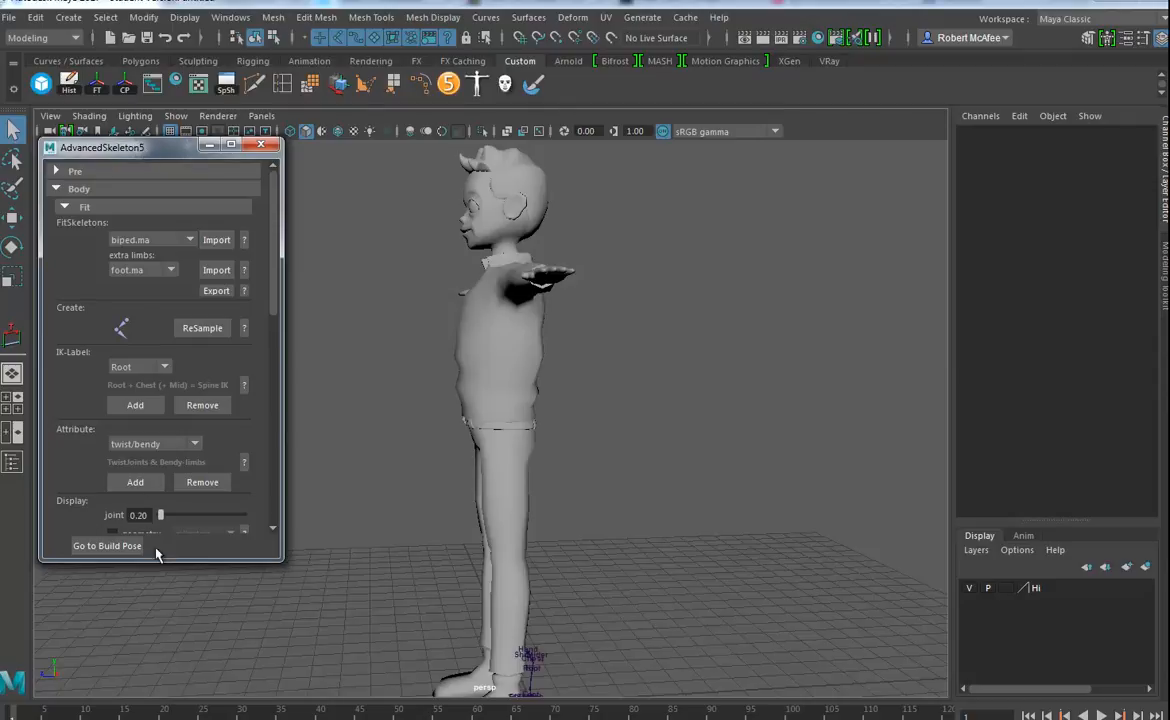
pyautogui.moveTo(160, 561); pyautogui.dragTo(160, 668)
# - Scale the whole FitSkeleton up uniformly to about 9.36 so it matches the character's height
pyautogui.keyDown('alt'); pyautogui.moveTo(360, 520); pyautogui.dragTo(610, 600); pyautogui.keyUp('alt')
pyautogui.keyDown('alt'); pyautogui.moveTo(610, 600); pyautogui.dragTo(770, 640, button='right'); pyautogui.keyUp('alt')
pyautogui.keyDown('alt'); pyautogui.moveTo(770, 640); pyautogui.dragTo(640, 285, button='middle'); pyautogui.keyUp('alt')
pyautogui.keyDown('alt'); pyautogui.moveTo(640, 285); pyautogui.dragTo(640, 350); pyautogui.keyUp('alt')
pyautogui.keyDown('alt'); pyautogui.moveTo(640, 350); pyautogui.dragTo(681, 388, button='right'); pyautogui.keyUp('alt')
pyautogui.click(655, 374)
pyautogui.keyDown('alt'); pyautogui.moveTo(842, 371); pyautogui.dragTo(622, 384, button='right'); pyautogui.keyUp('alt')
pyautogui.keyDown('alt'); pyautogui.moveTo(622, 384); pyautogui.dragTo(625, 470, button='middle'); pyautogui.keyUp('alt')
pyautogui.keyDown('alt'); pyautogui.moveTo(625, 470); pyautogui.dragTo(692, 412); pyautogui.keyUp('alt')
pyautogui.keyDown('alt'); pyautogui.moveTo(692, 412); pyautogui.dragTo(575, 463, button='right'); pyautogui.keyUp('alt')
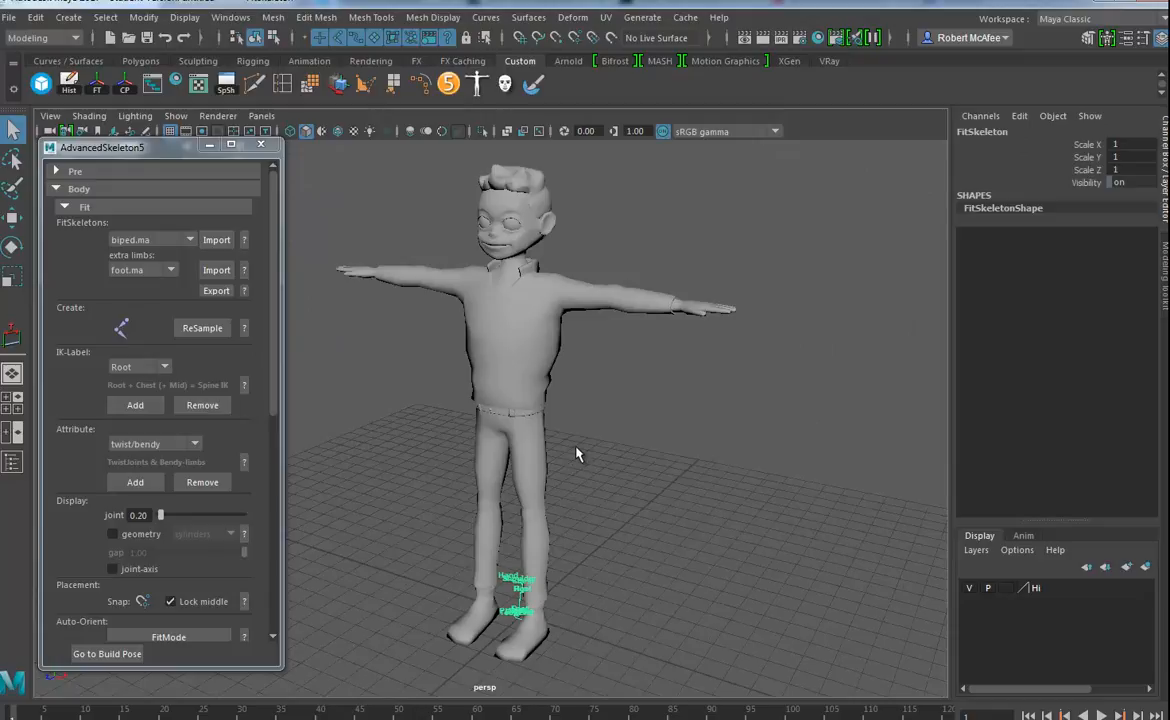
pyautogui.press('r')
pyautogui.moveTo(523, 627); pyautogui.dragTo(880, 470)
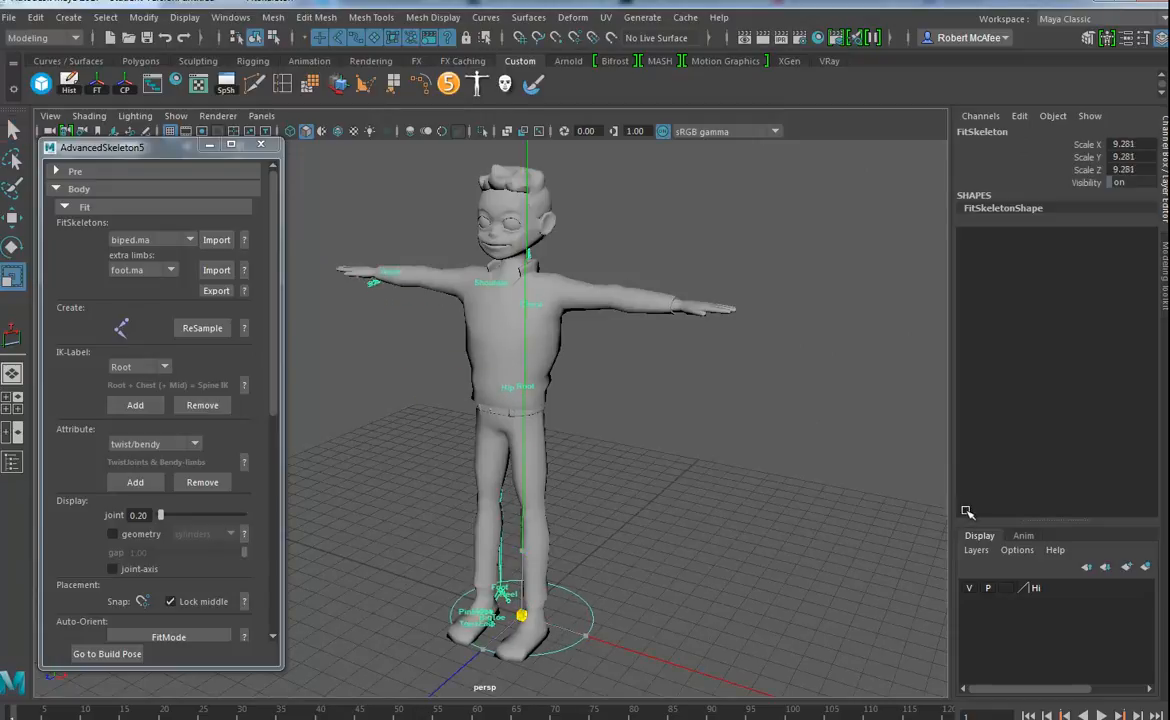
# - Arrange the viewport as two panes side by side and move the AdvancedSkeleton5 window out of the way
pyautogui.click(261, 116)
pyautogui.moveTo(330, 231)
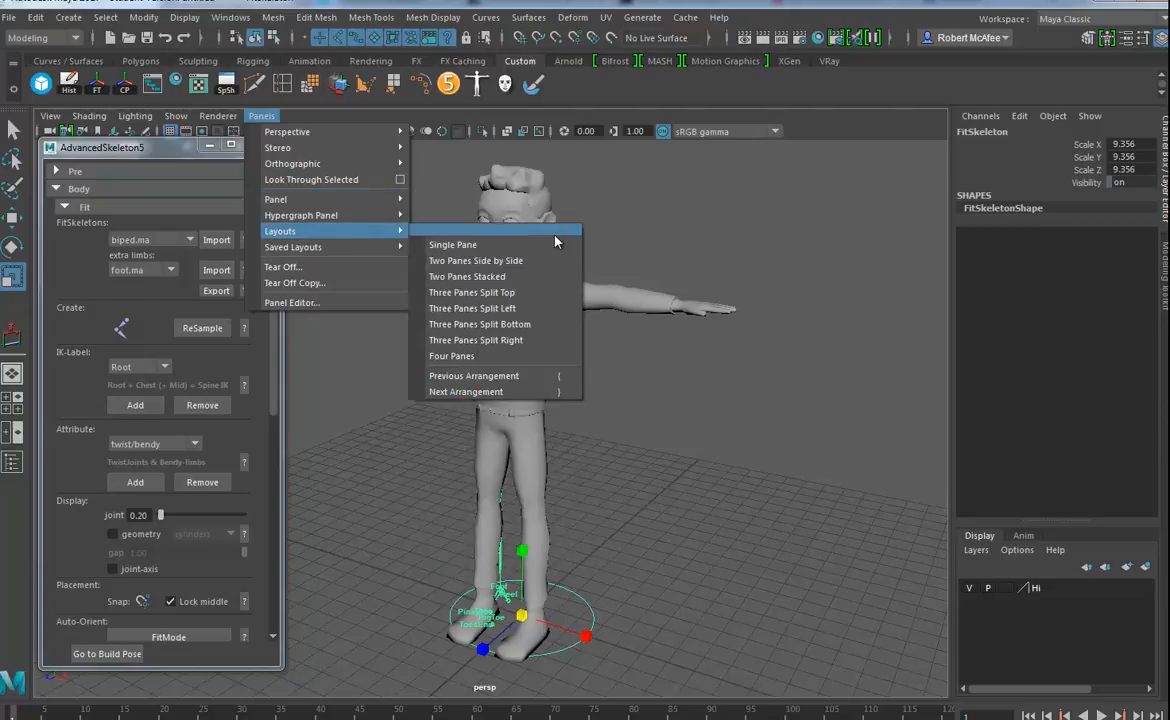
pyautogui.click(475, 260)
pyautogui.moveTo(144, 150); pyautogui.dragTo(1169, 140)
pyautogui.scroll(5, 395, 492)
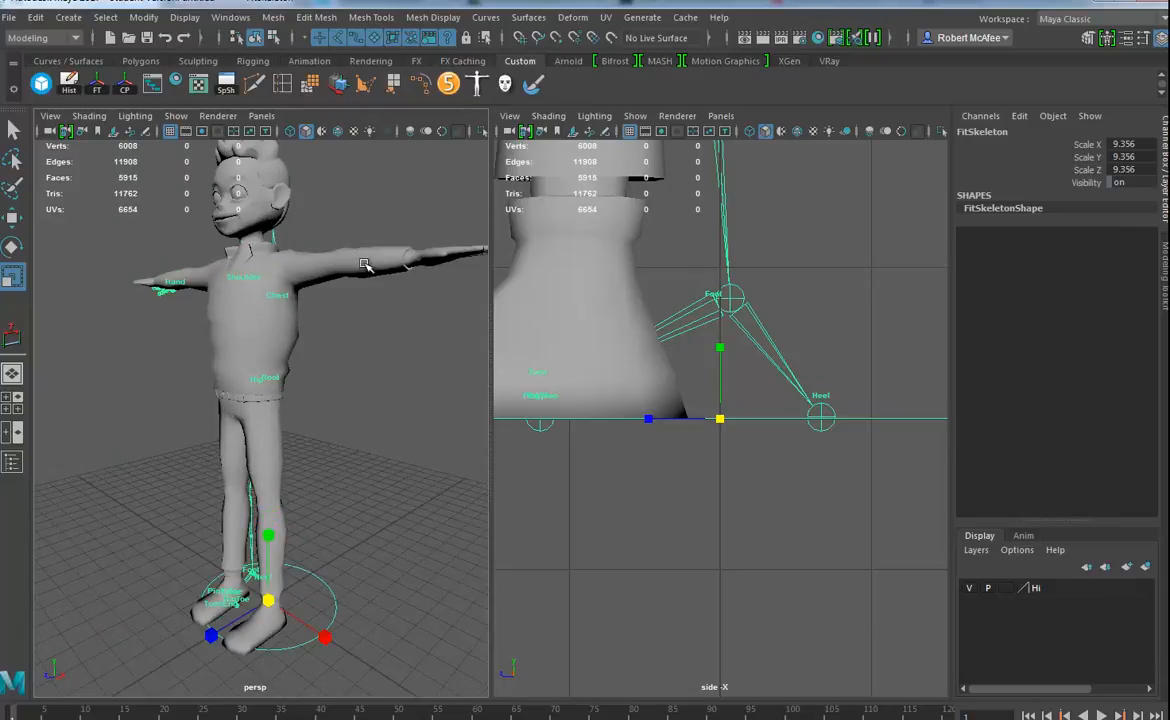
# - Turn on X-Ray Joints in the perspective and side views and fit the character into the side view
pyautogui.press('space')
pyautogui.press('f')
pyautogui.press('space')
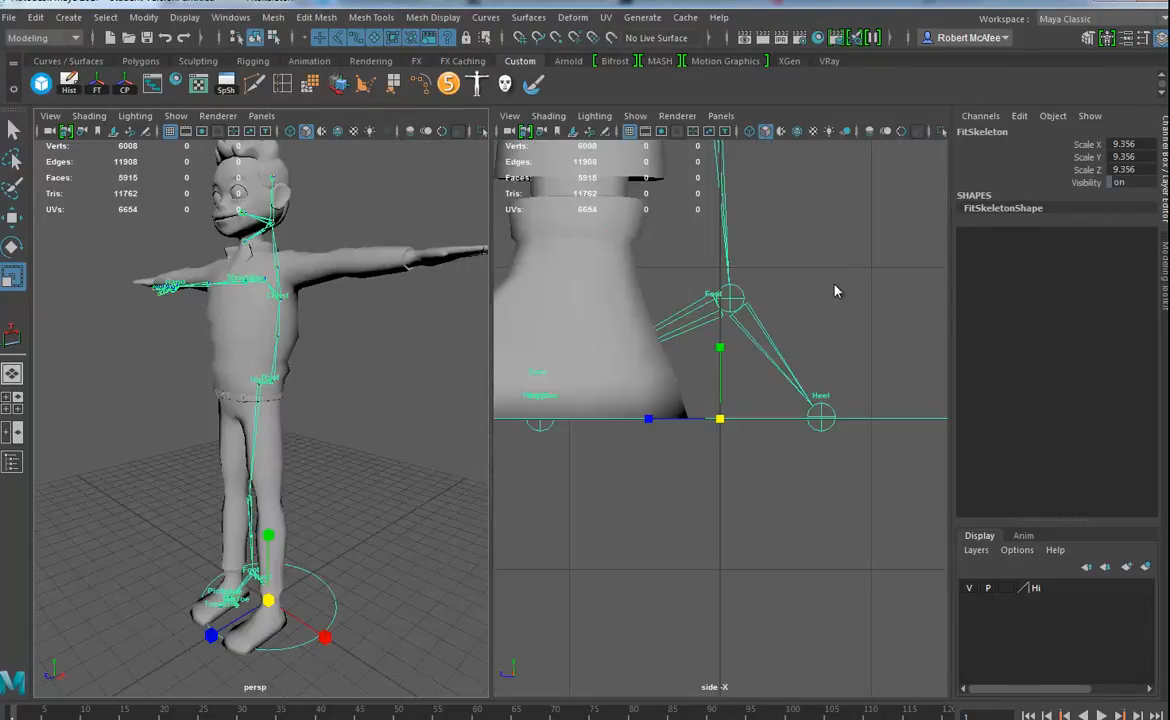
pyautogui.press('space')
pyautogui.click(541, 132)
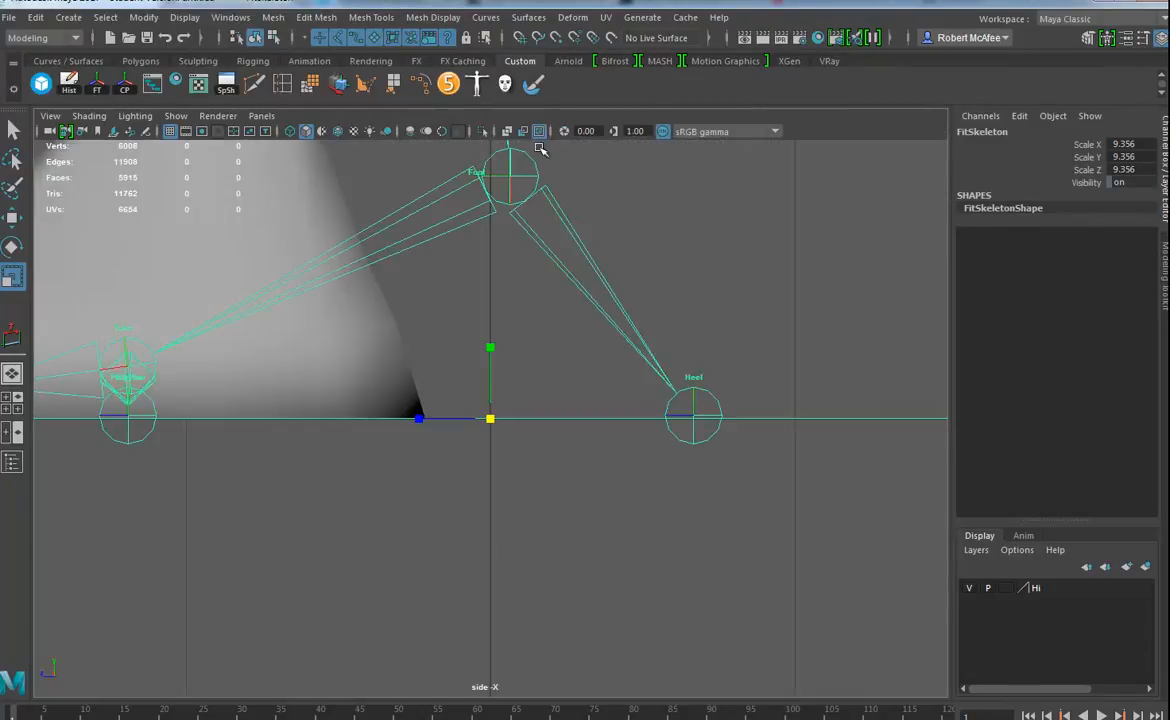
pyautogui.press('space')
pyautogui.scroll(-4, 776, 454)
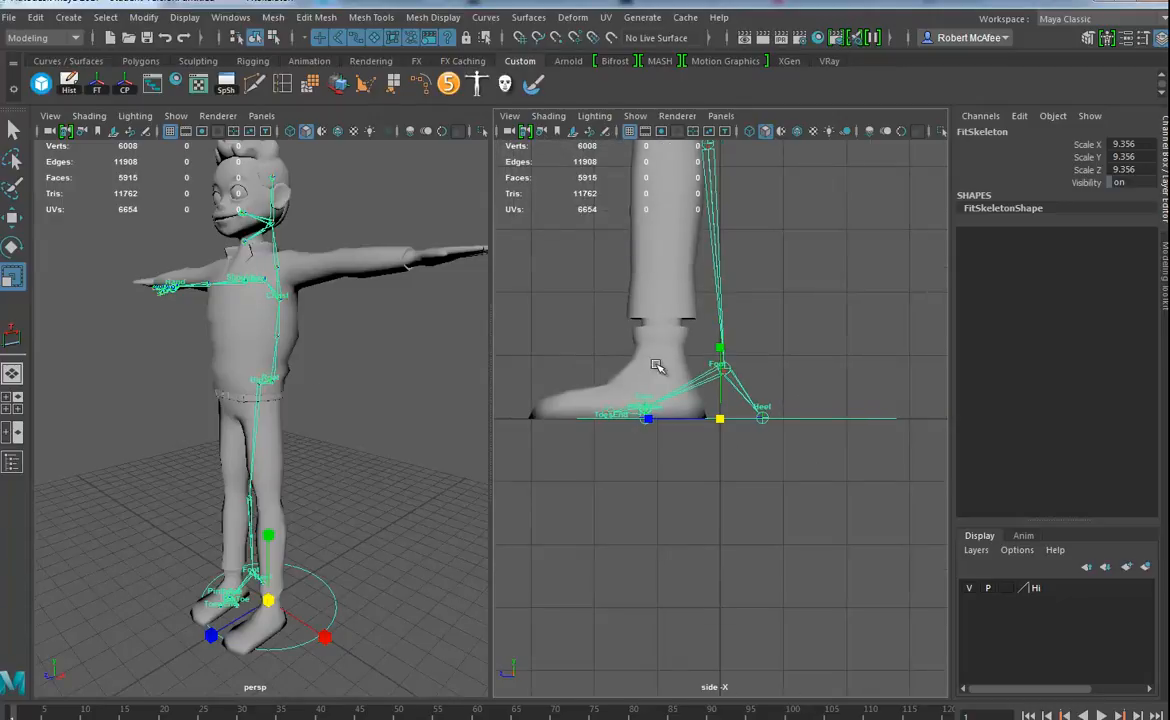
pyautogui.keyDown('alt'); pyautogui.moveTo(592, 348); pyautogui.dragTo(619, 406, button='middle'); pyautogui.keyUp('alt')
pyautogui.click(548, 116)
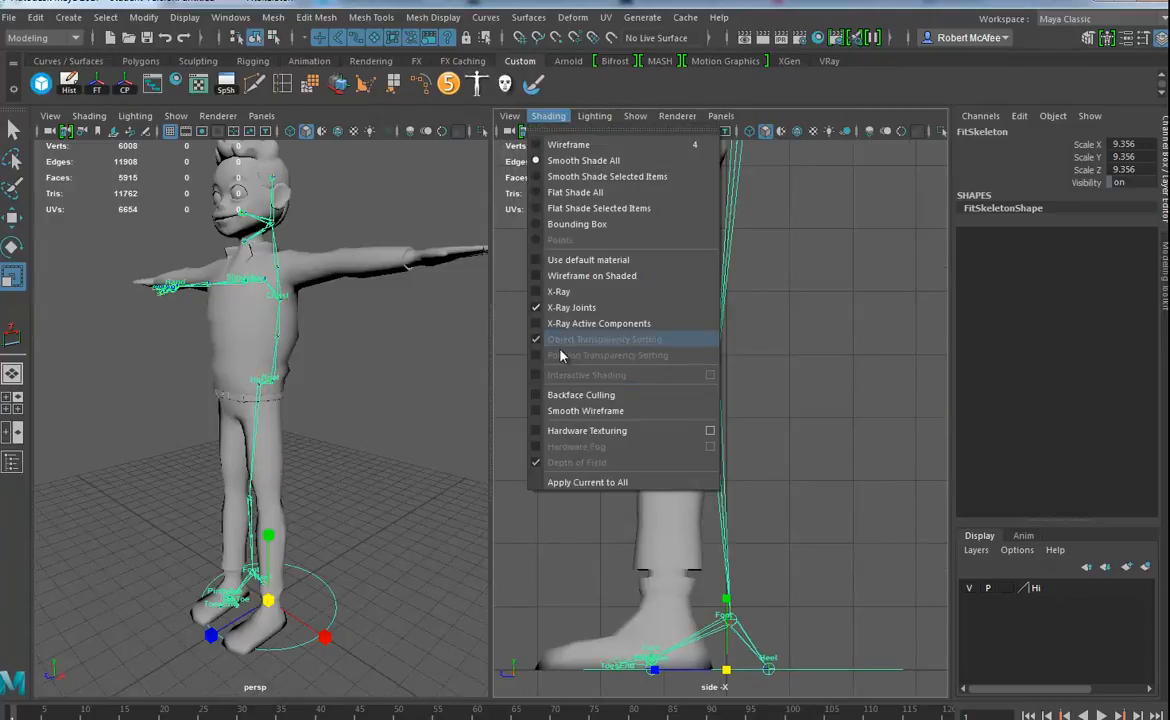
pyautogui.moveTo(868, 455)
pyautogui.keyDown('alt'); pyautogui.mouseDown(button='right')
pyautogui.moveTo(791, 449)
pyautogui.moveTo(755, 418)
pyautogui.mouseUp(button='right'); pyautogui.keyUp('alt')
pyautogui.keyDown('alt'); pyautogui.moveTo(755, 418); pyautogui.dragTo(755, 501, button='middle'); pyautogui.keyUp('alt')
pyautogui.keyDown('alt'); pyautogui.moveTo(755, 501); pyautogui.dragTo(720, 453, button='right'); pyautogui.keyUp('alt')
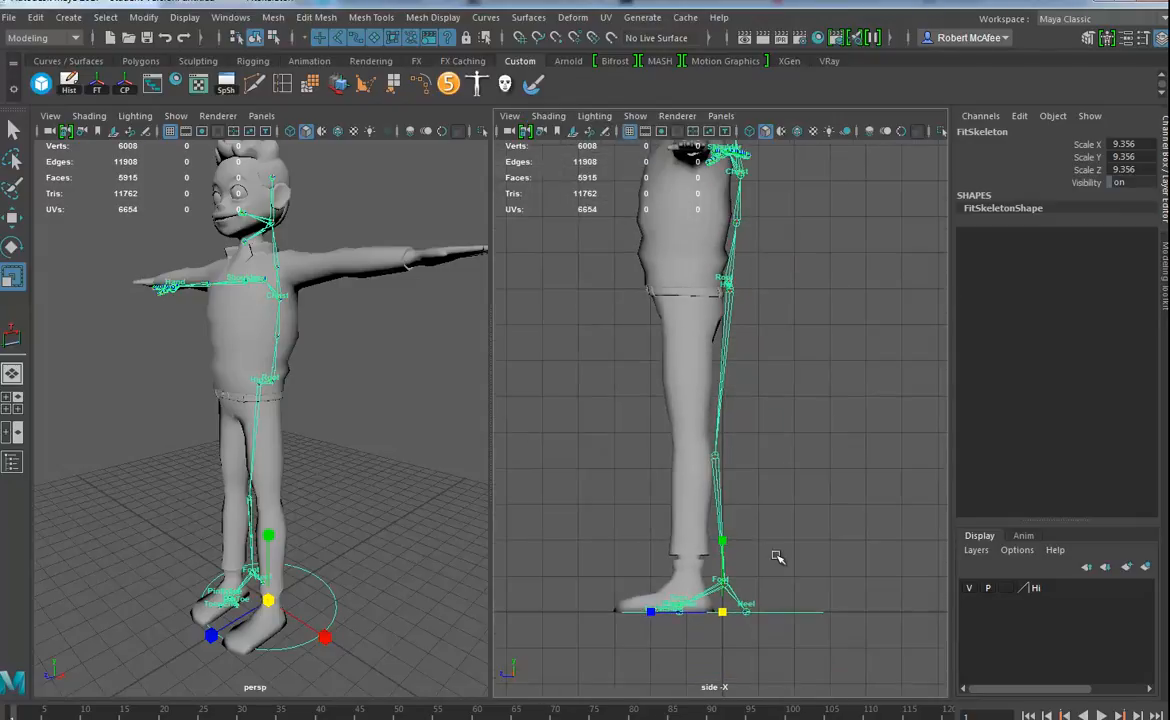
pyautogui.press('f')
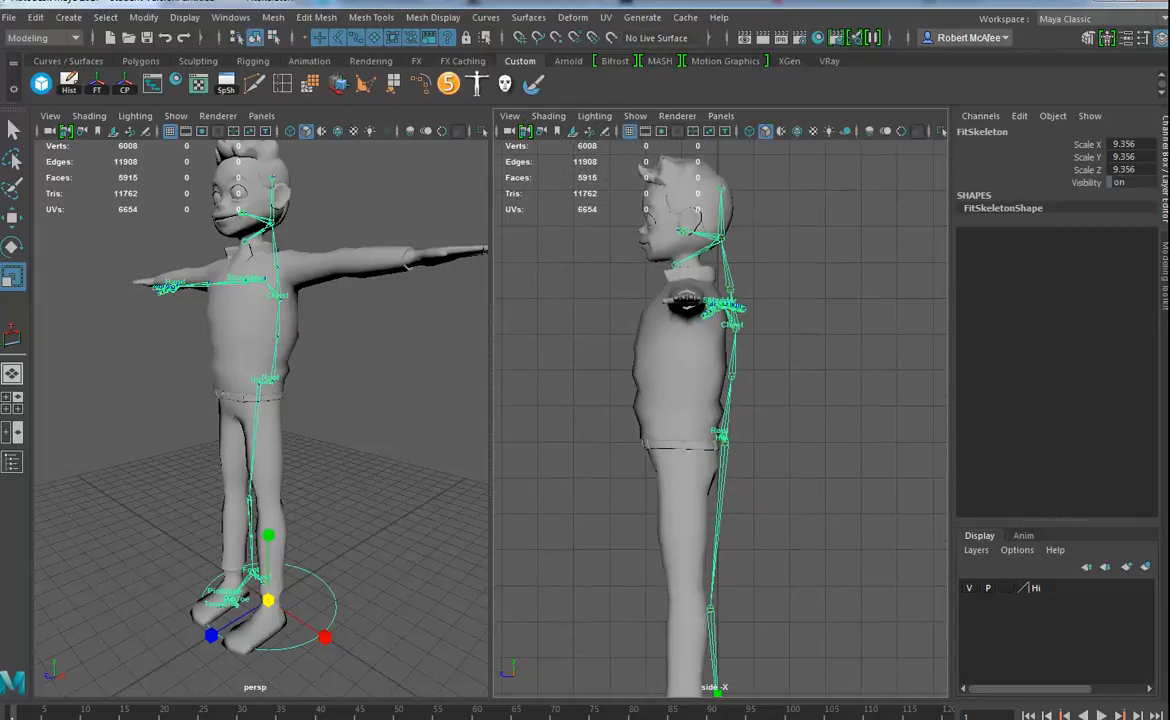
# - Bring the AdvancedSkeleton5 window back and enable FitMode auto-orientation for the fit skeleton
pyautogui.moveTo(1169, 118); pyautogui.dragTo(1032, 118)
pyautogui.click(1045, 419)
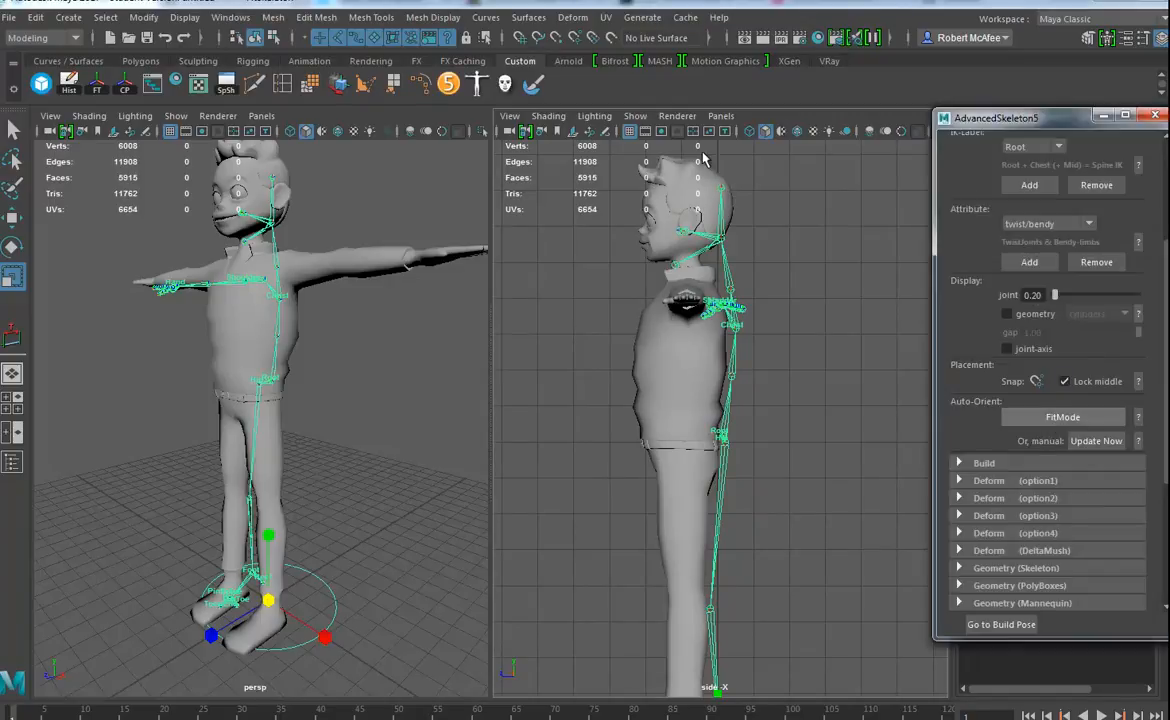
pyautogui.scroll(-2, 752, 392)
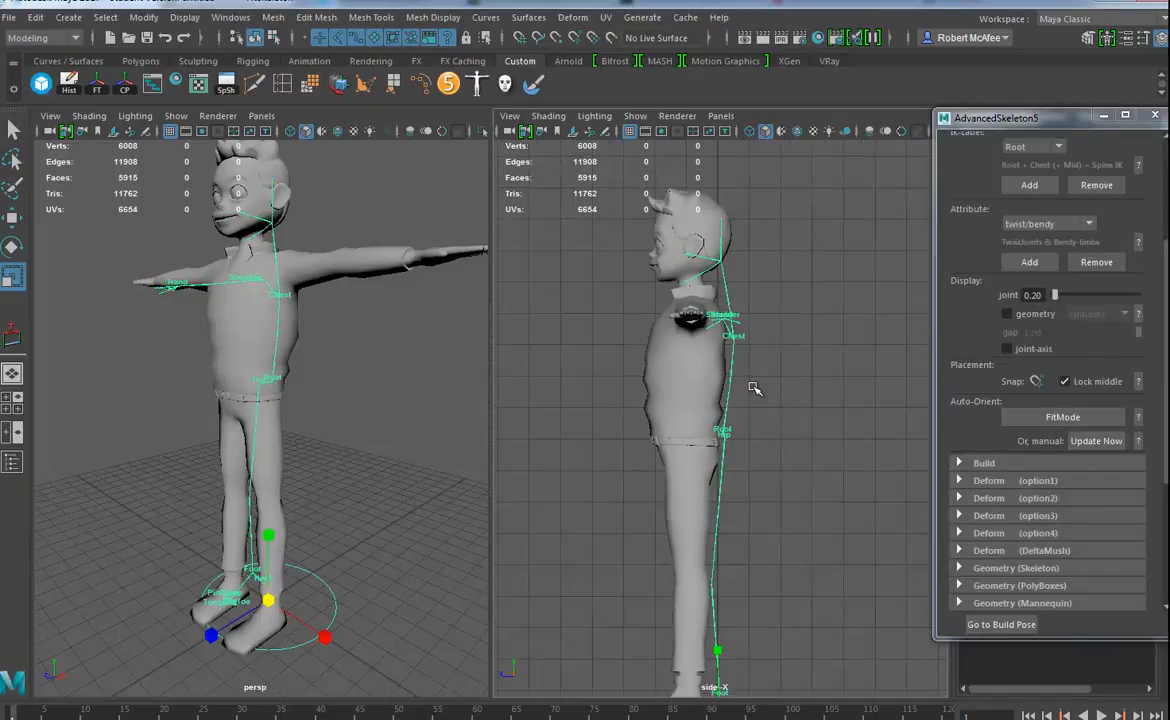
pyautogui.scroll(-4, 311, 368)
pyautogui.moveTo(376, 365)
pyautogui.keyDown('alt'); pyautogui.mouseDown()
pyautogui.moveTo(330, 373)
pyautogui.moveTo(368, 375)
pyautogui.mouseUp(); pyautogui.keyUp('alt')
pyautogui.keyDown('alt'); pyautogui.moveTo(819, 505); pyautogui.dragTo(825, 483, button='middle'); pyautogui.keyUp('alt')
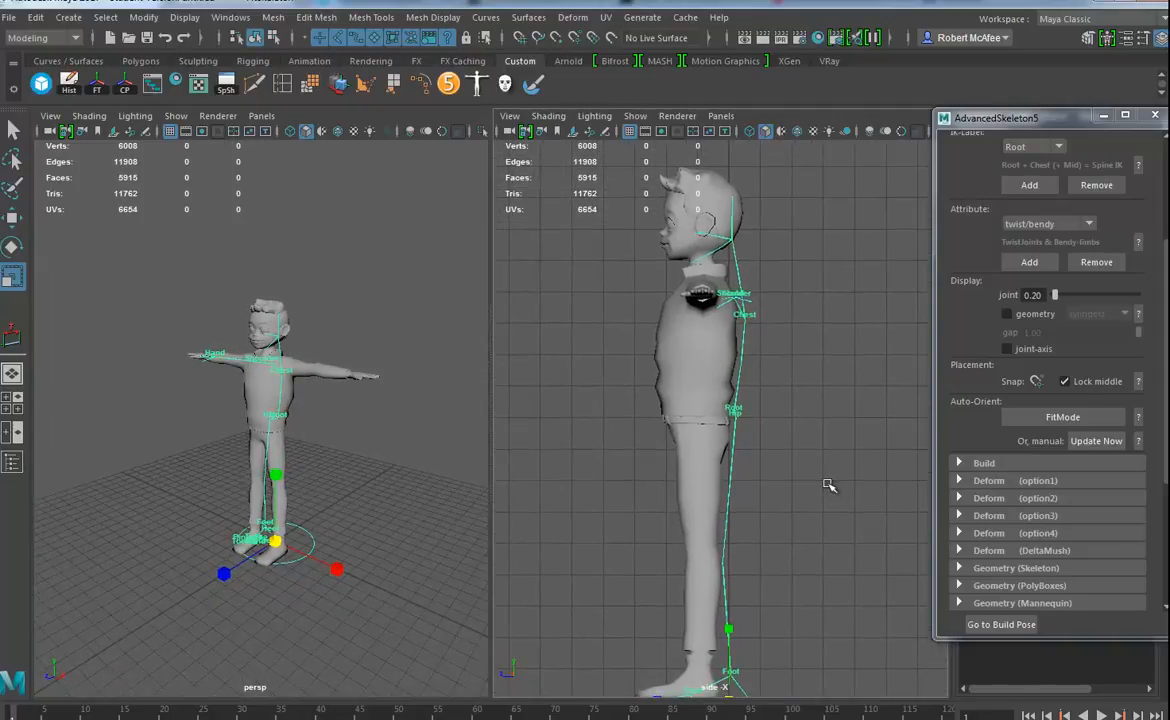
pyautogui.click(413, 430)
pyautogui.press('space')
pyautogui.keyDown('alt'); pyautogui.moveTo(640, 436); pyautogui.dragTo(476, 432, button='right'); pyautogui.keyUp('alt')
pyautogui.click(1066, 422)
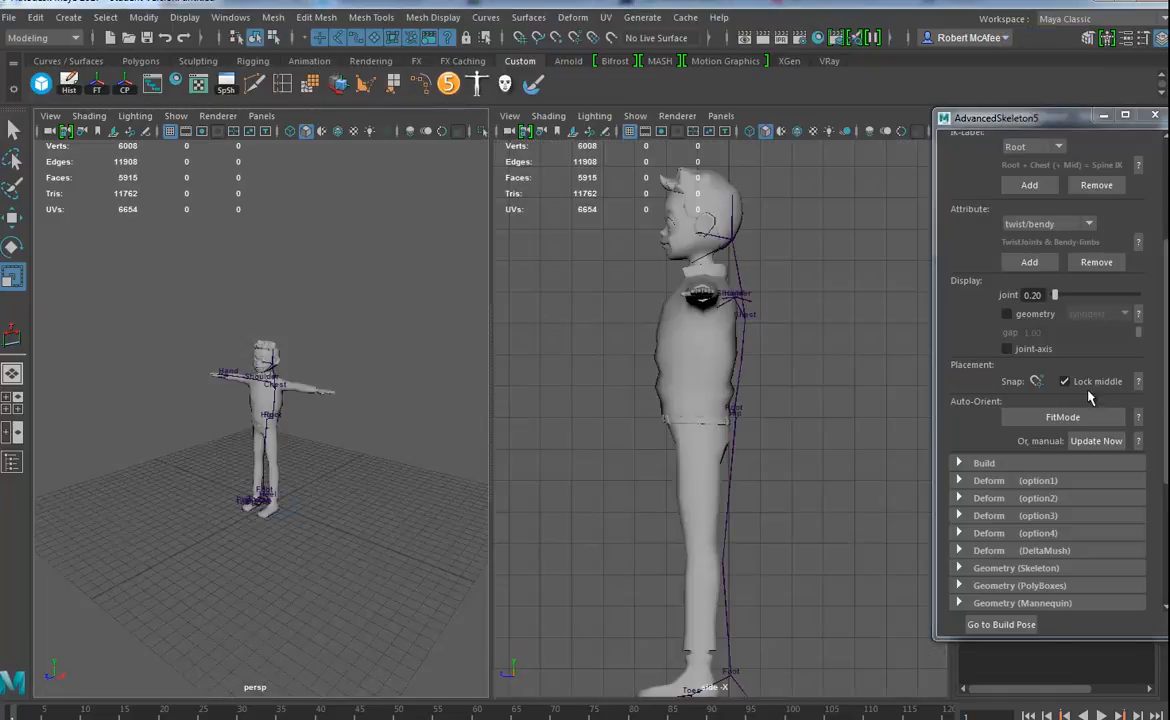
# - Move the Root joint forward in the side view so it sits in the middle of the pelvis
pyautogui.keyDown('alt'); pyautogui.moveTo(298, 345); pyautogui.dragTo(325, 344); pyautogui.keyUp('alt')
pyautogui.keyDown('alt'); pyautogui.moveTo(325, 344); pyautogui.dragTo(414, 347, button='right'); pyautogui.keyUp('alt')
pyautogui.keyDown('alt'); pyautogui.moveTo(698, 453); pyautogui.dragTo(780, 490, button='right'); pyautogui.keyUp('alt')
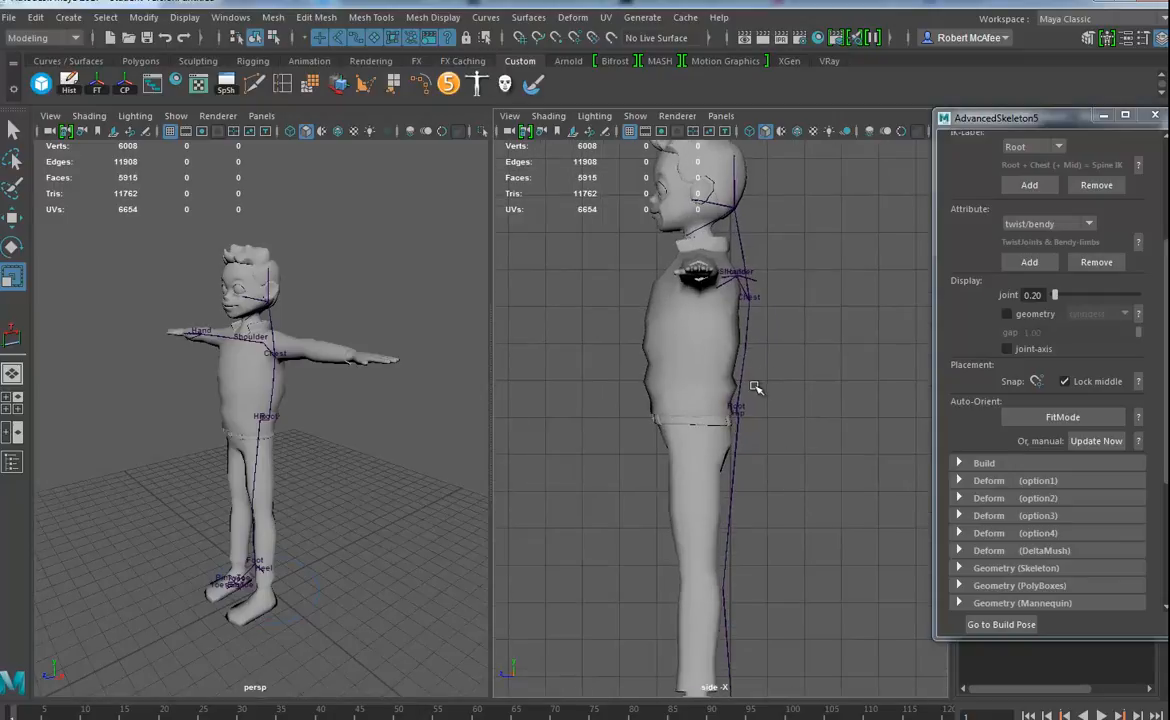
pyautogui.click(731, 412)
pyautogui.press('w')
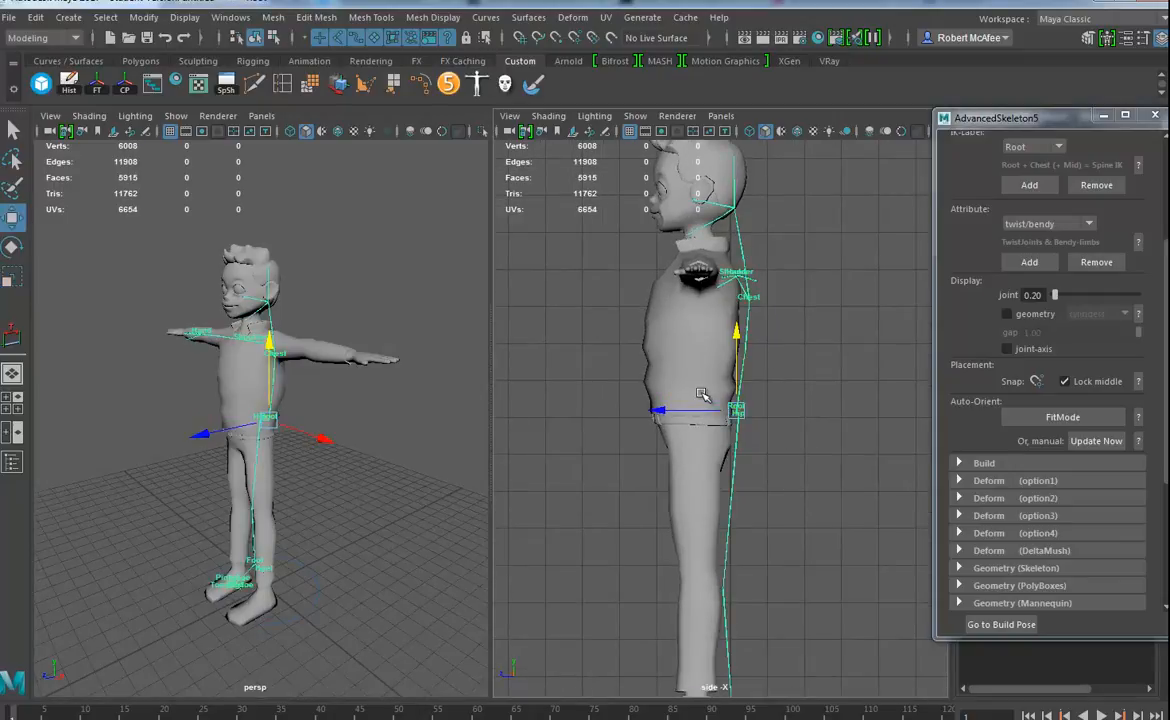
pyautogui.moveTo(728, 418); pyautogui.dragTo(703, 413)
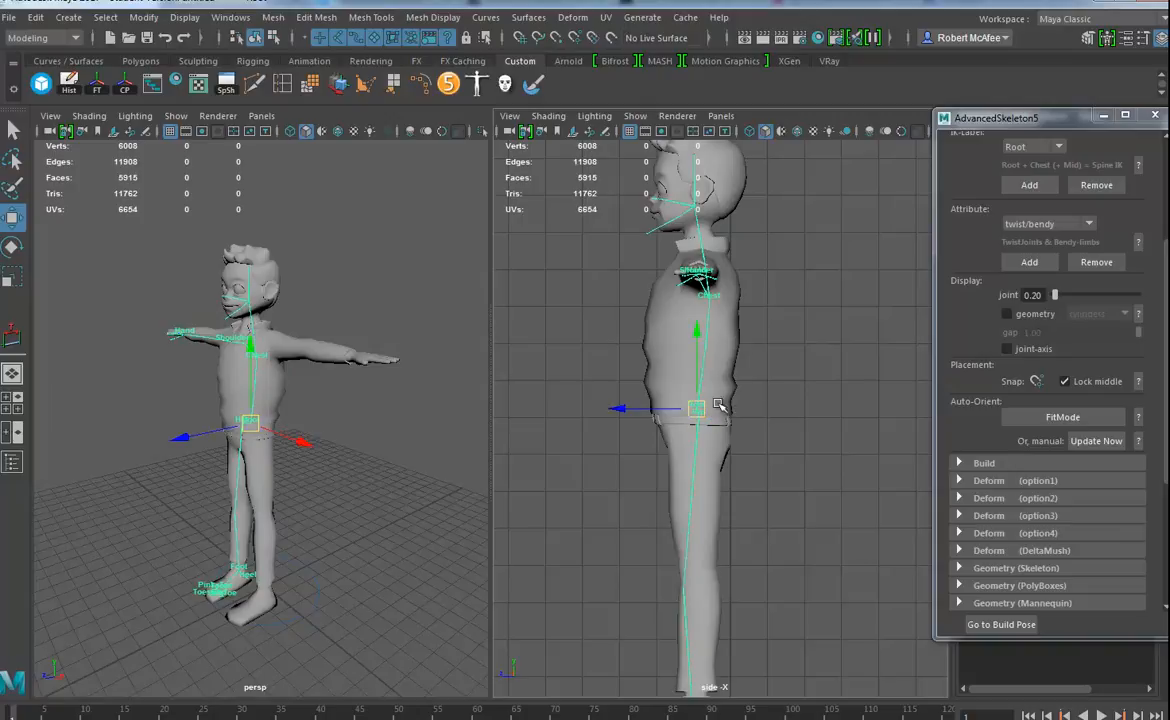
# - Move the Spine1 joint forward to line up above the Root, and put the AdvancedSkeleton5 window aside
pyautogui.keyDown('alt'); pyautogui.moveTo(692, 379); pyautogui.dragTo(661, 452, button='middle'); pyautogui.keyUp('alt')
pyautogui.keyDown('alt'); pyautogui.moveTo(661, 452); pyautogui.dragTo(845, 466, button='right'); pyautogui.keyUp('alt')
pyautogui.click(642, 400)
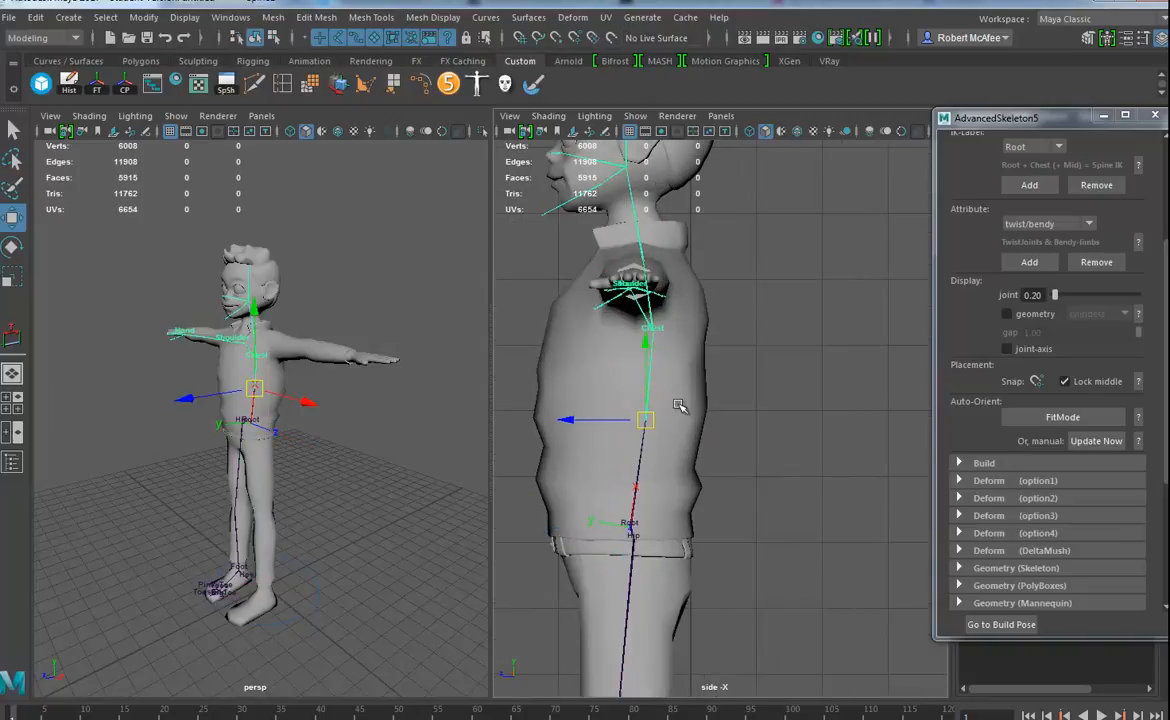
pyautogui.moveTo(648, 416); pyautogui.dragTo(629, 418)
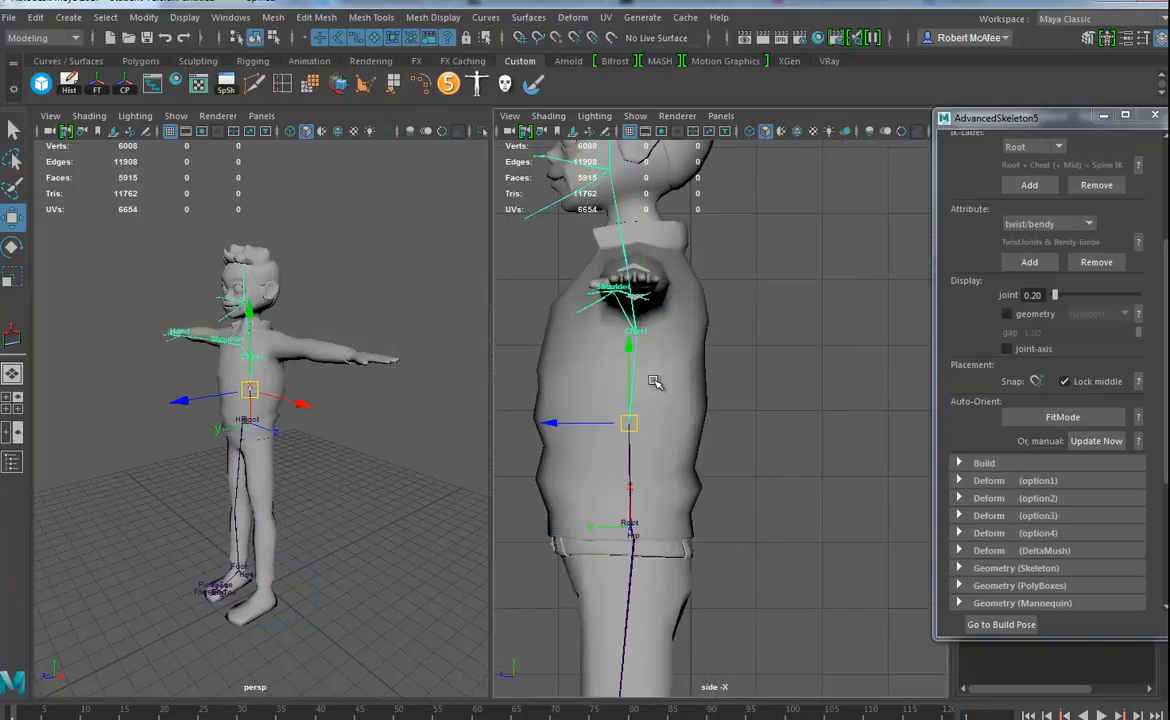
pyautogui.keyDown('alt'); pyautogui.moveTo(634, 413); pyautogui.dragTo(708, 390, button='right'); pyautogui.keyUp('alt')
pyautogui.moveTo(1056, 123); pyautogui.dragTo(1169, 420)
pyautogui.keyDown('alt'); pyautogui.moveTo(595, 428); pyautogui.dragTo(611, 463, button='middle'); pyautogui.keyUp('alt')
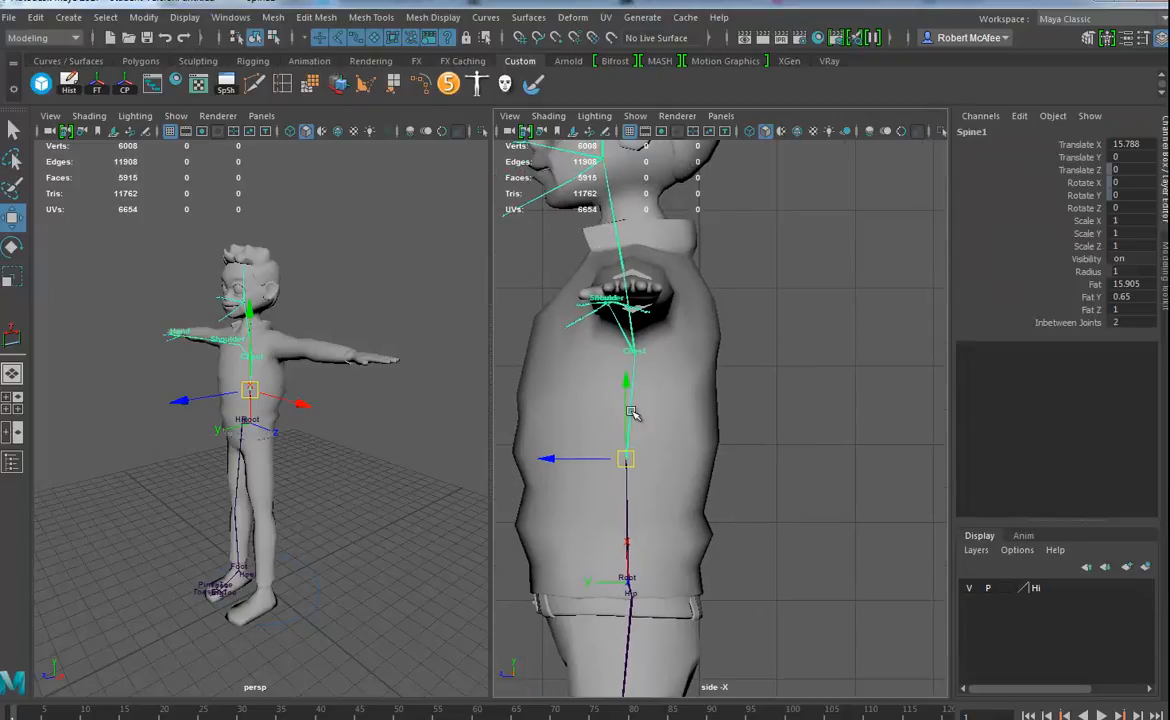
# - Try to nudge the Chest joint slightly forward and down in the side view
pyautogui.click(635, 351)
pyautogui.moveTo(637, 352); pyautogui.dragTo(633, 359)
pyautogui.hotkey('ctrl', 'z')
# - Change the perspective pane to the front view and move the Scapula joint in and down beside the upper chest
pyautogui.keyDown('alt'); pyautogui.moveTo(670, 351); pyautogui.dragTo(684, 404, button='middle'); pyautogui.keyUp('alt')
pyautogui.keyDown('alt'); pyautogui.moveTo(198, 444); pyautogui.dragTo(310, 446); pyautogui.keyUp('alt')
pyautogui.keyDown('alt'); pyautogui.moveTo(310, 446); pyautogui.dragTo(428, 448, button='right'); pyautogui.keyUp('alt')
pyautogui.keyDown('alt'); pyautogui.moveTo(428, 448); pyautogui.dragTo(352, 524, button='middle'); pyautogui.keyUp('alt')
pyautogui.press('space')
pyautogui.moveTo(365, 452); pyautogui.dragTo(386, 490)
pyautogui.keyDown('alt'); pyautogui.moveTo(410, 378); pyautogui.dragTo(283, 260, button='right'); pyautogui.keyUp('alt')
pyautogui.keyDown('alt'); pyautogui.moveTo(283, 260); pyautogui.dragTo(298, 578, button='middle'); pyautogui.keyUp('alt')
pyautogui.keyDown('alt'); pyautogui.moveTo(315, 321); pyautogui.dragTo(334, 650, button='middle'); pyautogui.keyUp('alt')
pyautogui.keyDown('alt'); pyautogui.moveTo(325, 350); pyautogui.dragTo(337, 533, button='middle'); pyautogui.keyUp('alt')
pyautogui.keyDown('alt'); pyautogui.moveTo(270, 183); pyautogui.dragTo(292, 462, button='middle'); pyautogui.keyUp('alt')
pyautogui.moveTo(240, 397); pyautogui.dragTo(292, 444)
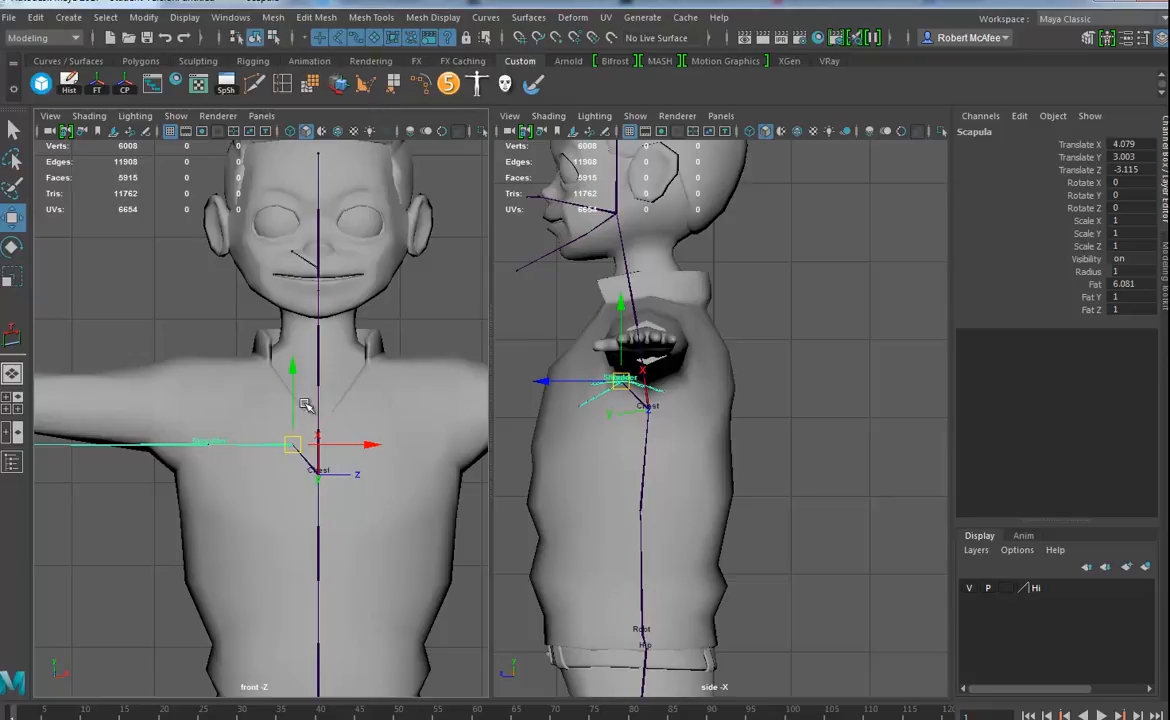
# - Raise the Shoulder joint to arm height, change the side pane to the top view, and centre the joint in the arm's depth
pyautogui.click(160, 439)
pyautogui.moveTo(185, 441); pyautogui.dragTo(172, 405)
pyautogui.press('space')
pyautogui.moveTo(716, 411); pyautogui.dragTo(630, 404)
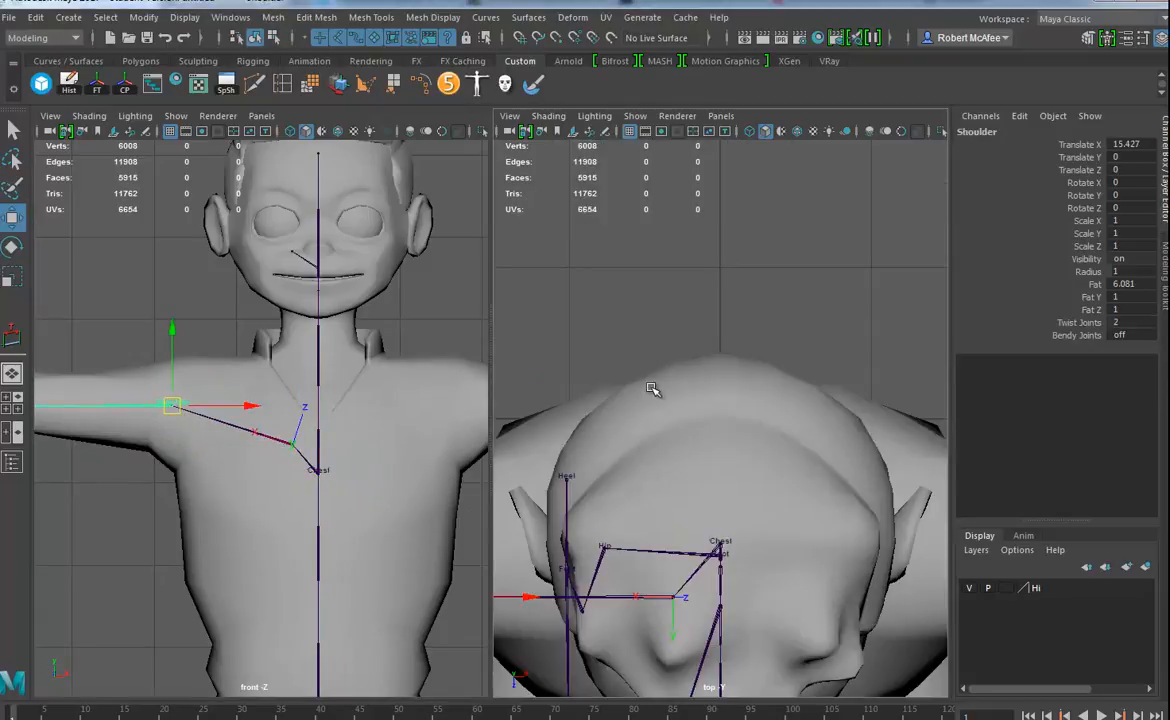
pyautogui.keyDown('alt'); pyautogui.moveTo(633, 540); pyautogui.dragTo(1081, 412, button='middle'); pyautogui.keyUp('alt')
pyautogui.keyDown('alt'); pyautogui.moveTo(862, 457); pyautogui.dragTo(662, 461, button='middle'); pyautogui.keyUp('alt')
pyautogui.moveTo(744, 540); pyautogui.dragTo(748, 494)
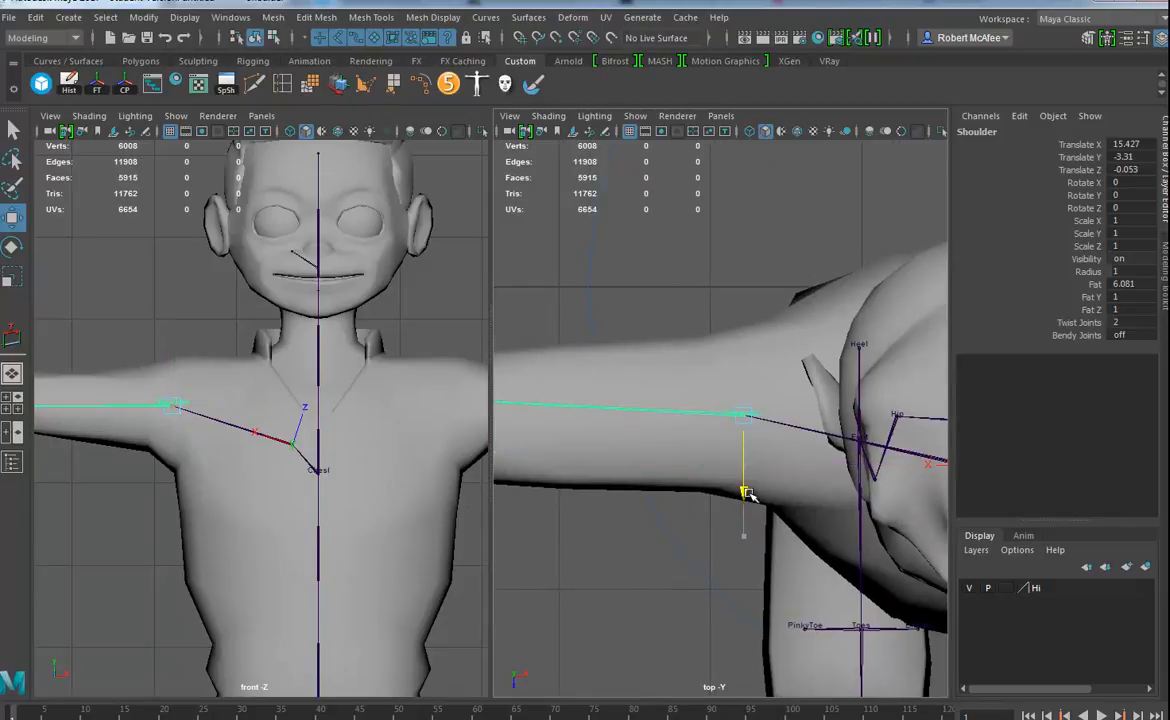
# - Move the Elbow joint onto the model's elbow in the top view and display that view in wireframe
pyautogui.keyDown('alt'); pyautogui.moveTo(748, 494); pyautogui.dragTo(932, 444, button='middle'); pyautogui.keyUp('alt')
pyautogui.keyDown('alt'); pyautogui.moveTo(744, 443); pyautogui.dragTo(776, 433, button='middle'); pyautogui.keyUp('alt')
pyautogui.moveTo(627, 342)
pyautogui.mouseDown()
pyautogui.moveTo(660, 412)
pyautogui.moveTo(709, 413)
pyautogui.moveTo(684, 384)
pyautogui.moveTo(746, 398)
pyautogui.mouseUp()
pyautogui.press('4')
pyautogui.press('f')
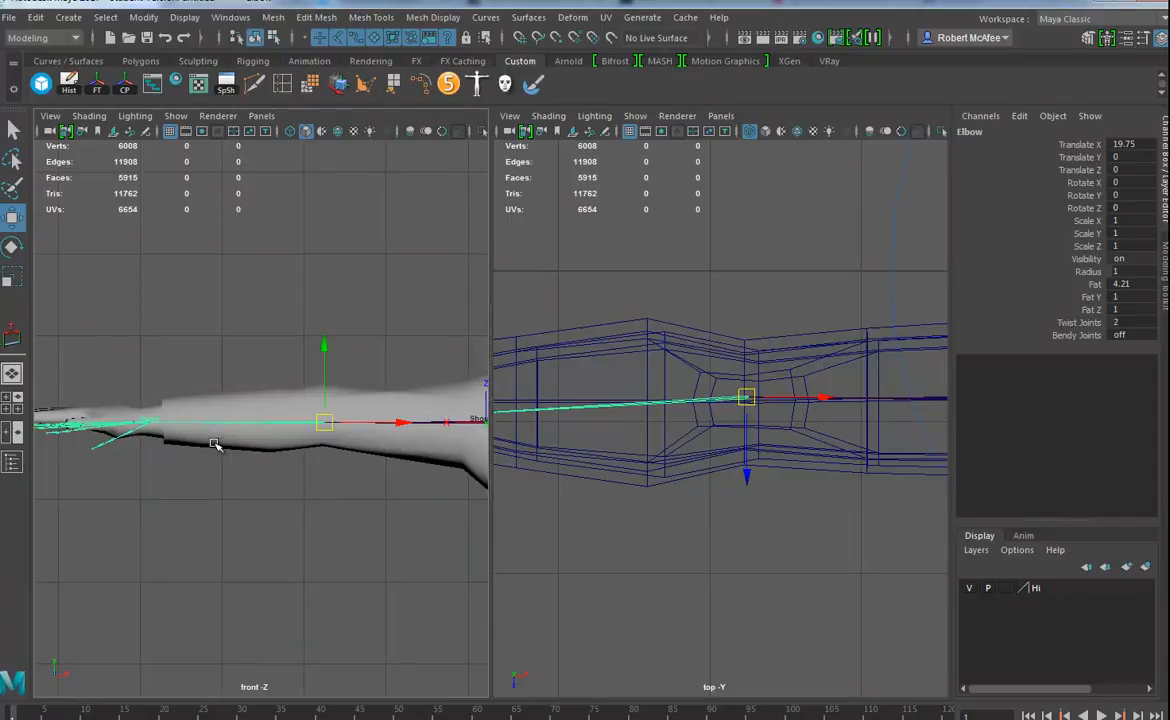
# - Place the Wrist joint at the centre of the model's wrist in the top view and raise it slightly in the front view
pyautogui.keyDown('alt'); pyautogui.moveTo(147, 439); pyautogui.dragTo(256, 439, button='middle'); pyautogui.keyUp('alt')
pyautogui.keyDown('alt'); pyautogui.moveTo(256, 439); pyautogui.dragTo(362, 436, button='right'); pyautogui.keyUp('alt')
pyautogui.keyDown('alt'); pyautogui.moveTo(514, 454); pyautogui.dragTo(868, 462, button='middle'); pyautogui.keyUp('alt')
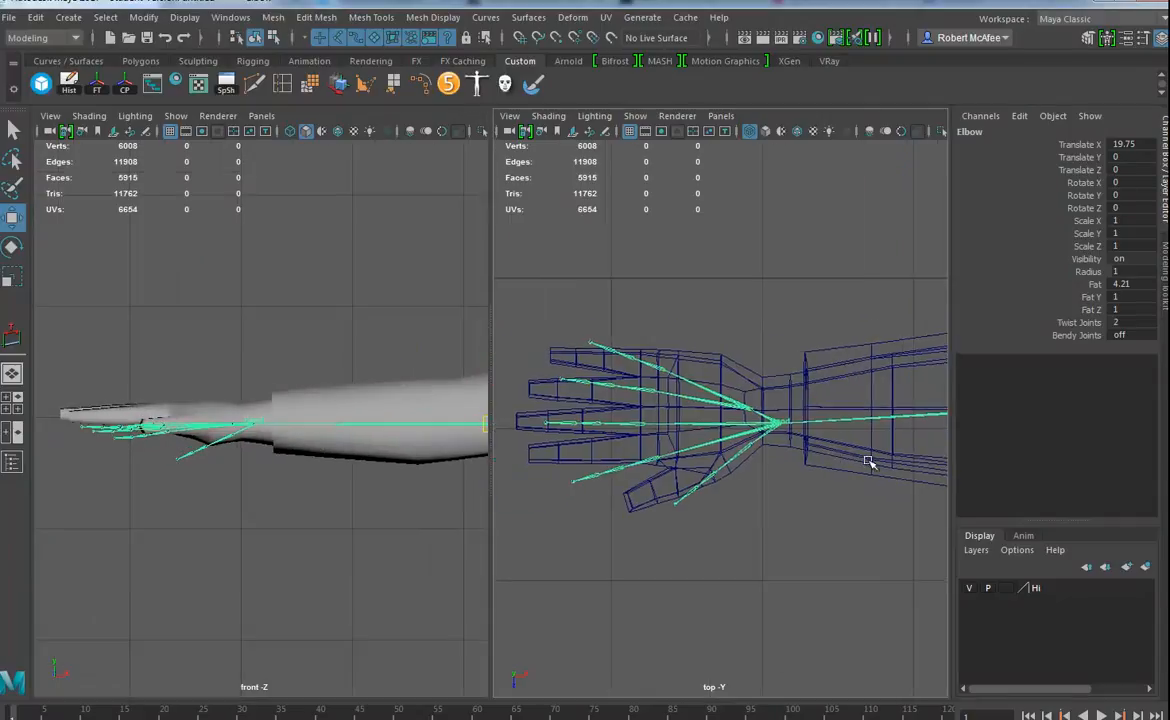
pyautogui.click(772, 423)
pyautogui.moveTo(772, 423)
pyautogui.mouseDown()
pyautogui.moveTo(731, 423)
pyautogui.moveTo(756, 415)
pyautogui.mouseUp()
pyautogui.keyDown('alt'); pyautogui.moveTo(756, 418); pyautogui.dragTo(950, 458, button='right'); pyautogui.keyUp('alt')
pyautogui.keyDown('alt'); pyautogui.moveTo(793, 404); pyautogui.dragTo(844, 426, button='middle'); pyautogui.keyUp('alt')
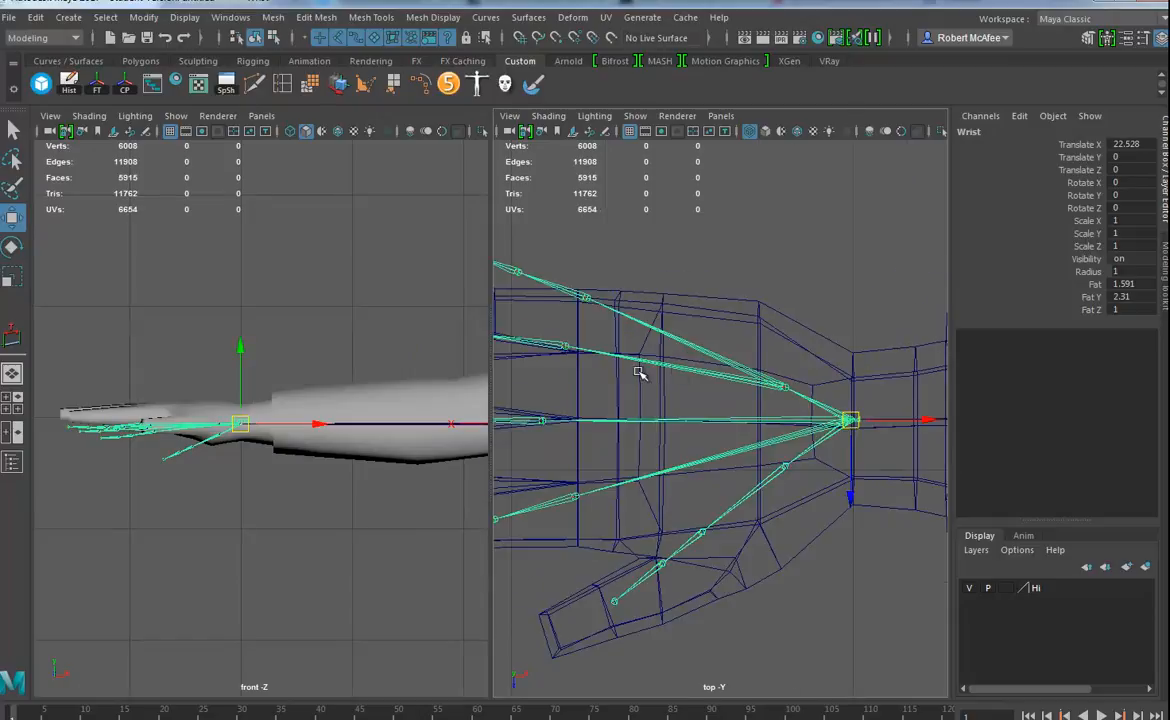
pyautogui.moveTo(240, 349); pyautogui.dragTo(241, 342)
pyautogui.keyDown('alt'); pyautogui.moveTo(727, 405); pyautogui.dragTo(750, 410, button='middle'); pyautogui.keyUp('alt')
# - Return the front pane to perspective and place the ThumbFinger1 joint inside the thumb base, snapping to projected center
pyautogui.press('space')
pyautogui.moveTo(322, 475); pyautogui.dragTo(326, 423)
pyautogui.keyDown('alt'); pyautogui.moveTo(282, 472); pyautogui.dragTo(334, 478); pyautogui.keyUp('alt')
pyautogui.keyDown('alt'); pyautogui.moveTo(334, 478); pyautogui.dragTo(272, 466, button='right'); pyautogui.keyUp('alt')
pyautogui.keyDown('alt'); pyautogui.moveTo(272, 466); pyautogui.dragTo(308, 460, button='middle'); pyautogui.keyUp('alt')
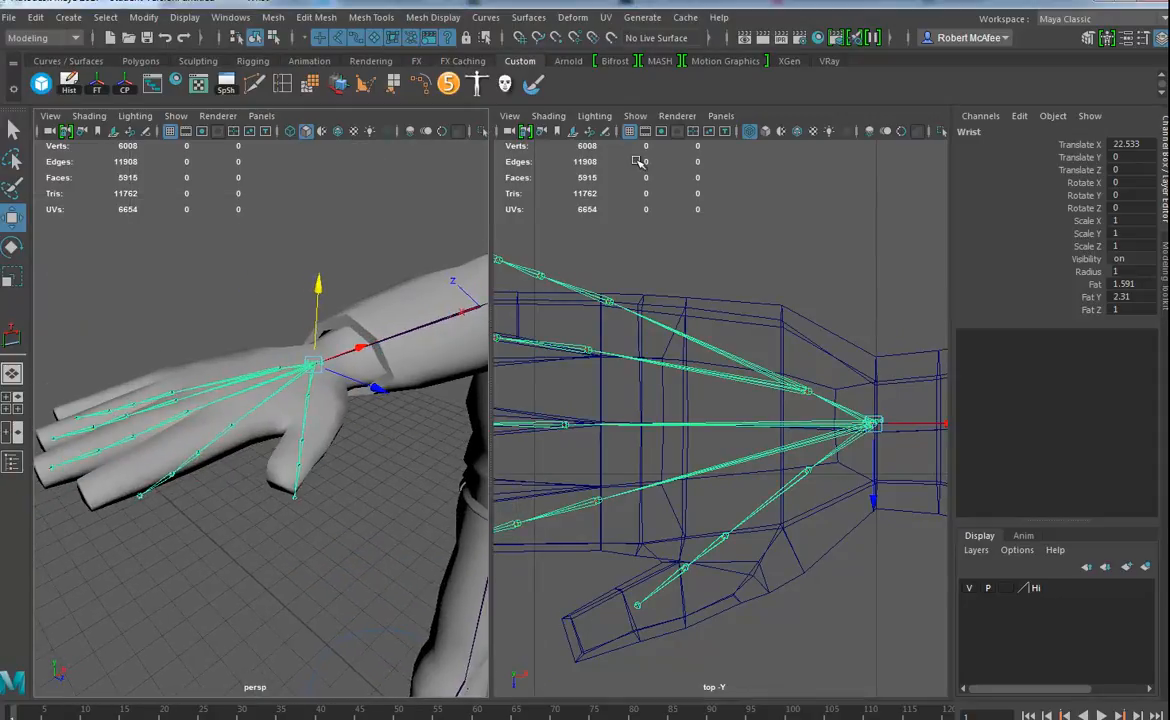
pyautogui.moveTo(318, 345)
pyautogui.keyDown('alt'); pyautogui.mouseDown()
pyautogui.moveTo(321, 452)
pyautogui.moveTo(308, 366)
pyautogui.mouseUp(); pyautogui.keyUp('alt')
pyautogui.keyDown('alt'); pyautogui.moveTo(309, 365); pyautogui.dragTo(334, 388, button='middle'); pyautogui.keyUp('alt')
pyautogui.click(298, 449)
pyautogui.moveTo(298, 420); pyautogui.dragTo(300, 425)
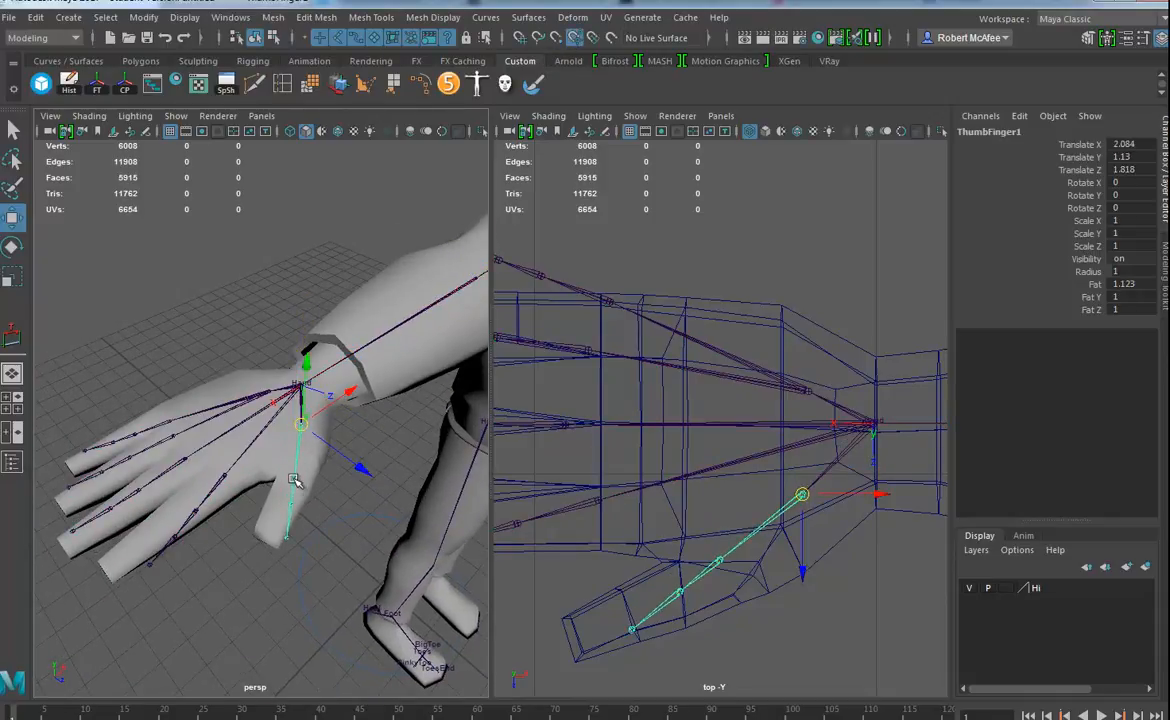
# - Position the remaining thumb joints along the middle of the thumb toward its tip
pyautogui.click(299, 489)
pyautogui.moveTo(298, 483); pyautogui.dragTo(275, 540)
pyautogui.click(297, 499)
pyautogui.click(283, 541)
pyautogui.keyDown('alt'); pyautogui.moveTo(275, 513); pyautogui.dragTo(285, 467); pyautogui.keyUp('alt')
# - Maximize the perspective view, place IndexFinger1 and IndexFinger2 on the index finger's knuckles, and display wireframe on shaded
pyautogui.press('space')
pyautogui.keyDown('alt'); pyautogui.moveTo(397, 500); pyautogui.dragTo(535, 525); pyautogui.keyUp('alt')
pyautogui.click(521, 490)
pyautogui.moveTo(534, 463); pyautogui.dragTo(535, 468)
pyautogui.click(486, 554)
pyautogui.moveTo(501, 556); pyautogui.dragTo(493, 557)
pyautogui.click(337, 132)
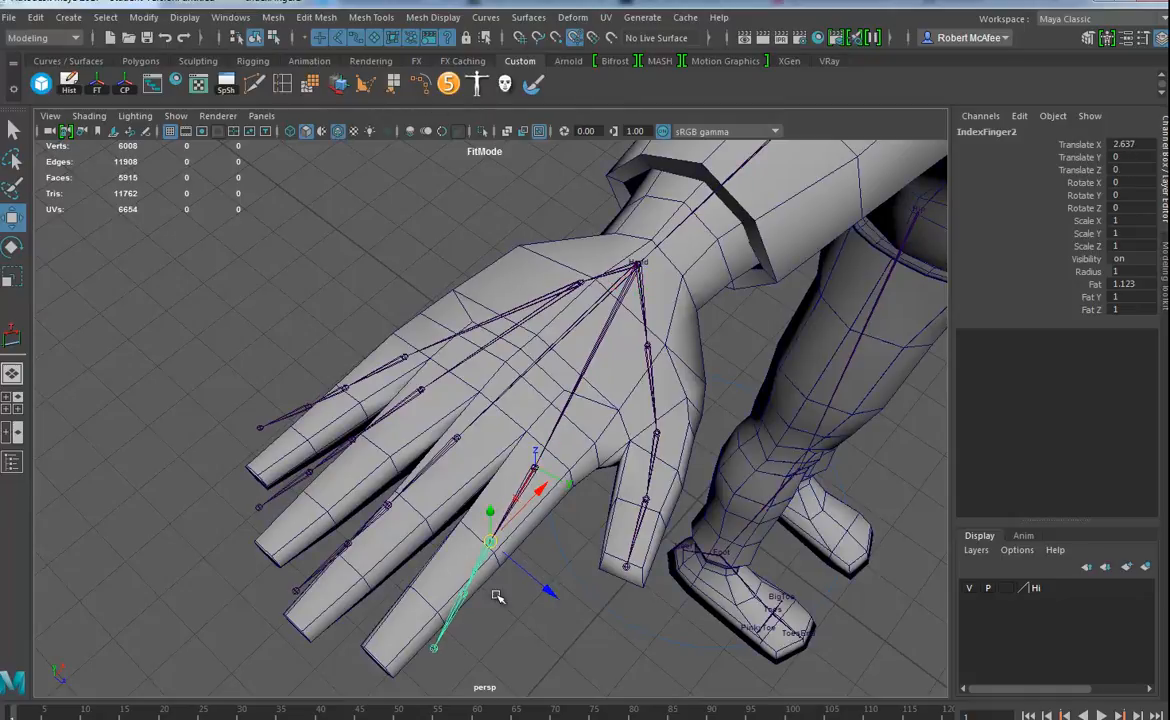
# - Place IndexFinger3 at the index finger's last knuckle and IndexFinger4 at the fingertip
pyautogui.click(460, 602)
pyautogui.moveTo(462, 596); pyautogui.dragTo(426, 602)
pyautogui.click(400, 660)
pyautogui.moveTo(399, 661); pyautogui.dragTo(378, 660)
pyautogui.keyDown('alt'); pyautogui.moveTo(488, 556); pyautogui.dragTo(536, 635); pyautogui.keyUp('alt')
pyautogui.keyDown('alt'); pyautogui.moveTo(609, 611); pyautogui.dragTo(565, 578); pyautogui.keyUp('alt')
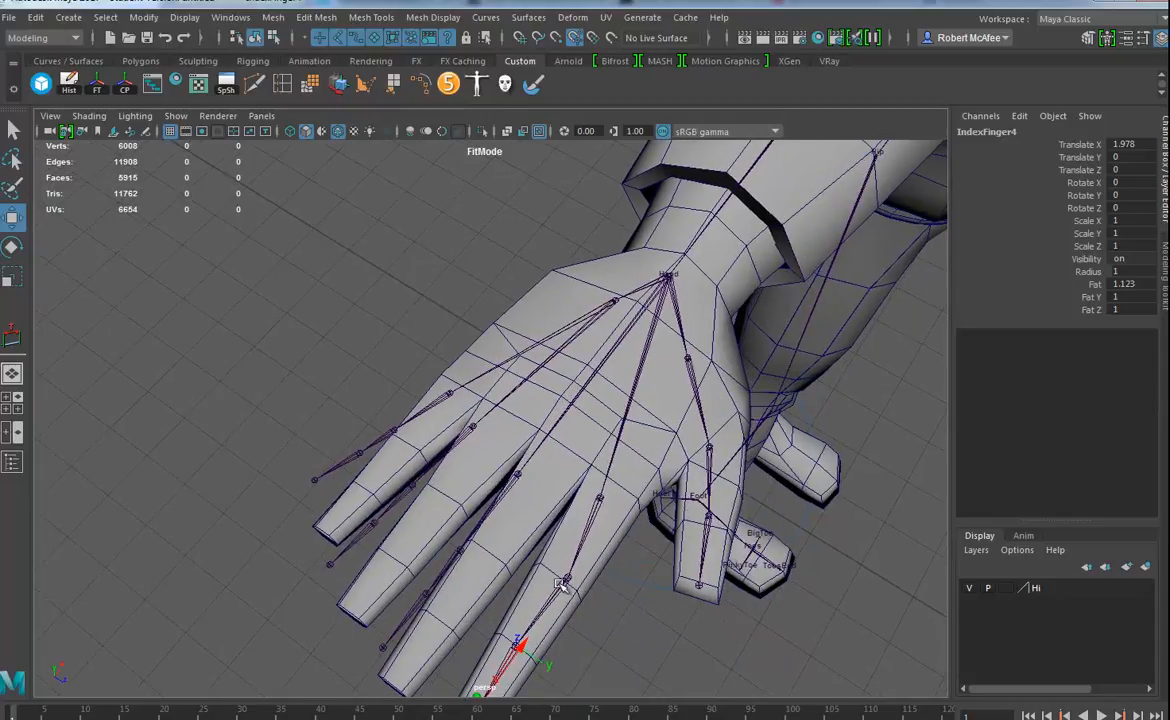
# - Place MiddleFinger1 at the base knuckle and MiddleFinger2 at the next knuckle of the middle finger
pyautogui.keyDown('alt'); pyautogui.moveTo(652, 547); pyautogui.dragTo(553, 549); pyautogui.keyUp('alt')
pyautogui.click(497, 516)
pyautogui.moveTo(499, 518); pyautogui.dragTo(537, 490)
pyautogui.moveTo(478, 600)
pyautogui.mouseDown()
pyautogui.moveTo(467, 615)
pyautogui.moveTo(482, 594)
pyautogui.mouseUp()
pyautogui.keyDown('alt'); pyautogui.moveTo(512, 660); pyautogui.dragTo(550, 587, button='middle'); pyautogui.keyUp('alt')
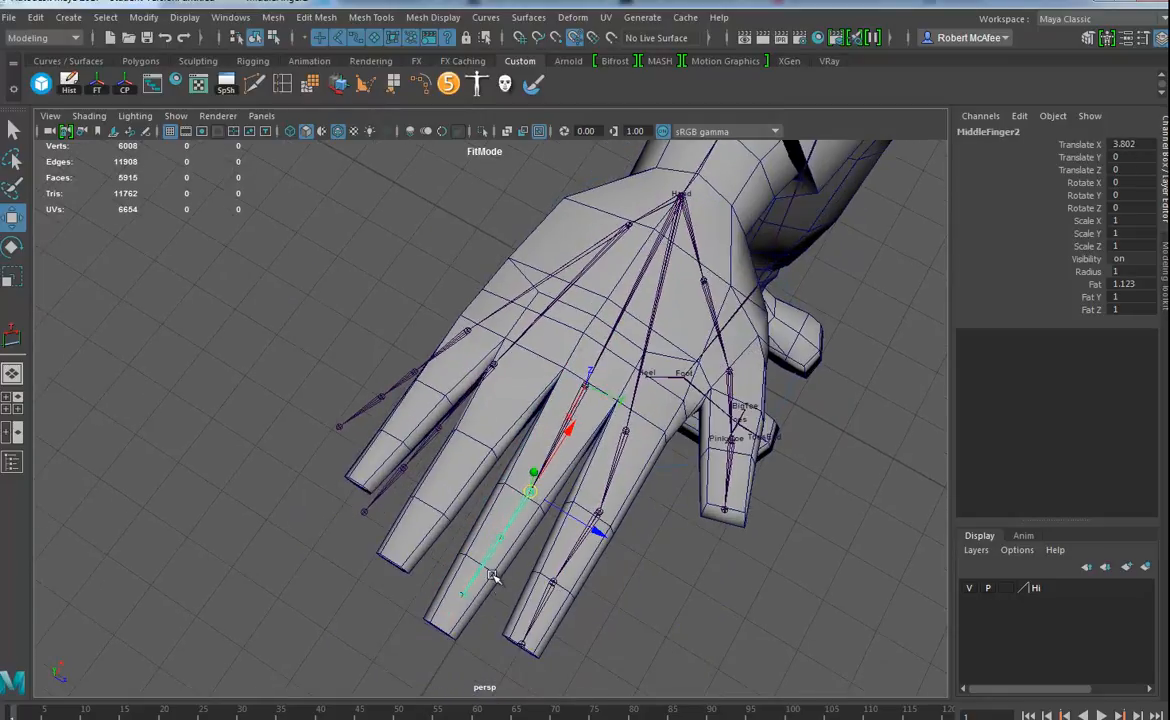
# - Place MiddleFinger3 at the middle finger's last knuckle and MiddleFinger4 at the fingertip
pyautogui.moveTo(500, 538); pyautogui.dragTo(476, 565)
pyautogui.click(437, 623)
pyautogui.moveTo(438, 624); pyautogui.dragTo(435, 626)
# - Fit the ring finger joints to the knuckles of the ring finger, with RingFinger4 at the fingertip
pyautogui.click(487, 369)
pyautogui.moveTo(489, 373)
pyautogui.keyDown('alt'); pyautogui.mouseDown()
pyautogui.moveTo(549, 476)
pyautogui.moveTo(500, 386)
pyautogui.mouseUp(); pyautogui.keyUp('alt')
pyautogui.moveTo(369, 497); pyautogui.dragTo(399, 498)
pyautogui.click(356, 561)
pyautogui.moveTo(356, 563)
pyautogui.mouseDown()
pyautogui.moveTo(347, 590)
pyautogui.moveTo(359, 582)
pyautogui.mouseUp()
pyautogui.keyDown('alt'); pyautogui.moveTo(371, 593); pyautogui.dragTo(454, 464, button='middle'); pyautogui.keyUp('alt')
pyautogui.click(403, 500)
pyautogui.moveTo(403, 500); pyautogui.dragTo(400, 511)
pyautogui.click(366, 557)
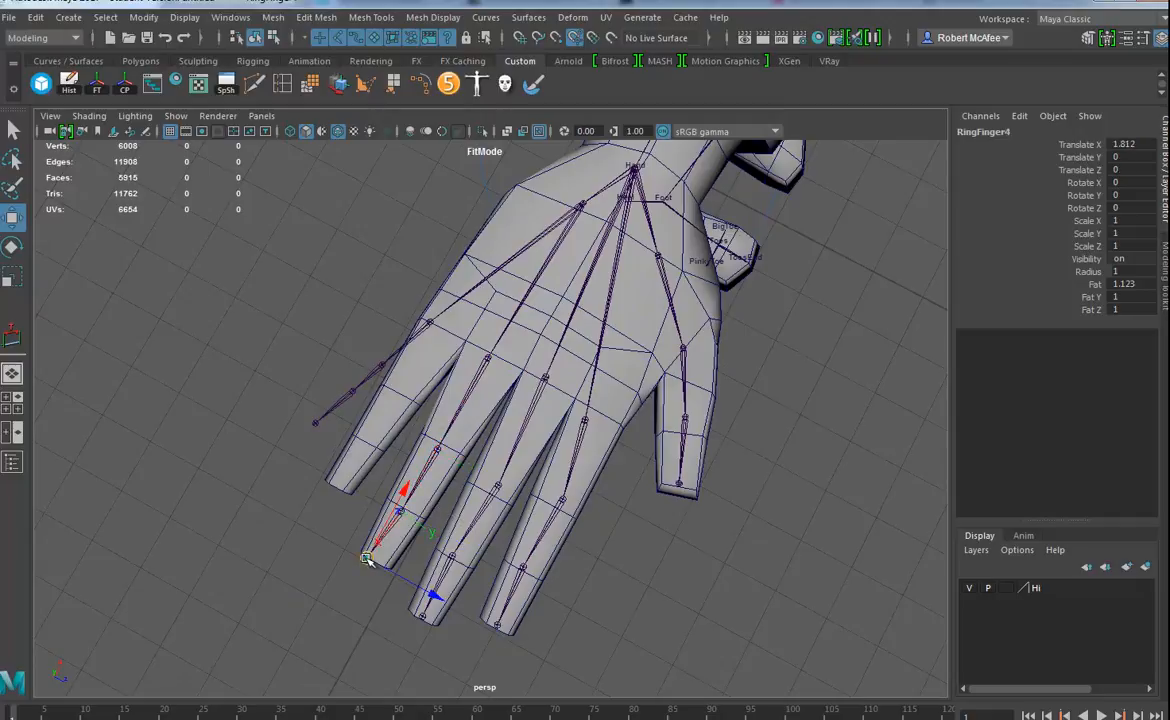
pyautogui.moveTo(368, 560); pyautogui.dragTo(379, 559)
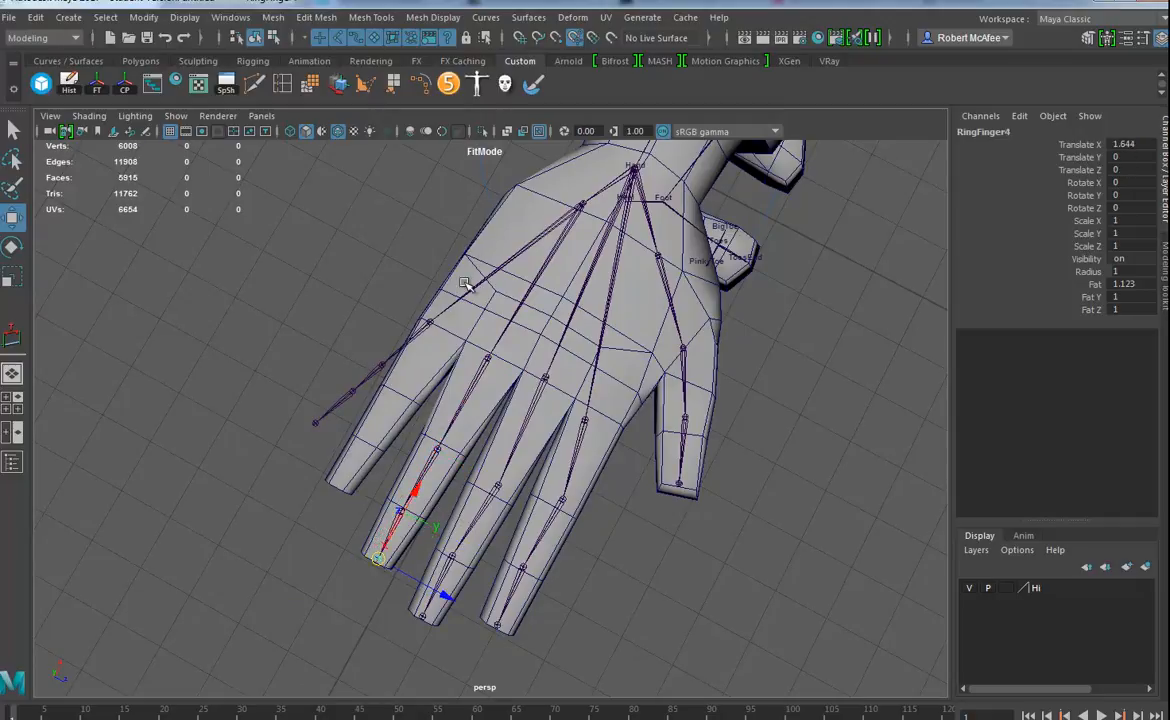
# - Move the Cup joint near the wrist toward the pinky side of the palm
pyautogui.click(424, 330)
pyautogui.click(580, 207)
pyautogui.keyDown('alt'); pyautogui.moveTo(566, 225); pyautogui.dragTo(566, 306); pyautogui.keyUp('alt')
pyautogui.keyDown('alt'); pyautogui.moveTo(600, 525); pyautogui.dragTo(598, 488, button='middle'); pyautogui.keyUp('alt')
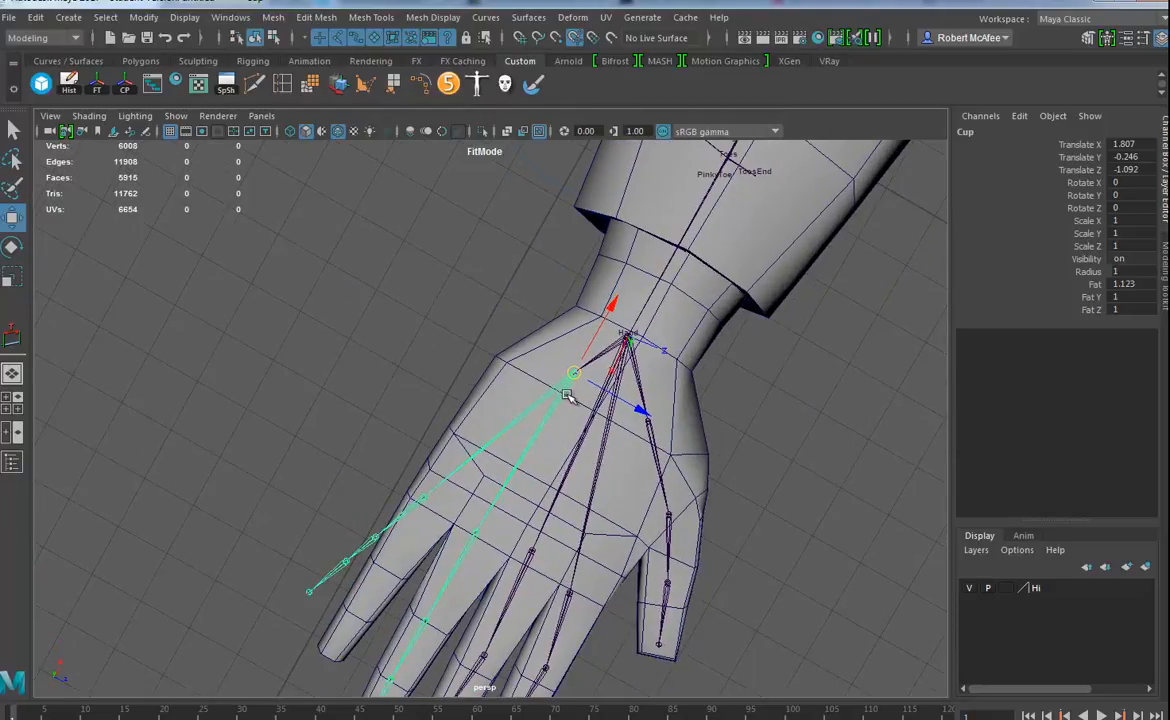
pyautogui.moveTo(566, 393); pyautogui.dragTo(518, 432)
# - Fit the PinkyFinger joints to the knuckles of the pinky, with PinkyFinger4 at the fingertip
pyautogui.click(418, 502)
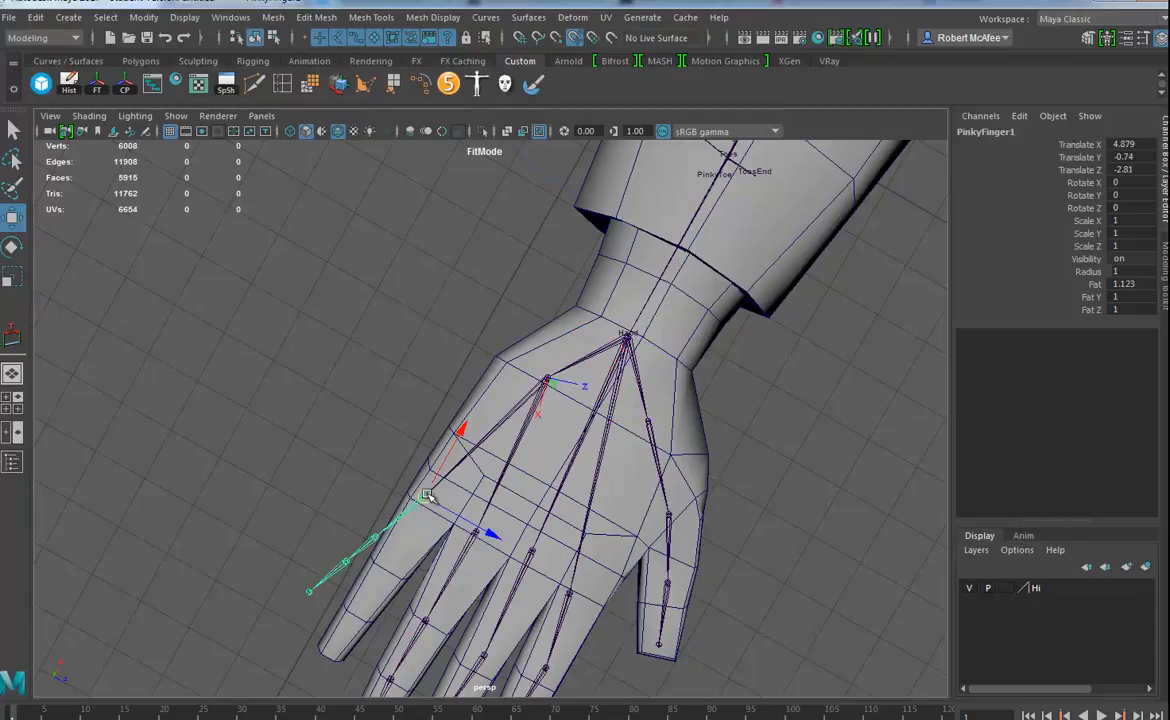
pyautogui.click(376, 548)
pyautogui.moveTo(380, 550); pyautogui.dragTo(383, 569)
pyautogui.keyDown('alt'); pyautogui.moveTo(464, 570); pyautogui.dragTo(470, 527); pyautogui.keyUp('alt')
pyautogui.click(385, 440)
pyautogui.moveTo(398, 427); pyautogui.dragTo(376, 485)
# - Select the Hip joint, turn off snapping to projected center, and lower the joint to just below the belt
pyautogui.keyDown('alt'); pyautogui.moveTo(755, 417); pyautogui.dragTo(600, 370, button='right'); pyautogui.keyUp('alt')
pyautogui.keyDown('alt'); pyautogui.moveTo(600, 370); pyautogui.dragTo(559, 483, button='middle'); pyautogui.keyUp('alt')
pyautogui.keyDown('alt'); pyautogui.moveTo(559, 483); pyautogui.dragTo(559, 360); pyautogui.keyUp('alt')
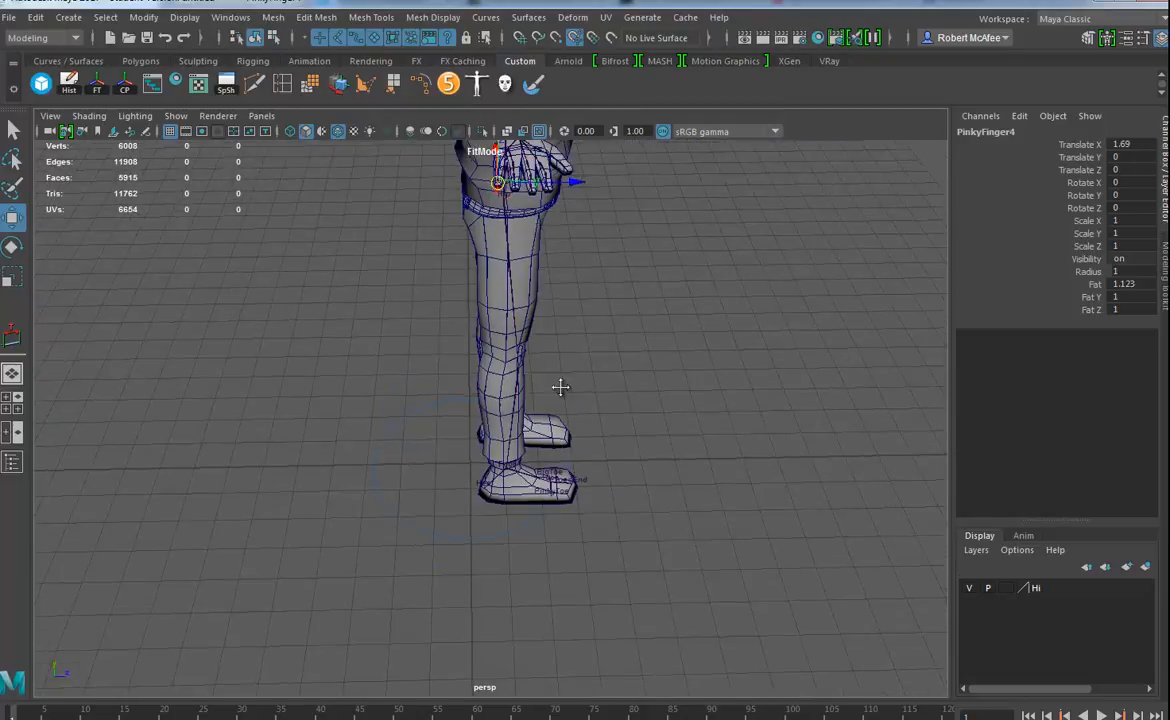
pyautogui.keyDown('alt'); pyautogui.moveTo(559, 360); pyautogui.dragTo(590, 530, button='middle'); pyautogui.keyUp('alt')
pyautogui.keyDown('alt'); pyautogui.moveTo(590, 530); pyautogui.dragTo(426, 465); pyautogui.keyUp('alt')
pyautogui.keyDown('alt'); pyautogui.moveTo(670, 450); pyautogui.dragTo(507, 454); pyautogui.keyUp('alt')
pyautogui.keyDown('alt'); pyautogui.moveTo(619, 457); pyautogui.dragTo(654, 440); pyautogui.keyUp('alt')
pyautogui.click(510, 374)
pyautogui.keyDown('alt'); pyautogui.moveTo(550, 414); pyautogui.dragTo(592, 411); pyautogui.keyUp('alt')
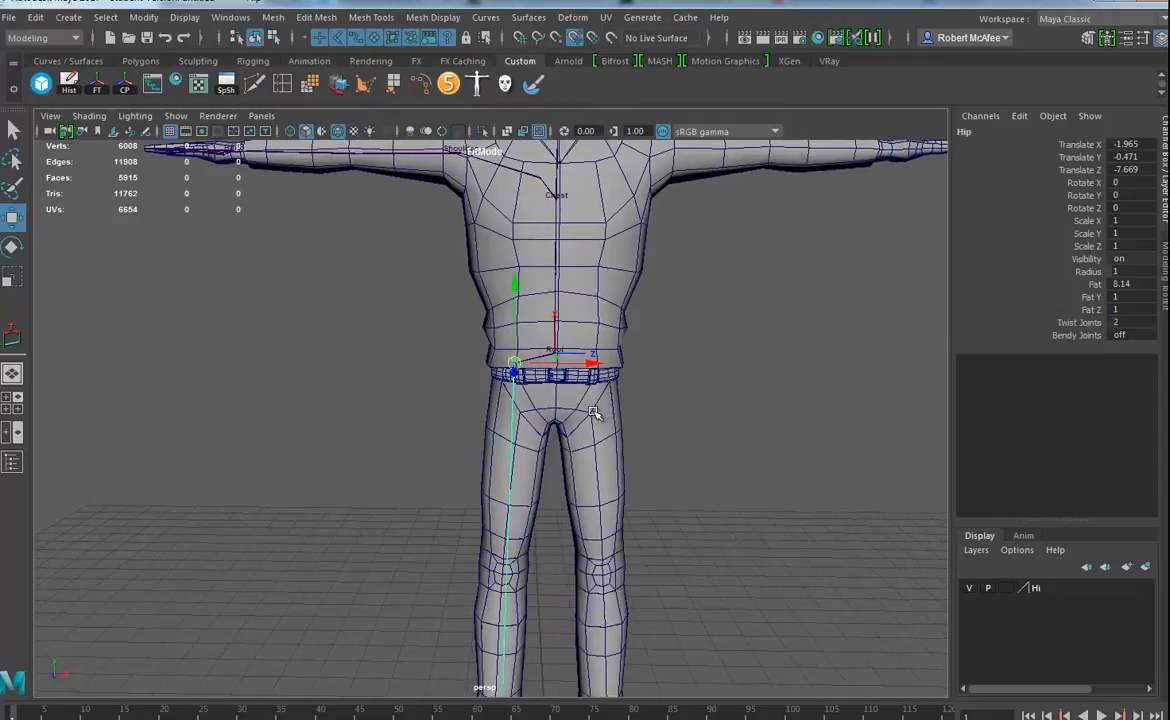
pyautogui.click(580, 40)
pyautogui.keyDown('alt'); pyautogui.moveTo(405, 262); pyautogui.dragTo(419, 318, button='middle'); pyautogui.keyUp('alt')
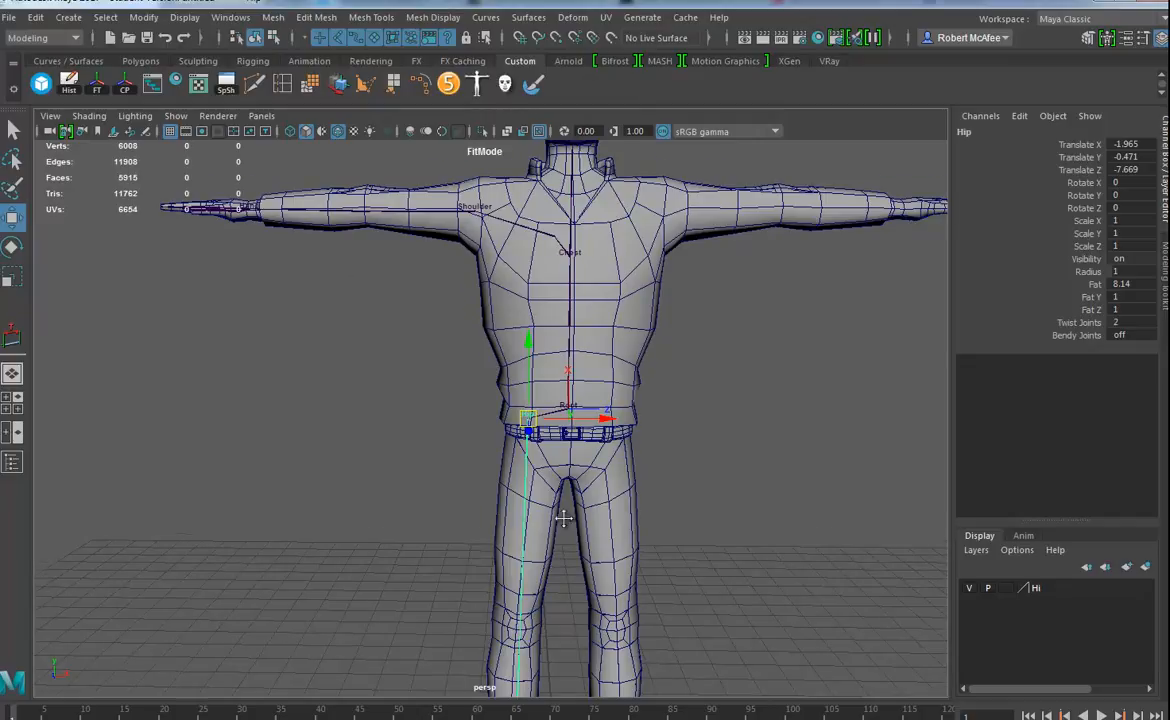
pyautogui.keyDown('alt'); pyautogui.moveTo(570, 523); pyautogui.dragTo(527, 455, button='middle'); pyautogui.keyUp('alt')
pyautogui.moveTo(488, 269); pyautogui.dragTo(490, 298)
# - In the front view, move the Hip joint down and inward into the upper thigh, to about Translate X -9.1 and Z -5.9
pyautogui.press('space')
pyautogui.press('space')
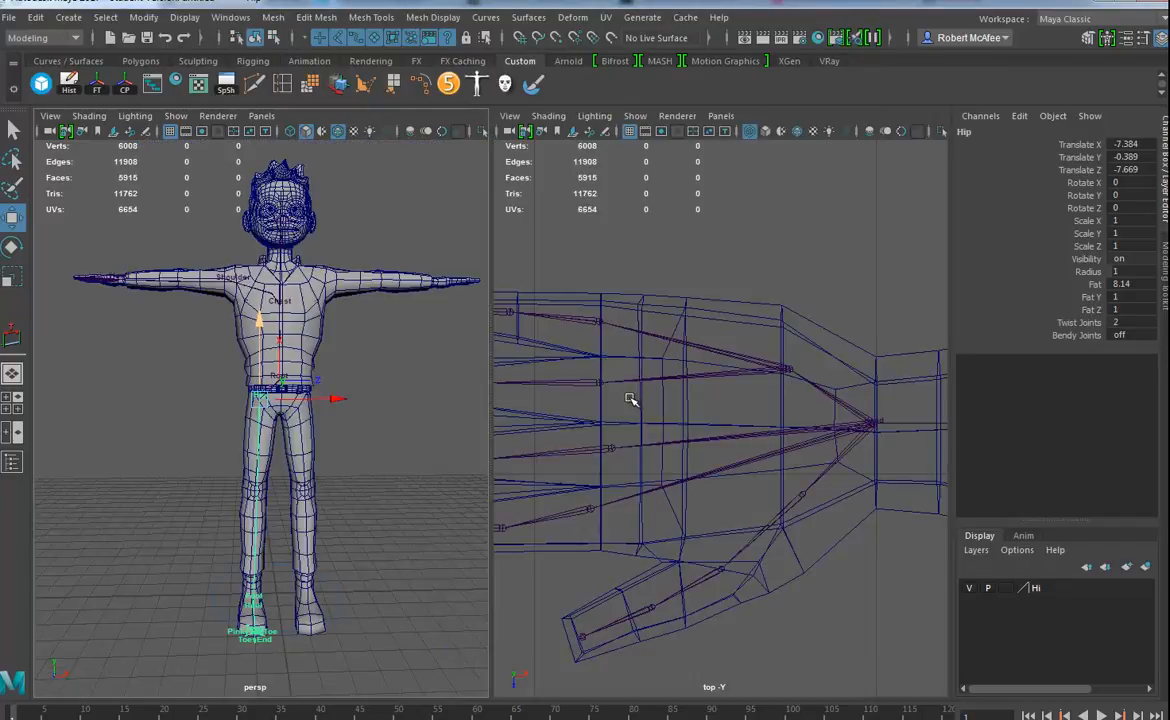
pyautogui.press('space')
pyautogui.click(324, 580)
pyautogui.press('f')
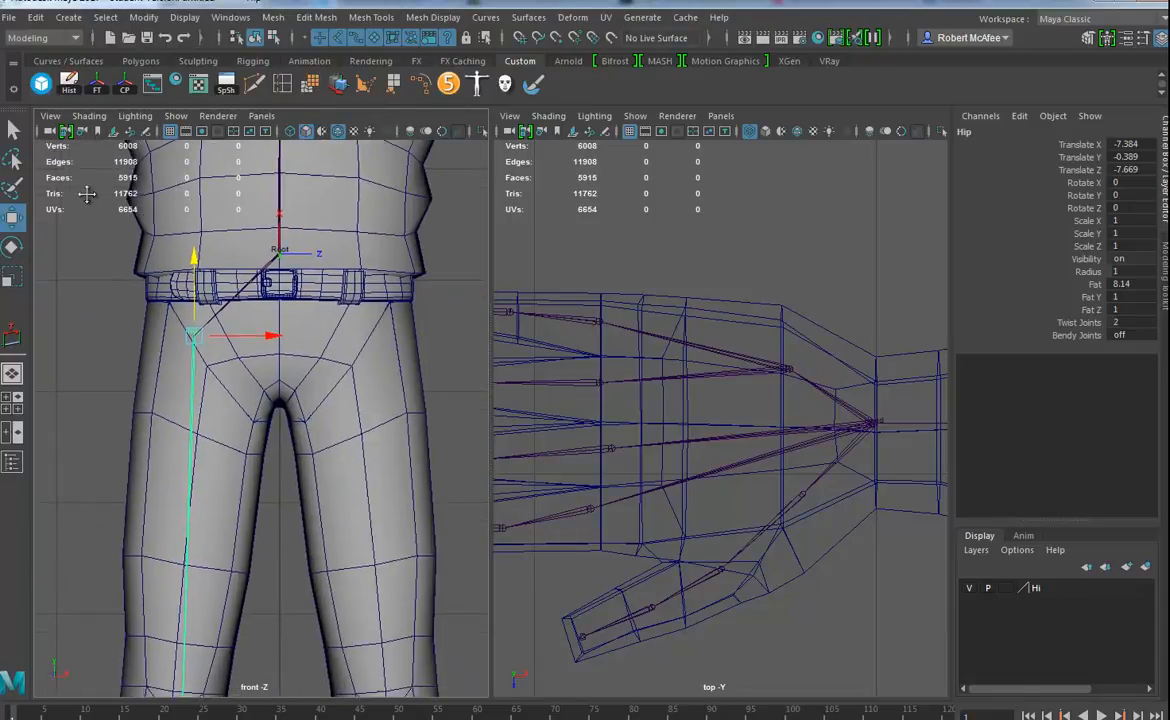
pyautogui.moveTo(233, 352); pyautogui.dragTo(250, 372)
pyautogui.keyDown('alt'); pyautogui.moveTo(321, 459); pyautogui.dragTo(281, 453, button='right'); pyautogui.keyUp('alt')
pyautogui.keyDown('alt'); pyautogui.moveTo(281, 453); pyautogui.dragTo(297, 328, button='middle'); pyautogui.keyUp('alt')
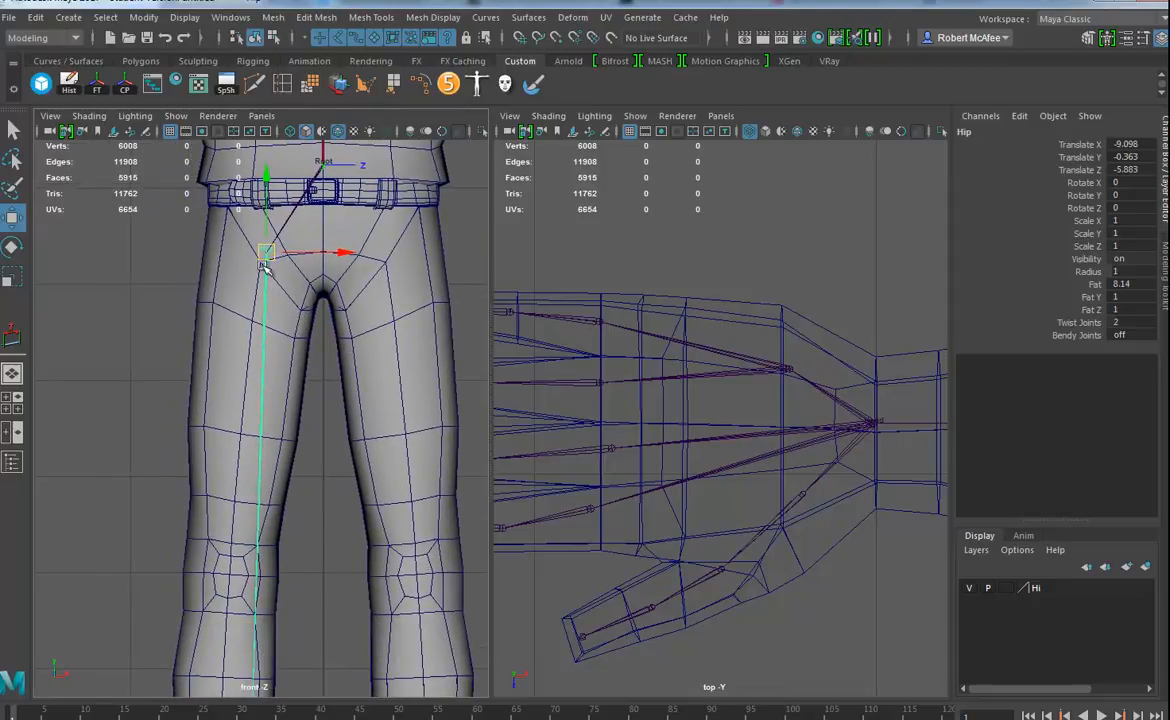
# - In a side view, move the Knee joint up to the center of the knee, to about Translate X 33.9 and Y -2.5
pyautogui.keyDown('alt'); pyautogui.moveTo(262, 591); pyautogui.dragTo(298, 500, button='middle'); pyautogui.keyUp('alt')
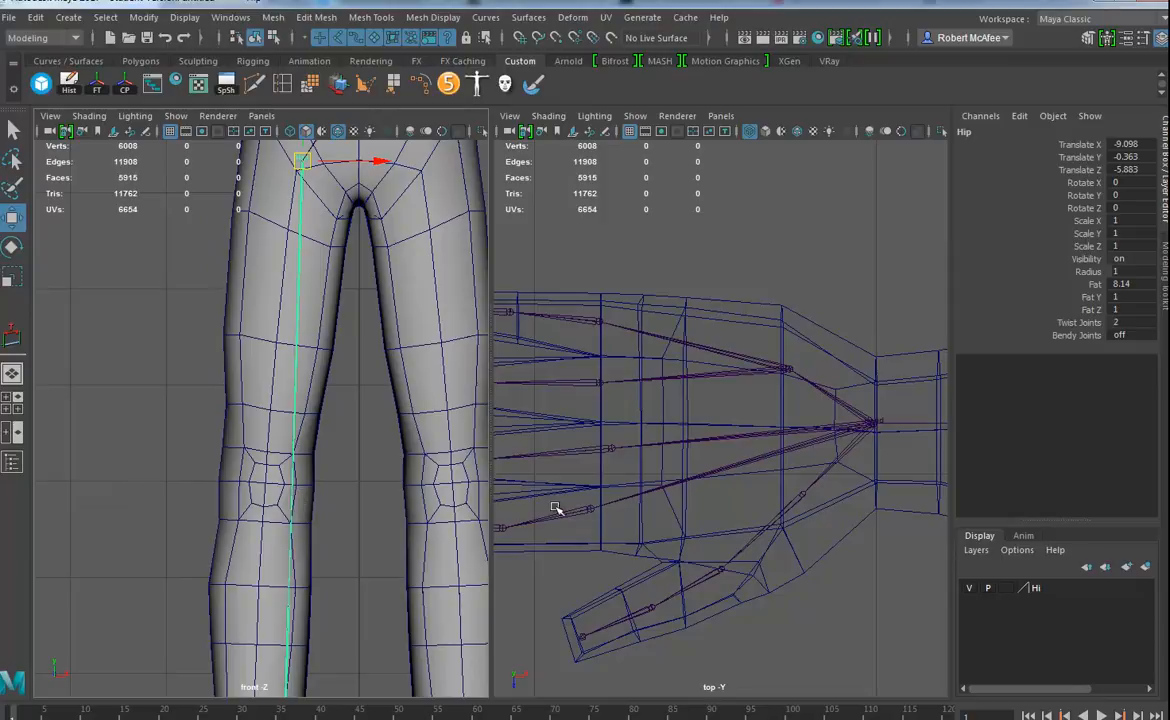
pyautogui.press('space')
pyautogui.moveTo(664, 465); pyautogui.dragTo(742, 466)
pyautogui.keyDown('alt'); pyautogui.moveTo(826, 511); pyautogui.dragTo(734, 505, button='right'); pyautogui.keyUp('alt')
pyautogui.keyDown('alt'); pyautogui.moveTo(734, 505); pyautogui.dragTo(734, 376, button='middle'); pyautogui.keyUp('alt')
pyautogui.keyDown('alt'); pyautogui.moveTo(692, 576); pyautogui.dragTo(716, 391, button='middle'); pyautogui.keyUp('alt')
pyautogui.keyDown('alt'); pyautogui.moveTo(726, 559); pyautogui.dragTo(730, 388, button='middle'); pyautogui.keyUp('alt')
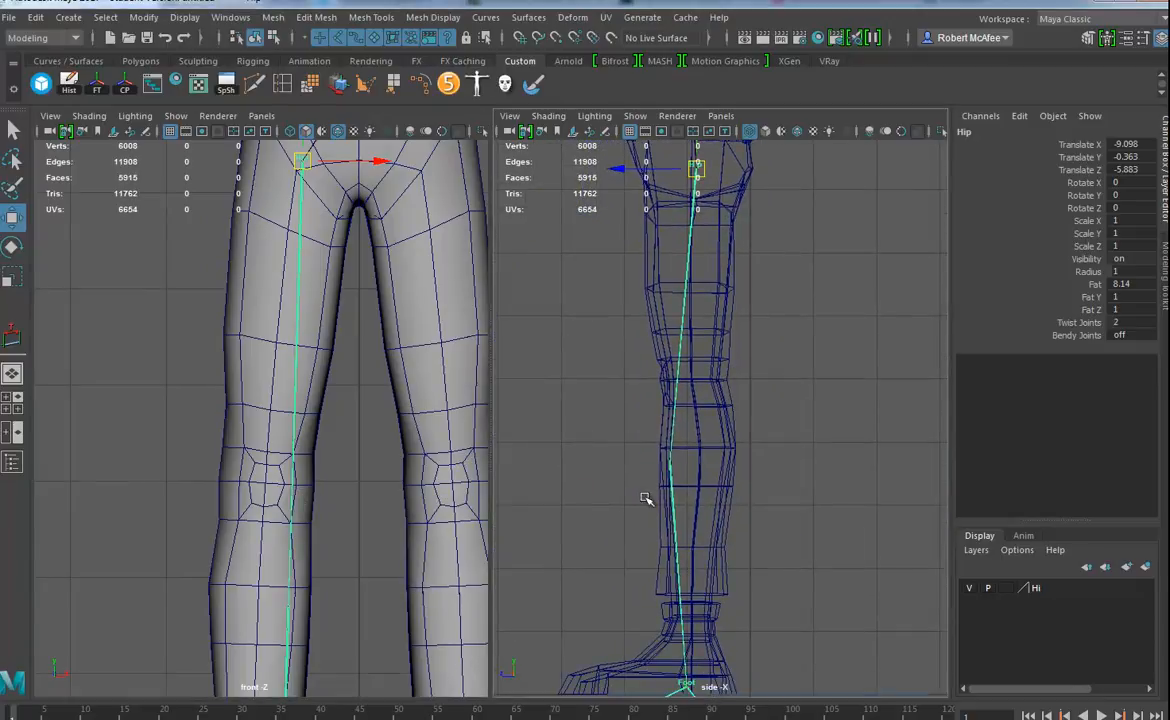
pyautogui.click(675, 496)
pyautogui.moveTo(678, 476); pyautogui.dragTo(700, 397)
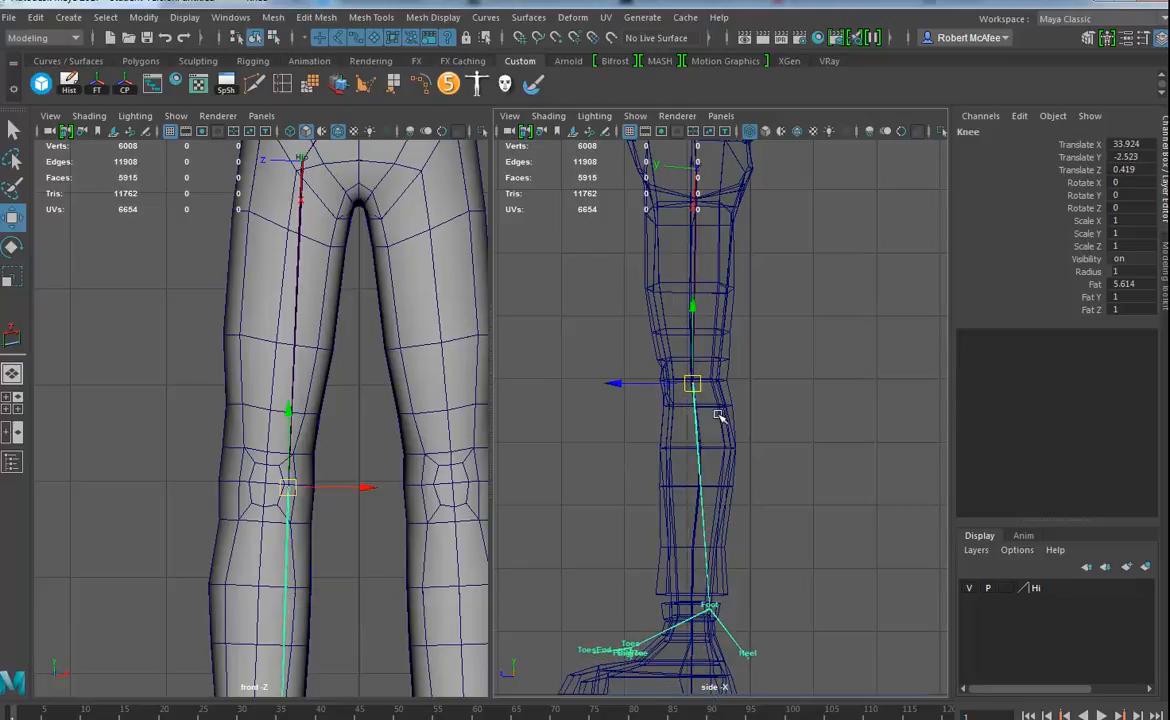
# - In the side view, place the Ankle joint at the center of the ankle and the Heel joint at the shoe's lower back corner
pyautogui.keyDown('alt'); pyautogui.moveTo(756, 469); pyautogui.dragTo(716, 465, button='right'); pyautogui.keyUp('alt')
pyautogui.keyDown('alt'); pyautogui.moveTo(716, 465); pyautogui.dragTo(692, 391, button='middle'); pyautogui.keyUp('alt')
pyautogui.click(684, 522)
pyautogui.moveTo(685, 523); pyautogui.dragTo(667, 545)
pyautogui.keyDown('alt'); pyautogui.moveTo(675, 578); pyautogui.dragTo(702, 508, button='middle'); pyautogui.keyUp('alt')
pyautogui.keyDown('alt'); pyautogui.moveTo(702, 508); pyautogui.dragTo(995, 580, button='right'); pyautogui.keyUp('alt')
pyautogui.keyDown('alt'); pyautogui.moveTo(765, 598); pyautogui.dragTo(872, 303, button='middle'); pyautogui.keyUp('alt')
pyautogui.keyDown('alt'); pyautogui.moveTo(835, 440); pyautogui.dragTo(645, 449, button='right'); pyautogui.keyUp('alt')
pyautogui.keyDown('alt'); pyautogui.moveTo(687, 455); pyautogui.dragTo(745, 401, button='middle'); pyautogui.keyUp('alt')
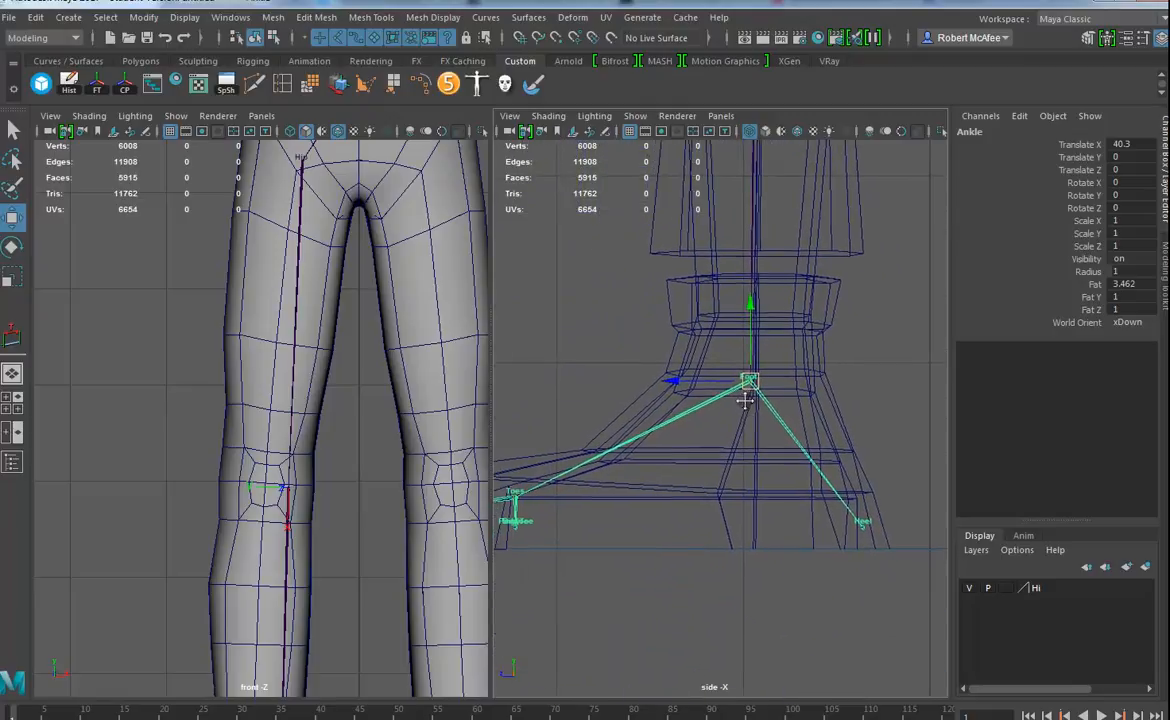
pyautogui.click(864, 524)
pyautogui.moveTo(864, 524); pyautogui.dragTo(890, 549)
# - Rotate the Hip joint in the front view so the leg chain runs down the middle of the leg into the foot
pyautogui.keyDown('alt'); pyautogui.moveTo(328, 666); pyautogui.dragTo(323, 521, button='middle'); pyautogui.keyUp('alt')
pyautogui.keyDown('alt'); pyautogui.moveTo(359, 421); pyautogui.dragTo(160, 424, button='right'); pyautogui.keyUp('alt')
pyautogui.keyDown('alt'); pyautogui.moveTo(277, 376); pyautogui.dragTo(268, 413, button='middle'); pyautogui.keyUp('alt')
pyautogui.moveTo(328, 506)
pyautogui.keyDown('alt'); pyautogui.mouseDown(button='middle')
pyautogui.moveTo(336, 427)
pyautogui.moveTo(309, 502)
pyautogui.mouseUp(button='middle'); pyautogui.keyUp('alt')
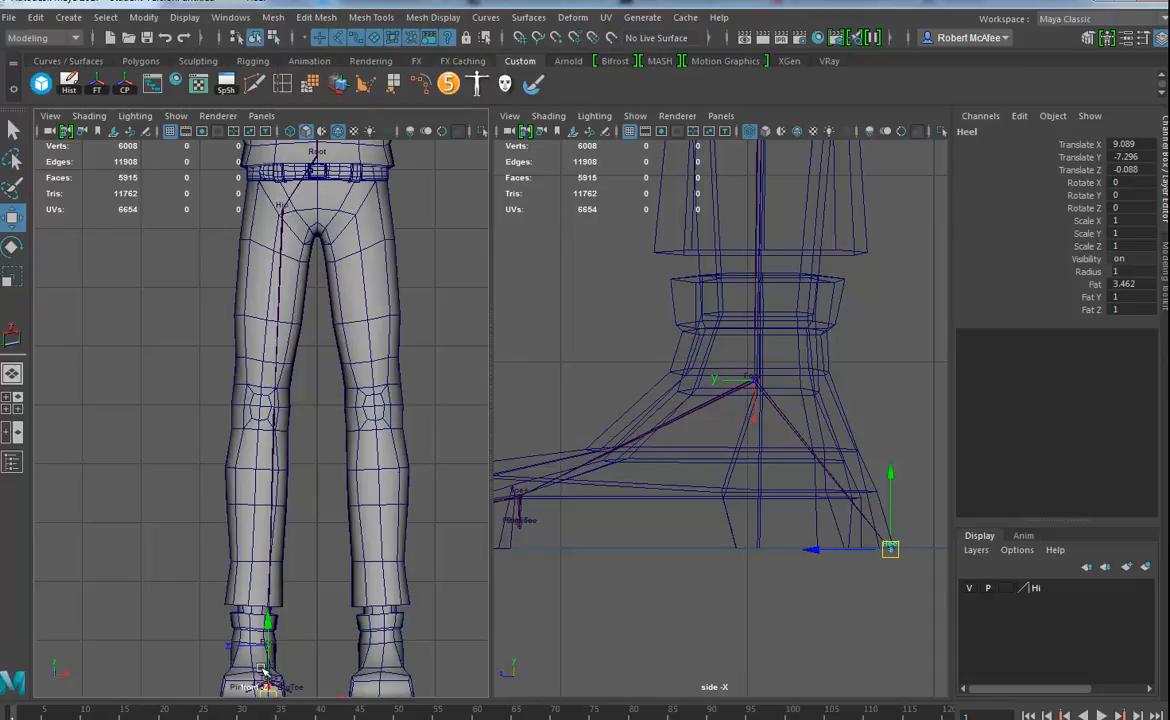
pyautogui.click(286, 326)
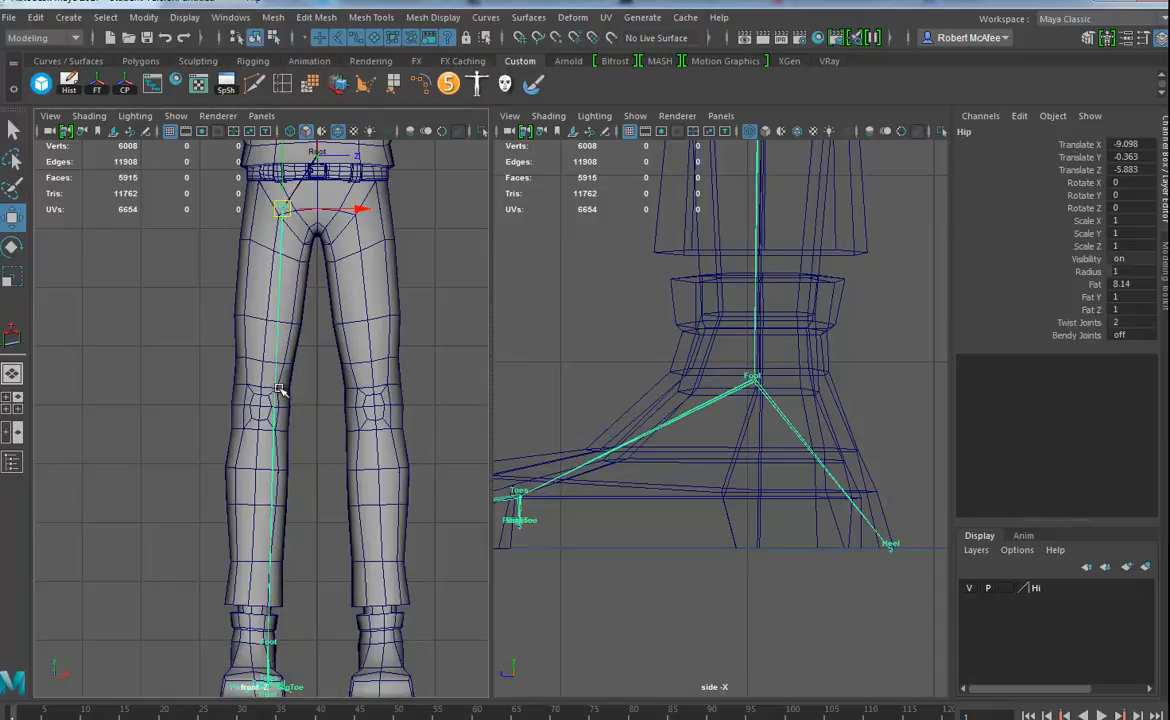
pyautogui.press('e')
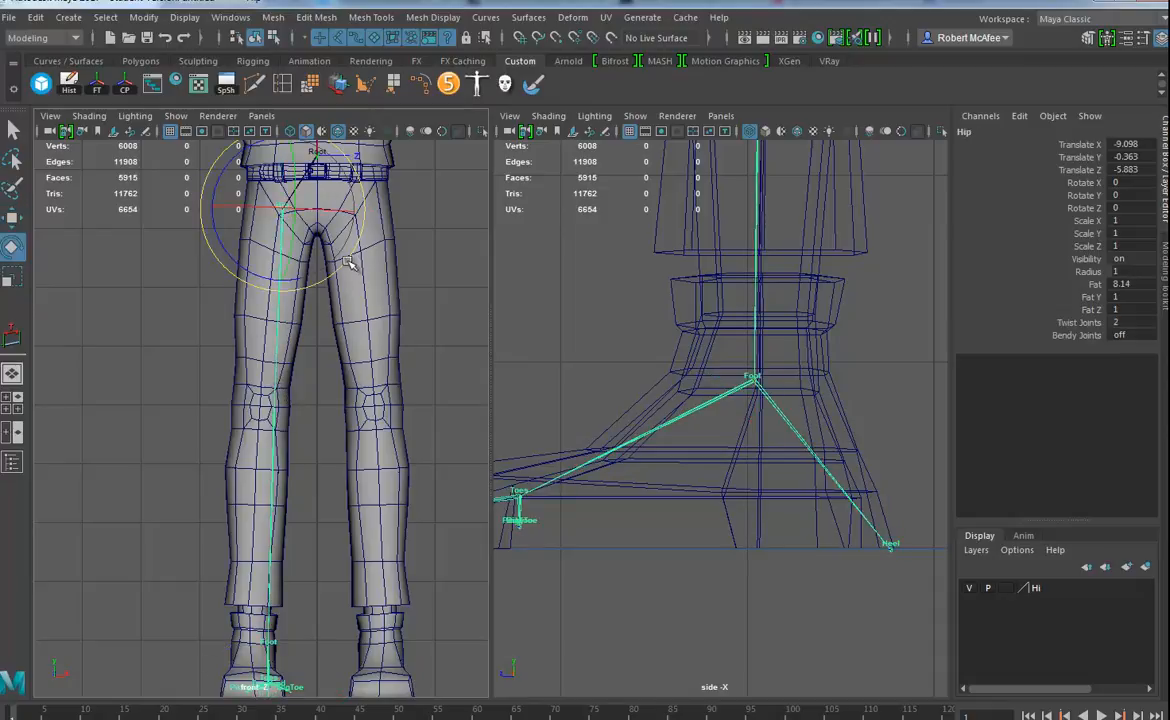
pyautogui.moveTo(347, 262); pyautogui.dragTo(349, 268)
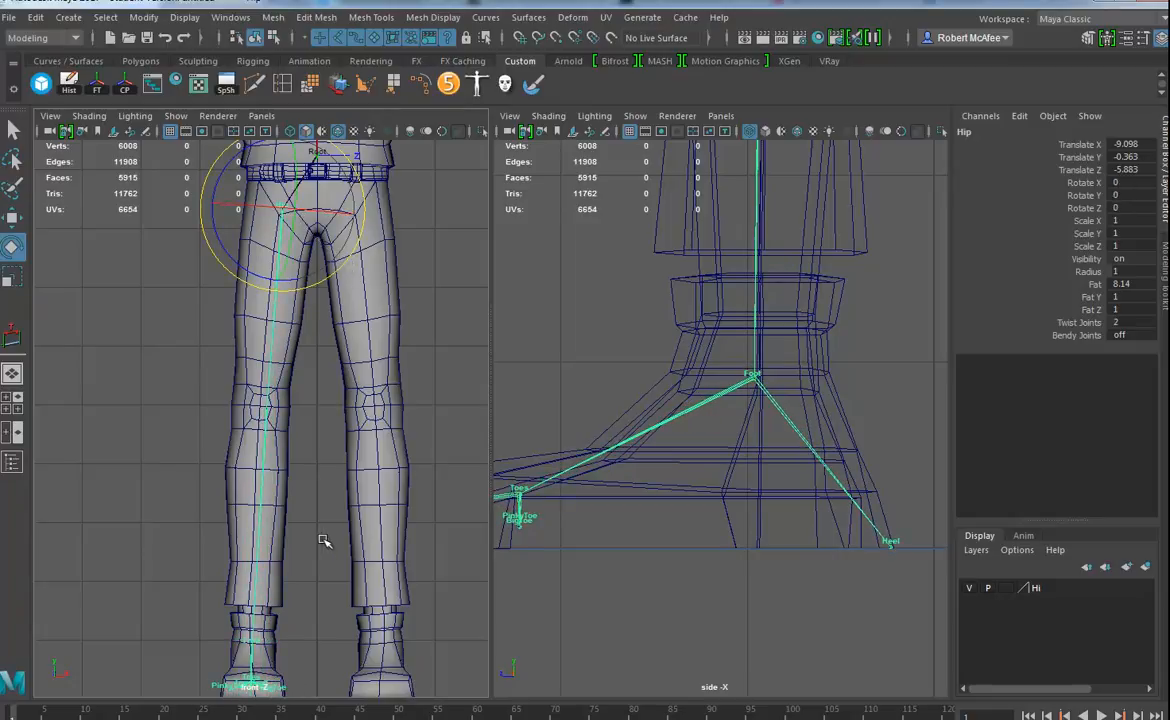
pyautogui.keyDown('alt'); pyautogui.moveTo(324, 541); pyautogui.dragTo(297, 496, button='middle'); pyautogui.keyUp('alt')
# - In the side view, move the Toes joint forward and down at the ball of the foot, to about Translate X 7.0 and Y 13.5
pyautogui.keyDown('alt'); pyautogui.moveTo(650, 551); pyautogui.dragTo(840, 567, button='middle'); pyautogui.keyUp('alt')
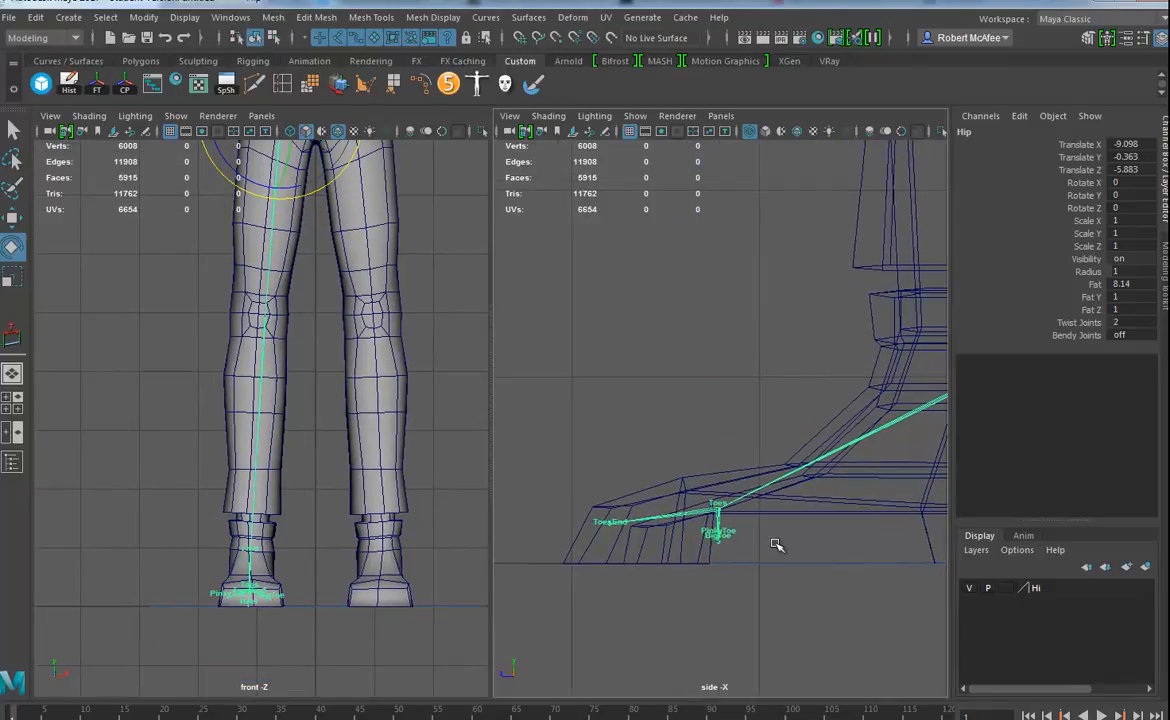
pyautogui.moveTo(710, 537)
pyautogui.mouseDown()
pyautogui.moveTo(689, 519)
pyautogui.moveTo(688, 531)
pyautogui.mouseUp()
pyautogui.press('w')
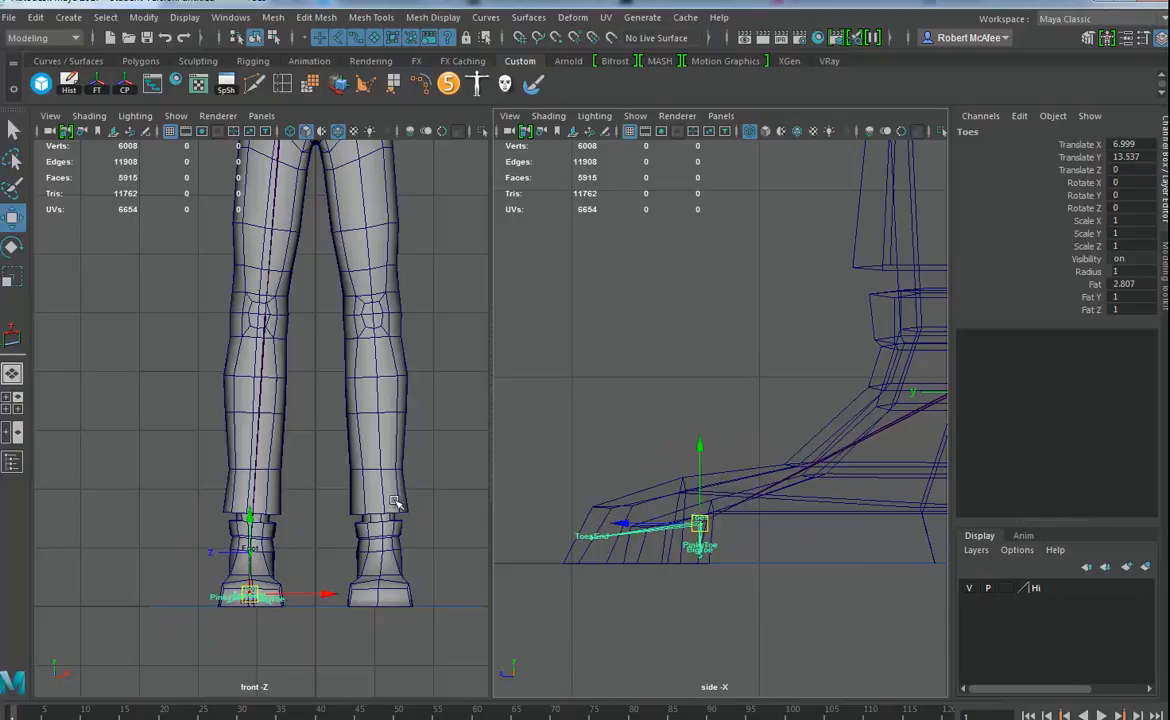
# - Show the feet in perspective and move the ToesEnd joint to the tip of the shoe, at about Translate X 6.35
pyautogui.press('space')
pyautogui.moveTo(330, 505); pyautogui.dragTo(330, 463)
pyautogui.scroll(10, 306, 568)
pyautogui.keyDown('alt'); pyautogui.moveTo(271, 542); pyautogui.dragTo(313, 545); pyautogui.keyUp('alt')
pyautogui.keyDown('alt'); pyautogui.moveTo(263, 509); pyautogui.dragTo(304, 491); pyautogui.keyUp('alt')
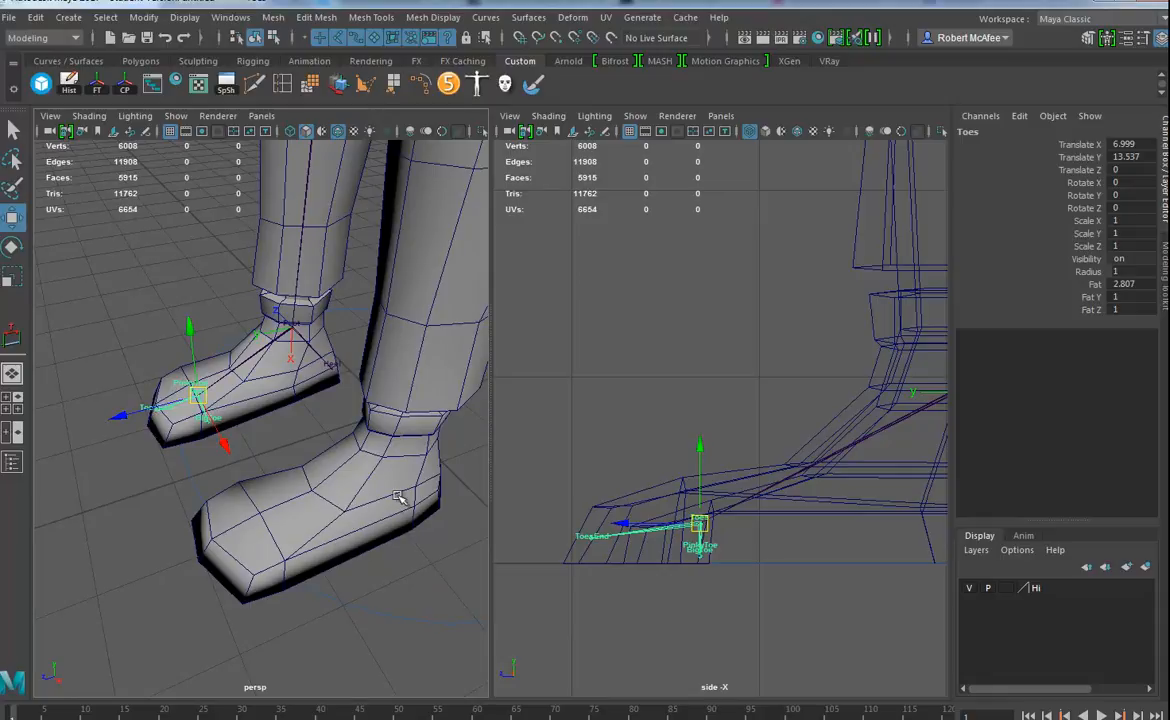
pyautogui.keyDown('alt'); pyautogui.moveTo(352, 528); pyautogui.dragTo(429, 528); pyautogui.keyUp('alt')
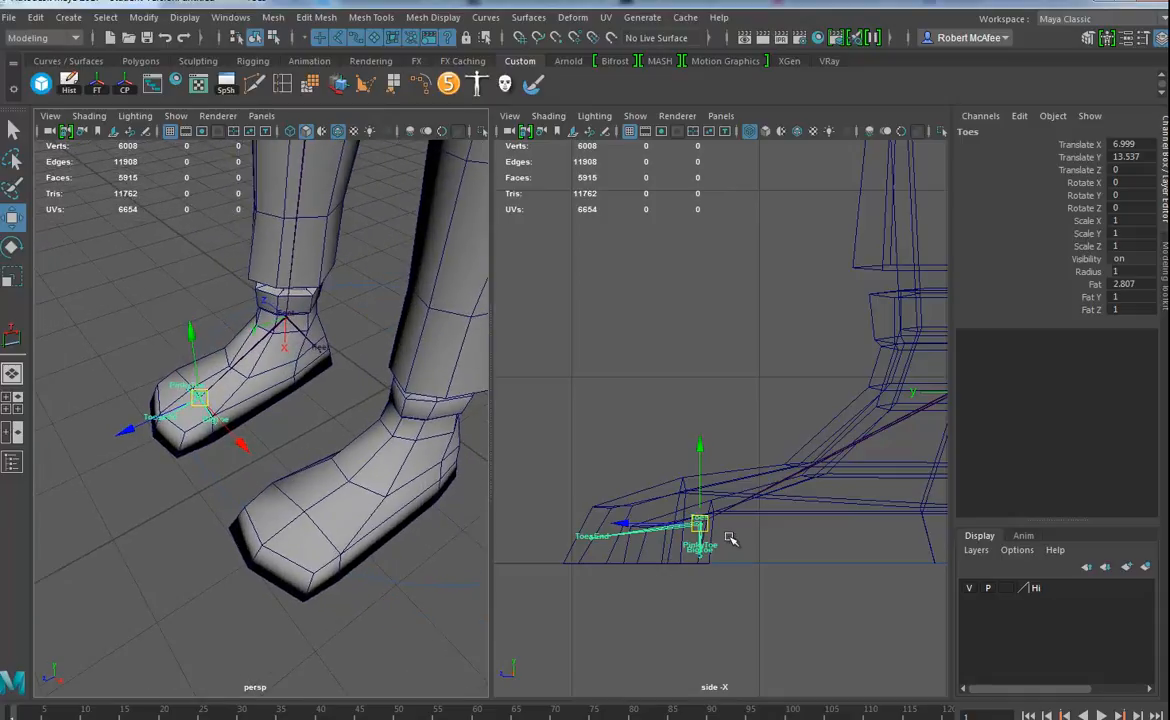
pyautogui.click(592, 540)
pyautogui.moveTo(592, 540); pyautogui.dragTo(583, 540)
# - Examine the fitted foot joints and the whole character in the perspective view
pyautogui.keyDown('alt'); pyautogui.moveTo(250, 480); pyautogui.dragTo(296, 464); pyautogui.keyUp('alt')
pyautogui.keyDown('alt'); pyautogui.moveTo(296, 464); pyautogui.dragTo(151, 451, button='right'); pyautogui.keyUp('alt')
pyautogui.keyDown('alt'); pyautogui.moveTo(361, 367); pyautogui.dragTo(321, 511, button='middle'); pyautogui.keyUp('alt')
pyautogui.keyDown('alt'); pyautogui.moveTo(321, 511); pyautogui.dragTo(305, 392, button='right'); pyautogui.keyUp('alt')
pyautogui.keyDown('alt'); pyautogui.moveTo(305, 392); pyautogui.dragTo(345, 560, button='middle'); pyautogui.keyUp('alt')
pyautogui.keyDown('alt'); pyautogui.moveTo(379, 456); pyautogui.dragTo(336, 500); pyautogui.keyUp('alt')
pyautogui.keyDown('alt'); pyautogui.moveTo(350, 470); pyautogui.dragTo(371, 514, button='middle'); pyautogui.keyUp('alt')
pyautogui.keyDown('alt'); pyautogui.moveTo(371, 514); pyautogui.dragTo(344, 509); pyautogui.keyUp('alt')
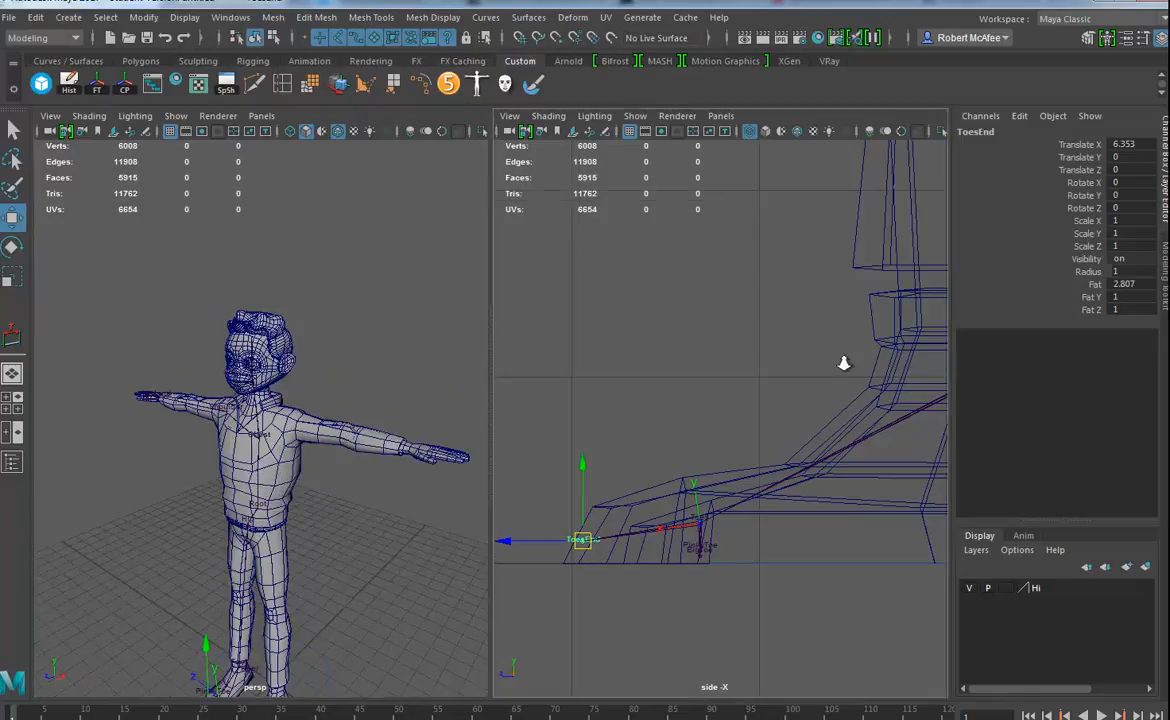
# - In the side view, move the Head joint back over the neck and raise the Neck joint to the base of the neck
pyautogui.keyDown('alt'); pyautogui.moveTo(843, 363); pyautogui.dragTo(801, 319, button='right'); pyautogui.keyUp('alt')
pyautogui.keyDown('alt'); pyautogui.moveTo(801, 319); pyautogui.dragTo(738, 509, button='middle'); pyautogui.keyUp('alt')
pyautogui.keyDown('alt'); pyautogui.moveTo(796, 211); pyautogui.dragTo(762, 559, button='middle'); pyautogui.keyUp('alt')
pyautogui.moveTo(812, 262)
pyautogui.keyDown('alt'); pyautogui.mouseDown(button='middle')
pyautogui.moveTo(805, 566)
pyautogui.moveTo(813, 549)
pyautogui.mouseUp(button='middle'); pyautogui.keyUp('alt')
pyautogui.keyDown('alt'); pyautogui.moveTo(760, 492); pyautogui.dragTo(789, 484, button='right'); pyautogui.keyUp('alt')
pyautogui.keyDown('alt'); pyautogui.moveTo(789, 484); pyautogui.dragTo(792, 503, button='middle'); pyautogui.keyUp('alt')
pyautogui.click(721, 439)
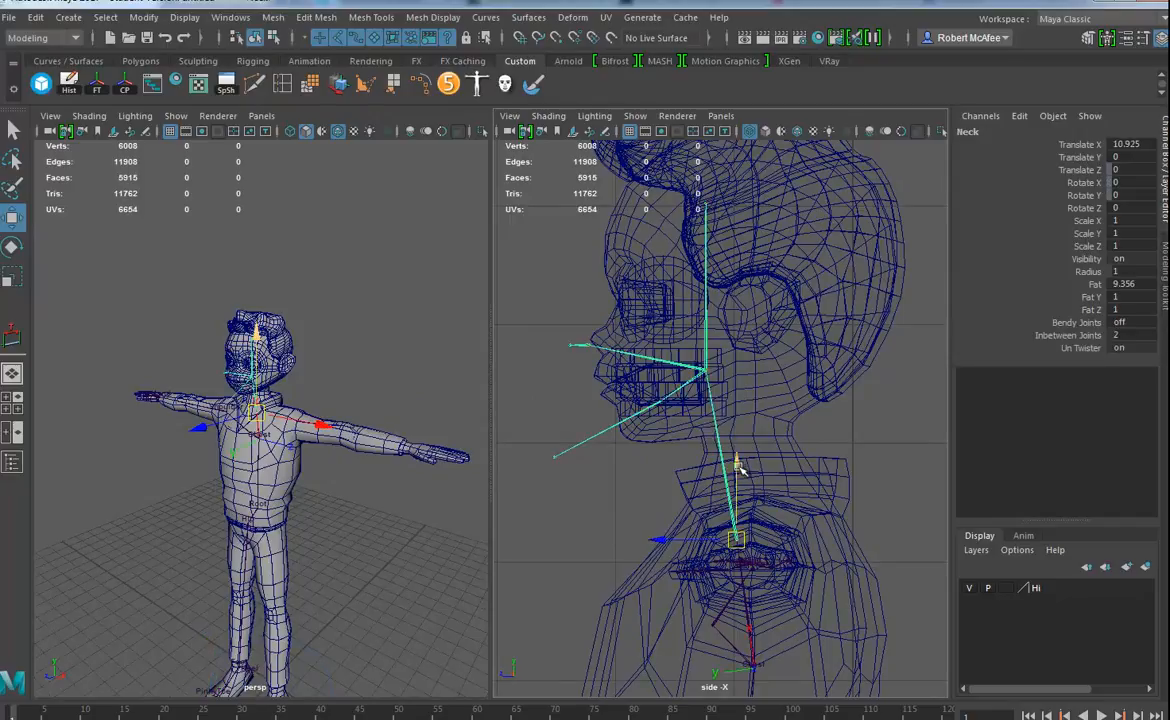
pyautogui.click(703, 352)
pyautogui.moveTo(705, 360); pyautogui.dragTo(740, 402)
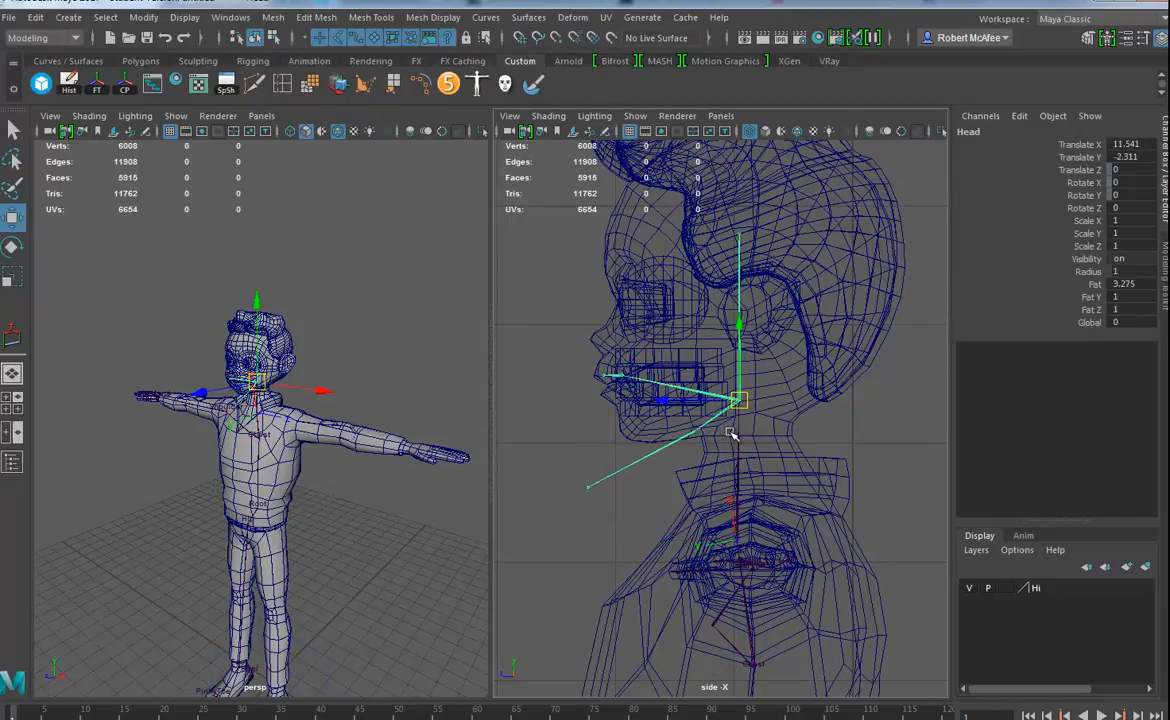
pyautogui.click(740, 528)
pyautogui.moveTo(736, 540); pyautogui.dragTo(763, 500)
# - Adjust the Head joint and place the Jaw joint at the jaw hinge just in front of the ear
pyautogui.click(766, 361)
pyautogui.moveTo(766, 361); pyautogui.dragTo(727, 344)
pyautogui.click(695, 401)
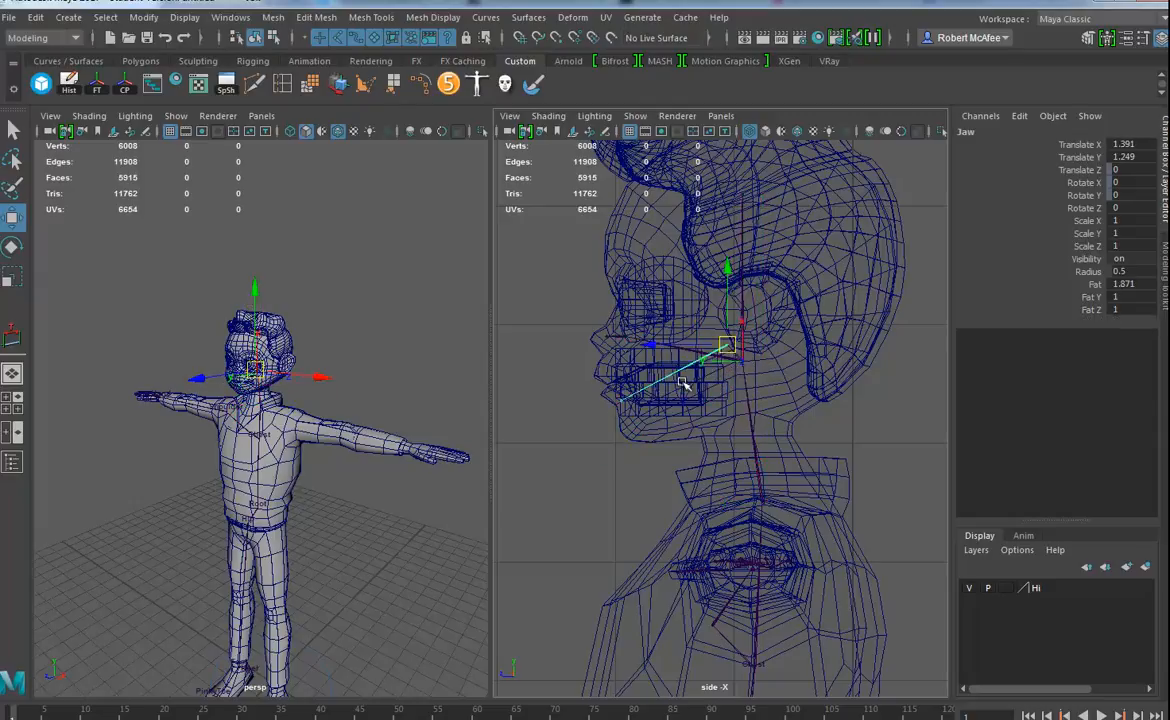
# - In the side view, snap the Eye joint to the center of the eyeball using vertex snapping
pyautogui.click(620, 337)
pyautogui.moveTo(621, 338); pyautogui.dragTo(669, 297)
pyautogui.scroll(4, 797, 384)
pyautogui.keyDown('alt'); pyautogui.moveTo(797, 384); pyautogui.dragTo(861, 521, button='middle'); pyautogui.keyUp('alt')
pyautogui.keyDown('alt'); pyautogui.moveTo(682, 483); pyautogui.dragTo(794, 444, button='right'); pyautogui.keyUp('alt')
pyautogui.keyDown('alt'); pyautogui.moveTo(794, 444); pyautogui.dragTo(843, 576, button='middle'); pyautogui.keyUp('alt')
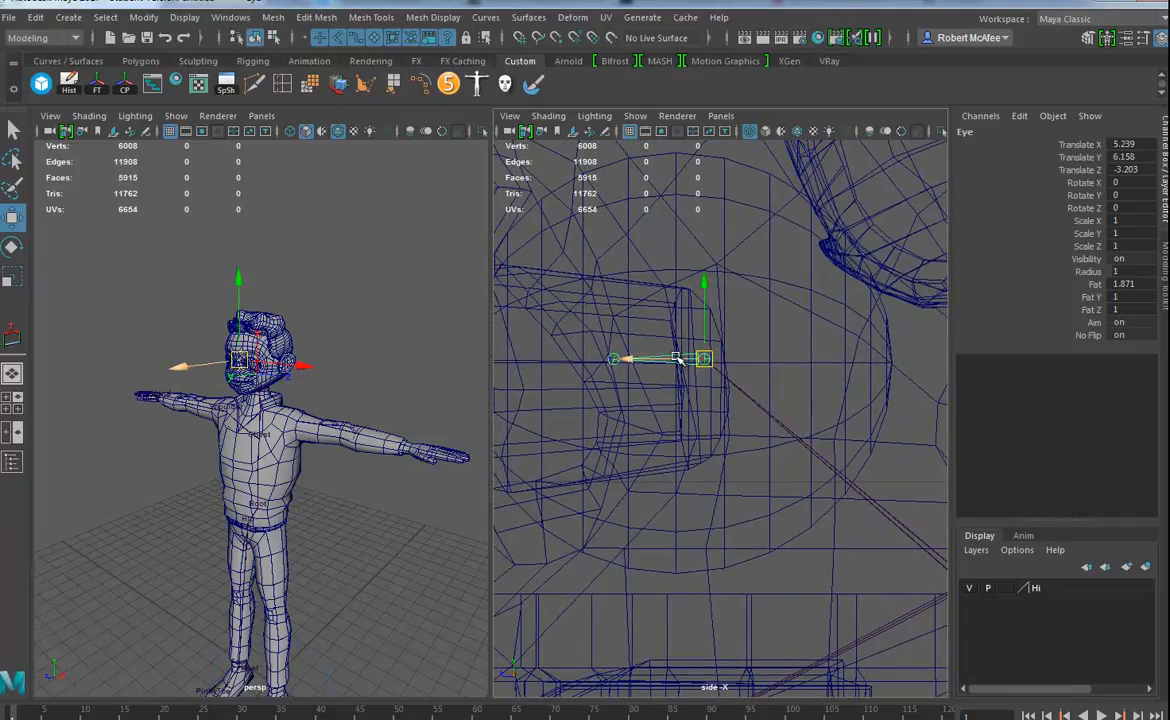
pyautogui.press('v')
pyautogui.moveTo(676, 358); pyautogui.dragTo(678, 251)
pyautogui.press('v')
pyautogui.moveTo(678, 318); pyautogui.dragTo(686, 343)
pyautogui.moveTo(762, 369); pyautogui.dragTo(762, 369)
# - In the front view, move the Eye joint sideways to the center of the eyeball, at about Translate Z -4.26
pyautogui.press('space')
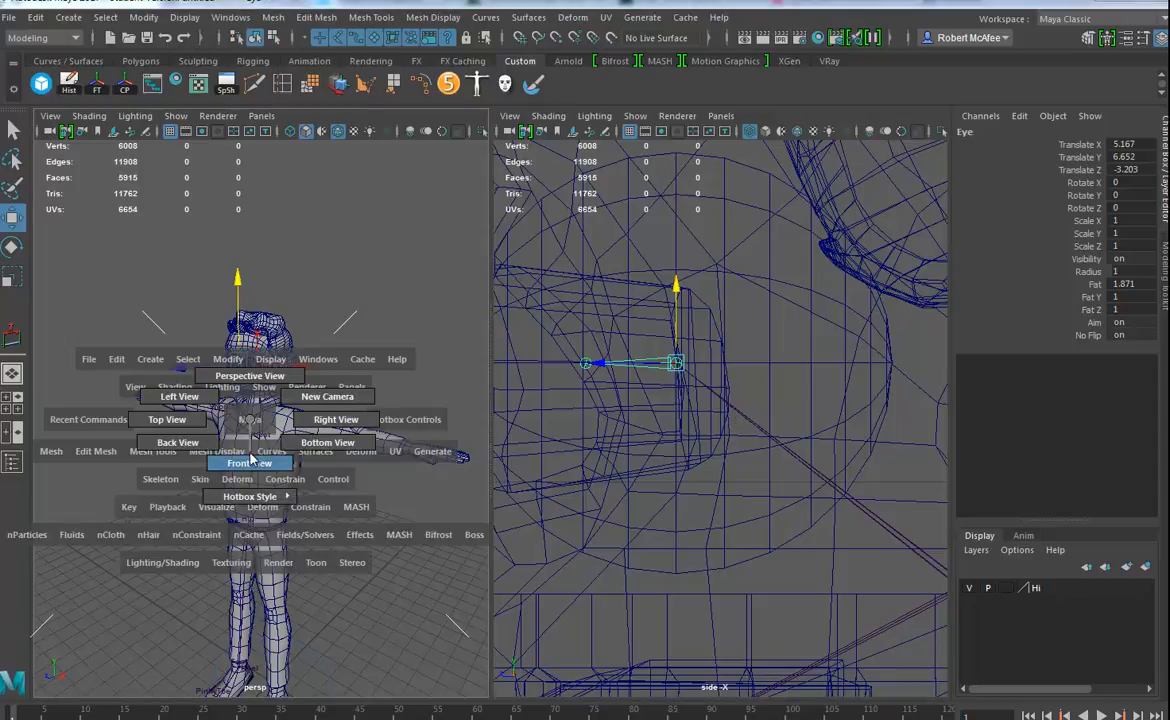
pyautogui.moveTo(251, 466); pyautogui.dragTo(251, 466)
pyautogui.keyDown('alt'); pyautogui.moveTo(279, 160); pyautogui.dragTo(306, 465, button='middle'); pyautogui.keyUp('alt')
pyautogui.keyDown('alt'); pyautogui.moveTo(230, 240); pyautogui.dragTo(230, 488, button='middle'); pyautogui.keyUp('alt')
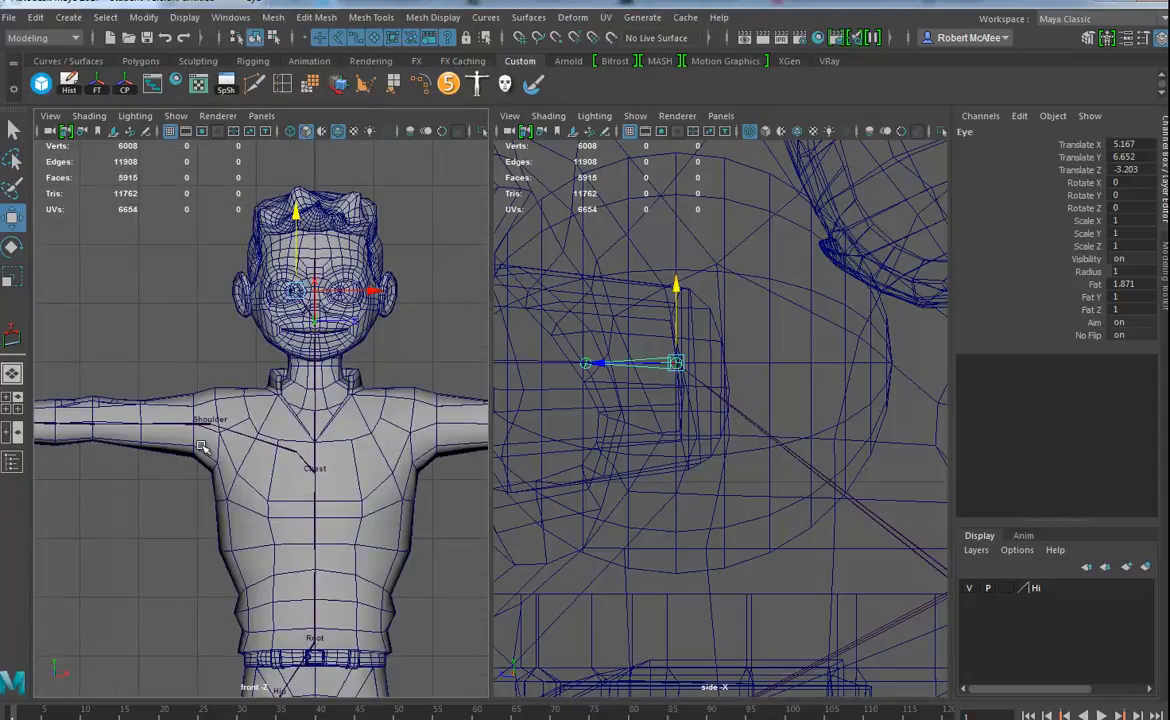
pyautogui.keyDown('alt'); pyautogui.moveTo(230, 488); pyautogui.dragTo(320, 323, button='right'); pyautogui.keyUp('alt')
pyautogui.keyDown('alt'); pyautogui.moveTo(265, 205); pyautogui.dragTo(235, 502, button='middle'); pyautogui.keyUp('alt')
pyautogui.keyDown('alt'); pyautogui.moveTo(235, 502); pyautogui.dragTo(441, 535, button='right'); pyautogui.keyUp('alt')
pyautogui.keyDown('alt'); pyautogui.moveTo(365, 441); pyautogui.dragTo(323, 456, button='middle'); pyautogui.keyUp('alt')
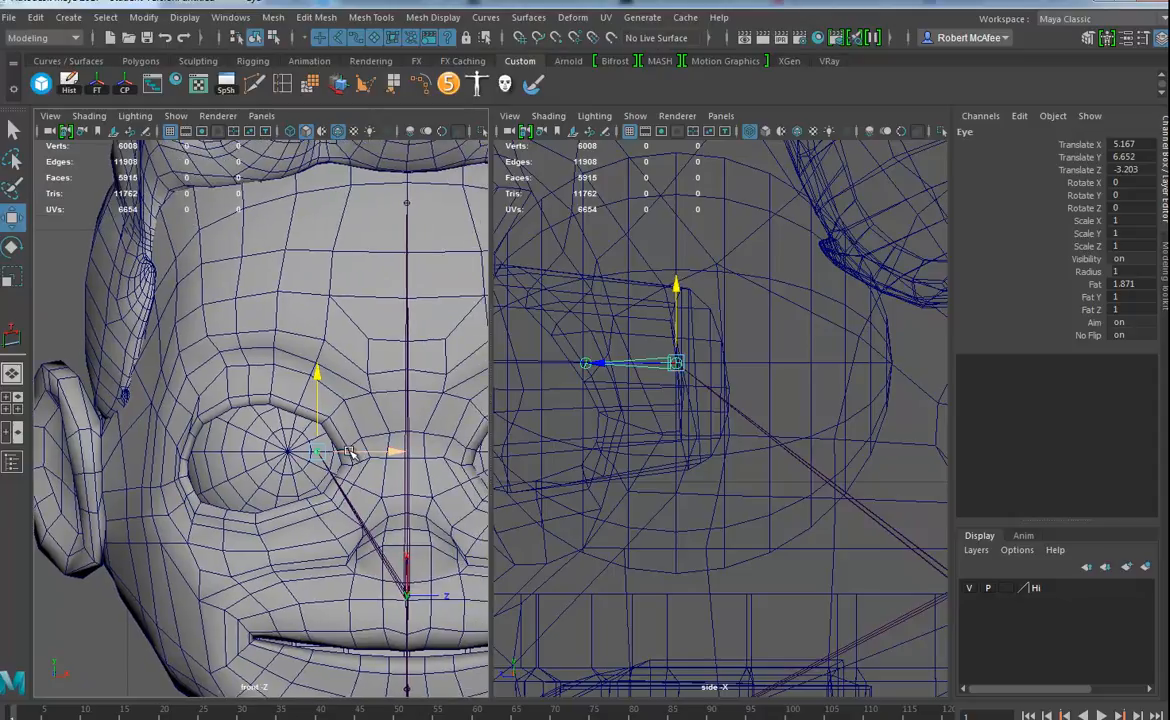
pyautogui.moveTo(348, 453); pyautogui.dragTo(319, 453)
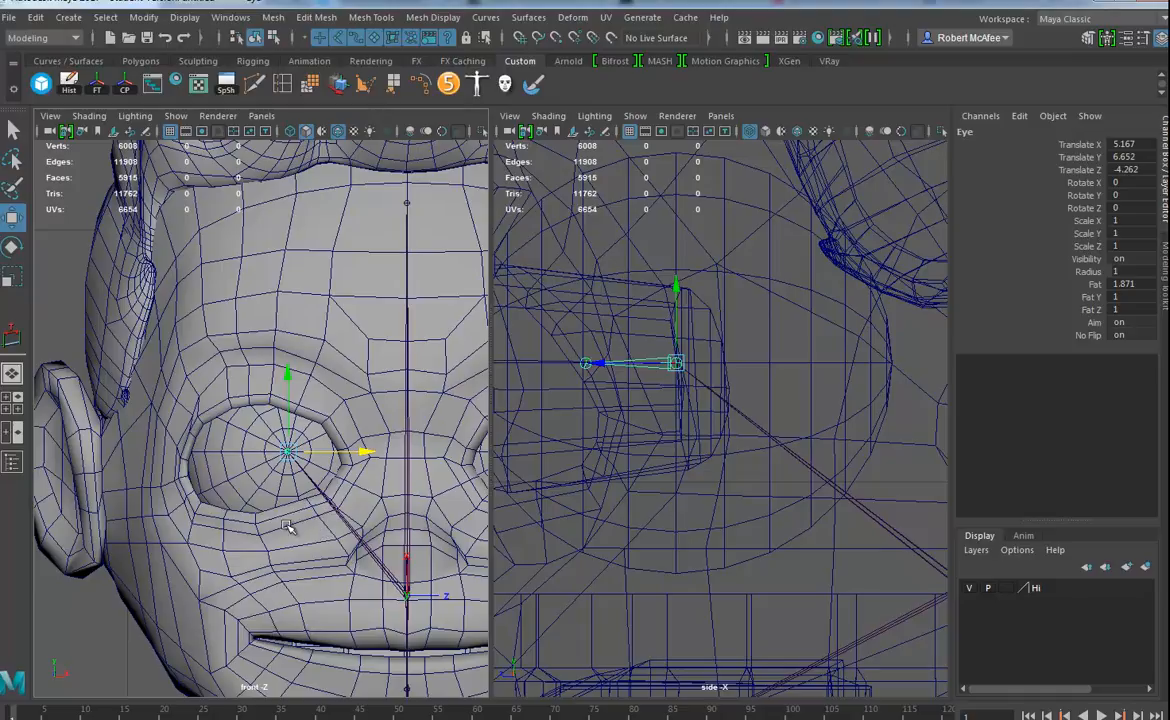
# - Select the eyeball_right mesh and center its pivot
pyautogui.click(233, 484)
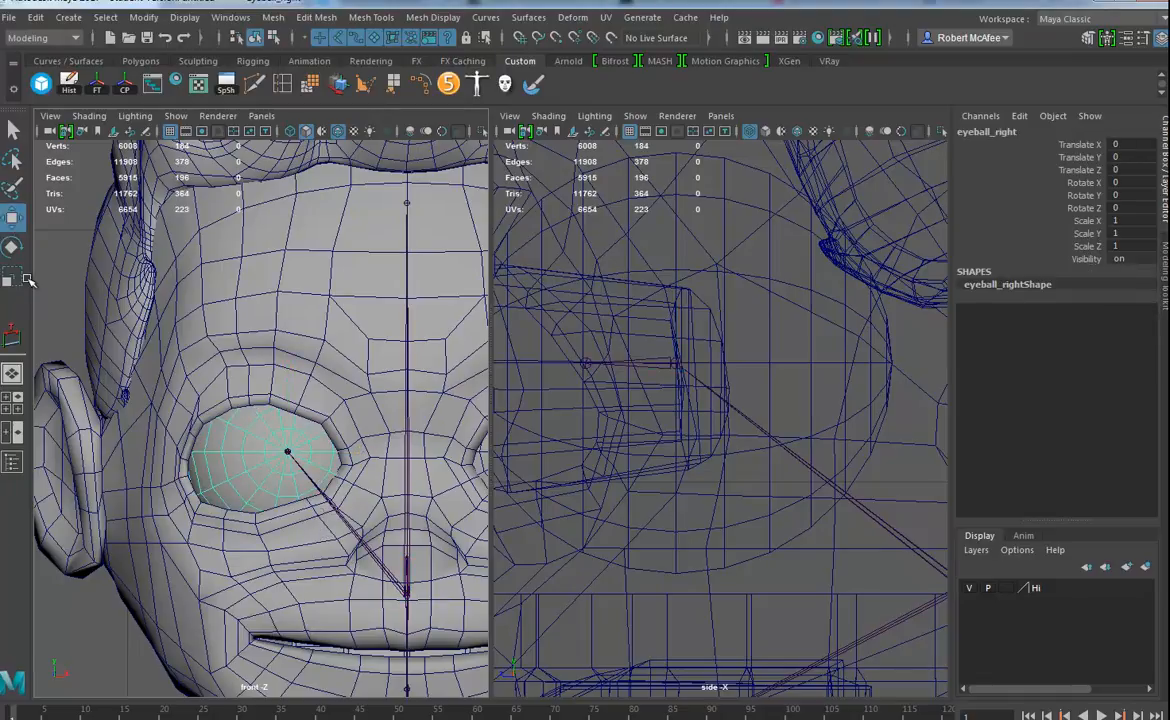
pyautogui.scroll(-12, 335, 506)
pyautogui.keyDown('alt'); pyautogui.moveTo(313, 553); pyautogui.dragTo(299, 410, button='middle'); pyautogui.keyUp('alt')
pyautogui.click(131, 83)
# - Select the eyeball_left mesh and display the front view in wireframe around the eyes
pyautogui.keyDown('alt'); pyautogui.moveTo(242, 384); pyautogui.dragTo(640, 404, button='right'); pyautogui.keyUp('alt')
pyautogui.keyDown('alt'); pyautogui.moveTo(206, 262); pyautogui.dragTo(206, 620, button='middle'); pyautogui.keyUp('alt')
pyautogui.keyDown('alt'); pyautogui.moveTo(279, 378); pyautogui.dragTo(256, 629, button='middle'); pyautogui.keyUp('alt')
pyautogui.click(296, 345)
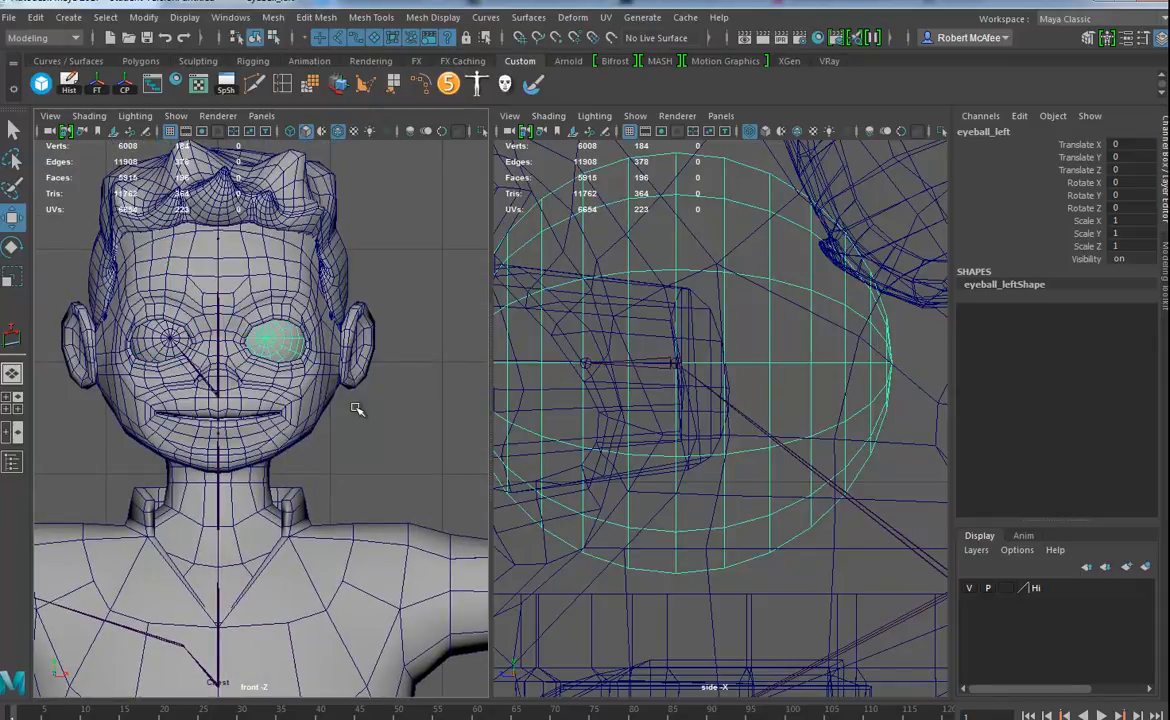
pyautogui.keyDown('alt'); pyautogui.moveTo(230, 374); pyautogui.dragTo(360, 402, button='right'); pyautogui.keyUp('alt')
pyautogui.keyDown('alt'); pyautogui.moveTo(268, 359); pyautogui.dragTo(271, 396, button='middle'); pyautogui.keyUp('alt')
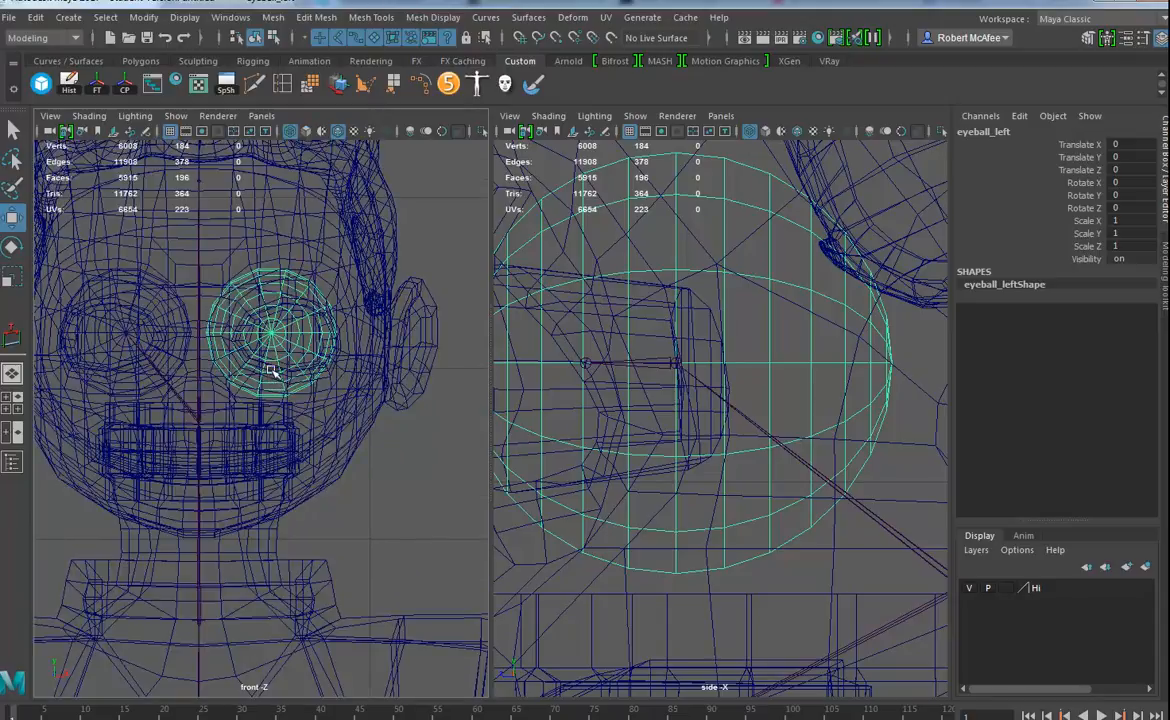
pyautogui.scroll(4, 275, 375)
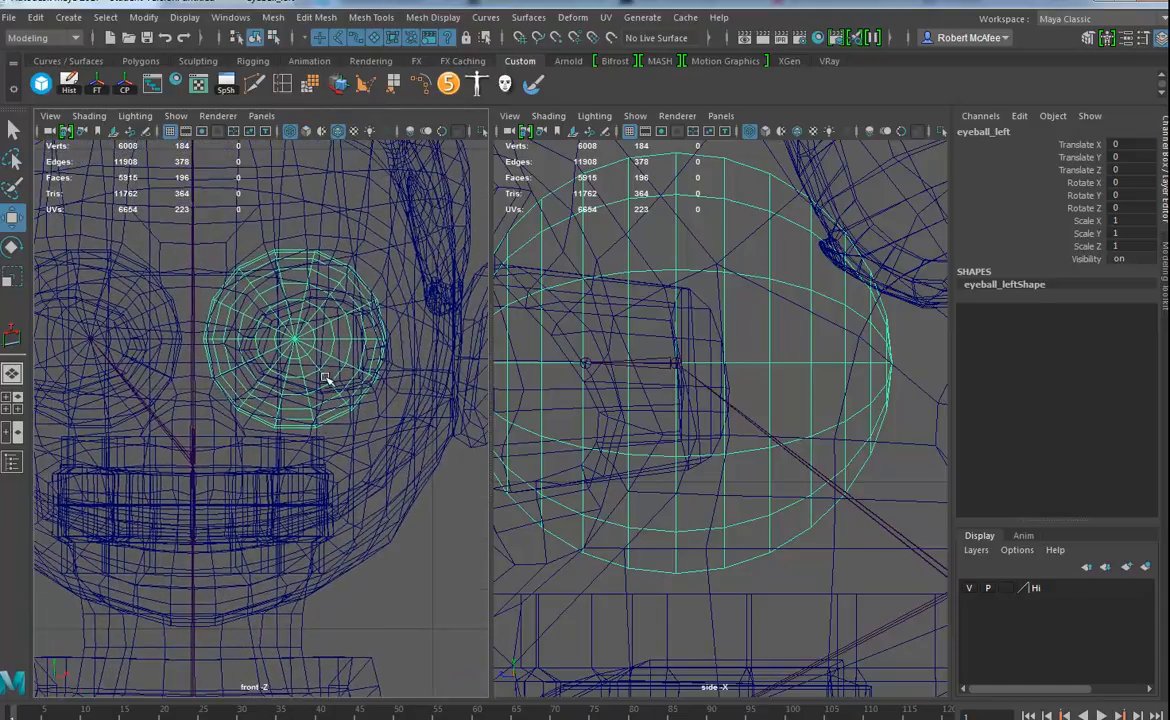
# - Build the AdvancedSkeleton body rig from the fitted skeleton and display the whole character in the perspective view
pyautogui.keyDown('alt'); pyautogui.moveTo(301, 364); pyautogui.dragTo(335, 379, button='middle'); pyautogui.keyUp('alt')
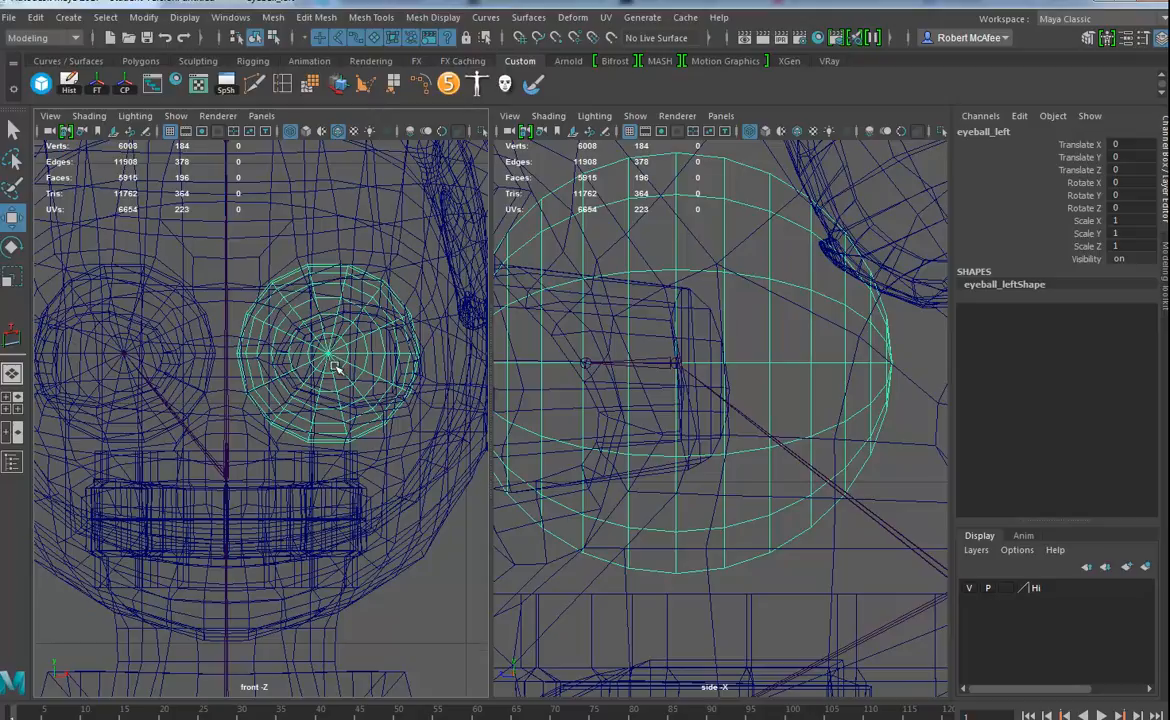
pyautogui.scroll(-8, 335, 362)
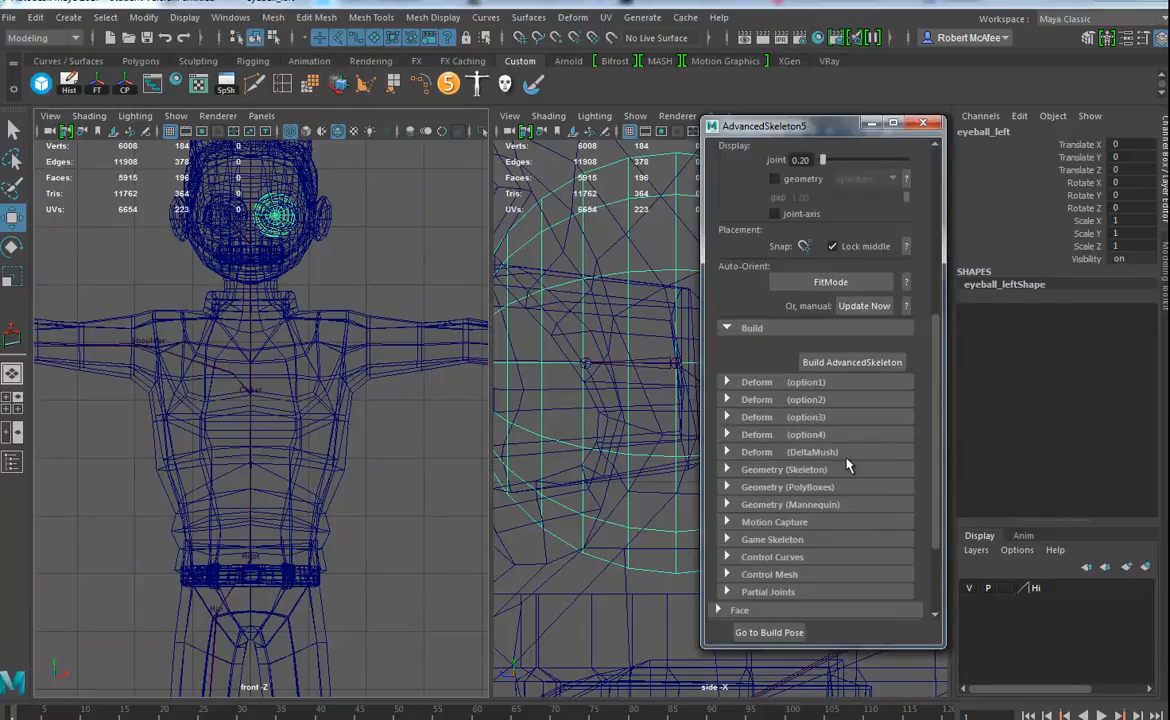
pyautogui.scroll(6, 937, 368)
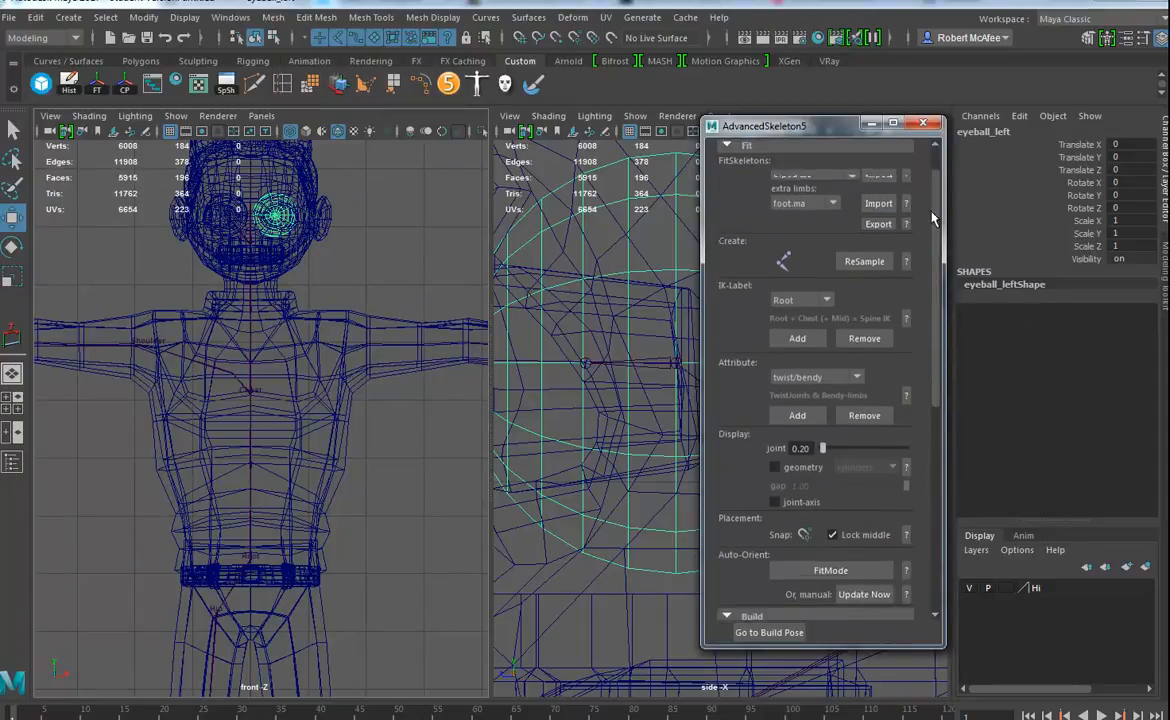
pyautogui.click(743, 187)
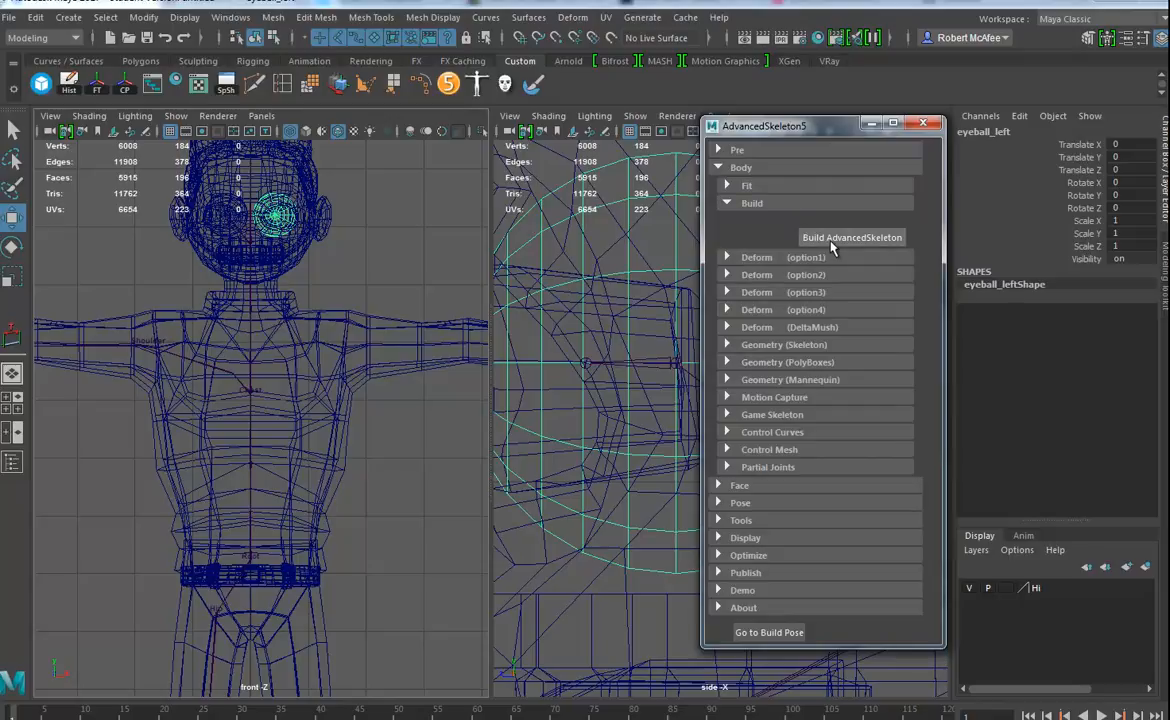
pyautogui.scroll(-4, 418, 540)
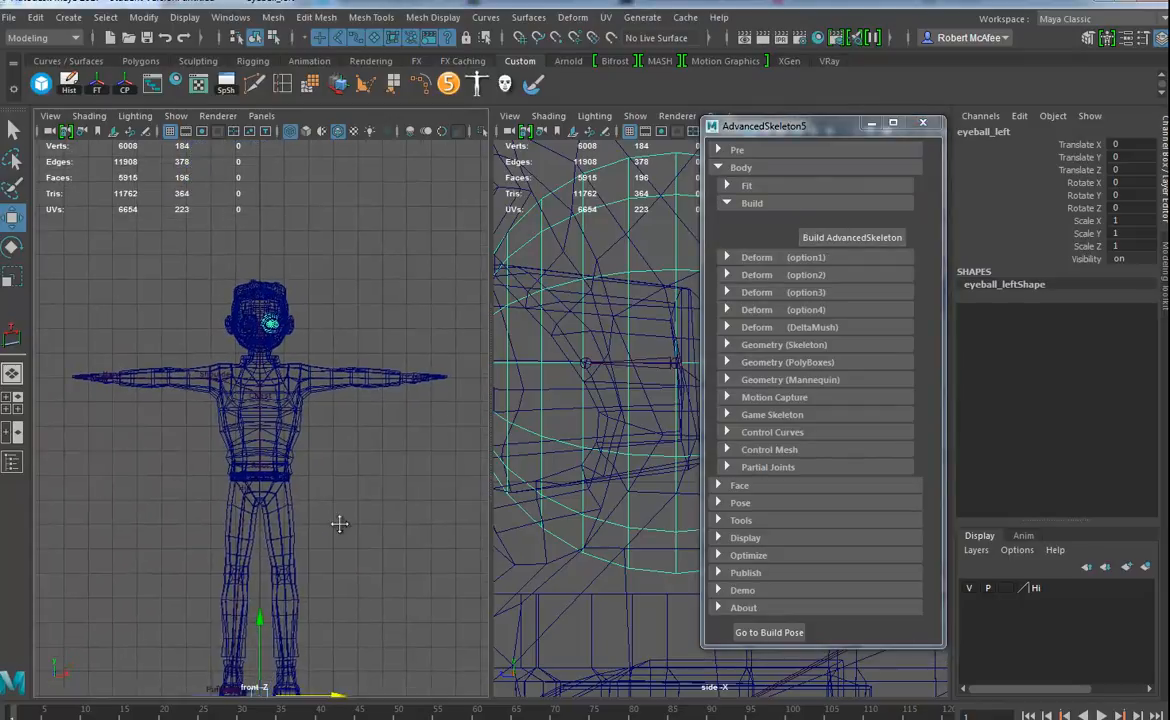
pyautogui.keyDown('alt'); pyautogui.moveTo(336, 538); pyautogui.dragTo(358, 467, button='middle'); pyautogui.keyUp('alt')
pyautogui.press('space')
pyautogui.moveTo(358, 467); pyautogui.dragTo(357, 423)
pyautogui.moveTo(320, 472)
pyautogui.keyDown('alt'); pyautogui.mouseDown()
pyautogui.moveTo(430, 486)
pyautogui.moveTo(337, 463)
pyautogui.mouseUp(); pyautogui.keyUp('alt')
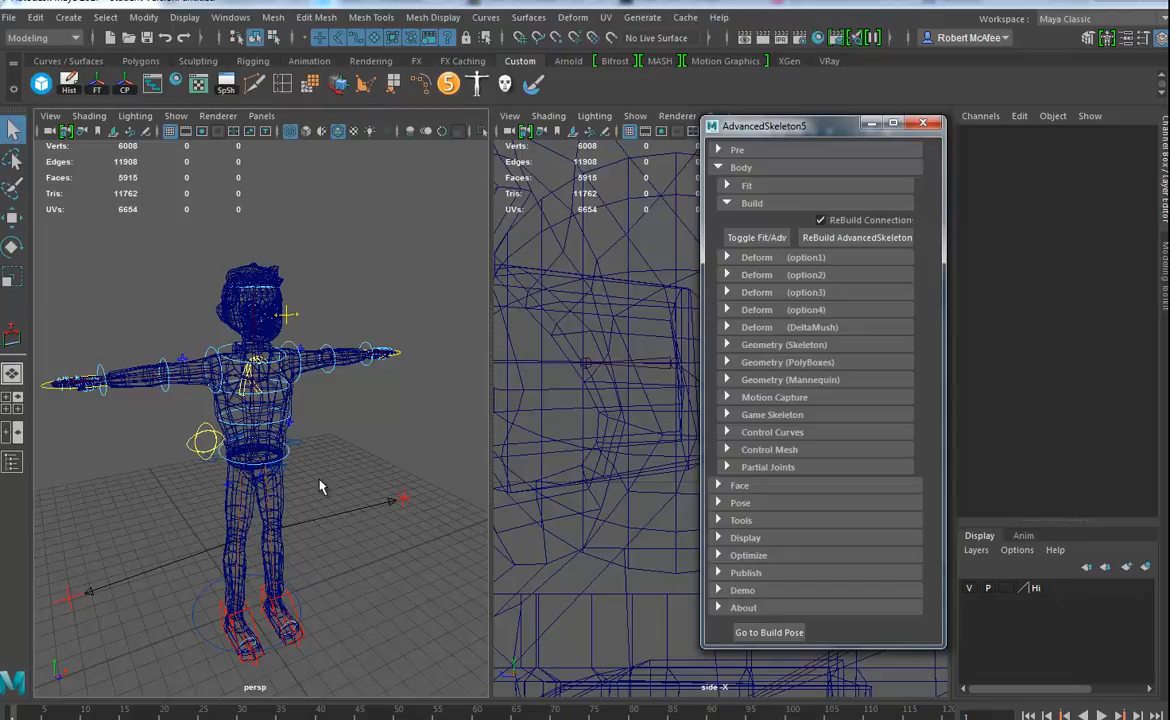
# - Expand the Deform (option1) skinning section and examine the built control rig around the head and whole body
pyautogui.scroll(8, 317, 487)
pyautogui.scroll(4, 392, 512)
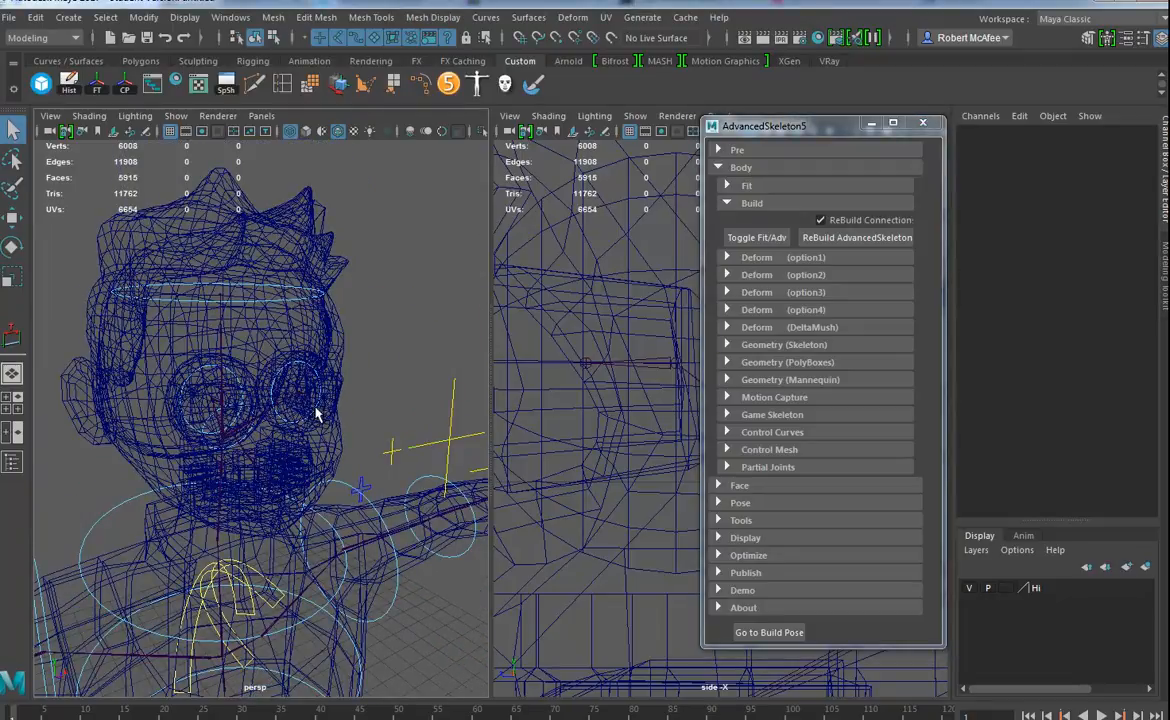
pyautogui.keyDown('alt'); pyautogui.moveTo(275, 378); pyautogui.dragTo(304, 374); pyautogui.keyUp('alt')
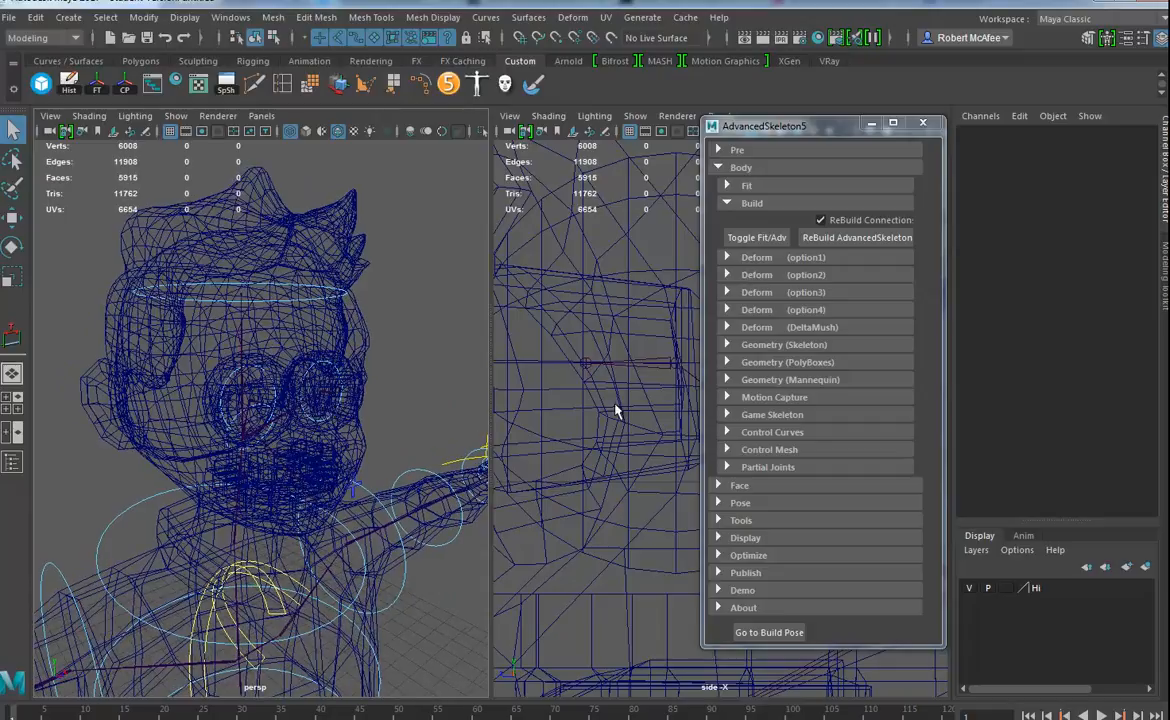
pyautogui.click(758, 258)
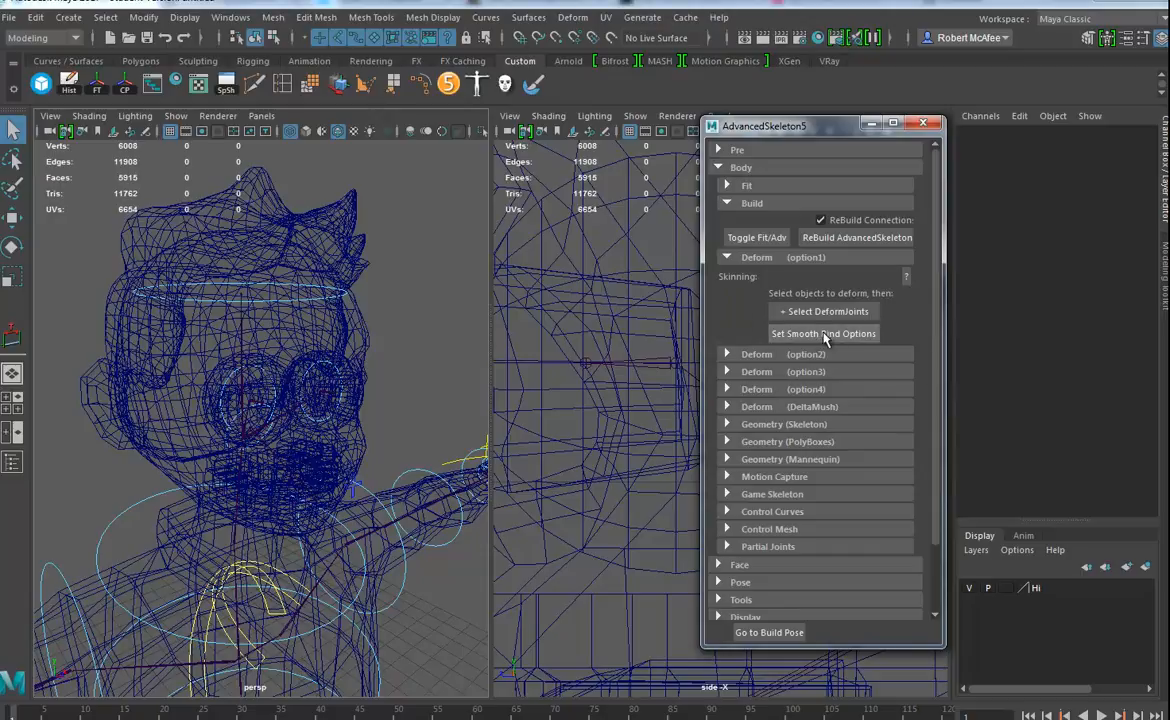
pyautogui.keyDown('alt'); pyautogui.moveTo(380, 459); pyautogui.dragTo(319, 444, button='right'); pyautogui.keyUp('alt')
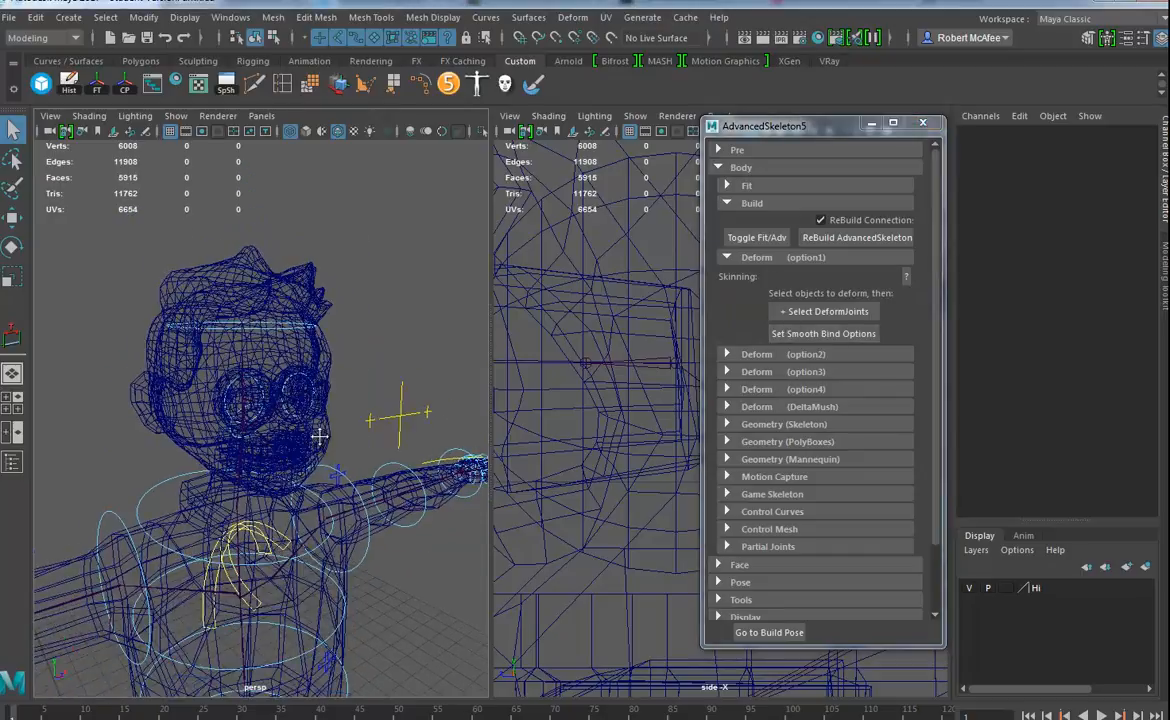
pyautogui.keyDown('alt'); pyautogui.moveTo(319, 444); pyautogui.dragTo(391, 423); pyautogui.keyUp('alt')
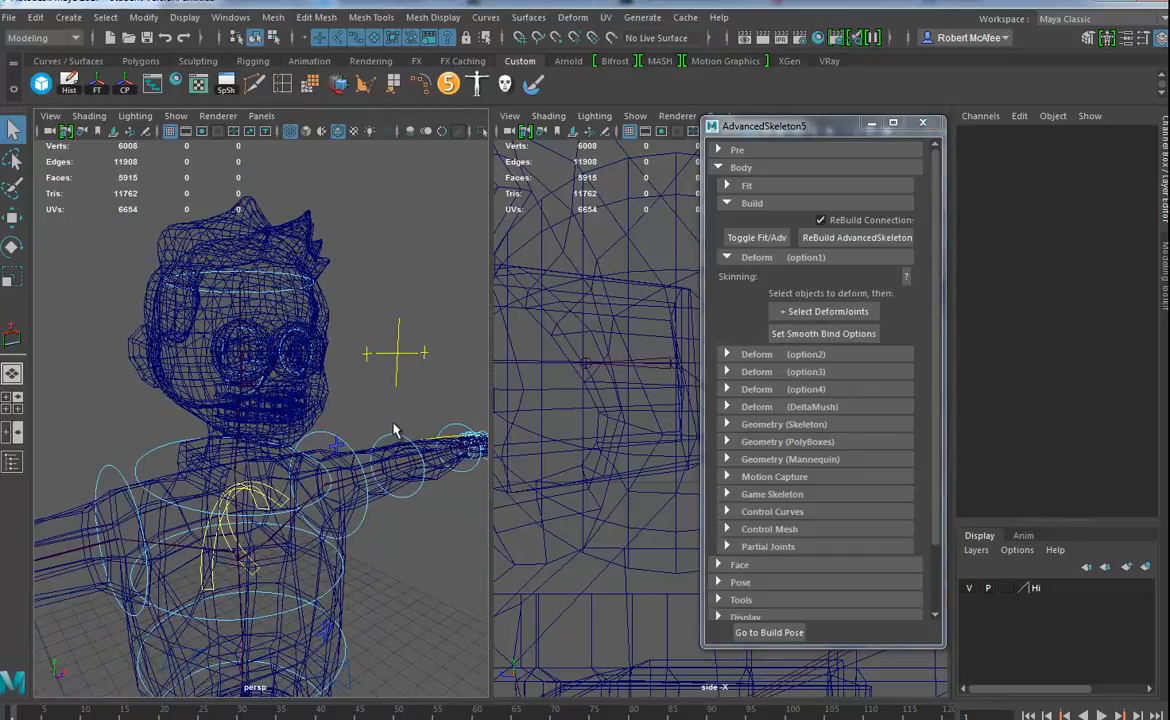
pyautogui.keyDown('alt'); pyautogui.moveTo(338, 441); pyautogui.dragTo(37, 446, button='right'); pyautogui.keyUp('alt')
pyautogui.keyDown('alt'); pyautogui.moveTo(138, 496); pyautogui.dragTo(180, 423, button='middle'); pyautogui.keyUp('alt')
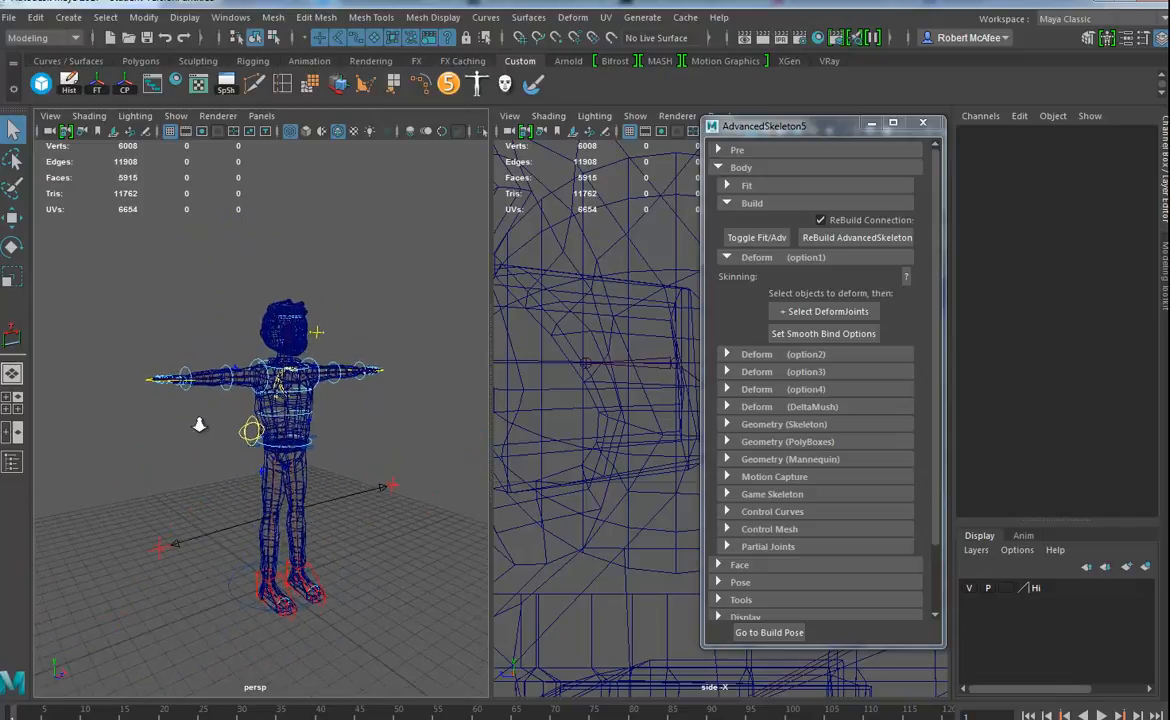
pyautogui.keyDown('alt'); pyautogui.moveTo(180, 423); pyautogui.dragTo(298, 427, button='right'); pyautogui.keyUp('alt')
pyautogui.keyDown('alt'); pyautogui.moveTo(272, 390); pyautogui.dragTo(262, 426); pyautogui.keyUp('alt')
pyautogui.keyDown('alt'); pyautogui.moveTo(262, 426); pyautogui.dragTo(311, 444, button='right'); pyautogui.keyUp('alt')
pyautogui.keyDown('alt'); pyautogui.moveTo(311, 444); pyautogui.dragTo(300, 456, button='middle'); pyautogui.keyUp('alt')
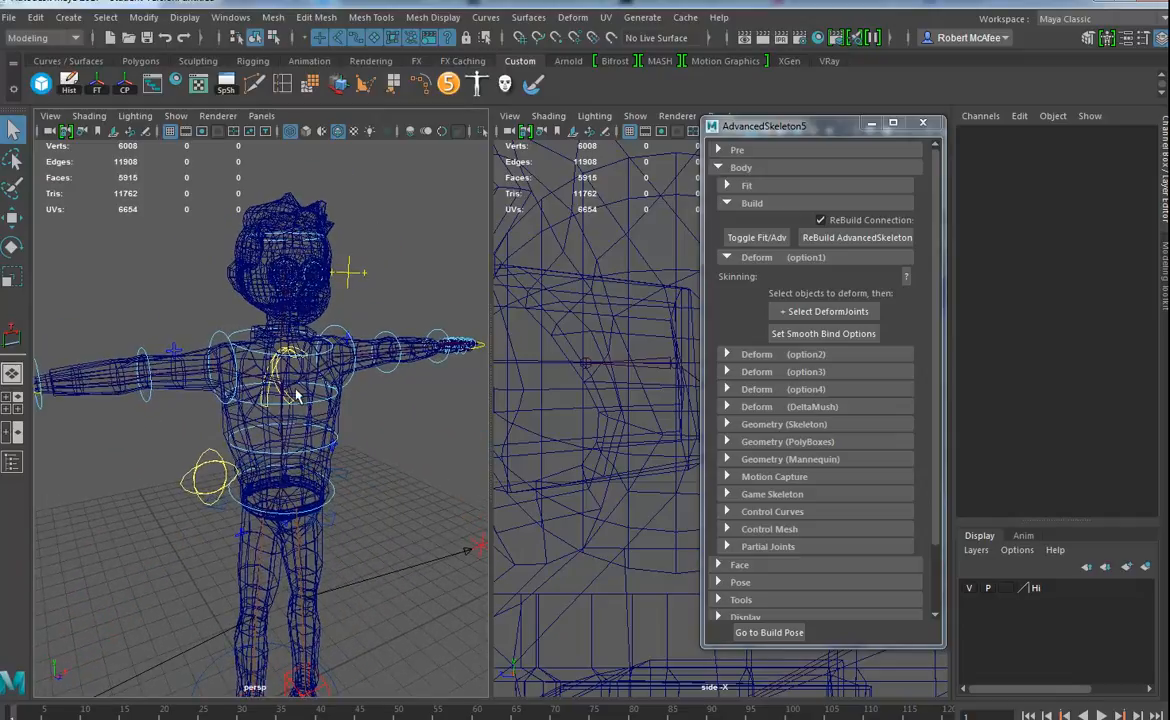
pyautogui.keyDown('alt'); pyautogui.moveTo(281, 314); pyautogui.dragTo(340, 257); pyautogui.keyUp('alt')
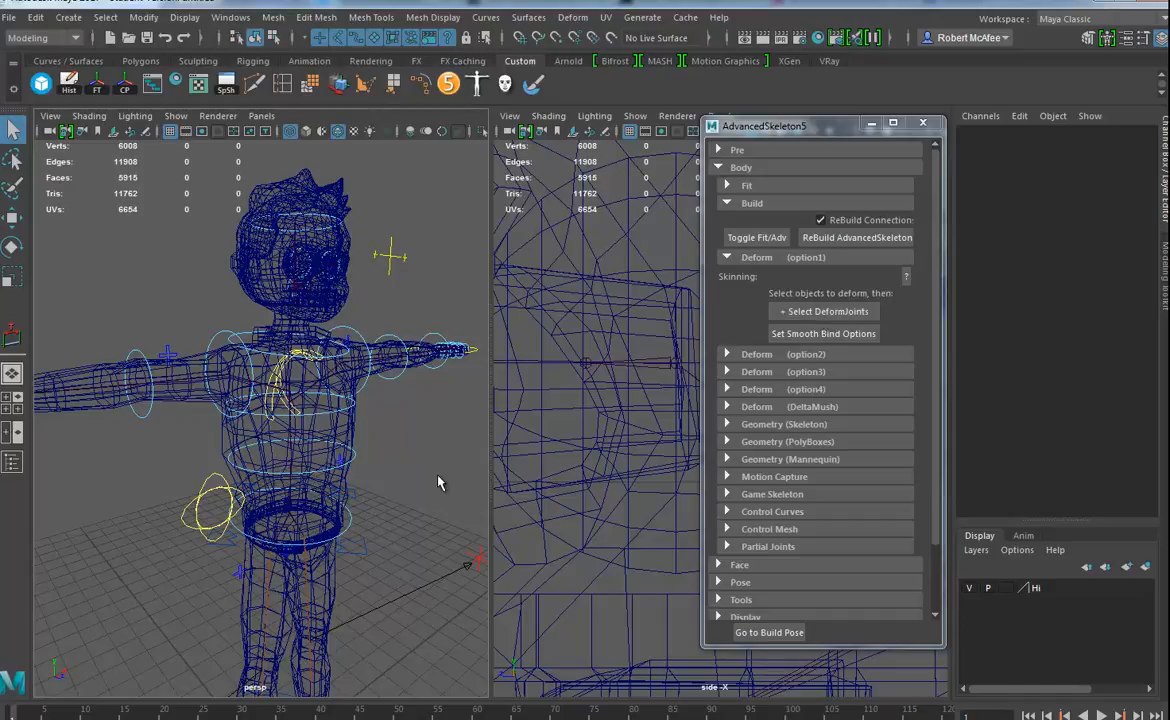
# - Select the deform joints together with the character's body, Jacket and Pant meshes for skinning
pyautogui.click(852, 312)
pyautogui.keyDown('shift'); pyautogui.moveTo(358, 433); pyautogui.dragTo(336, 446); pyautogui.keyUp('shift')
pyautogui.keyDown('alt'); pyautogui.moveTo(366, 519); pyautogui.dragTo(375, 397, button='middle'); pyautogui.keyUp('alt')
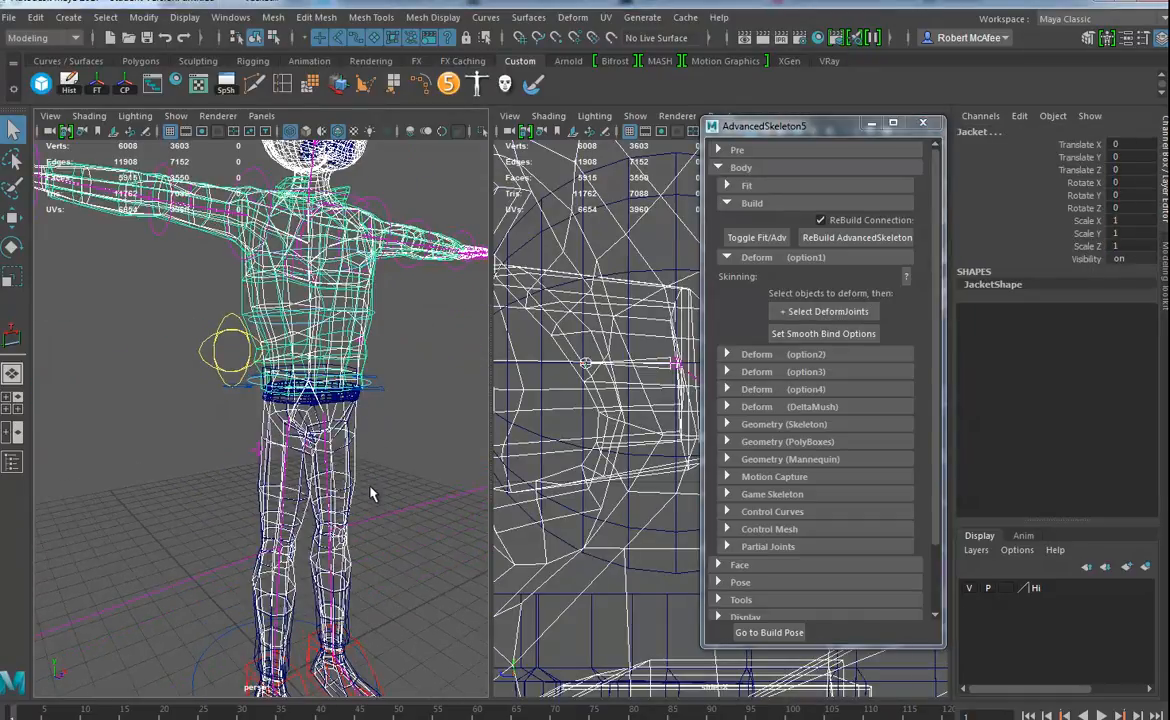
pyautogui.keyDown('shift'); pyautogui.moveTo(365, 475); pyautogui.dragTo(345, 501); pyautogui.keyUp('shift')
pyautogui.keyDown('alt'); pyautogui.moveTo(376, 515); pyautogui.dragTo(388, 359, button='middle'); pyautogui.keyUp('alt')
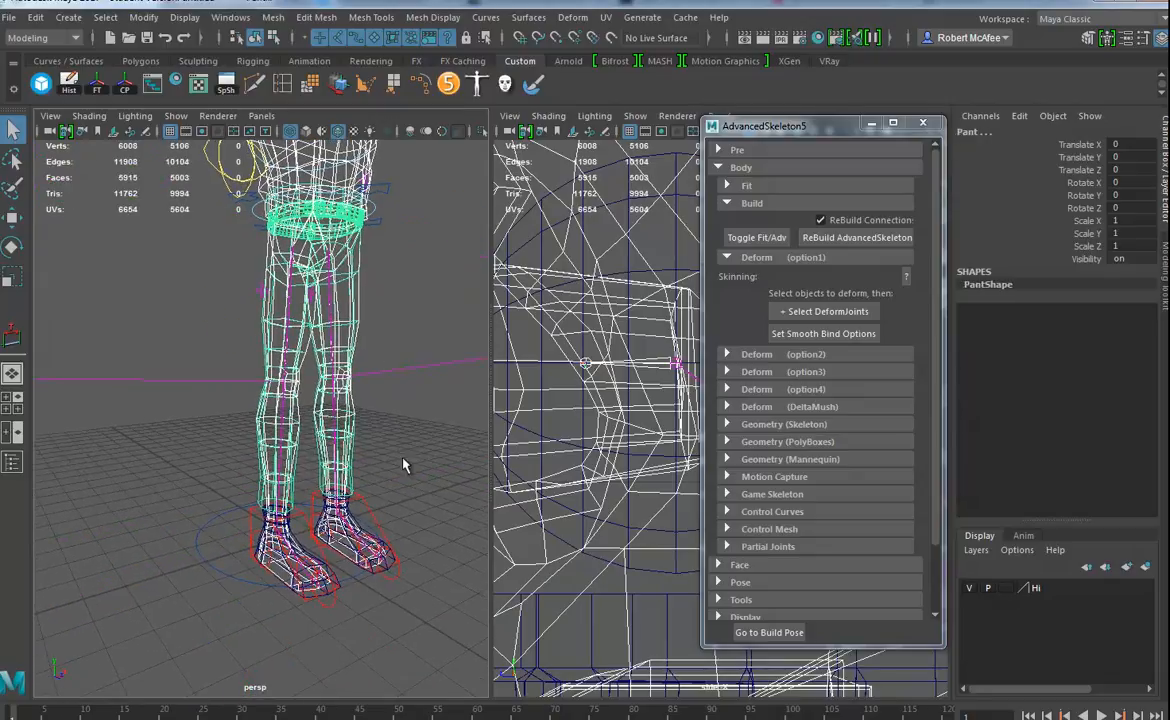
# - Add the Shoes mesh to the skinning selection and check which meshes around the head are selected
pyautogui.keyDown('alt'); pyautogui.moveTo(310, 602); pyautogui.dragTo(438, 652, button='right'); pyautogui.keyUp('alt')
pyautogui.keyDown('alt'); pyautogui.moveTo(420, 655); pyautogui.dragTo(362, 530, button='middle'); pyautogui.keyUp('alt')
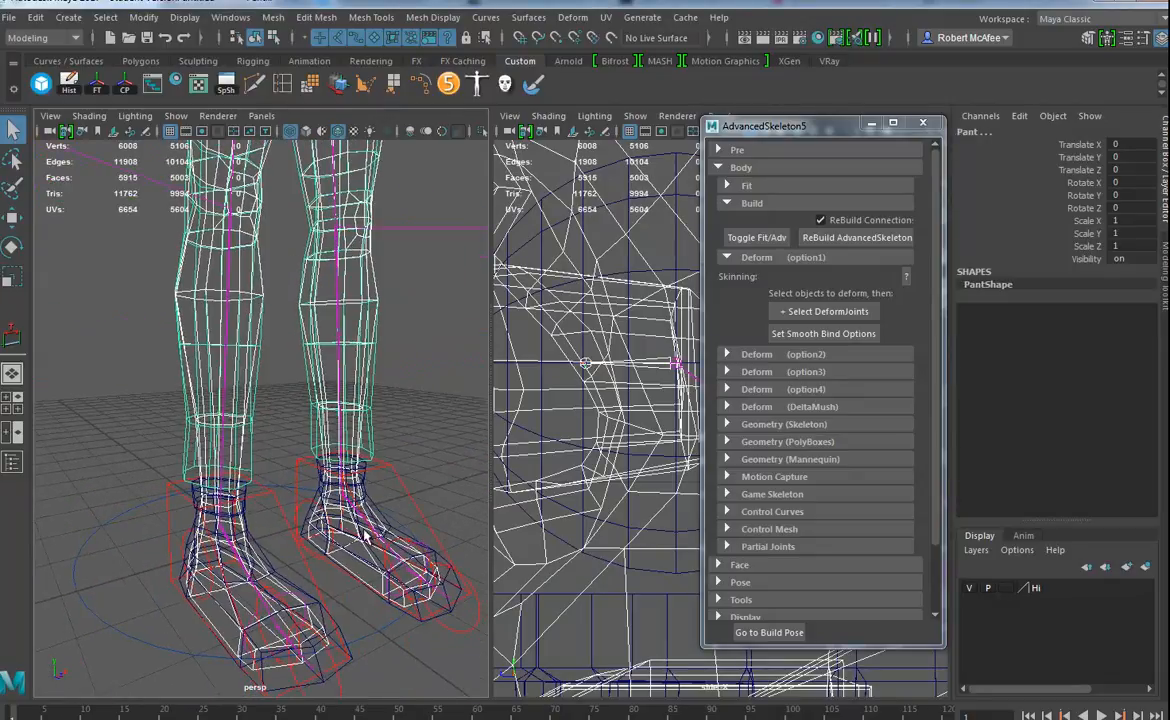
pyautogui.keyDown('shift'); pyautogui.click(447, 583); pyautogui.keyUp('shift')
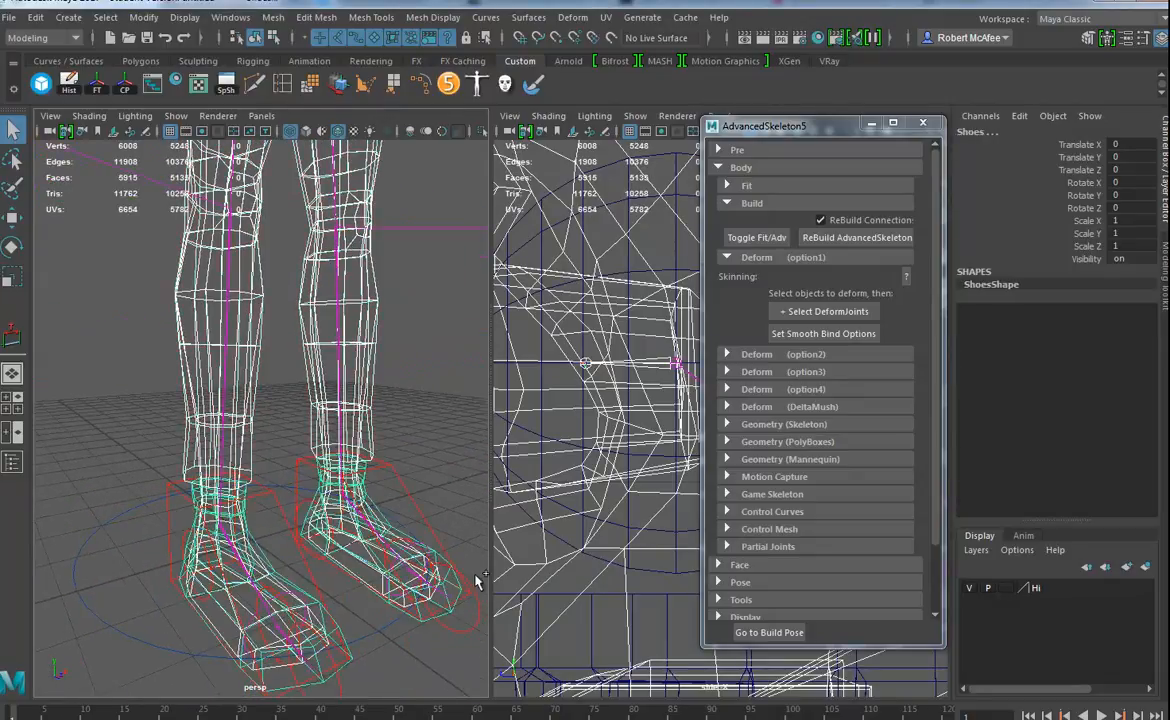
pyautogui.keyDown('alt'); pyautogui.moveTo(255, 410); pyautogui.dragTo(238, 327, button='right'); pyautogui.keyUp('alt')
pyautogui.keyDown('alt'); pyautogui.moveTo(238, 327); pyautogui.dragTo(258, 520, button='middle'); pyautogui.keyUp('alt')
pyautogui.keyDown('alt'); pyautogui.moveTo(300, 530); pyautogui.dragTo(350, 500); pyautogui.keyUp('alt')
pyautogui.keyDown('alt'); pyautogui.moveTo(350, 500); pyautogui.dragTo(305, 585, button='middle'); pyautogui.keyUp('alt')
pyautogui.keyDown('alt'); pyautogui.moveTo(305, 585); pyautogui.dragTo(388, 485, button='right'); pyautogui.keyUp('alt')
pyautogui.keyDown('alt'); pyautogui.moveTo(308, 425); pyautogui.dragTo(300, 530, button='middle'); pyautogui.keyUp('alt')
pyautogui.keyDown('alt'); pyautogui.moveTo(300, 530); pyautogui.dragTo(255, 480); pyautogui.keyUp('alt')
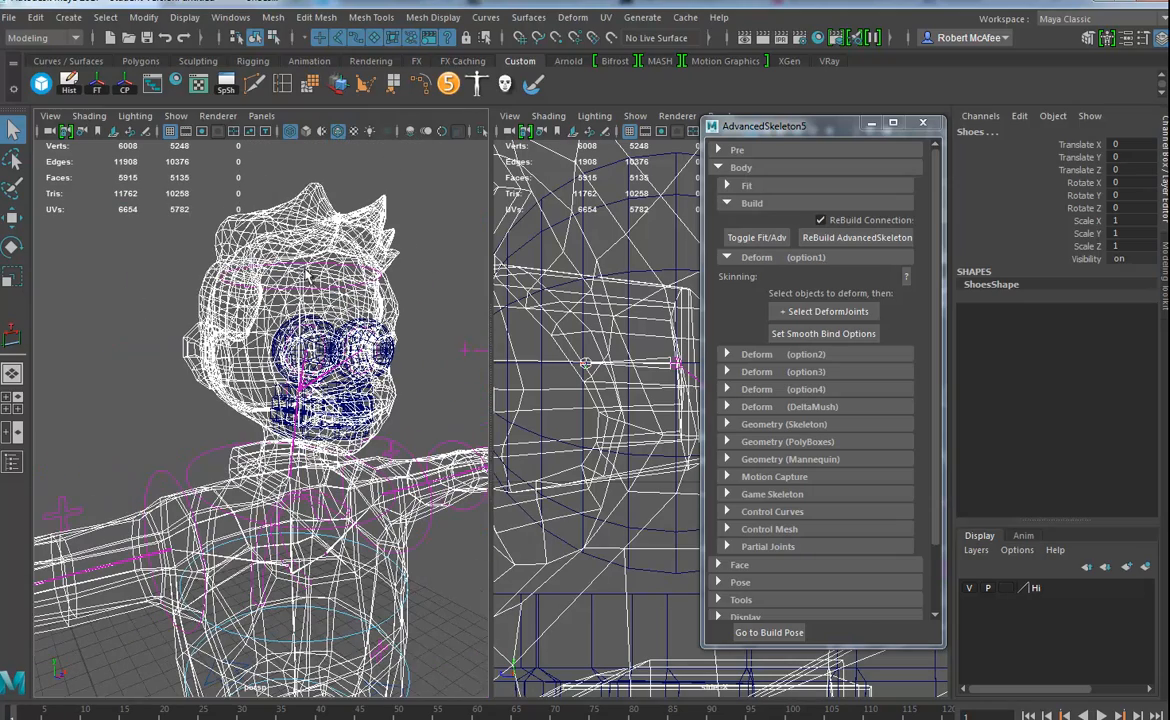
# - Bind the selected meshes to the selected deform joints using the Geodesic Voxel bind method
pyautogui.click(805, 334)
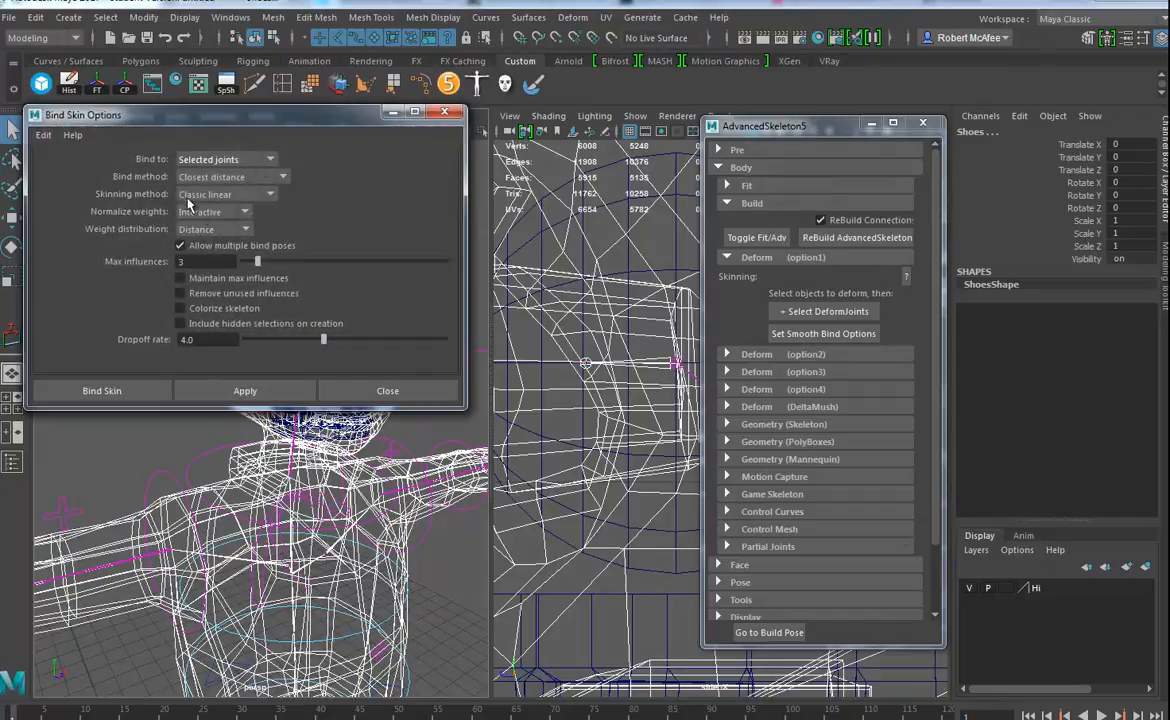
pyautogui.click(233, 178)
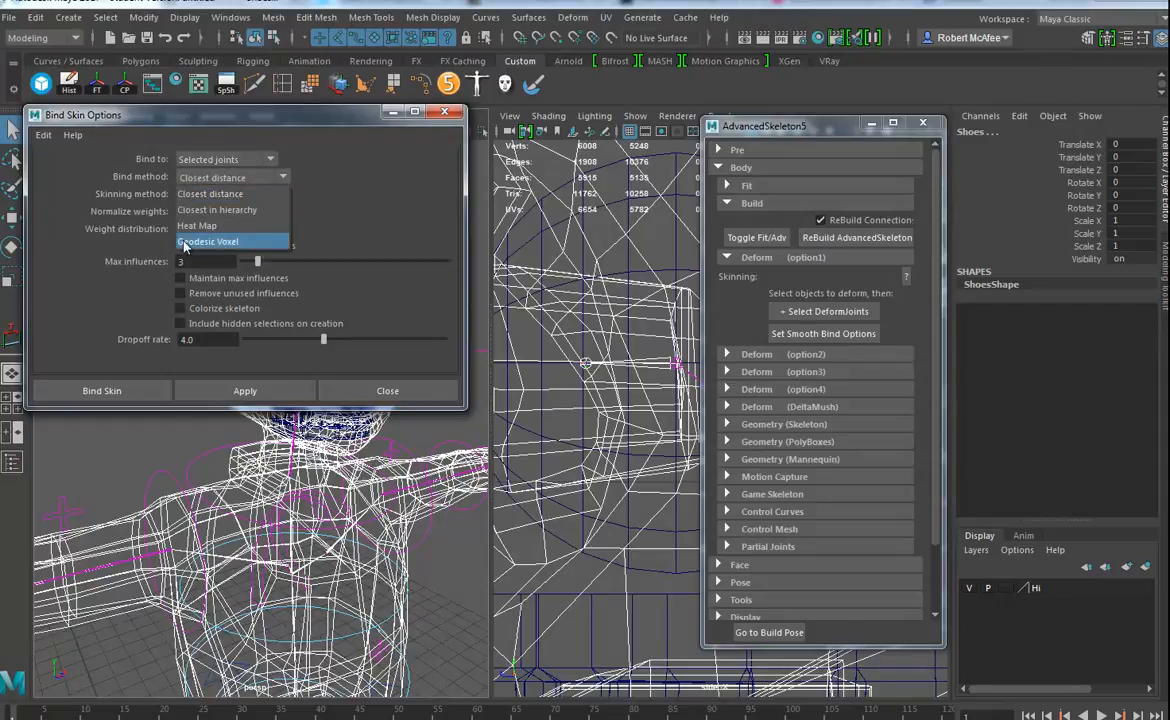
pyautogui.click(195, 242)
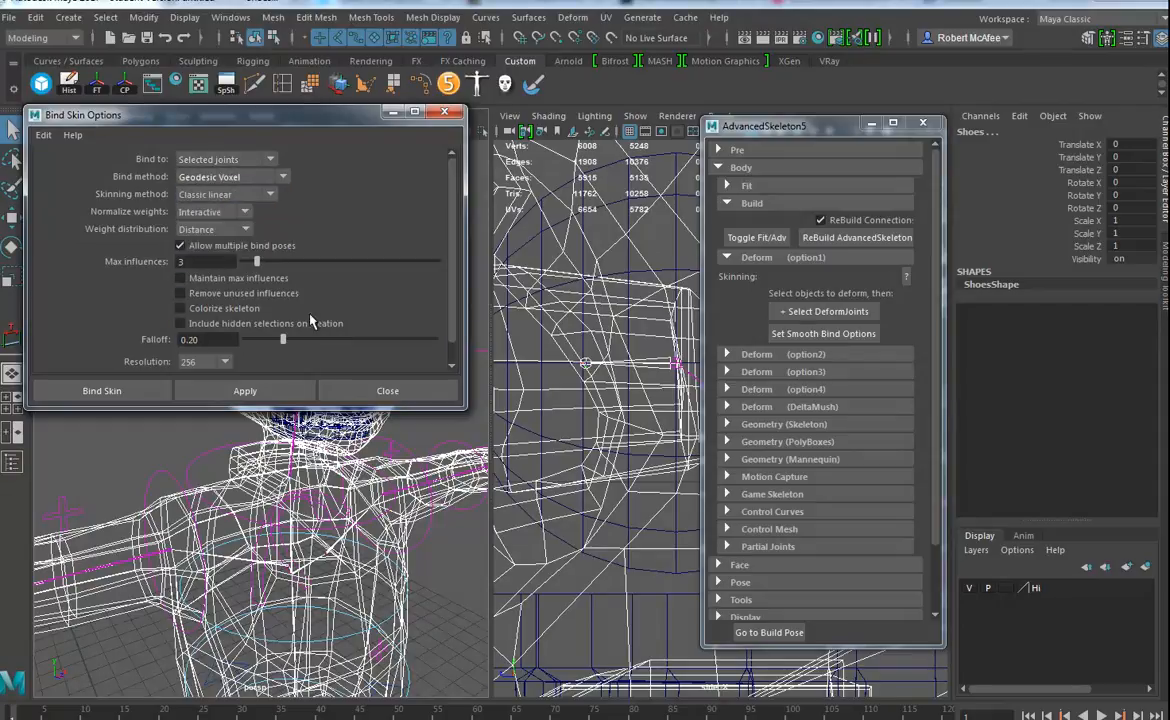
pyautogui.click(102, 391)
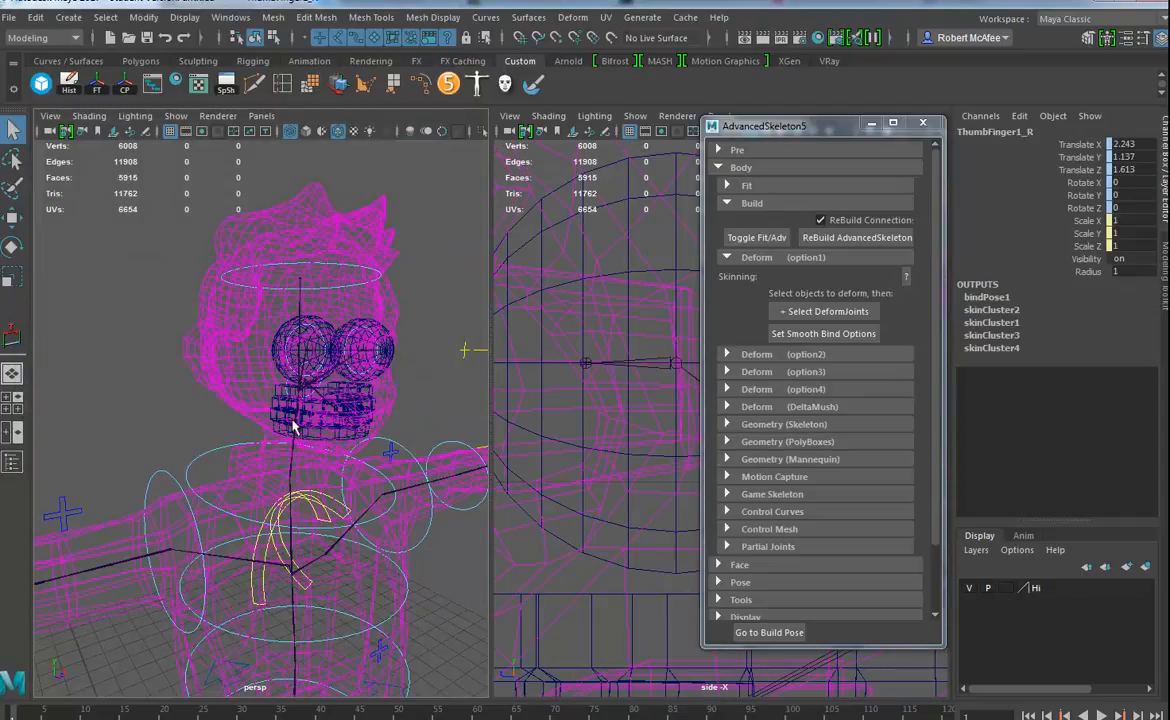
# - Display the perspective view smooth shaded and inspect the bound character's face up close
pyautogui.press('5')
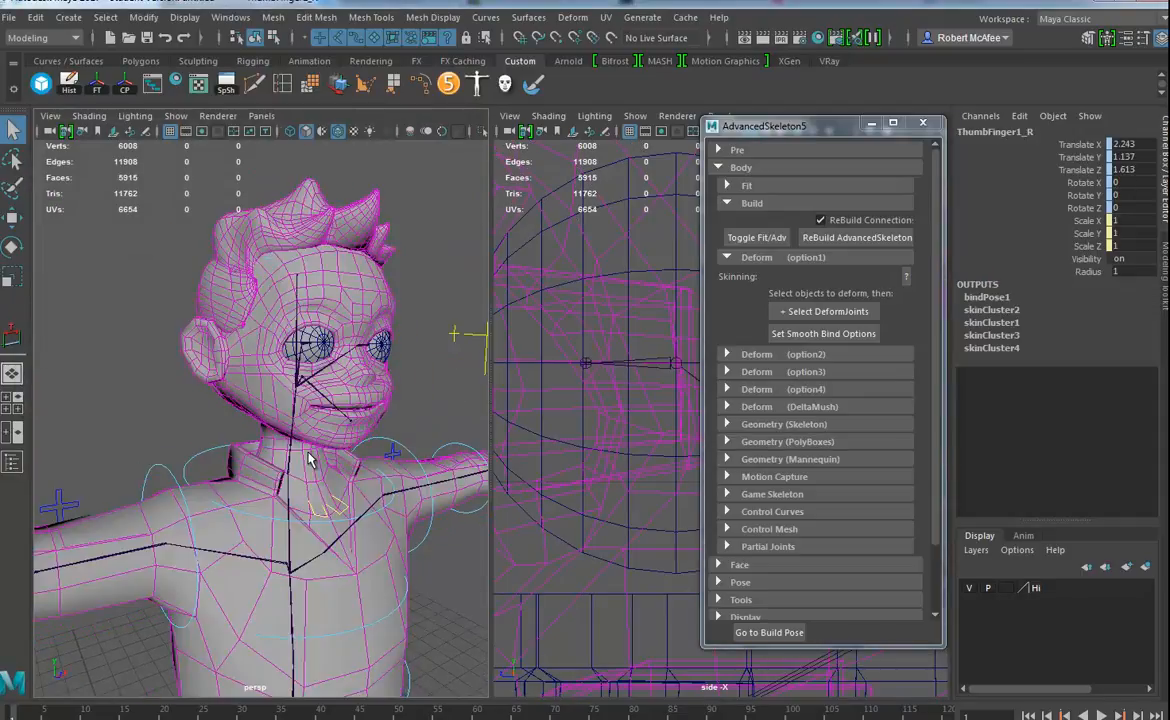
pyautogui.scroll(8, 300, 450)
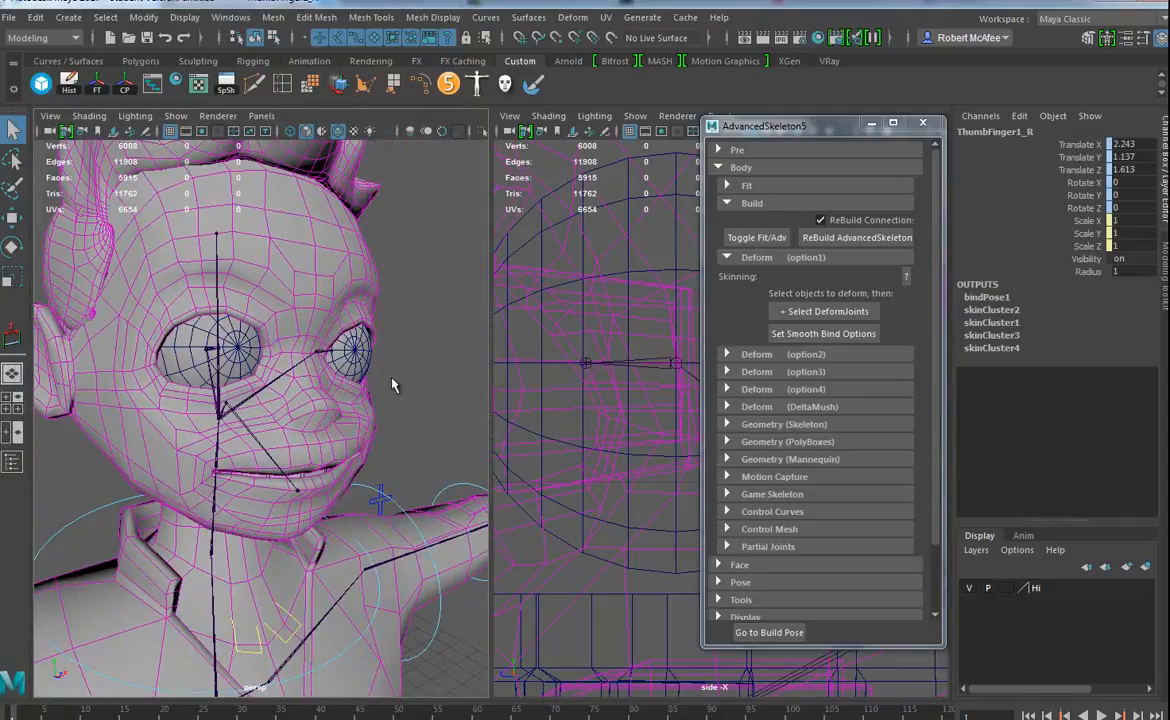
pyautogui.keyDown('alt'); pyautogui.moveTo(390, 453); pyautogui.dragTo(413, 433); pyautogui.keyUp('alt')
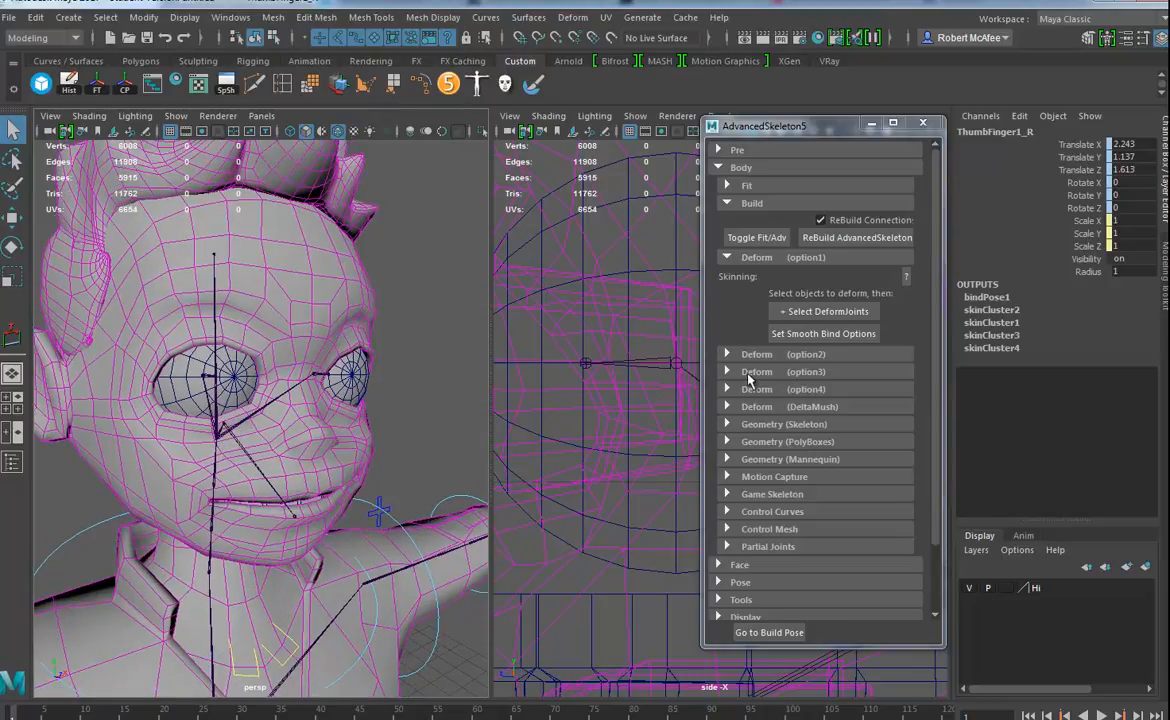
# - Switch from the body setup to the Face Pre setup and create the Face FitSkeleton node
pyautogui.click(735, 206)
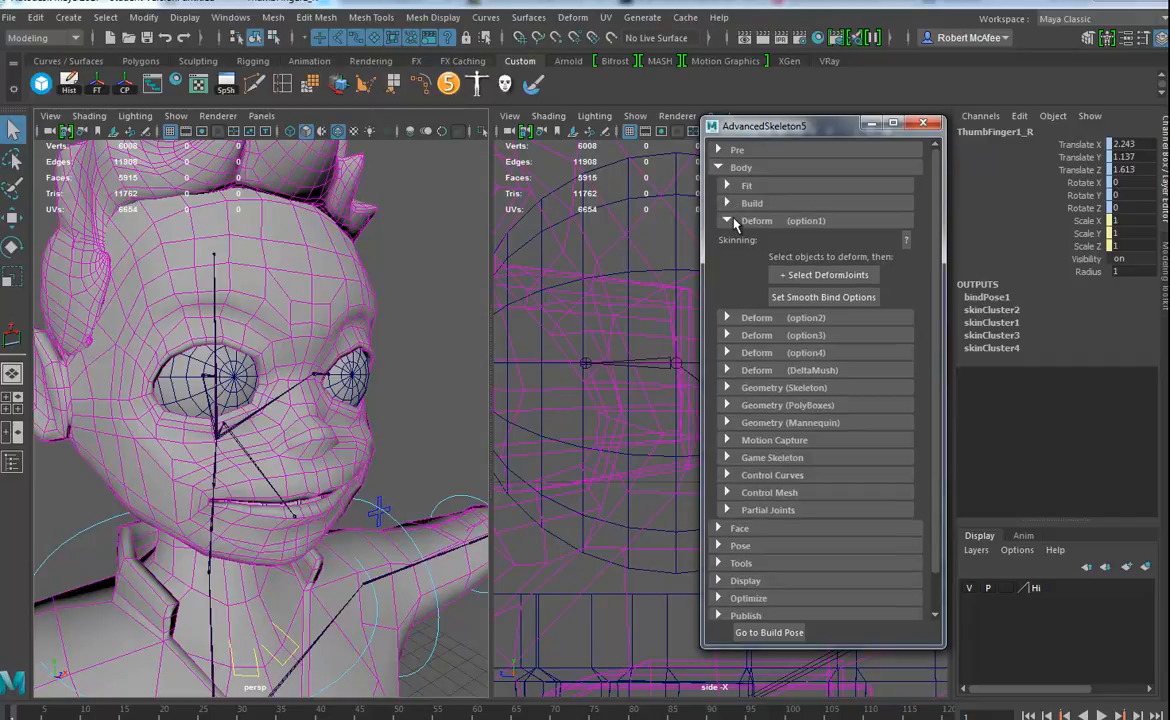
pyautogui.click(735, 221)
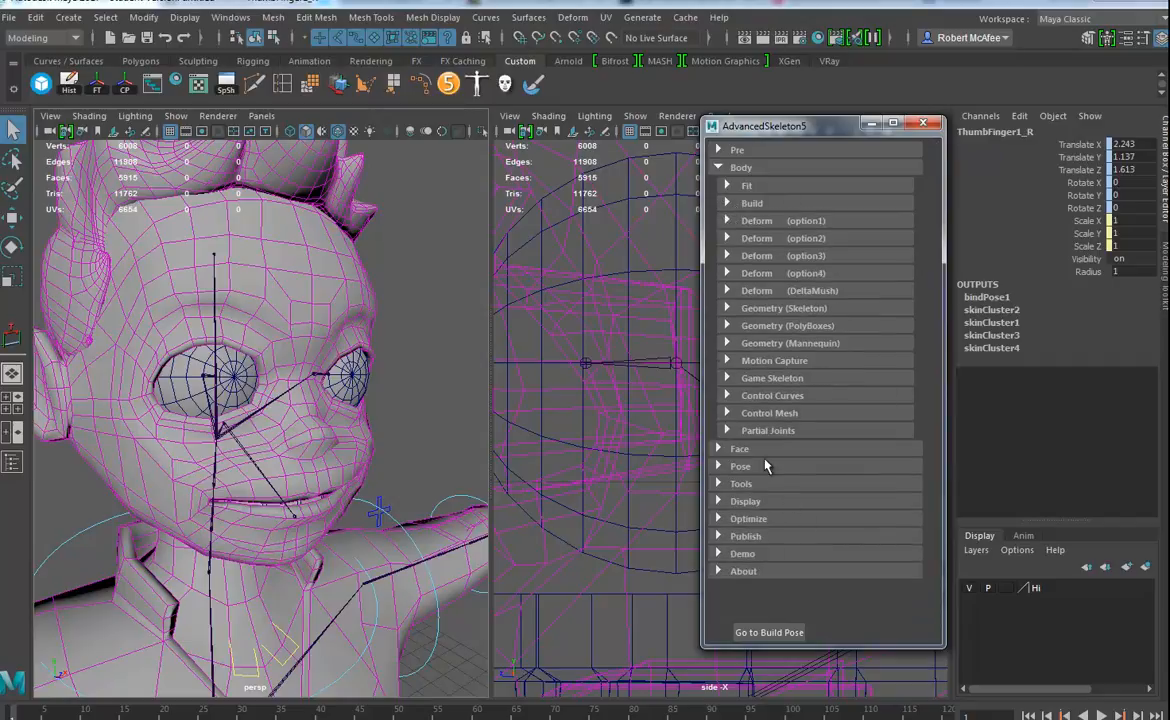
pyautogui.click(730, 449)
pyautogui.click(738, 168)
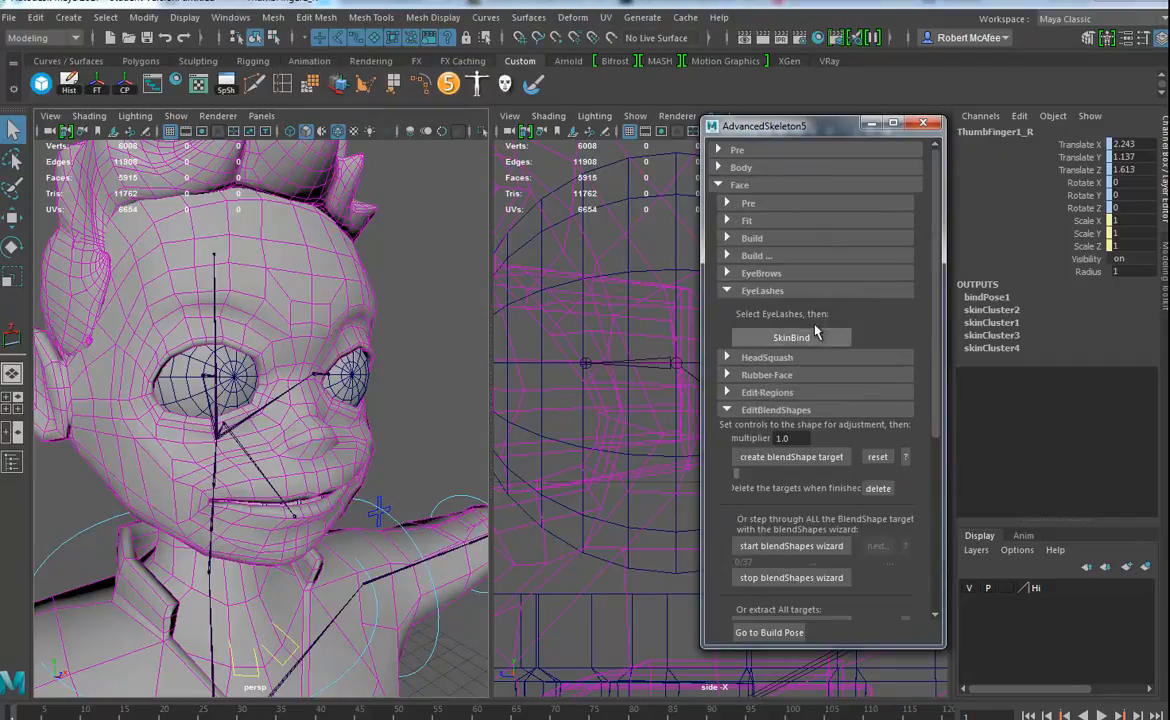
pyautogui.click(750, 204)
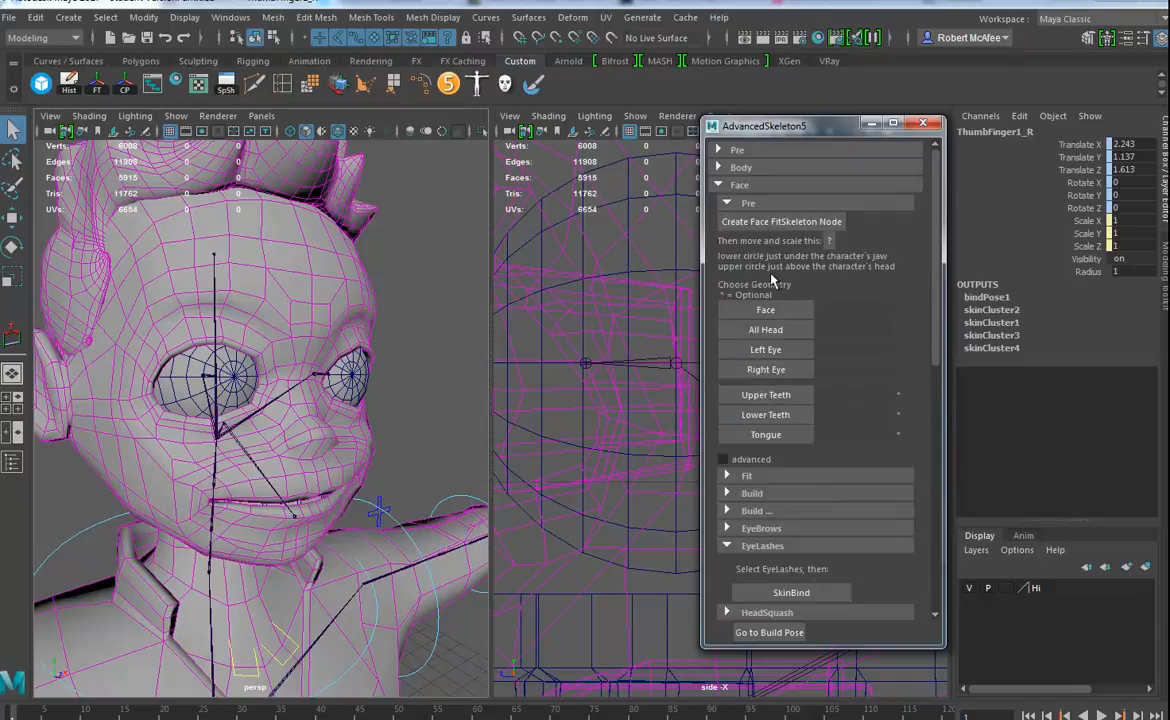
pyautogui.click(779, 223)
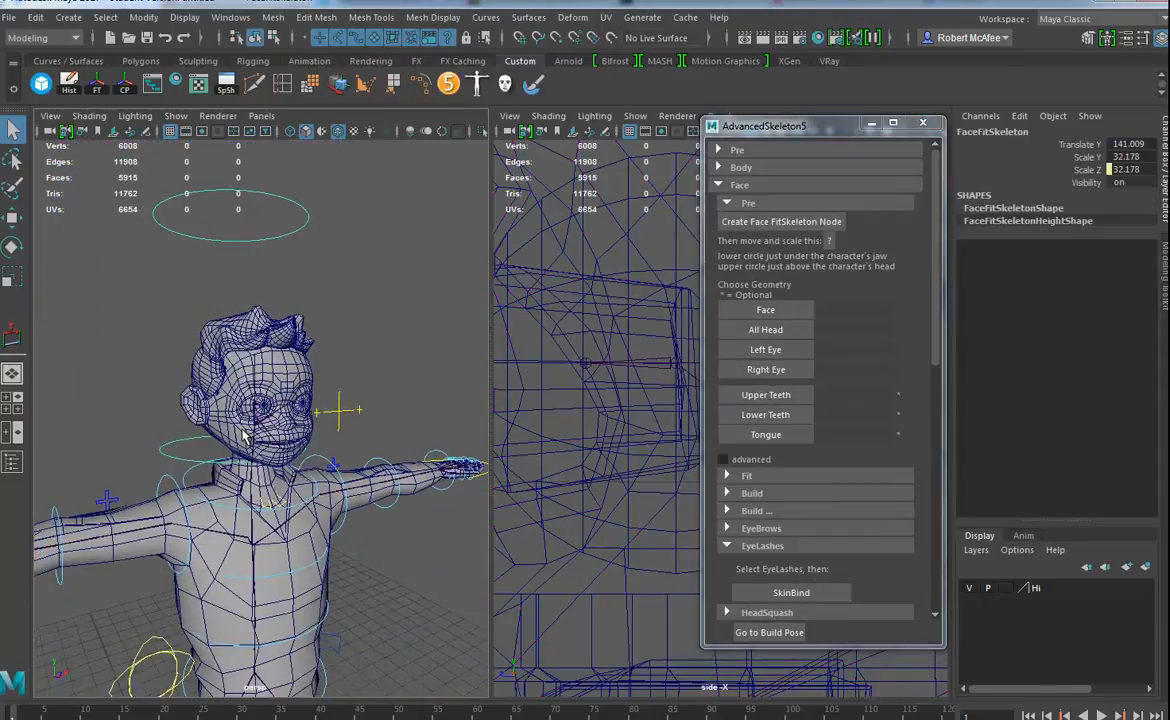
# - Scale the FaceFitSkeleton to about 18.974 in Y and Z, placing its upper circle just above the character's head
pyautogui.moveTo(319, 429)
pyautogui.keyDown('alt'); pyautogui.mouseDown()
pyautogui.moveTo(365, 431)
pyautogui.moveTo(324, 433)
pyautogui.mouseUp(); pyautogui.keyUp('alt')
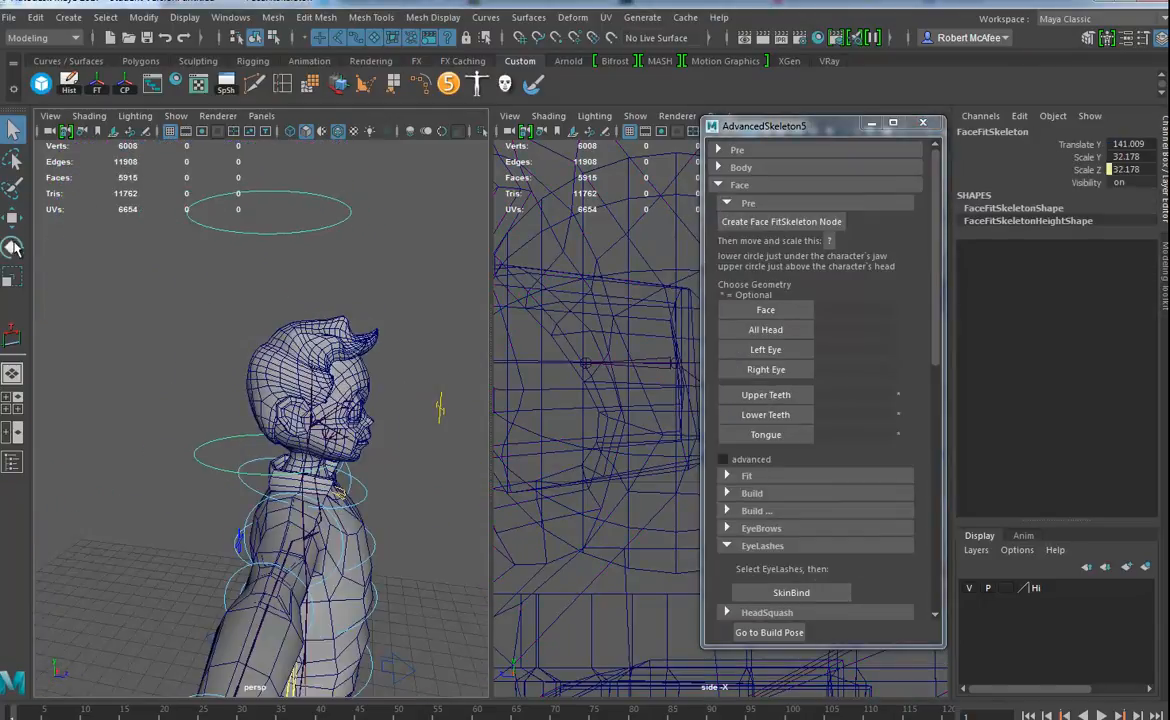
pyautogui.click(13, 277)
pyautogui.moveTo(267, 452); pyautogui.dragTo(196, 457)
pyautogui.keyDown('alt'); pyautogui.moveTo(326, 481); pyautogui.dragTo(272, 459); pyautogui.keyUp('alt')
pyautogui.keyDown('alt'); pyautogui.moveTo(645, 391); pyautogui.dragTo(515, 389, button='right'); pyautogui.keyUp('alt')
pyautogui.keyDown('alt'); pyautogui.moveTo(515, 389); pyautogui.dragTo(596, 397, button='middle'); pyautogui.keyUp('alt')
pyautogui.keyDown('alt'); pyautogui.moveTo(596, 397); pyautogui.dragTo(535, 433, button='right'); pyautogui.keyUp('alt')
pyautogui.keyDown('alt'); pyautogui.moveTo(535, 433); pyautogui.dragTo(460, 441, button='middle'); pyautogui.keyUp('alt')
pyautogui.moveTo(666, 451); pyautogui.dragTo(665, 445)
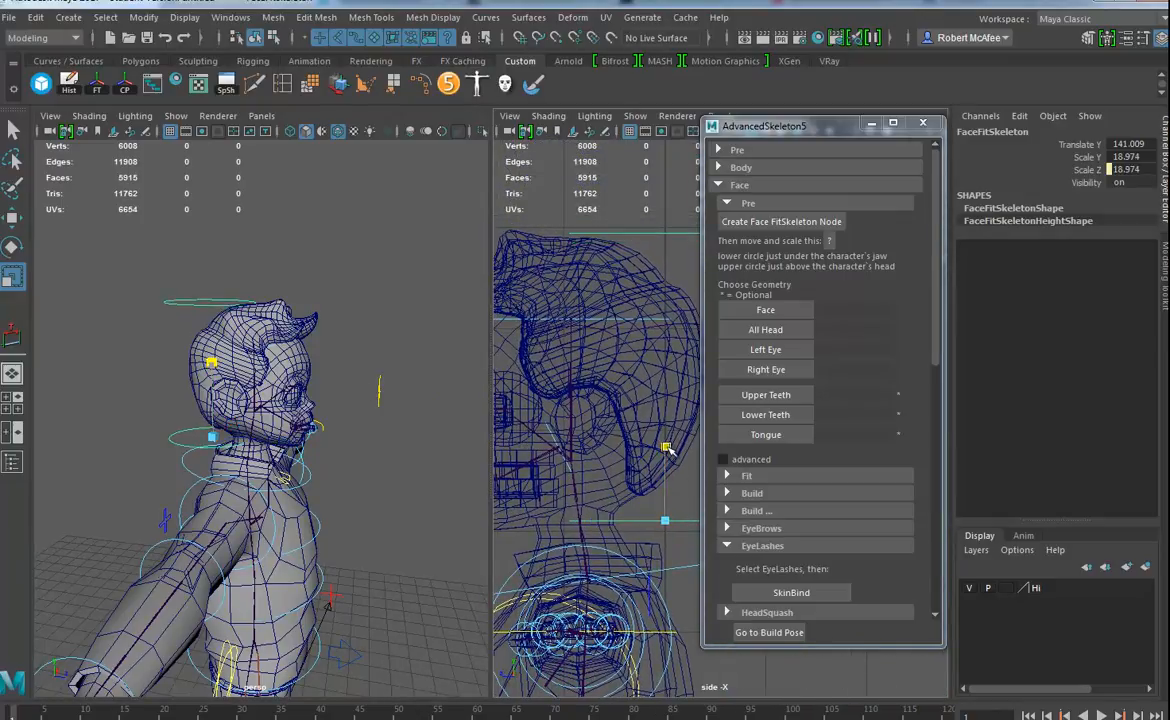
pyautogui.keyDown('alt'); pyautogui.moveTo(621, 487); pyautogui.dragTo(679, 455, button='middle'); pyautogui.keyUp('alt')
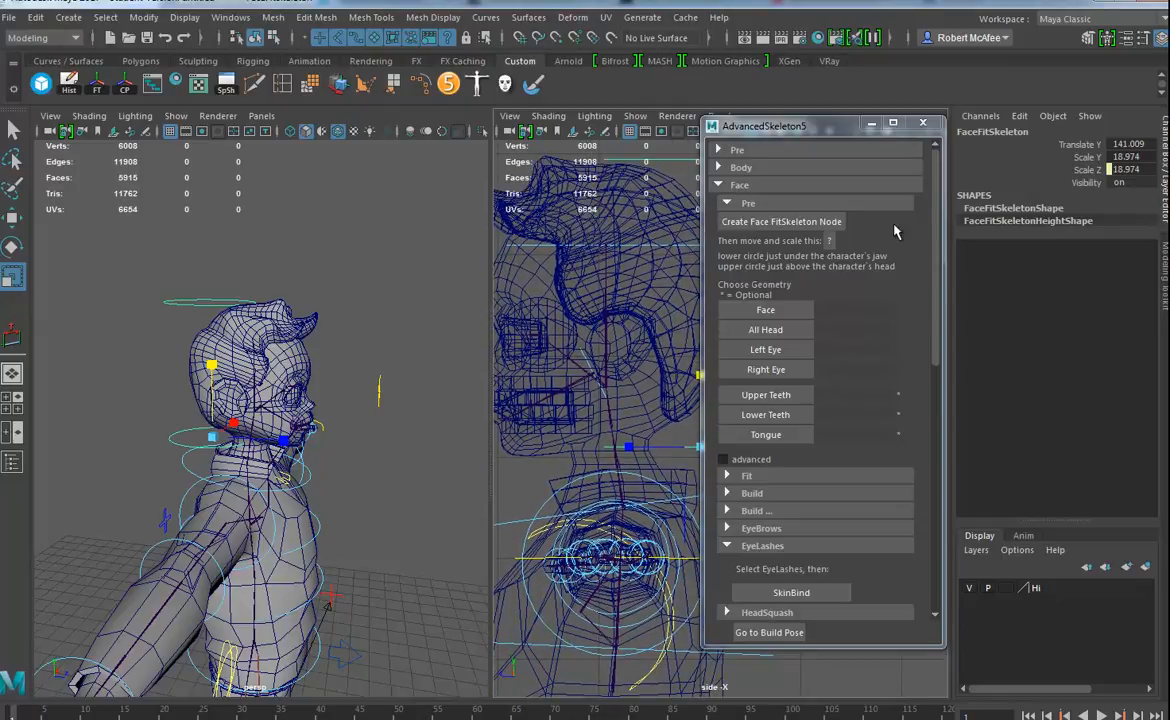
pyautogui.keyDown('alt'); pyautogui.moveTo(437, 526); pyautogui.dragTo(350, 517, button='right'); pyautogui.keyUp('alt')
pyautogui.keyDown('alt'); pyautogui.moveTo(657, 469); pyautogui.dragTo(616, 425, button='middle'); pyautogui.keyUp('alt')
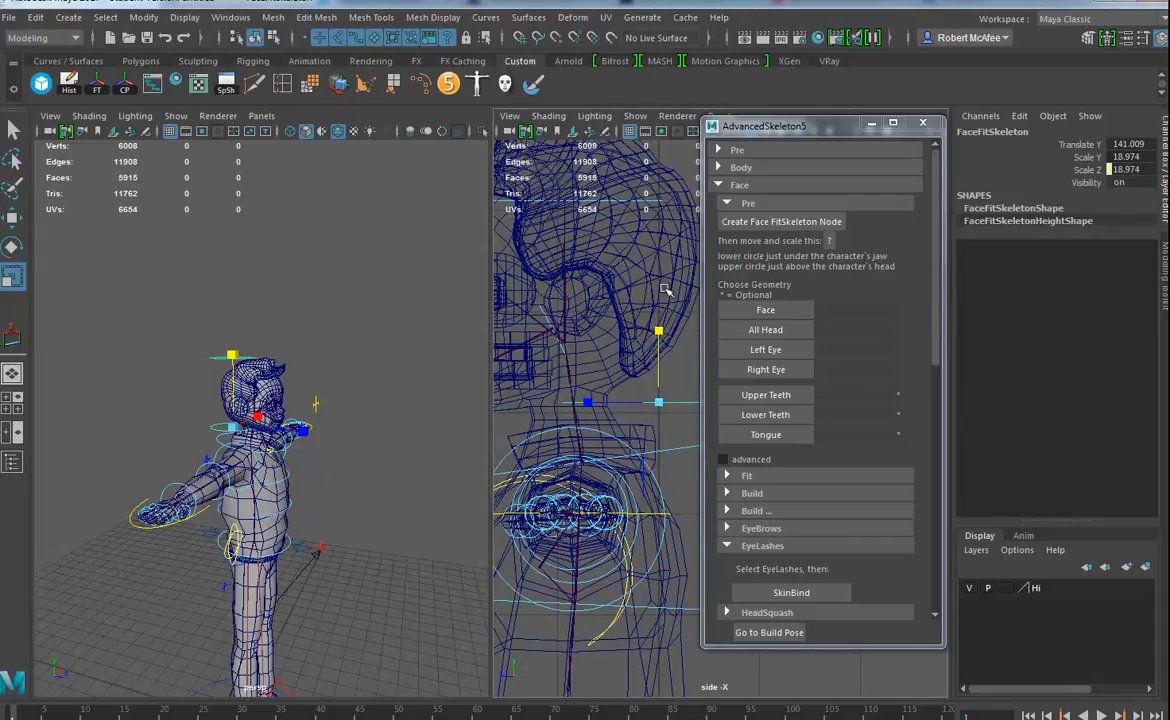
# - Check the FaceFitSkeleton circles against the jaw and head in the side and perspective views, then clear the selection
pyautogui.press('space')
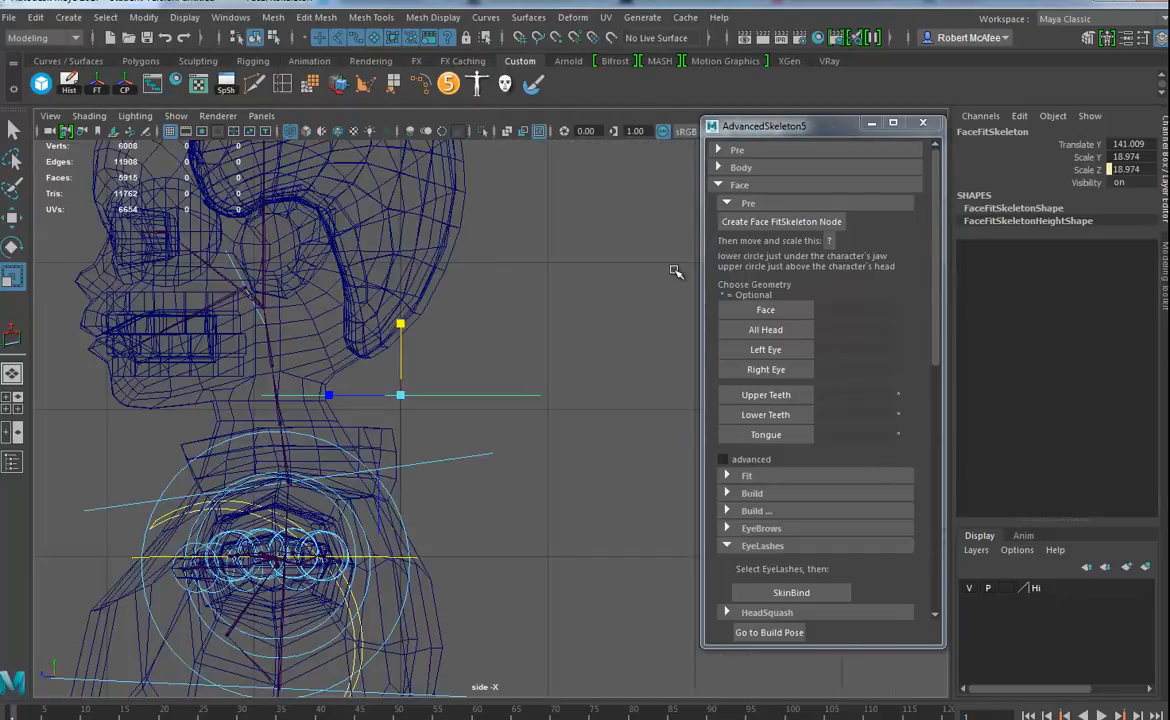
pyautogui.scroll(-2, 494, 394)
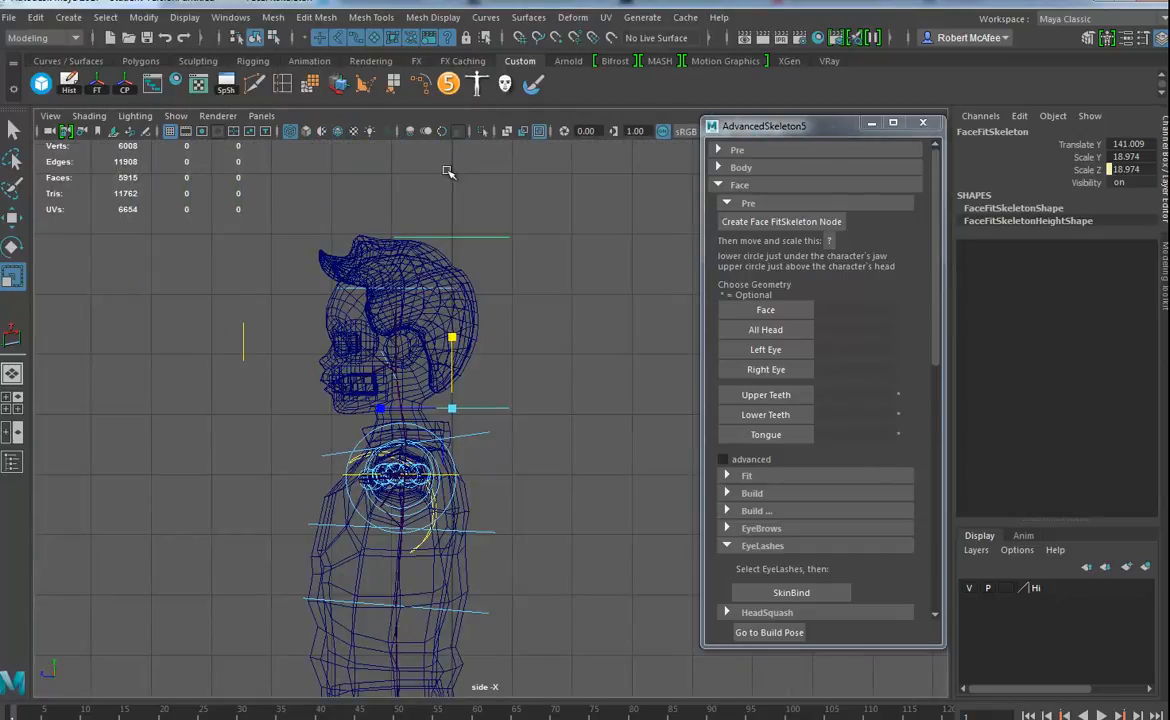
pyautogui.keyDown('alt'); pyautogui.moveTo(356, 292); pyautogui.dragTo(378, 268, button='middle'); pyautogui.keyUp('alt')
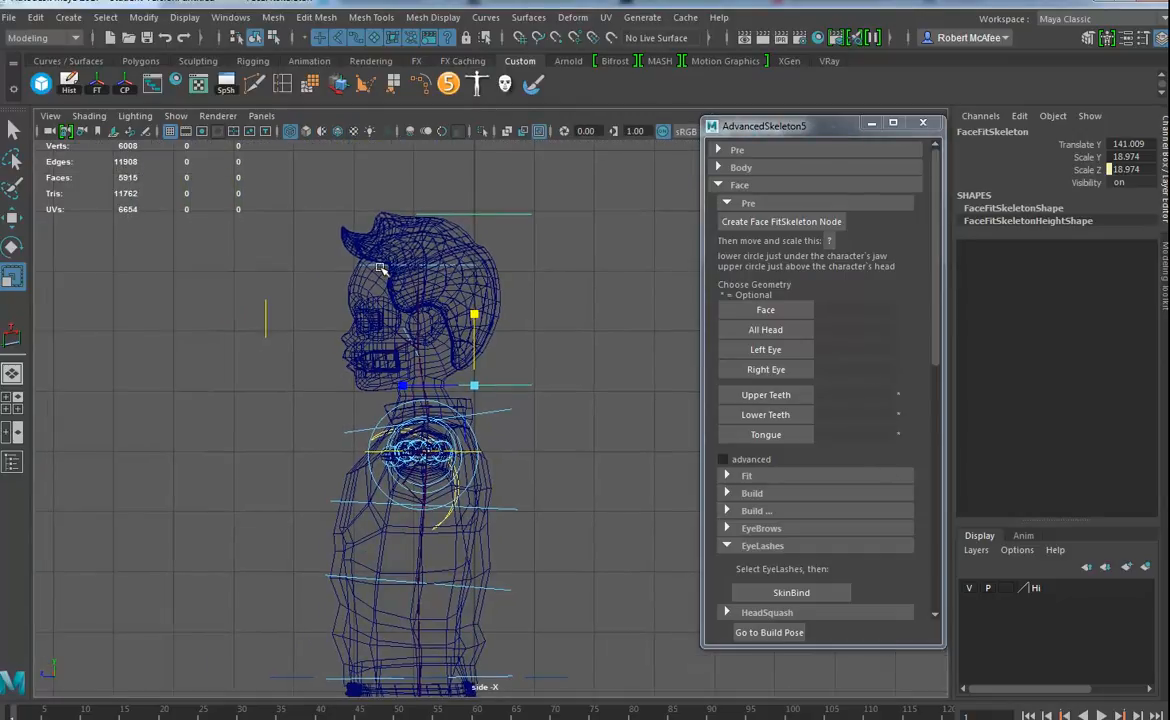
pyautogui.press('space')
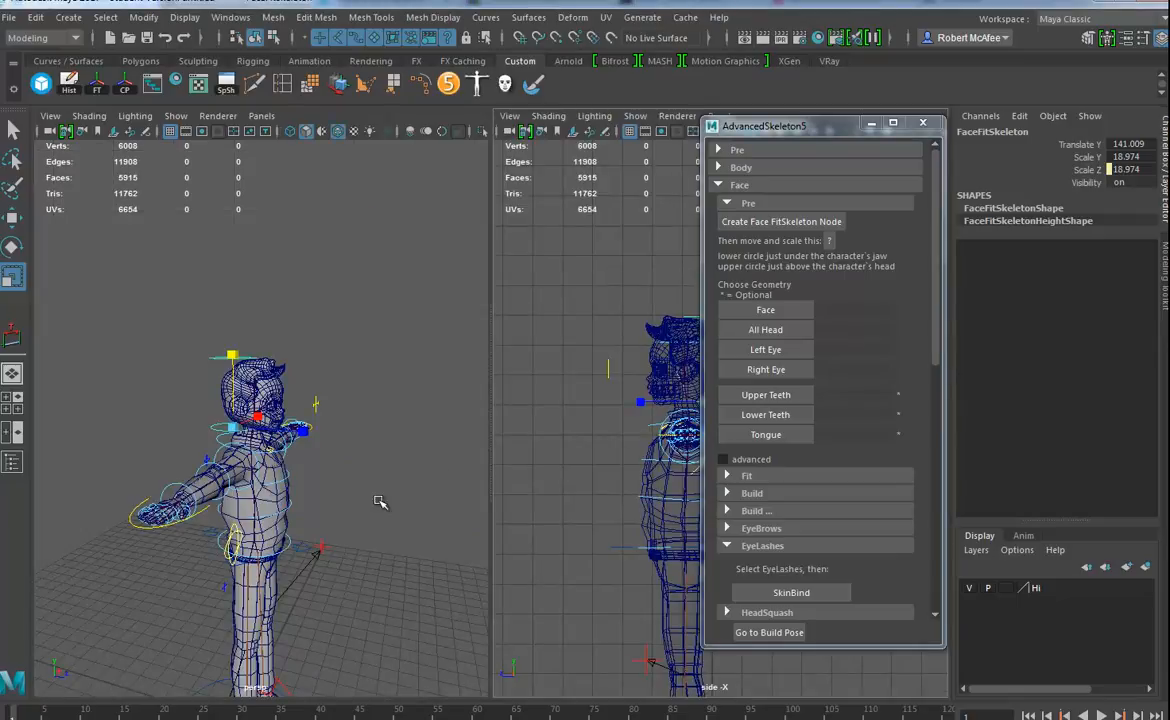
pyautogui.keyDown('alt'); pyautogui.moveTo(379, 502); pyautogui.dragTo(410, 413); pyautogui.keyUp('alt')
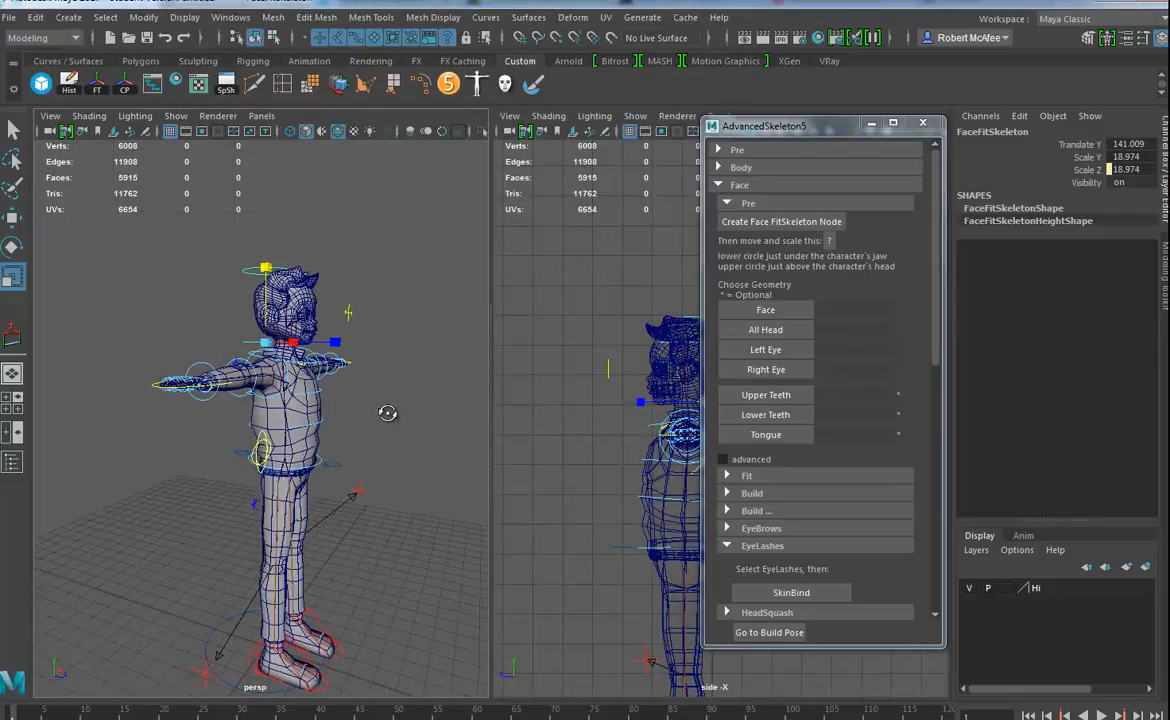
pyautogui.keyDown('alt'); pyautogui.moveTo(293, 429); pyautogui.dragTo(328, 434); pyautogui.keyUp('alt')
pyautogui.keyDown('alt'); pyautogui.moveTo(328, 434); pyautogui.dragTo(418, 452, button='right'); pyautogui.keyUp('alt')
pyautogui.keyDown('alt'); pyautogui.moveTo(408, 395); pyautogui.dragTo(367, 517, button='middle'); pyautogui.keyUp('alt')
pyautogui.click(425, 257)
pyautogui.keyDown('alt'); pyautogui.moveTo(250, 480); pyautogui.dragTo(323, 514, button='right'); pyautogui.keyUp('alt')
pyautogui.keyDown('alt'); pyautogui.moveTo(323, 514); pyautogui.dragTo(389, 328); pyautogui.keyUp('alt')
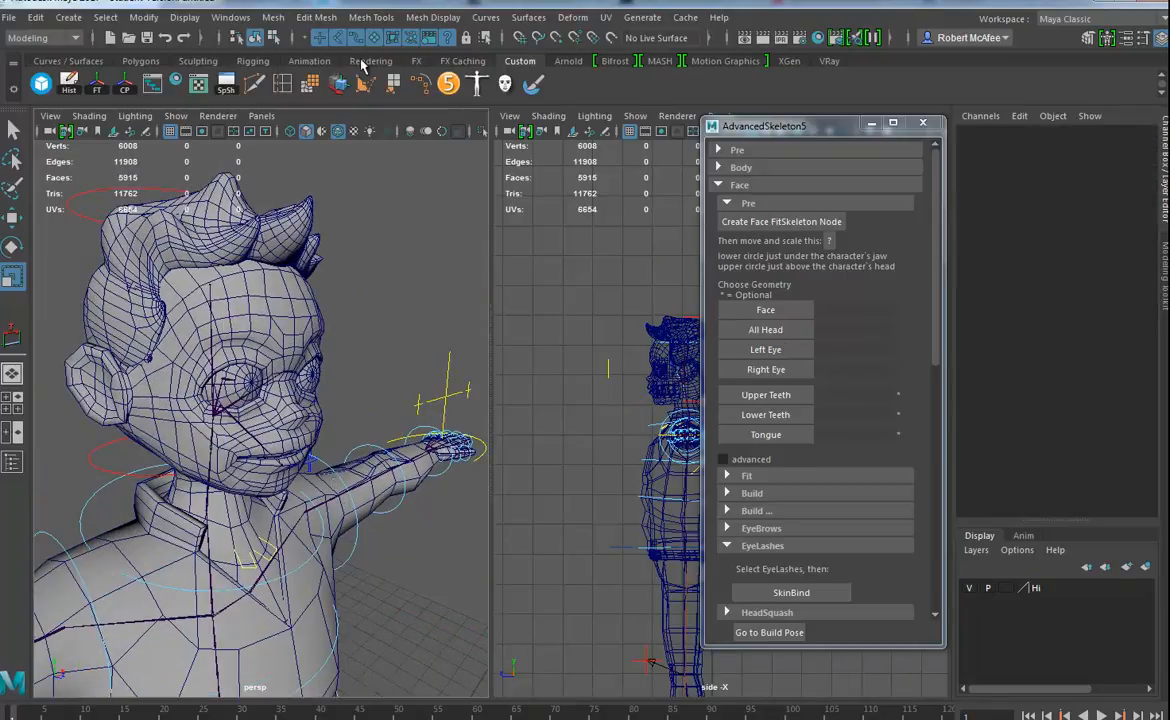
# - Open the Outliner with the geo group expanded and place it beside the head in the enlarged perspective view
pyautogui.click(238, 22)
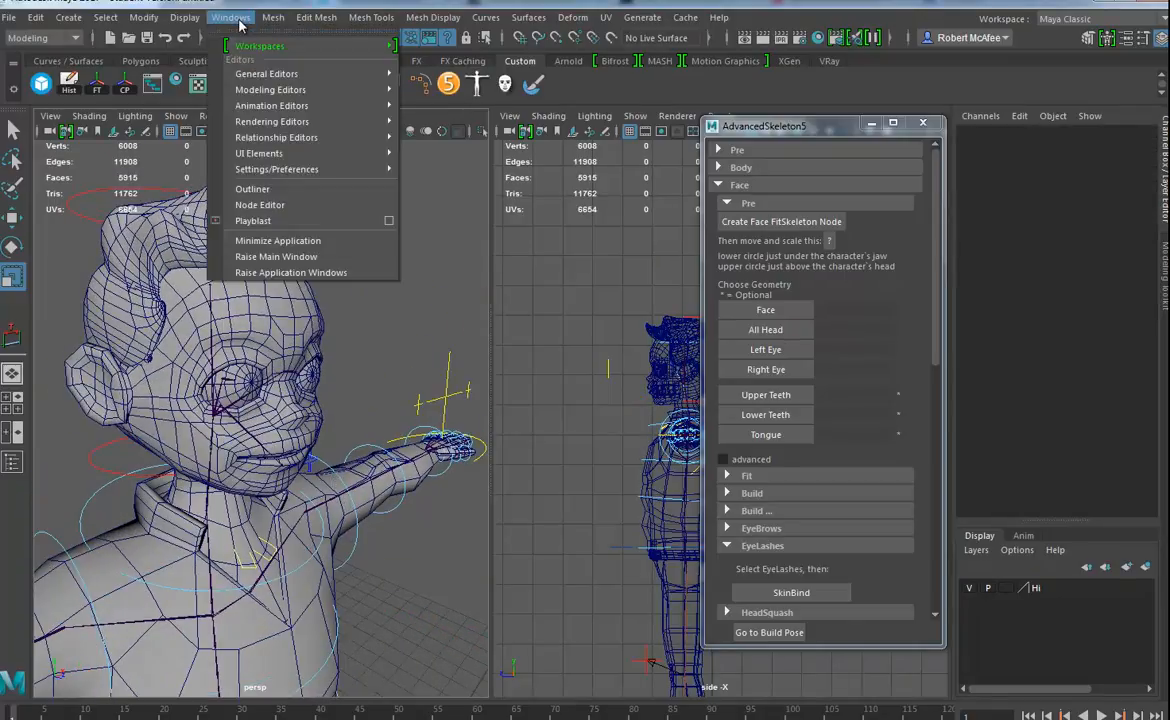
pyautogui.click(253, 189)
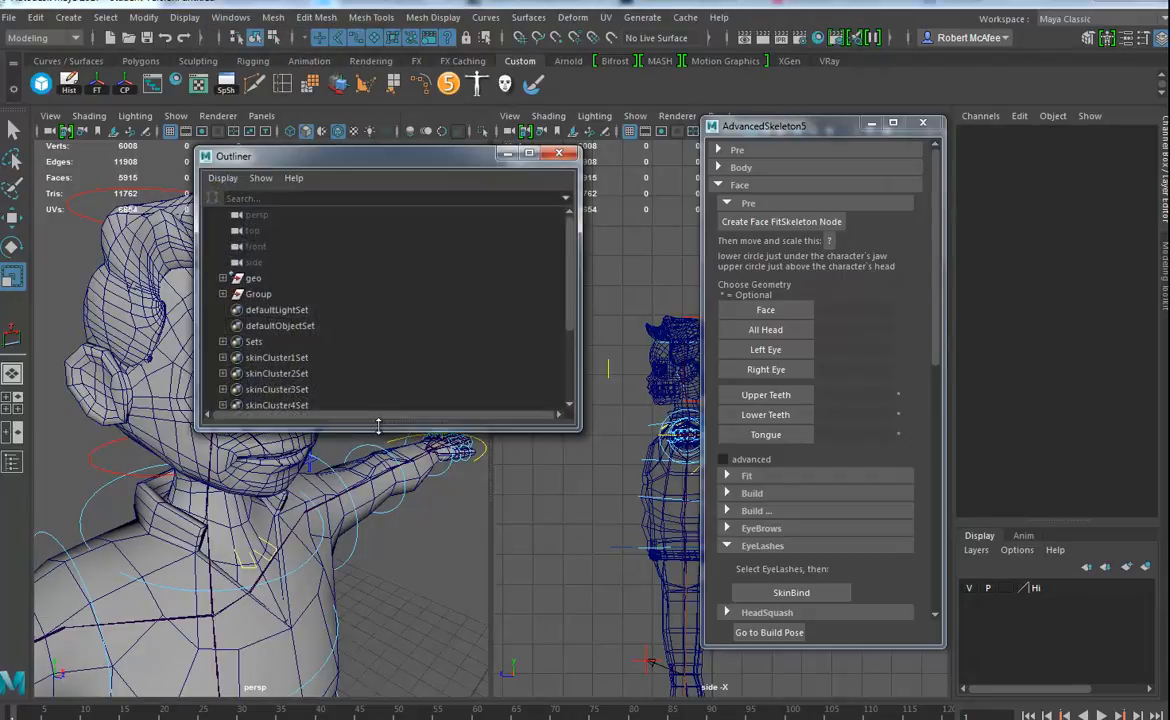
pyautogui.click(224, 279)
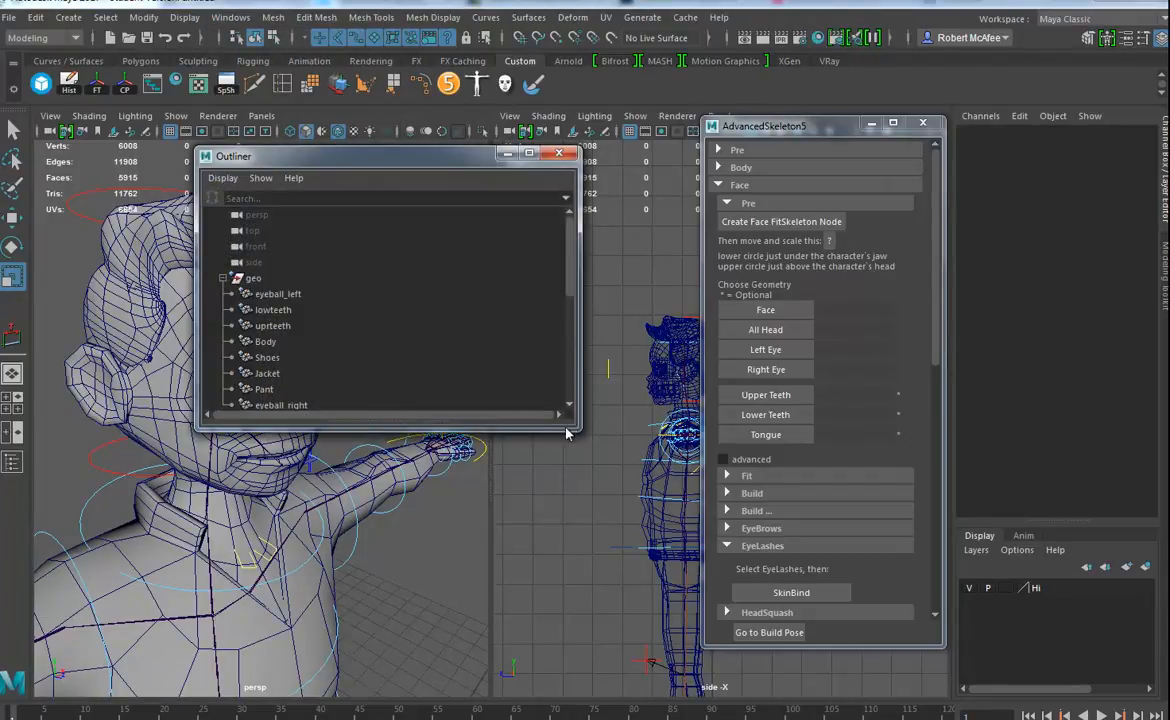
pyautogui.moveTo(579, 428); pyautogui.dragTo(385, 560)
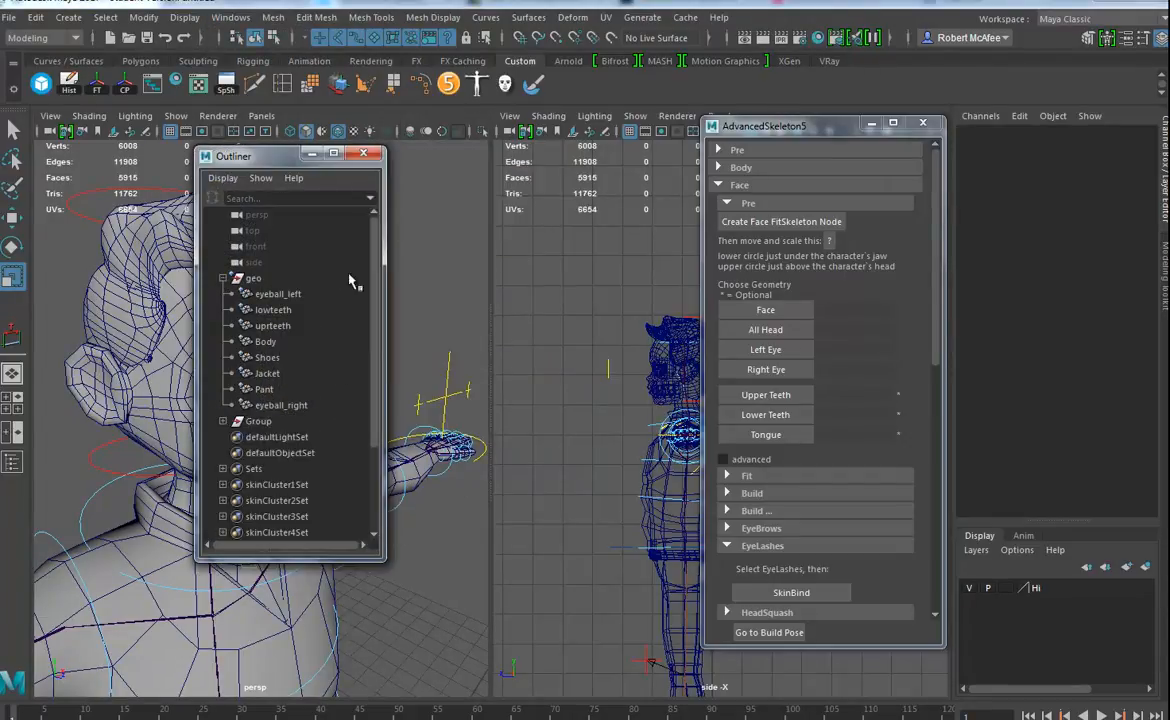
pyautogui.moveTo(273, 161); pyautogui.dragTo(371, 157)
pyautogui.press('space')
pyautogui.keyDown('alt'); pyautogui.moveTo(522, 511); pyautogui.dragTo(442, 414, button='right'); pyautogui.keyUp('alt')
pyautogui.moveTo(384, 160); pyautogui.dragTo(128, 163)
# - Assign the Body mesh as the Face geometry
pyautogui.keyDown('alt'); pyautogui.moveTo(493, 385); pyautogui.dragTo(459, 334); pyautogui.keyUp('alt')
pyautogui.click(553, 432)
pyautogui.keyDown('alt'); pyautogui.moveTo(503, 383); pyautogui.dragTo(483, 377); pyautogui.keyUp('alt')
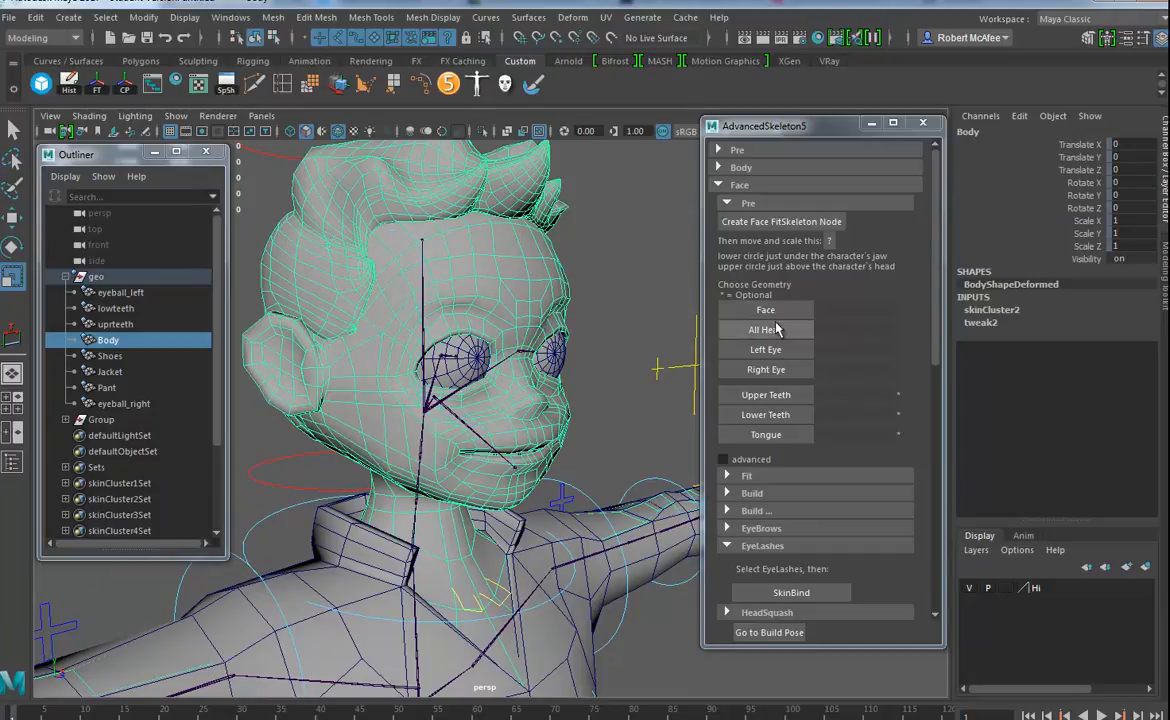
pyautogui.click(765, 310)
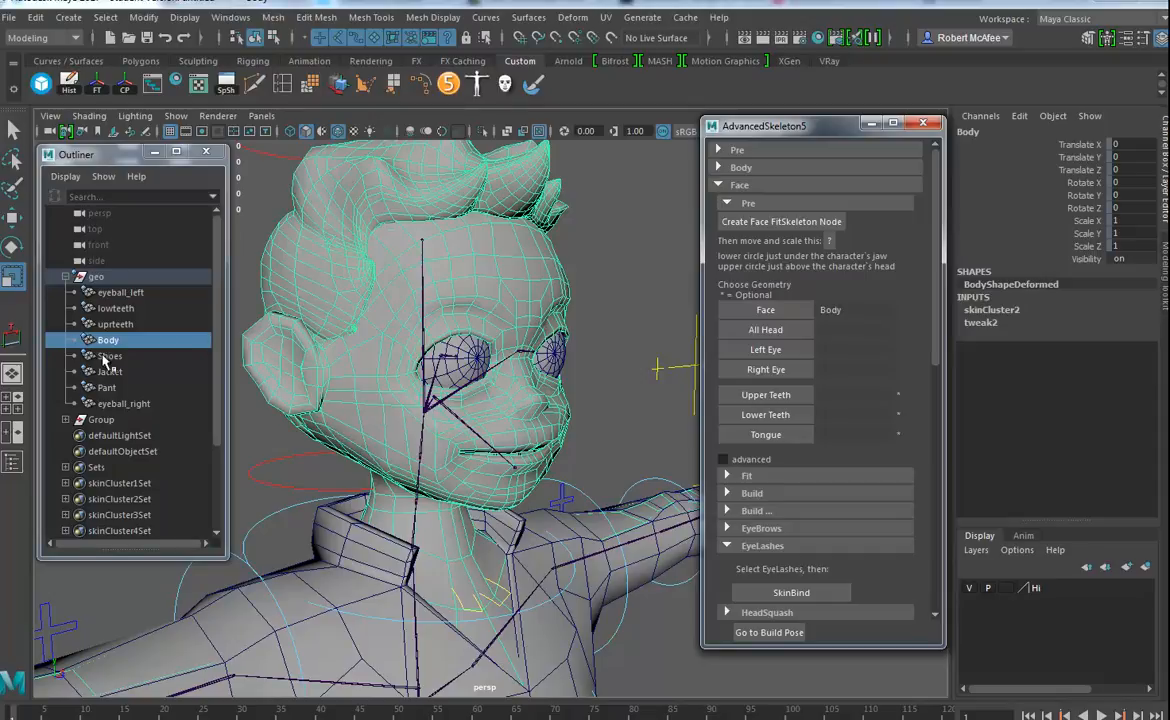
# - Assign Body, uprteeth, lowteeth, eyeball_left and eyeball_right together as the All Head geometry
pyautogui.keyDown('ctrl'); pyautogui.click(108, 324); pyautogui.keyUp('ctrl')
pyautogui.keyDown('ctrl'); pyautogui.click(112, 308); pyautogui.keyUp('ctrl')
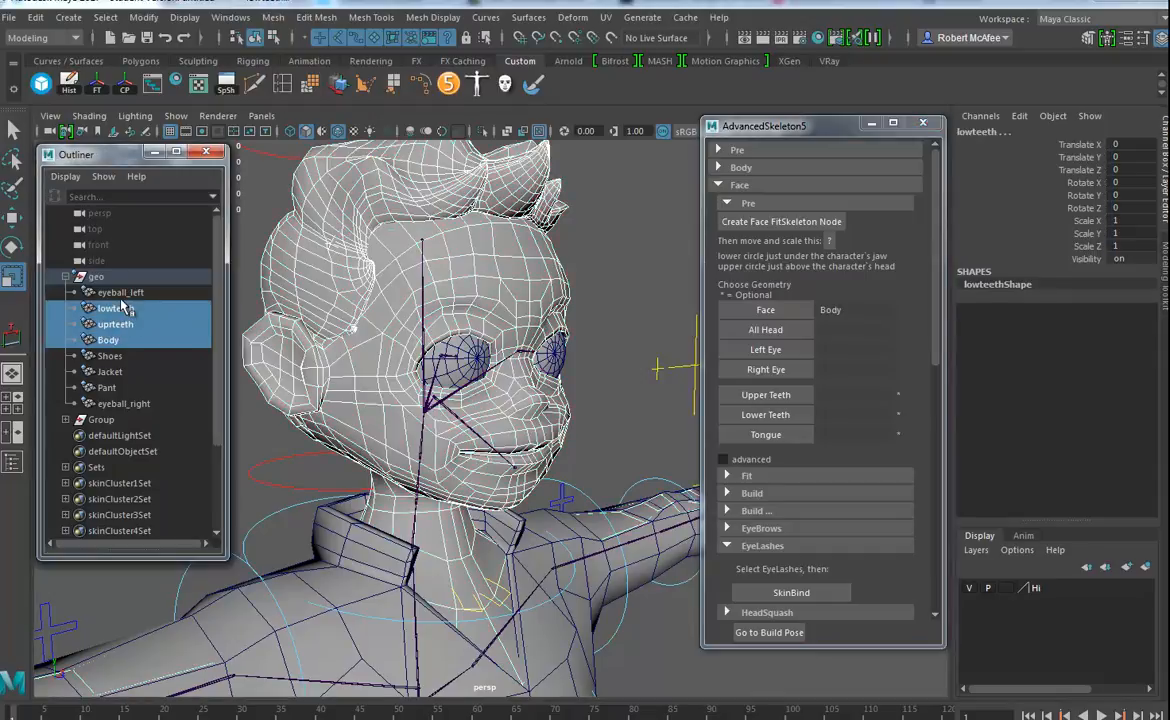
pyautogui.keyDown('ctrl'); pyautogui.click(120, 292); pyautogui.keyUp('ctrl')
pyautogui.keyDown('ctrl'); pyautogui.click(117, 404); pyautogui.keyUp('ctrl')
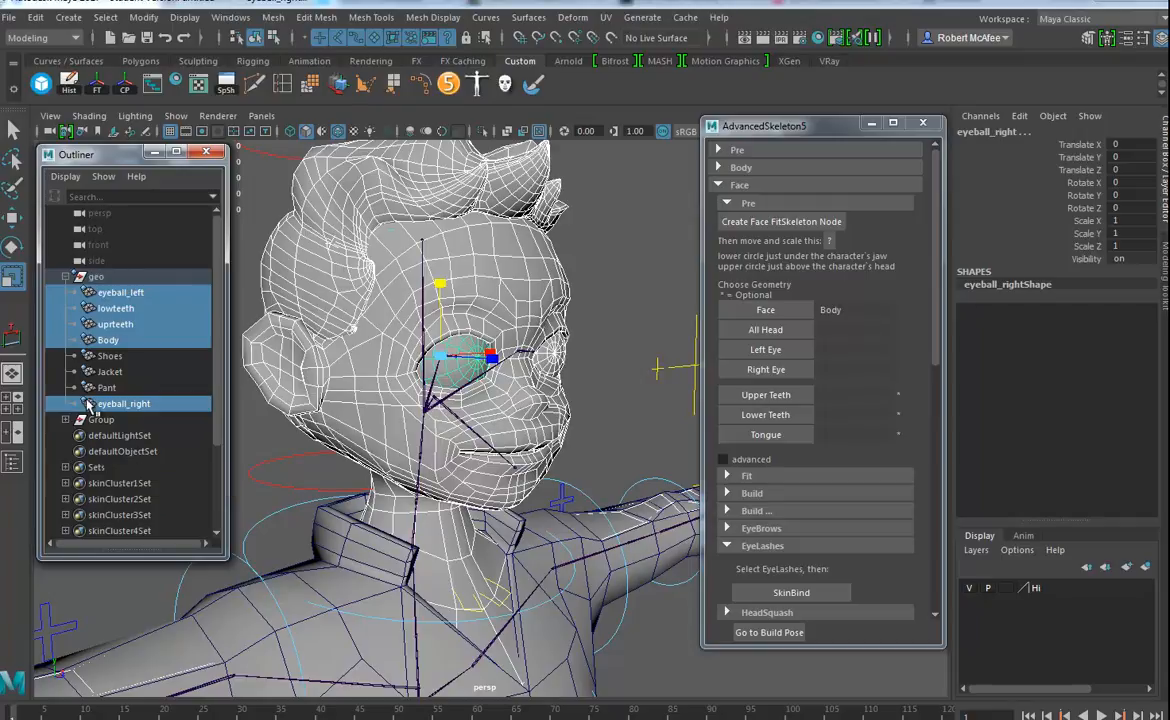
pyautogui.click(65, 420)
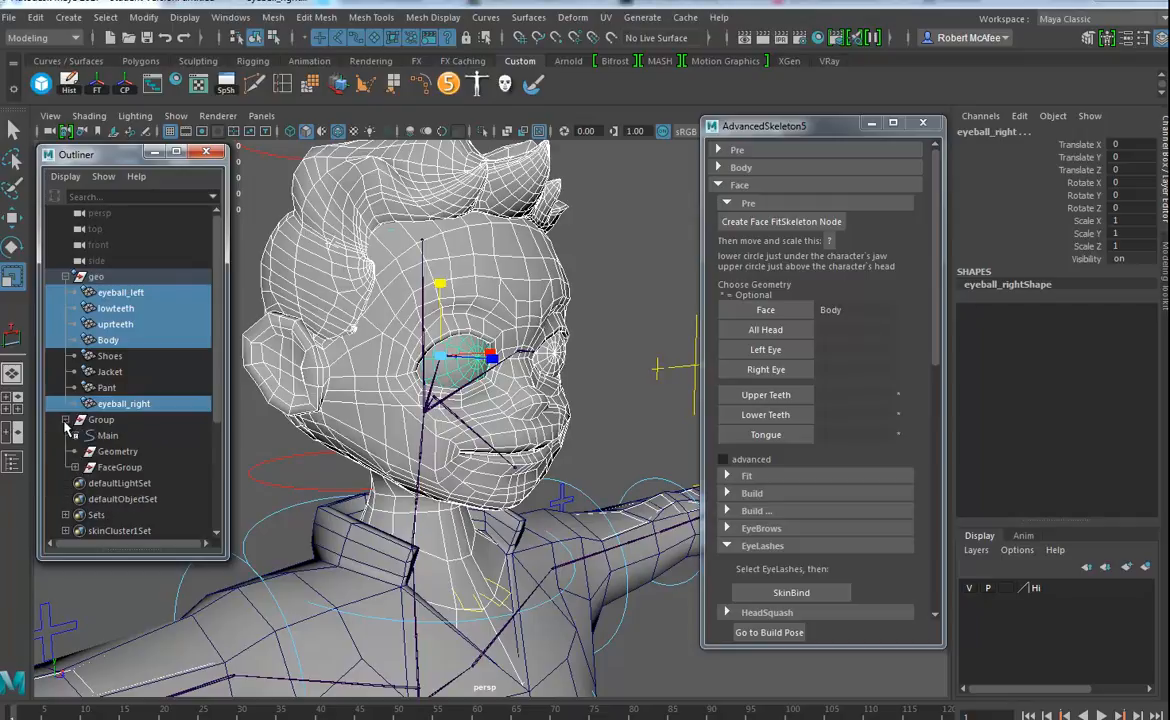
pyautogui.click(65, 420)
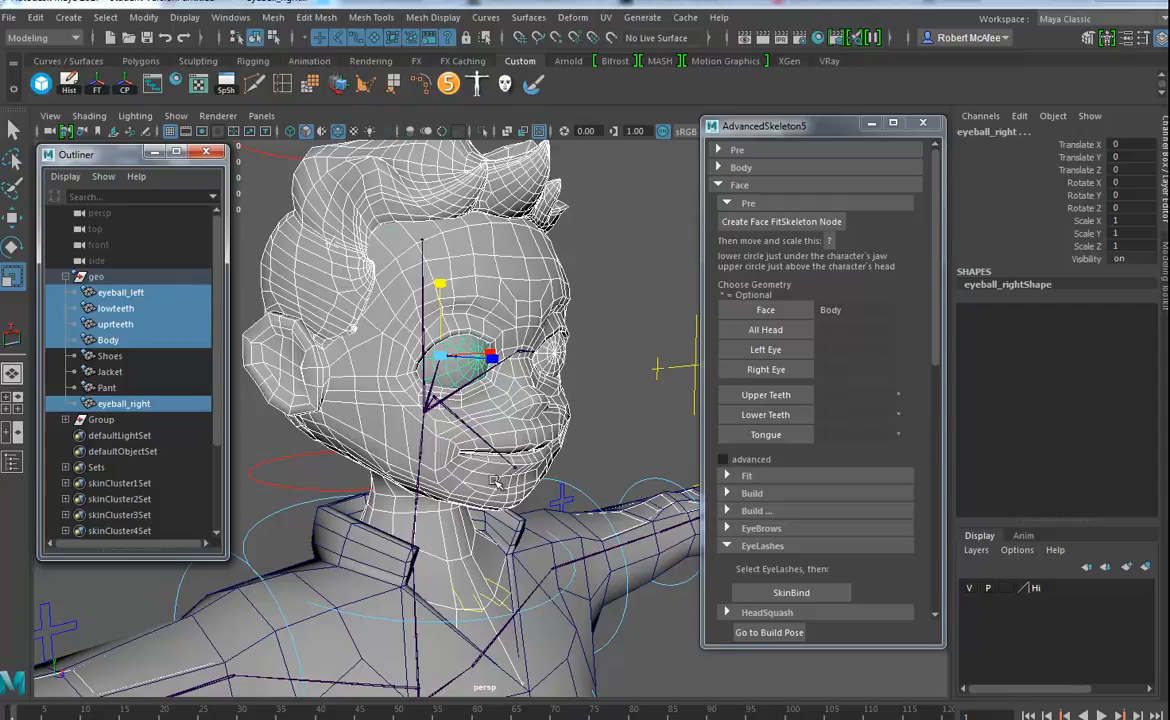
pyautogui.click(770, 349)
# - Assign the eyeball_right mesh as the Left Eye geometry
pyautogui.click(716, 410)
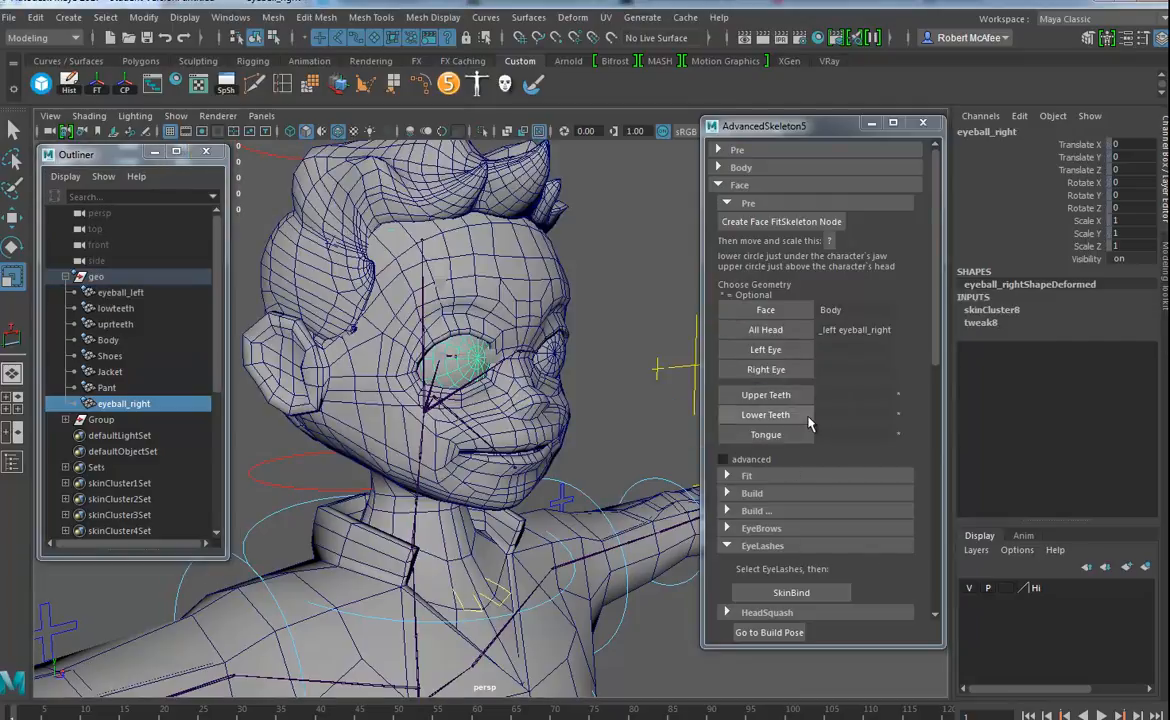
pyautogui.keyDown('alt'); pyautogui.moveTo(501, 434); pyautogui.dragTo(535, 452, button='right'); pyautogui.keyUp('alt')
pyautogui.keyDown('alt'); pyautogui.moveTo(472, 388); pyautogui.dragTo(486, 424, button='middle'); pyautogui.keyUp('alt')
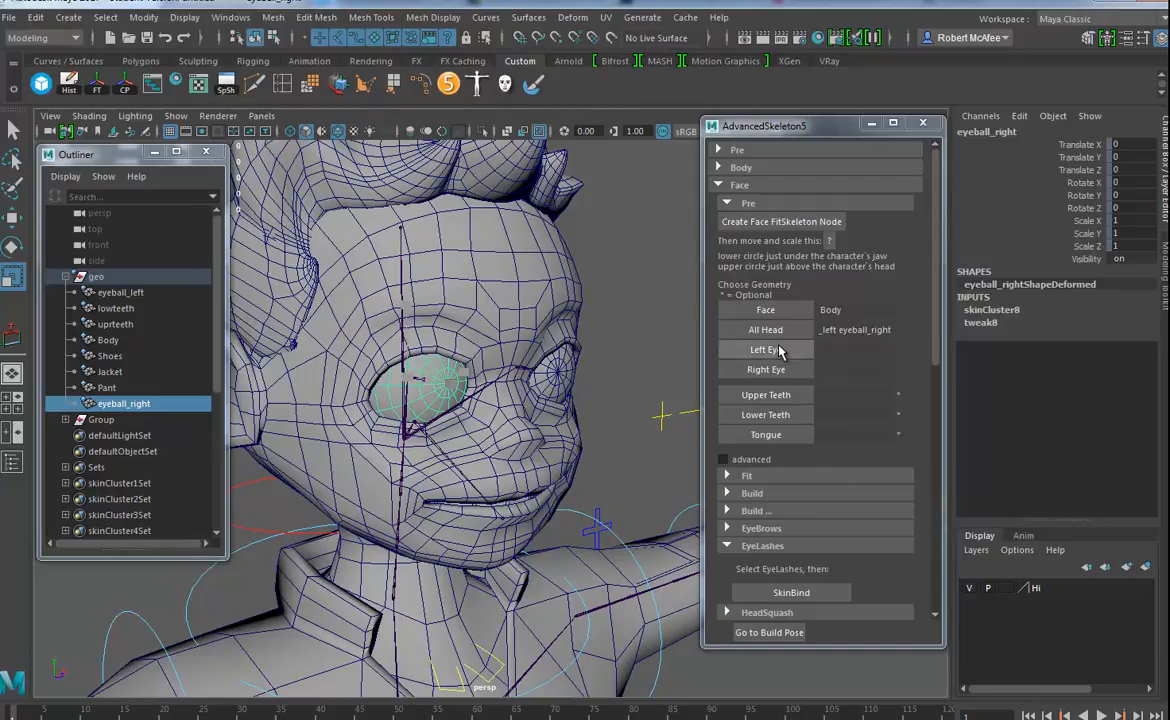
pyautogui.click(780, 350)
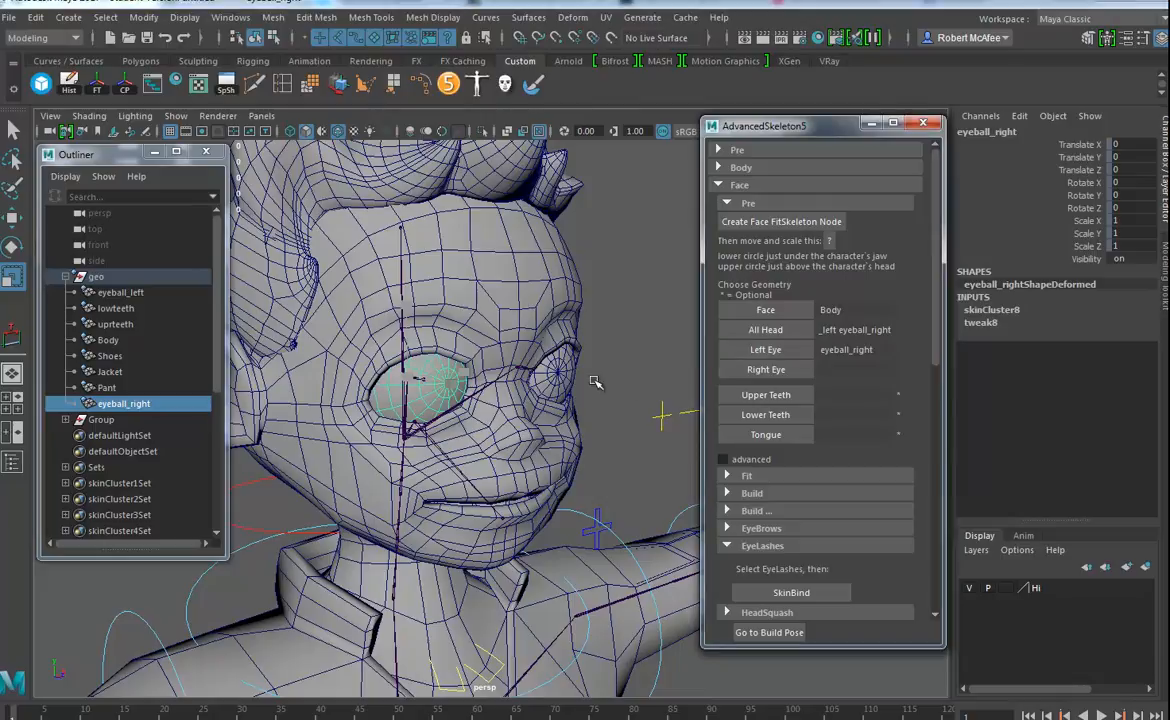
# - Assign eyeball_right as the Right Eye geometry and eyeball_left as the Left Eye geometry
pyautogui.click(560, 378)
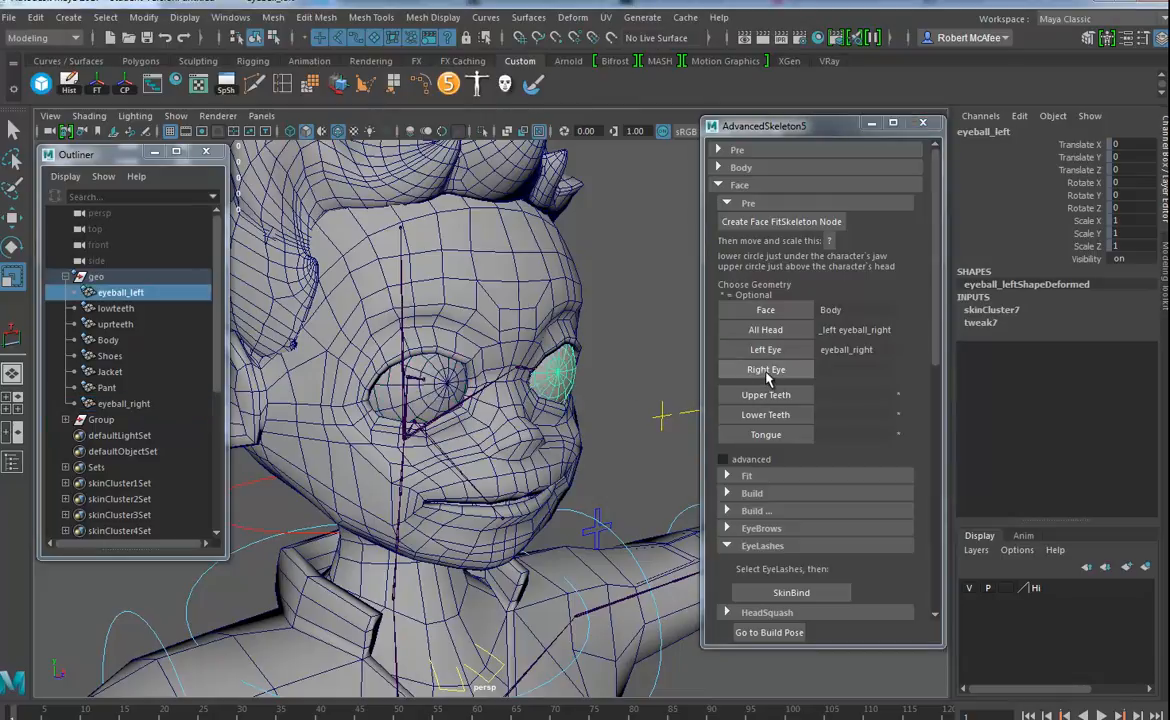
pyautogui.keyDown('alt'); pyautogui.moveTo(456, 421); pyautogui.dragTo(445, 472); pyautogui.keyUp('alt')
pyautogui.keyDown('alt'); pyautogui.moveTo(574, 456); pyautogui.dragTo(503, 424); pyautogui.keyUp('alt')
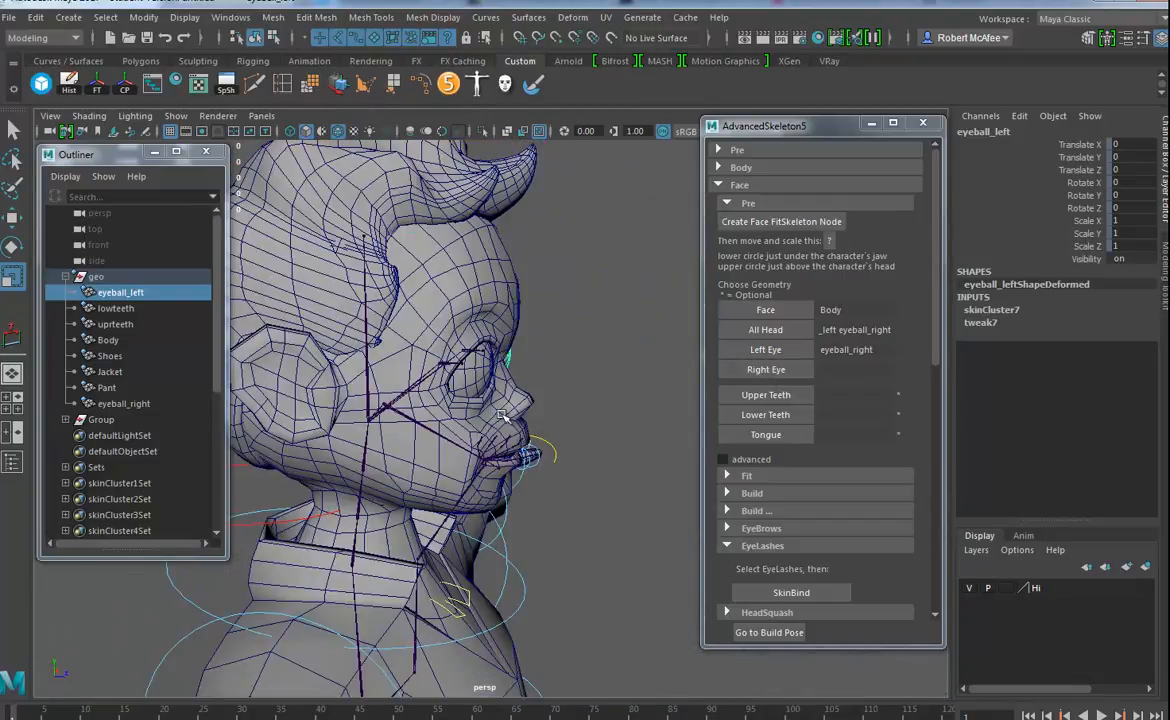
pyautogui.click(472, 378)
pyautogui.keyDown('alt'); pyautogui.moveTo(640, 360); pyautogui.dragTo(597, 368); pyautogui.keyUp('alt')
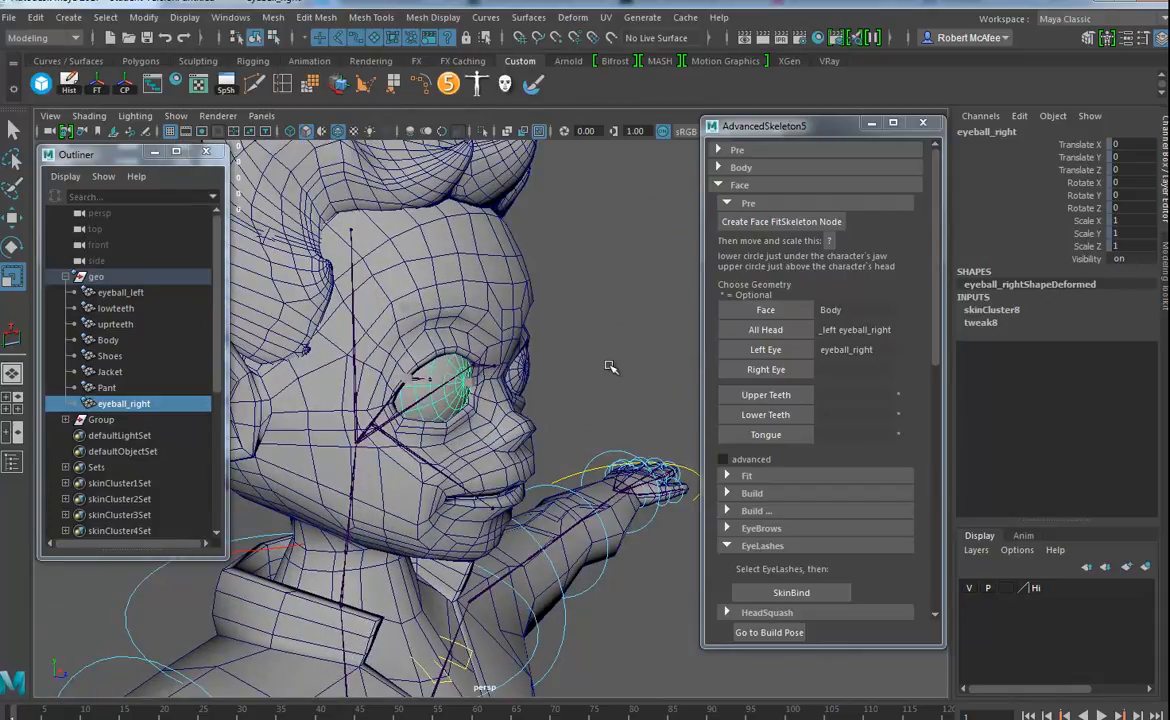
pyautogui.hotkey('ctrl', 'z')
pyautogui.hotkey('ctrl', 'z')
pyautogui.keyDown('alt'); pyautogui.moveTo(519, 423); pyautogui.dragTo(580, 425); pyautogui.keyUp('alt')
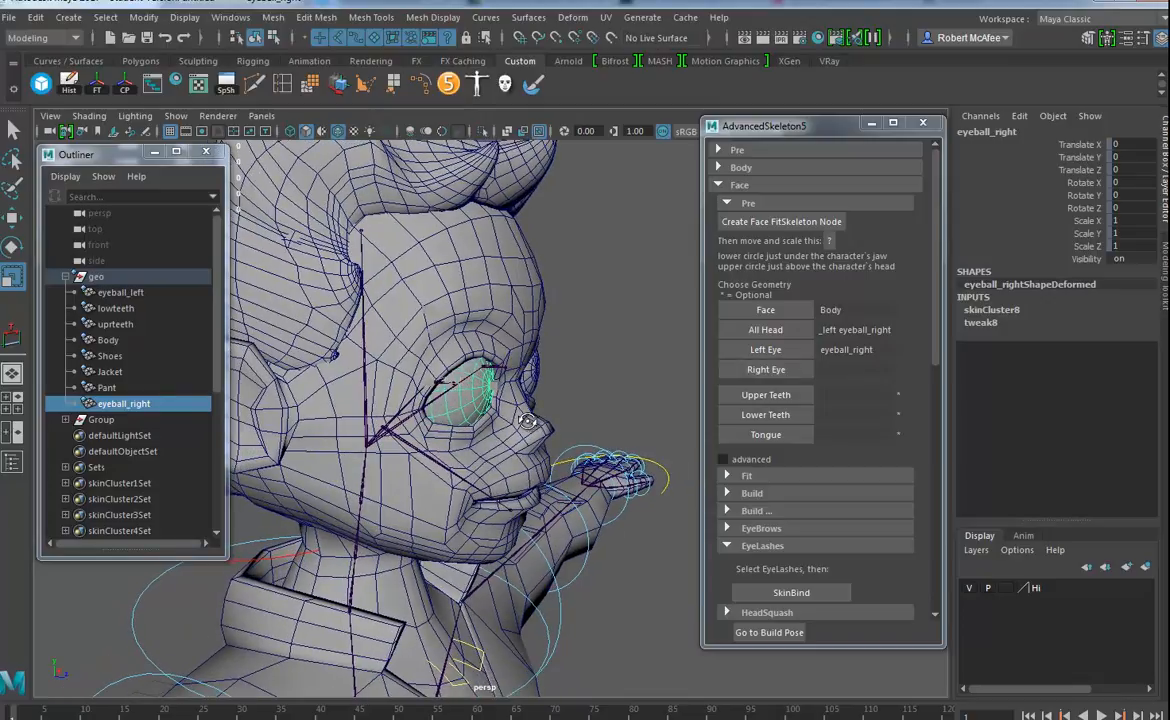
pyautogui.click(754, 372)
pyautogui.hotkey('ctrl', 'z')
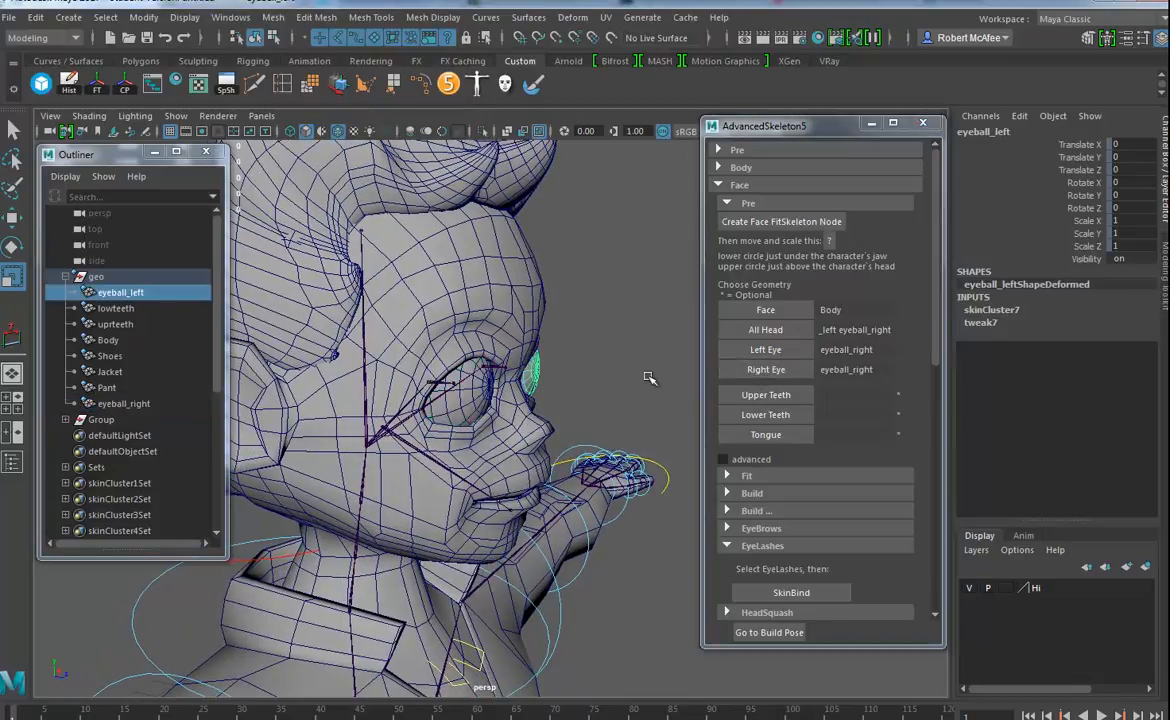
pyautogui.click(778, 351)
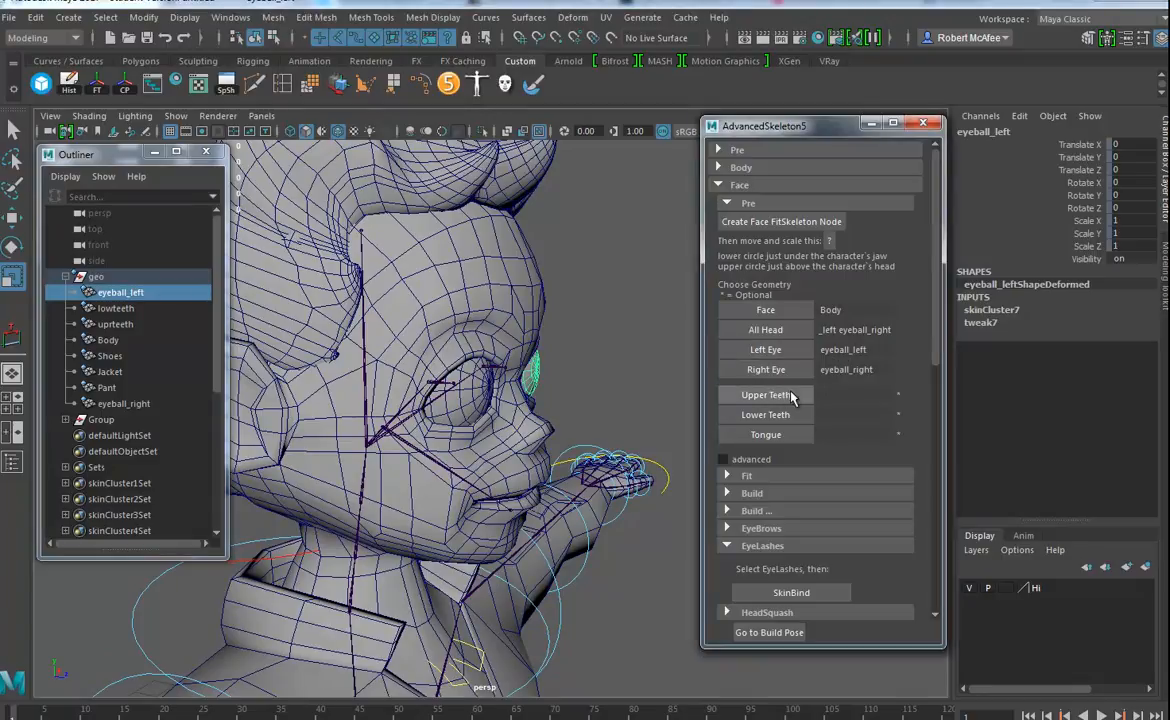
# - Assign uprteeth as the Upper Teeth geometry and lowteeth as the Lower Teeth geometry
pyautogui.keyDown('alt'); pyautogui.moveTo(521, 420); pyautogui.dragTo(340, 415); pyautogui.keyUp('alt')
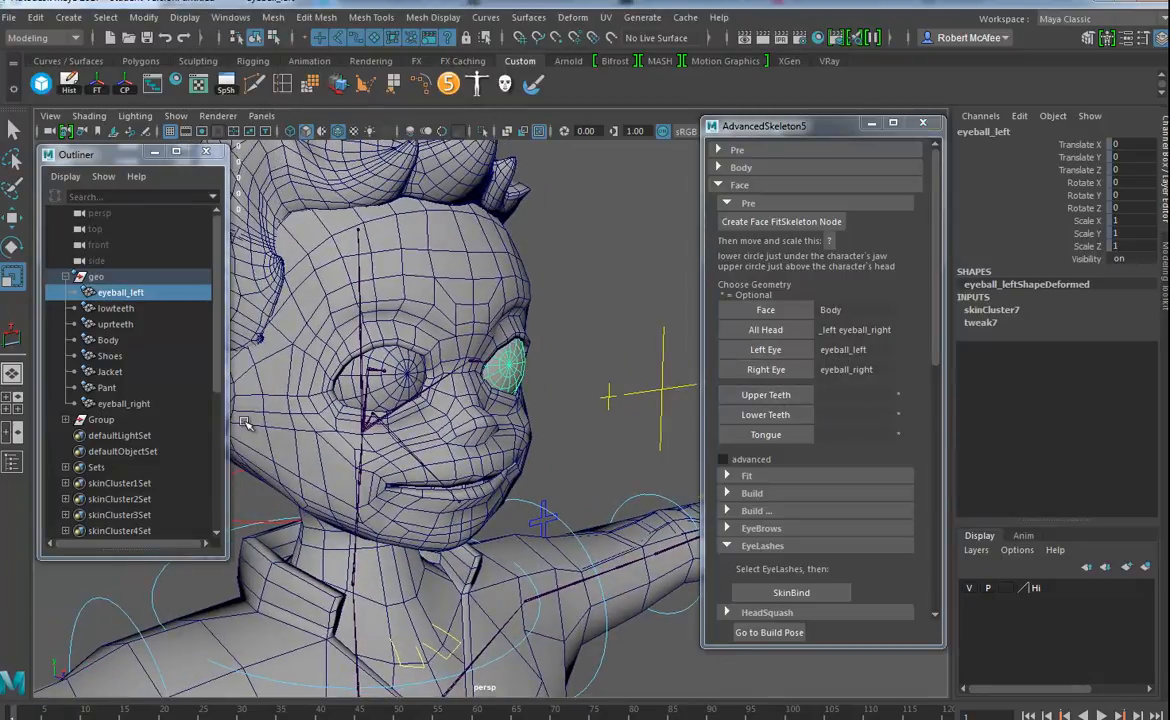
pyautogui.click(115, 324)
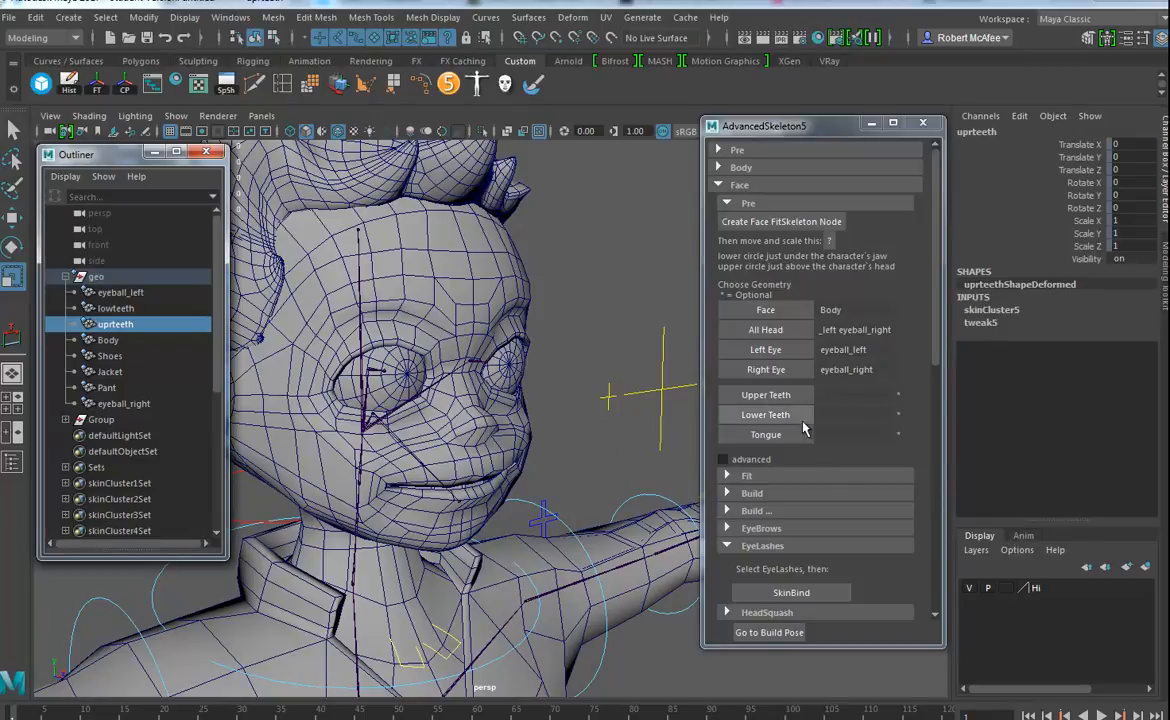
pyautogui.click(765, 395)
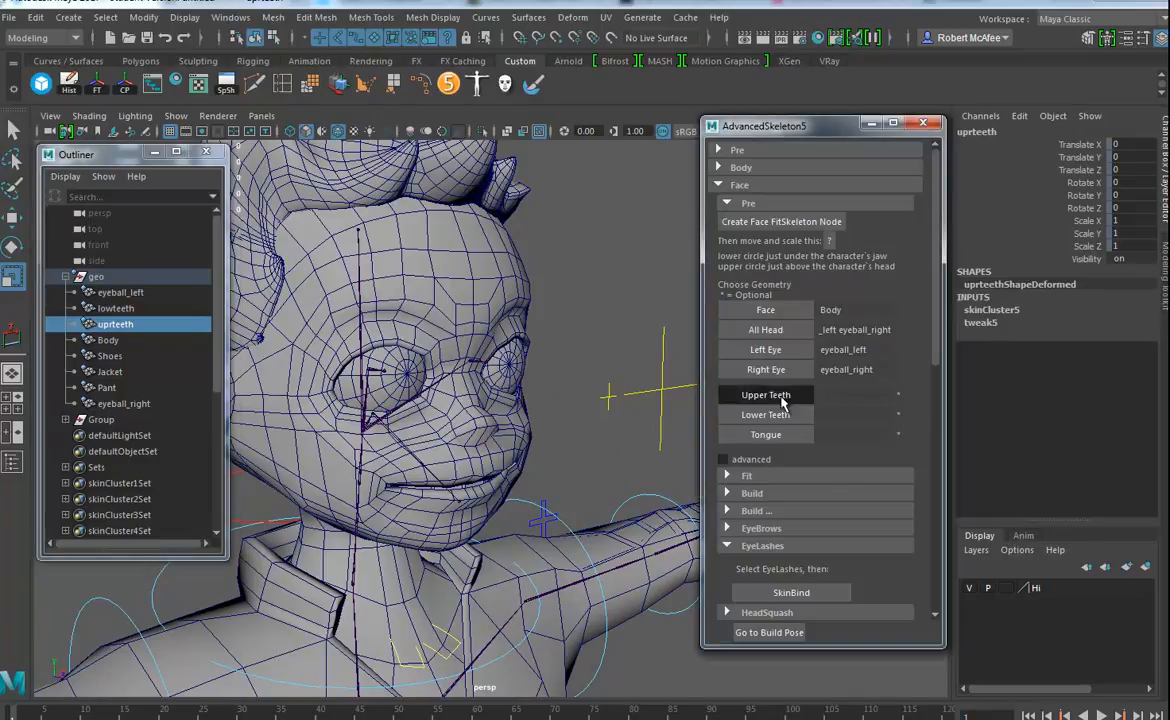
pyautogui.click(115, 309)
pyautogui.click(765, 414)
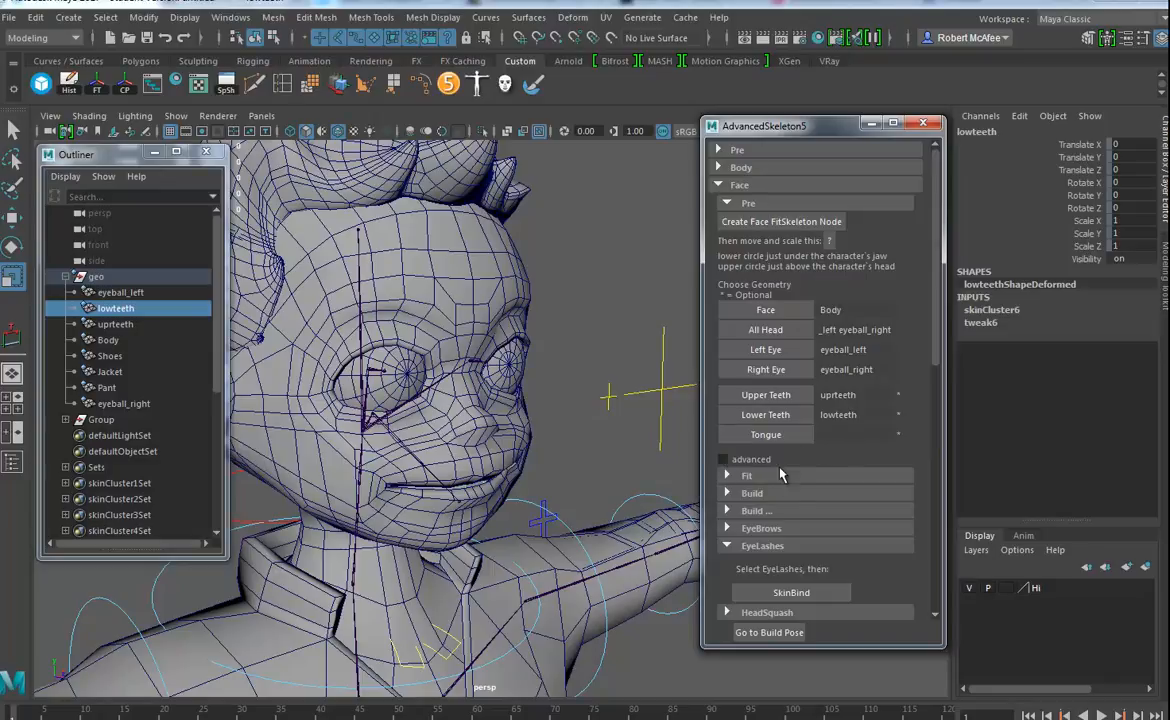
# - In the Face Fit setup, check the EyeBall placement help image and create the EyeBall fit from eyeball_right, replacing the body-setup eyes
pyautogui.scroll(-4, 779, 407)
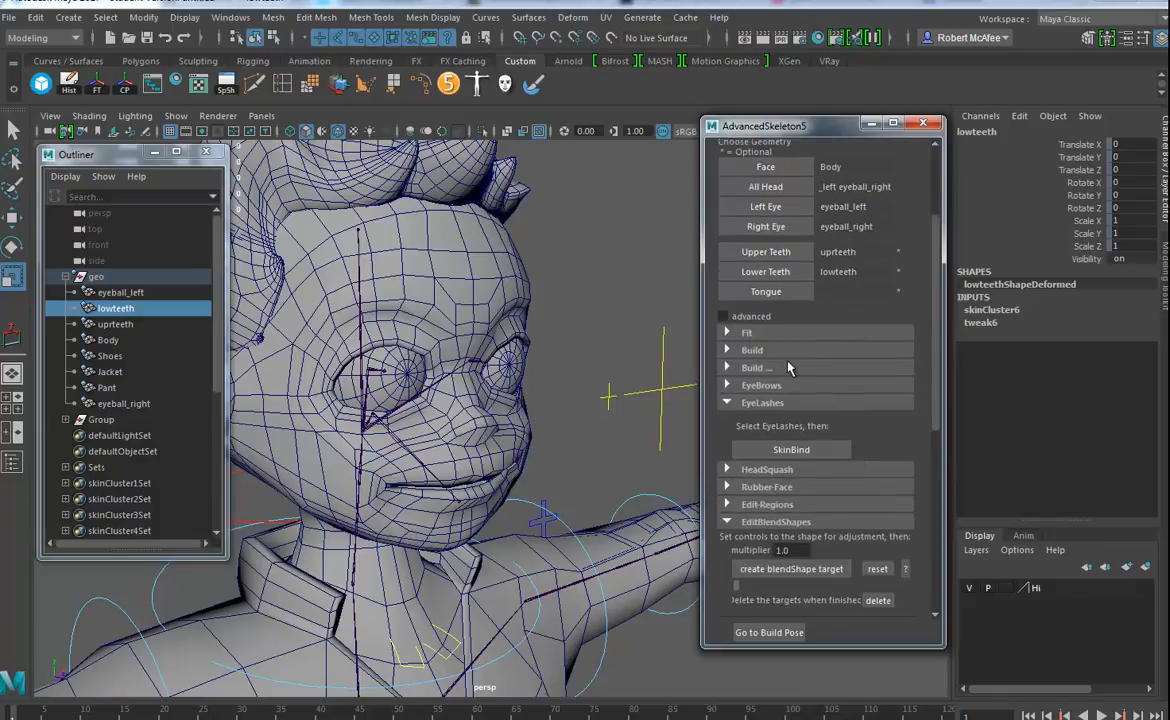
pyautogui.click(735, 334)
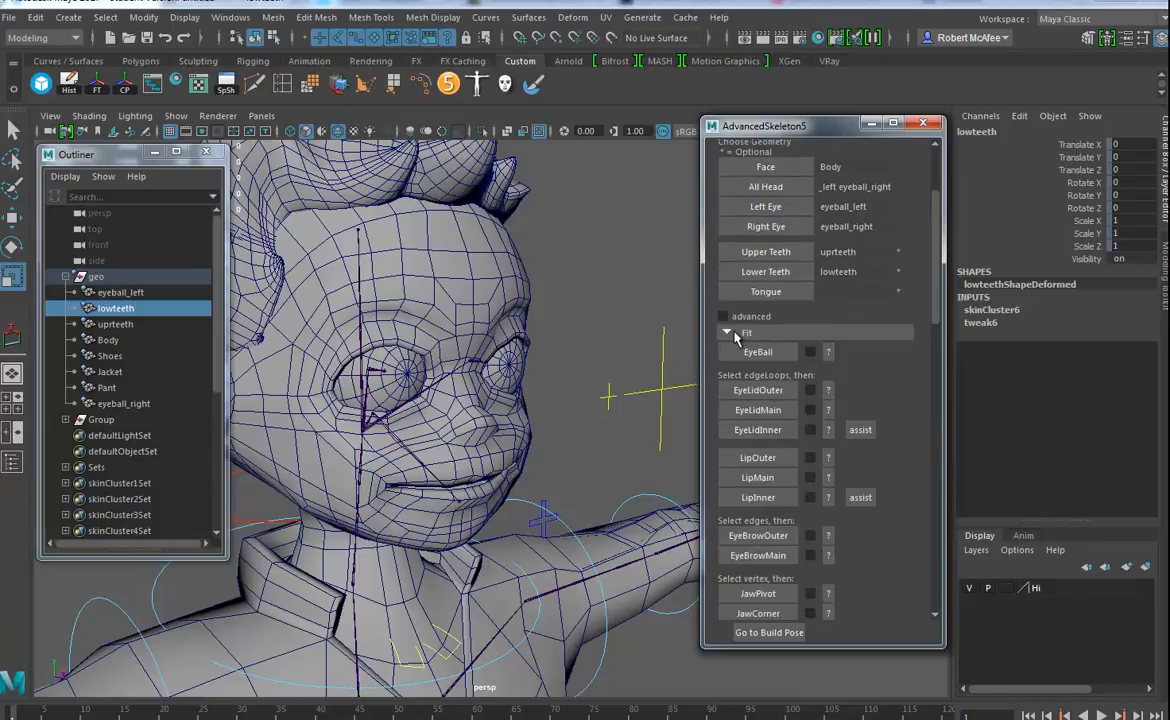
pyautogui.click(828, 352)
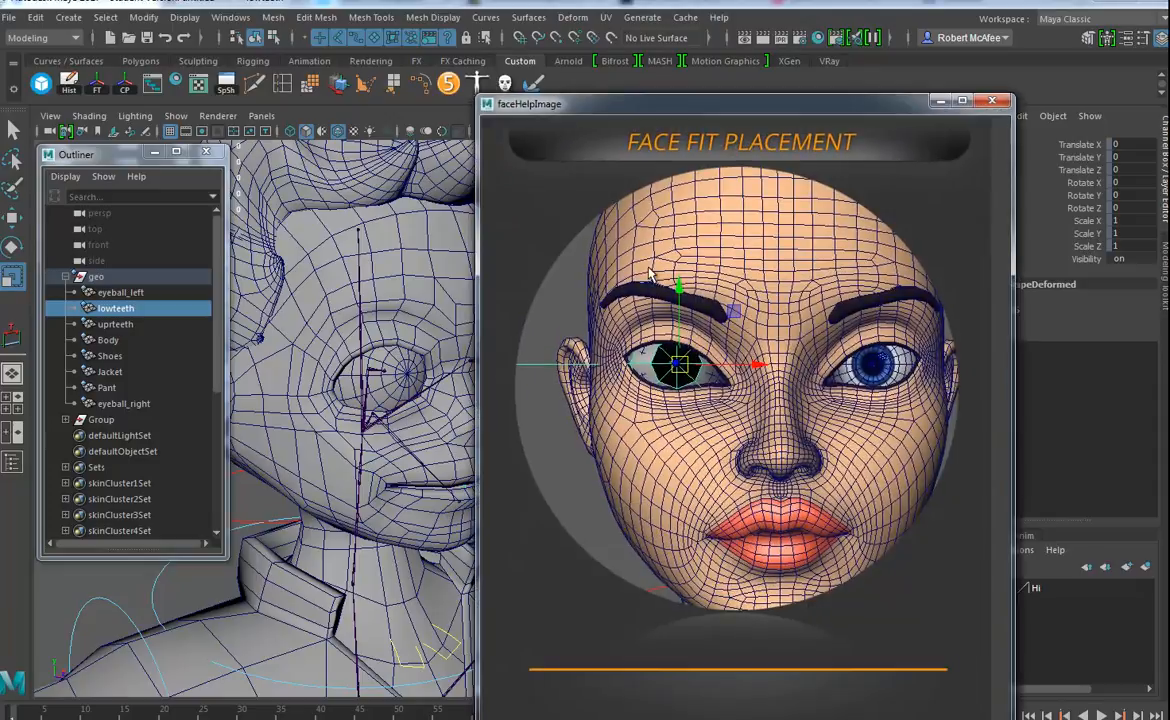
pyautogui.click(993, 102)
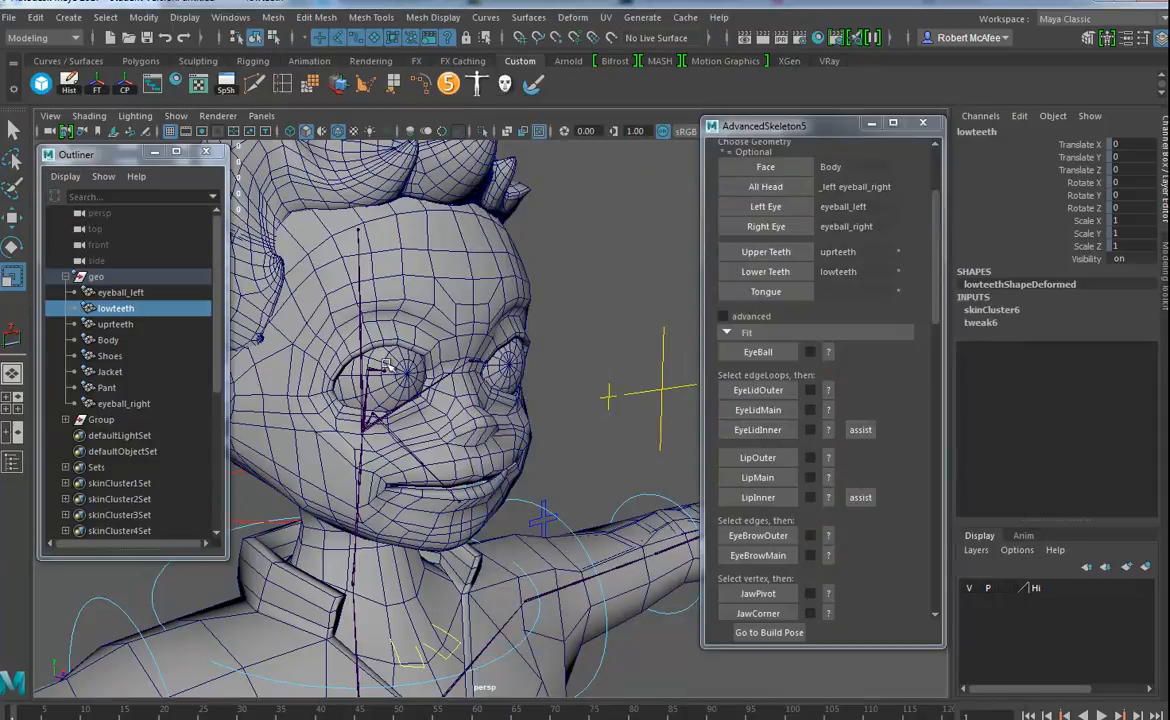
pyautogui.click(365, 388)
pyautogui.click(758, 352)
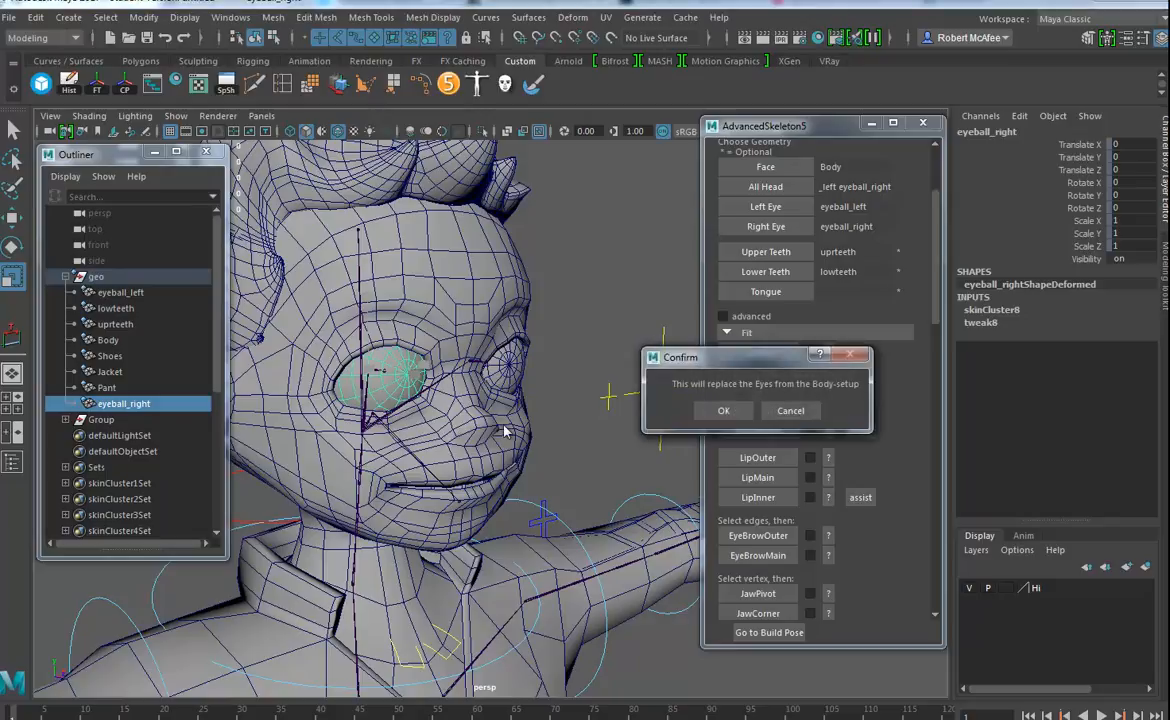
pyautogui.click(723, 410)
pyautogui.keyDown('alt'); pyautogui.moveTo(518, 404); pyautogui.dragTo(531, 428); pyautogui.keyUp('alt')
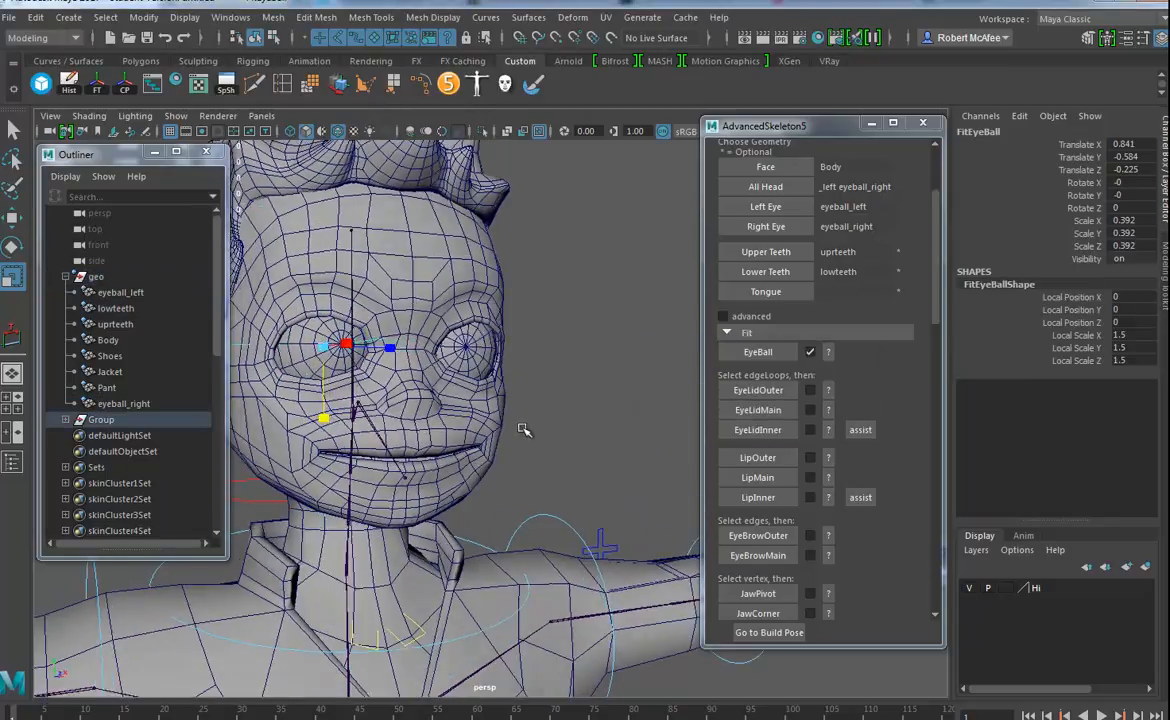
# - Check the EyeLidOuter placement help image and create the EyeLidOuter fit from the outer edge loop around the character's right eye
pyautogui.keyDown('alt'); pyautogui.moveTo(531, 428); pyautogui.dragTo(562, 444, button='right'); pyautogui.keyUp('alt')
pyautogui.keyDown('alt'); pyautogui.moveTo(408, 439); pyautogui.dragTo(556, 496, button='middle'); pyautogui.keyUp('alt')
pyautogui.keyDown('alt'); pyautogui.moveTo(470, 480); pyautogui.dragTo(581, 488); pyautogui.keyUp('alt')
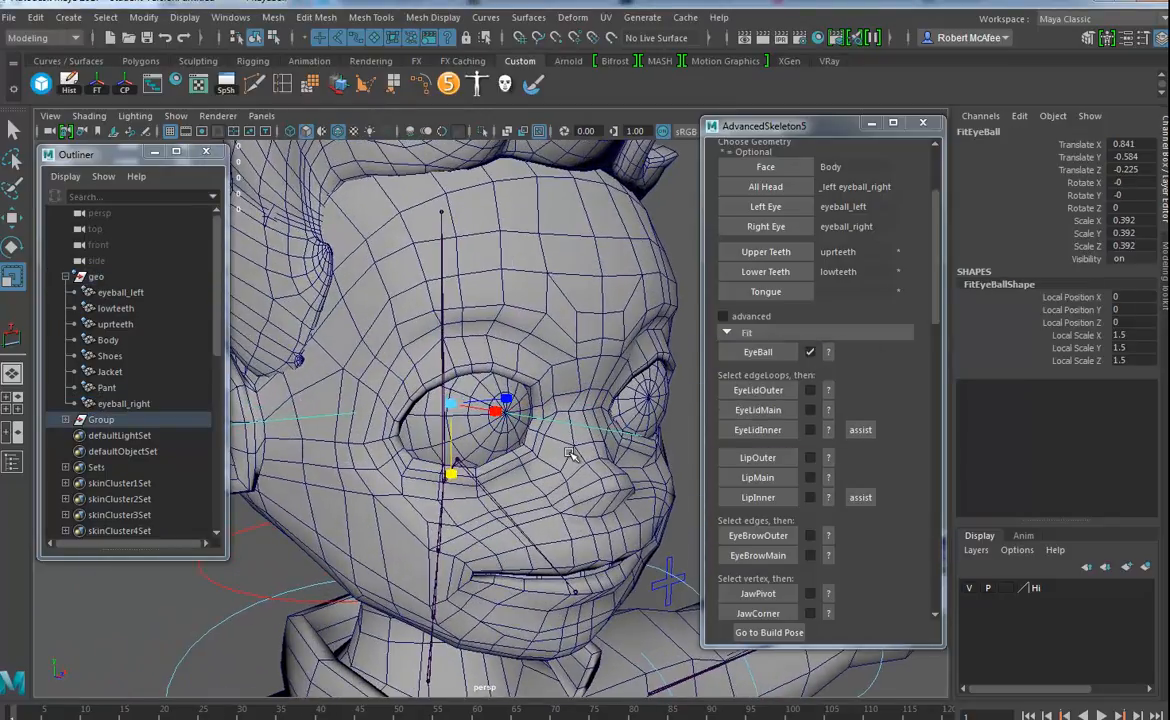
pyautogui.keyDown('alt'); pyautogui.moveTo(595, 426); pyautogui.dragTo(606, 475, button='right'); pyautogui.keyUp('alt')
pyautogui.keyDown('alt'); pyautogui.moveTo(525, 372); pyautogui.dragTo(517, 386, button='middle'); pyautogui.keyUp('alt')
pyautogui.moveTo(512, 355); pyautogui.dragTo(514, 312, button='right')
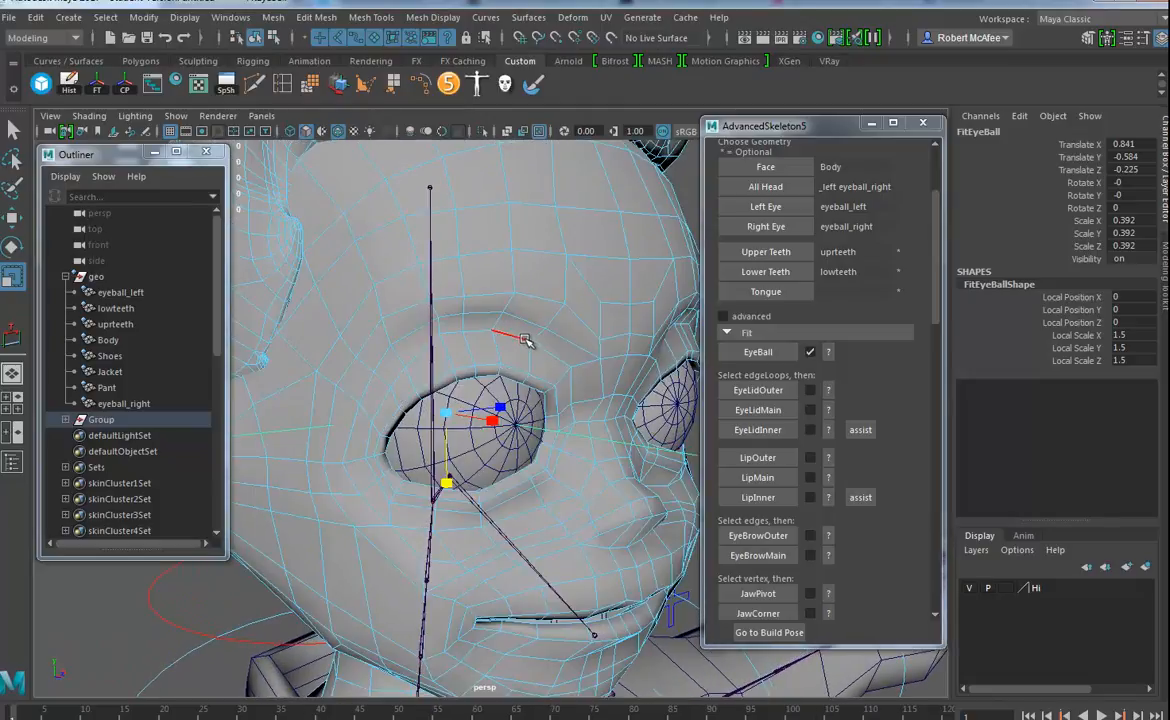
pyautogui.doubleClick(525, 341)
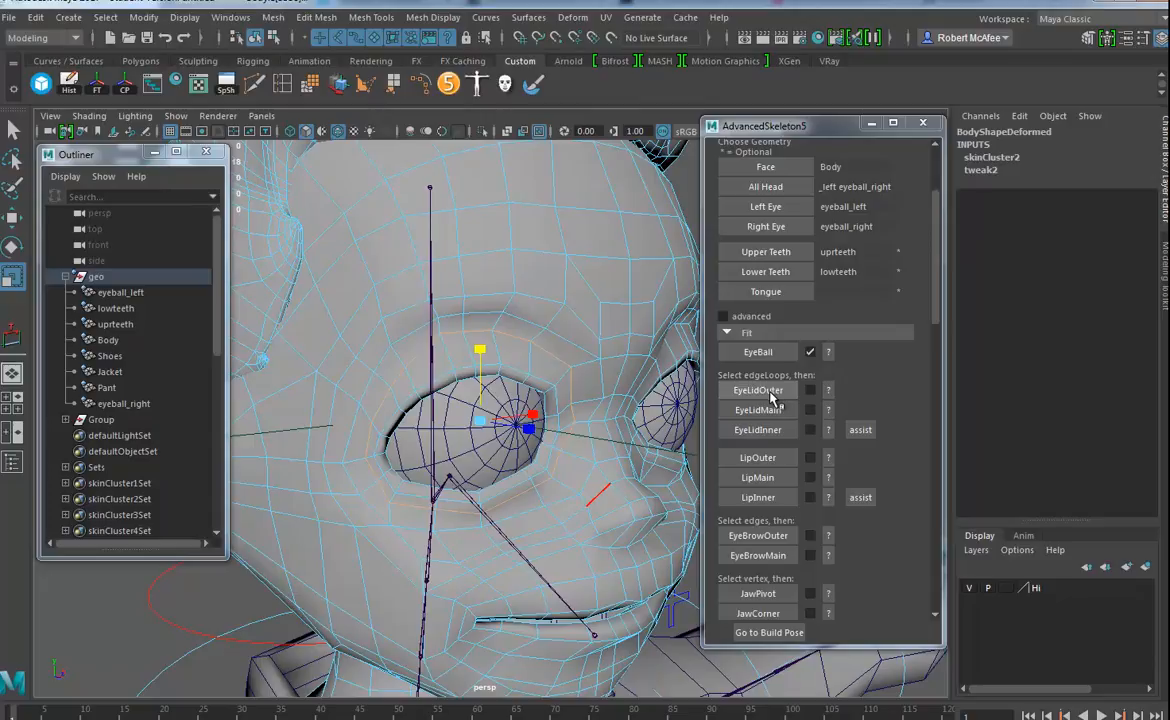
pyautogui.click(829, 392)
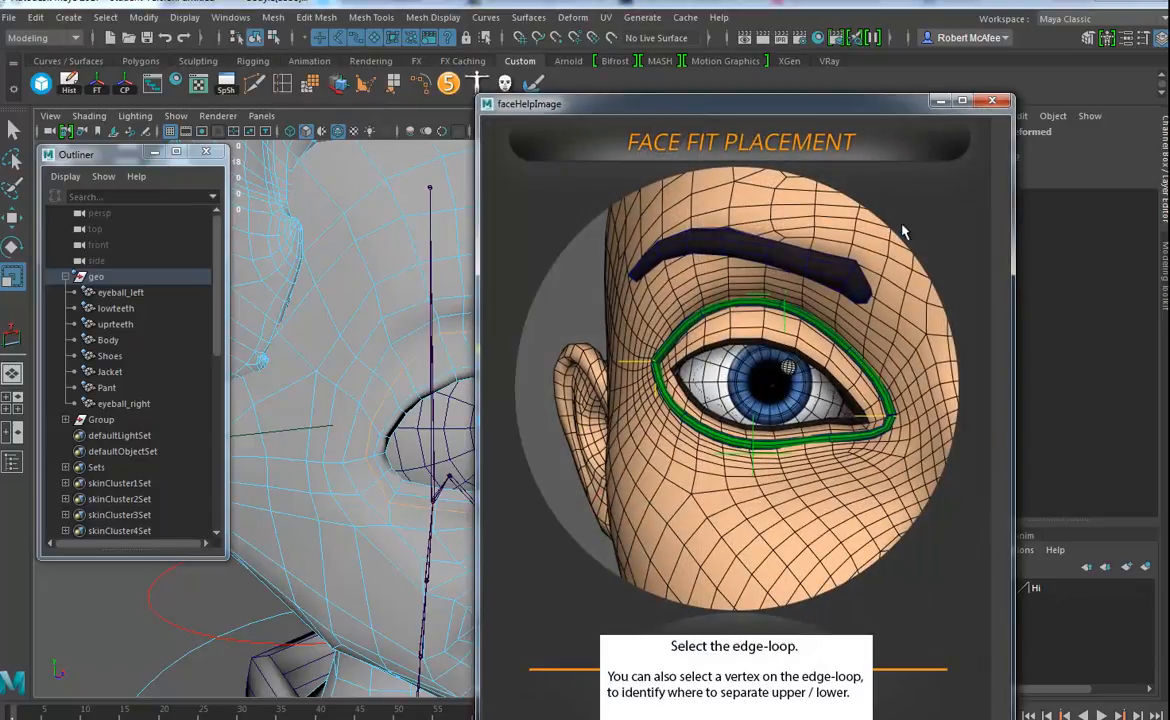
pyautogui.click(991, 101)
pyautogui.click(758, 390)
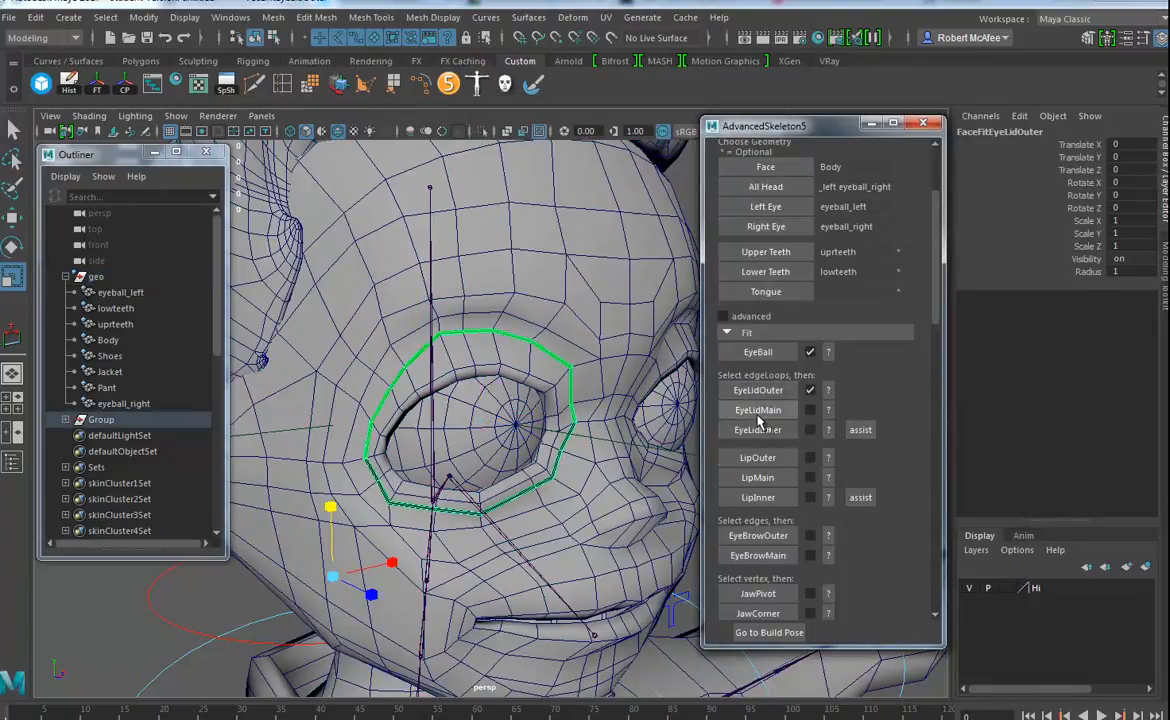
# - Create the EyeLidMain fit from the edge loop along the rim of the character's right eyelid
pyautogui.scroll(2, 484, 485)
pyautogui.moveTo(548, 355); pyautogui.dragTo(549, 308, button='right')
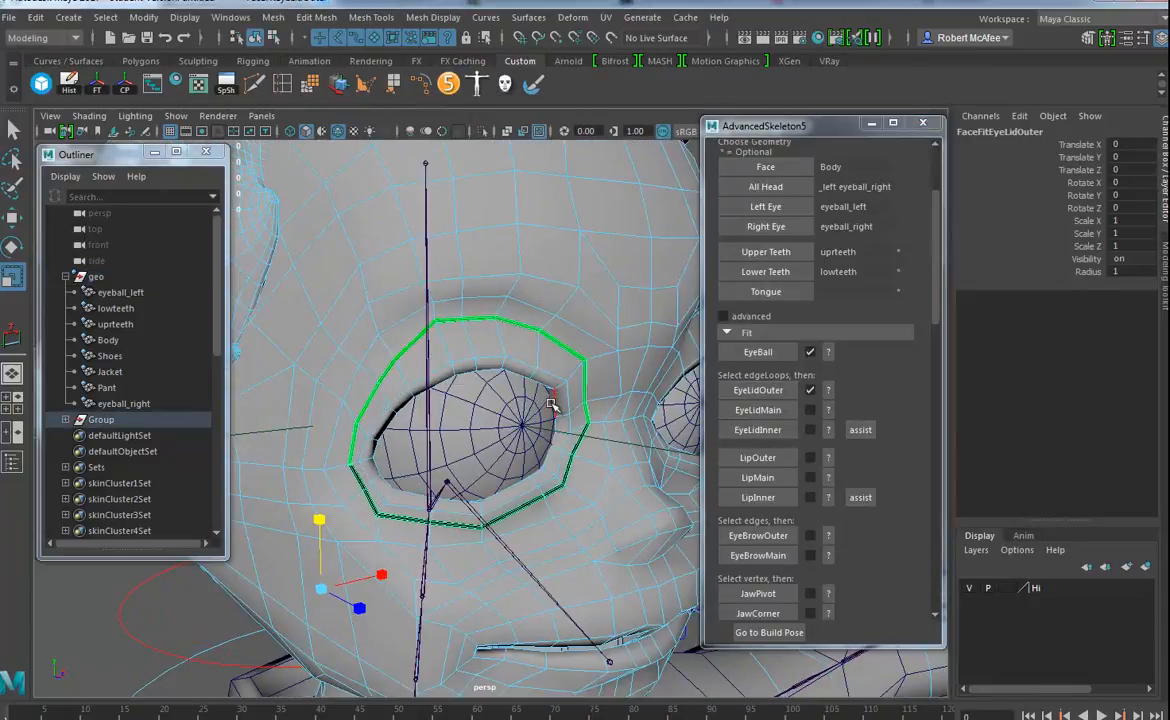
pyautogui.doubleClick(541, 383)
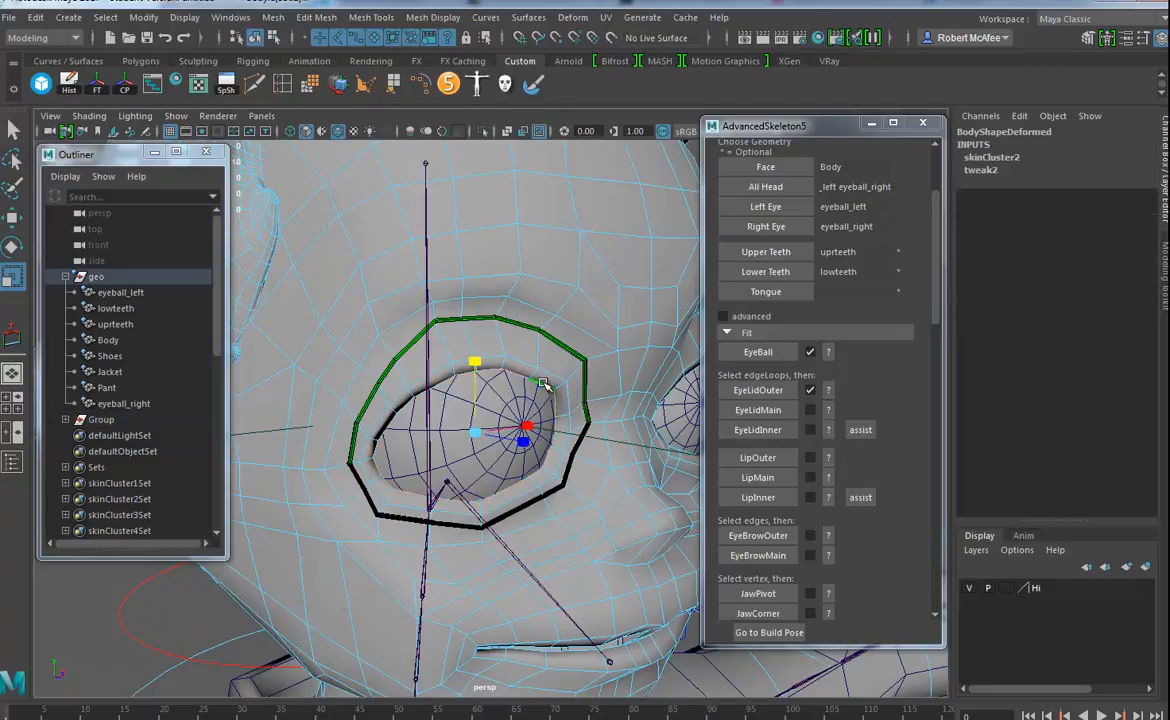
pyautogui.click(758, 410)
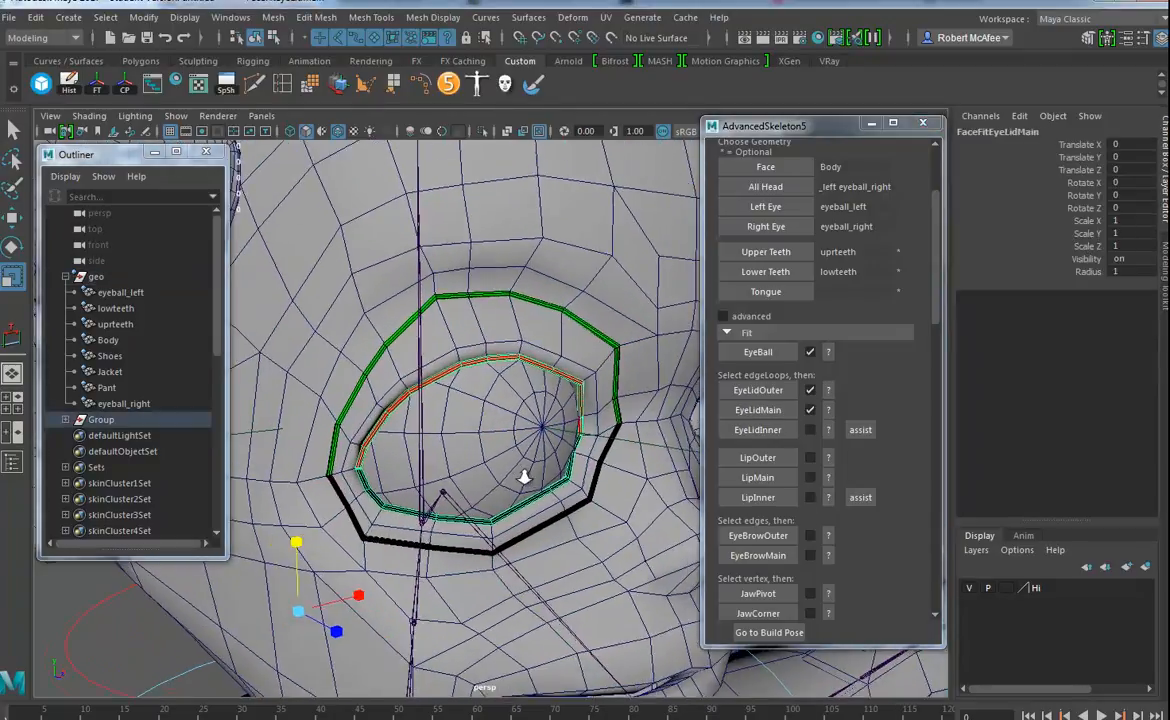
# - Open the eyelids with the EyeLidInner assist and create the EyeLidInner fit from the exposed inner eyelid edge loop
pyautogui.click(859, 432)
pyautogui.keyDown('alt'); pyautogui.moveTo(574, 473); pyautogui.dragTo(506, 253); pyautogui.keyUp('alt')
pyautogui.moveTo(429, 235); pyautogui.dragTo(504, 214, button='right')
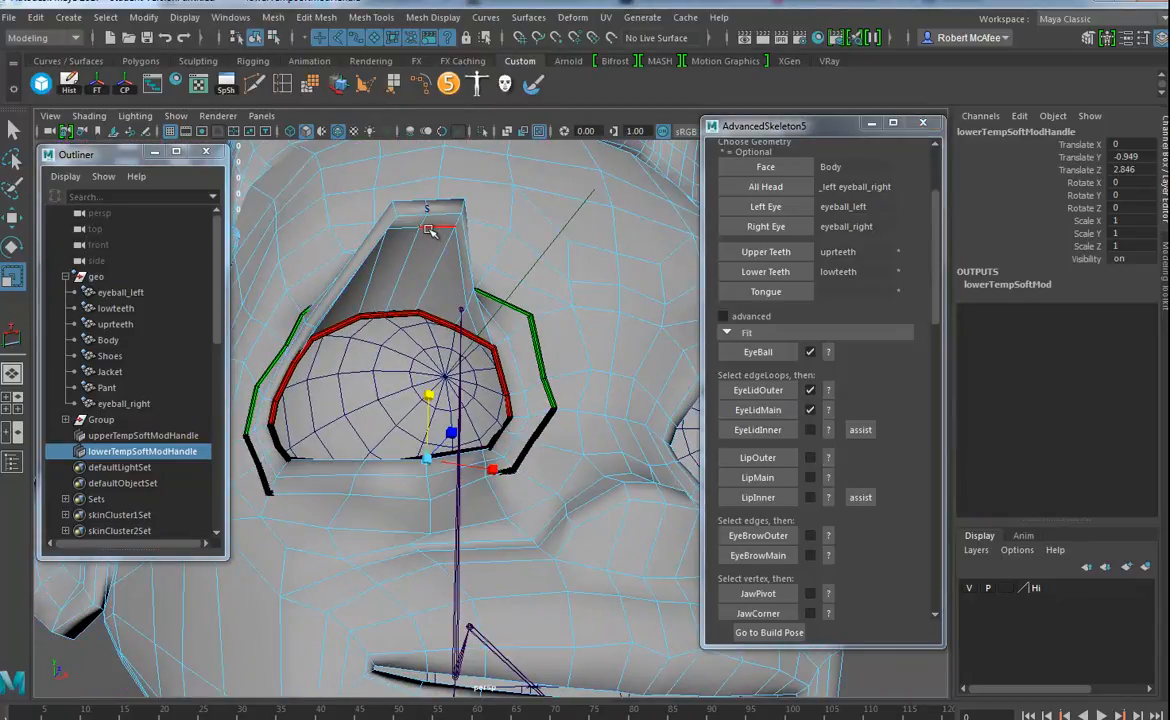
pyautogui.click(758, 430)
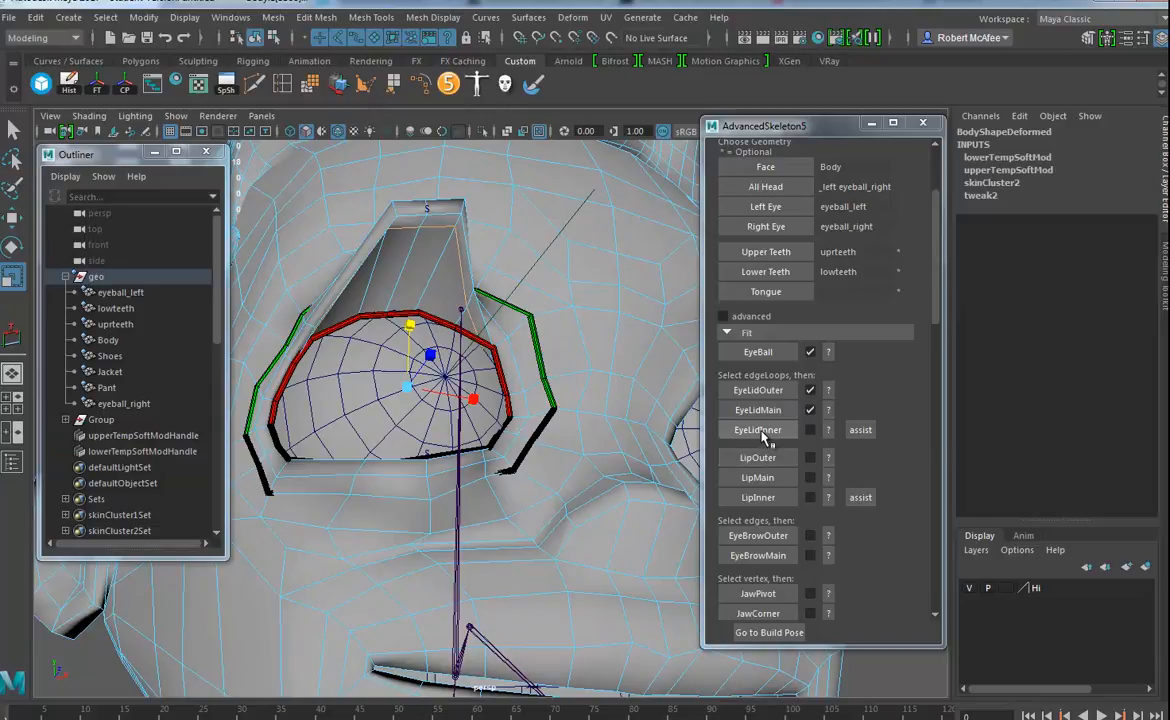
# - Create the LipOuter fit from the edge loop surrounding the outside of the lips
pyautogui.moveTo(549, 443)
pyautogui.keyDown('alt'); pyautogui.mouseDown()
pyautogui.moveTo(590, 462)
pyautogui.moveTo(600, 349)
pyautogui.moveTo(595, 386)
pyautogui.moveTo(611, 400)
pyautogui.moveTo(491, 480)
pyautogui.moveTo(557, 453)
pyautogui.mouseUp(); pyautogui.keyUp('alt')
pyautogui.moveTo(510, 405); pyautogui.dragTo(505, 305, button='right')
pyautogui.doubleClick(520, 445)
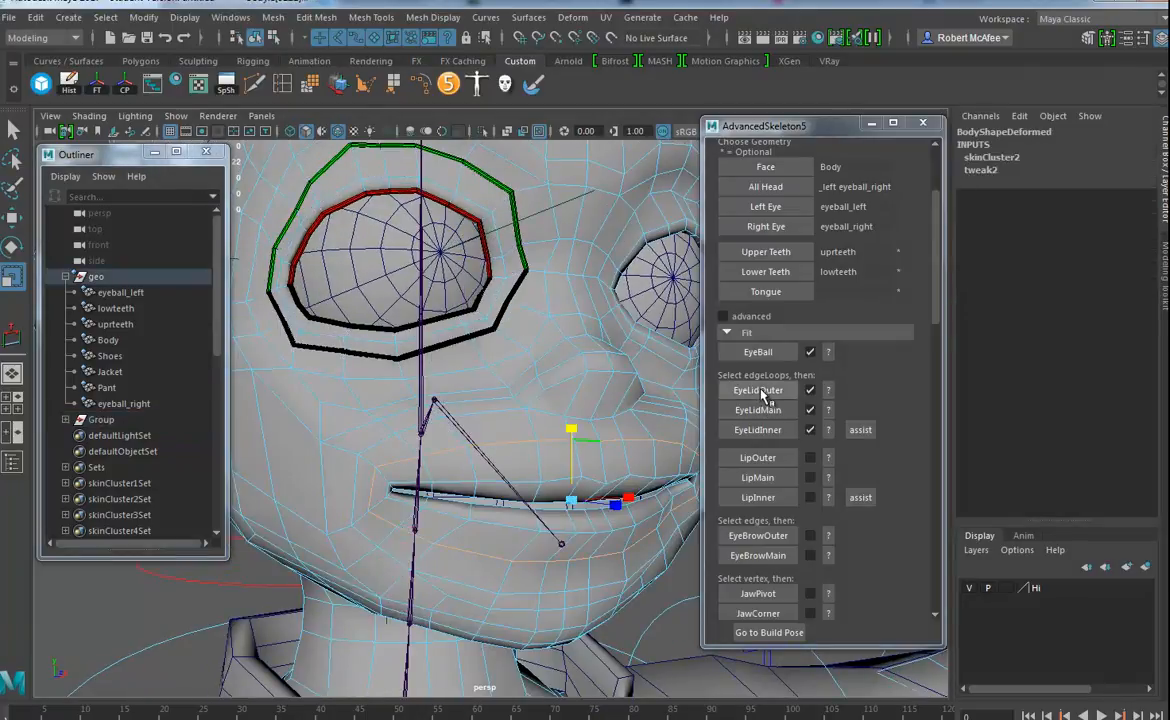
pyautogui.click(758, 457)
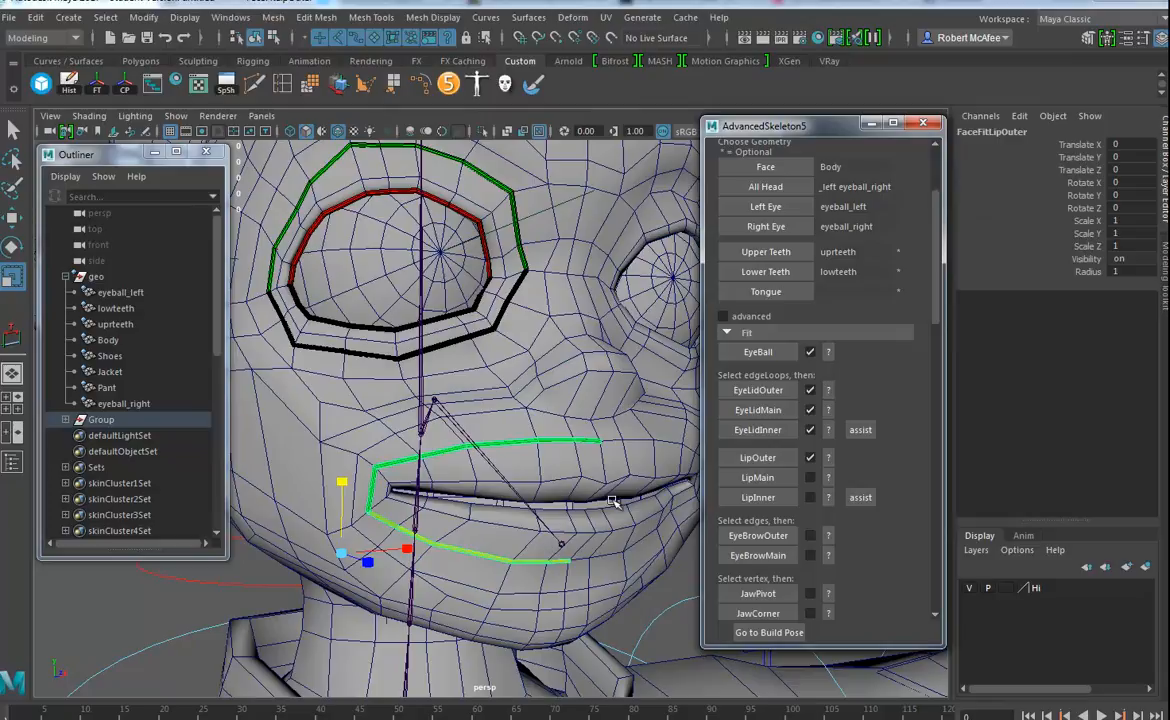
# - Create the LipMain fit from the edge loop along the rim of the lips
pyautogui.moveTo(572, 519); pyautogui.dragTo(570, 311, button='right')
pyautogui.doubleClick(558, 512)
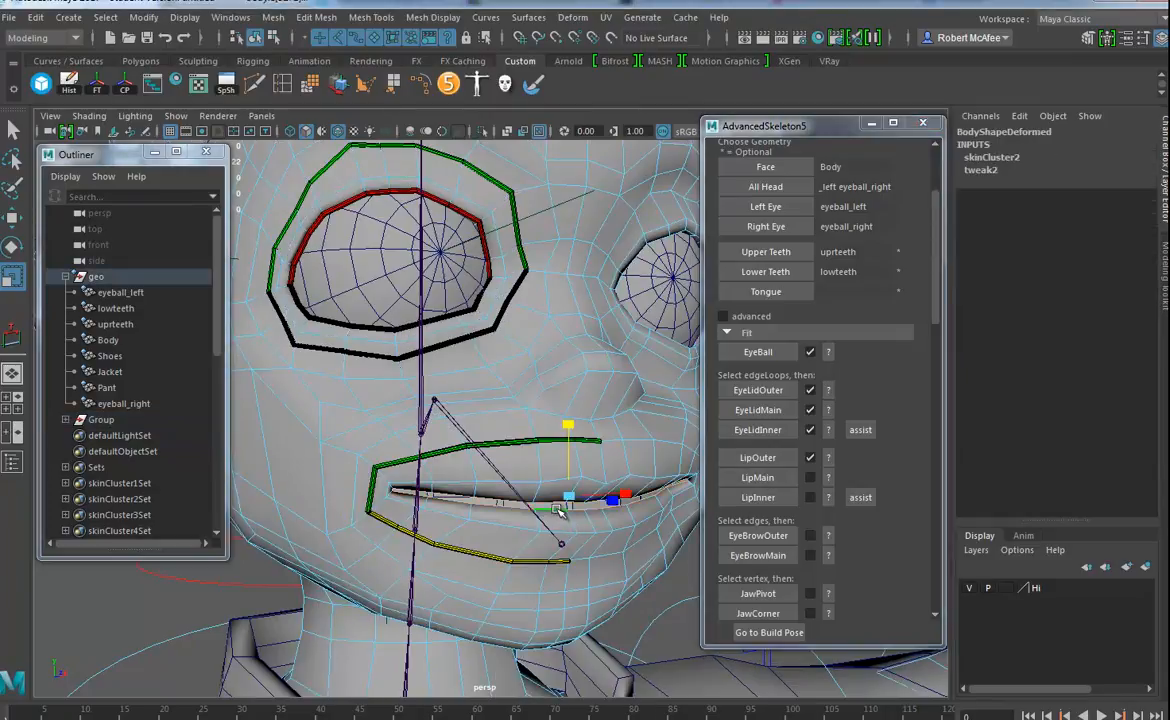
pyautogui.click(758, 477)
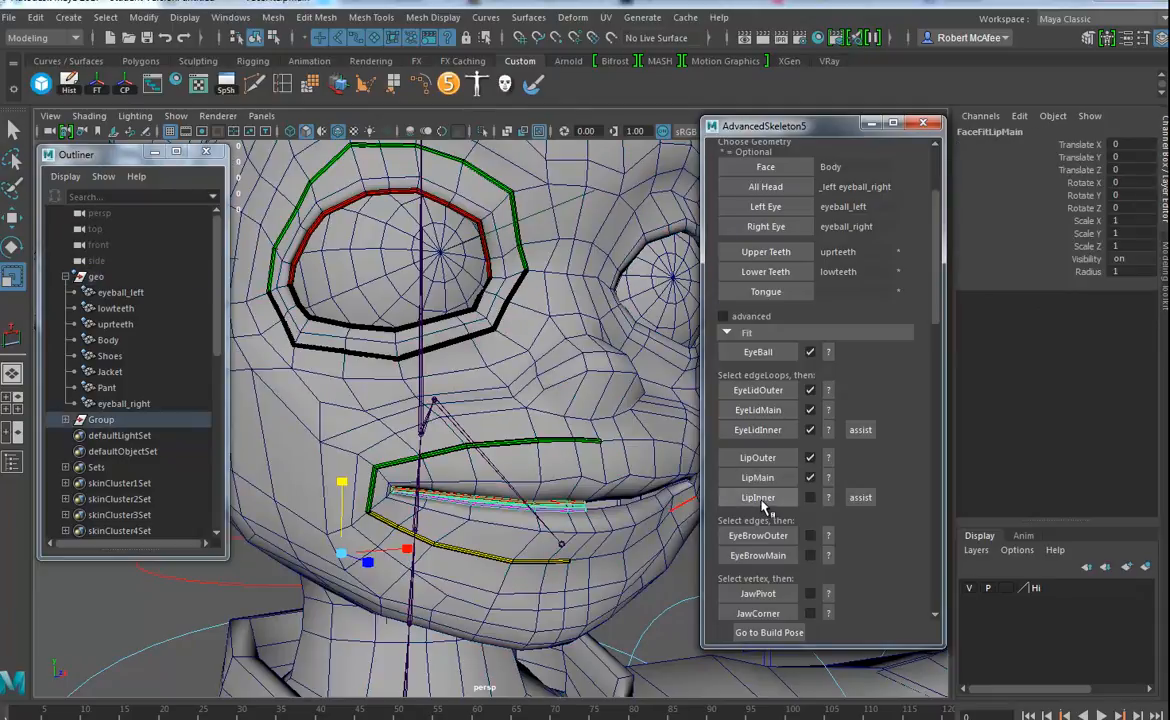
# - Open the mouth with the LipInner assist and create the LipInner fit from the edge loop inside the mouth
pyautogui.click(860, 497)
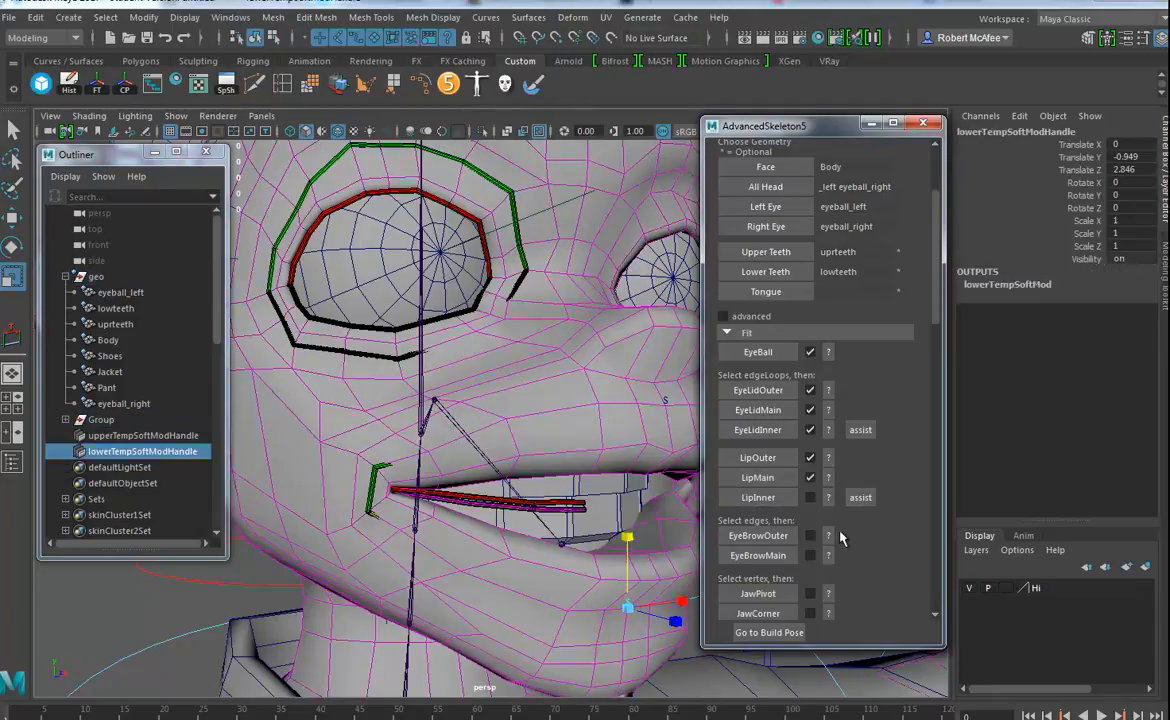
pyautogui.keyDown('alt'); pyautogui.moveTo(523, 539); pyautogui.dragTo(592, 330, button='right'); pyautogui.keyUp('alt')
pyautogui.doubleClick(571, 533)
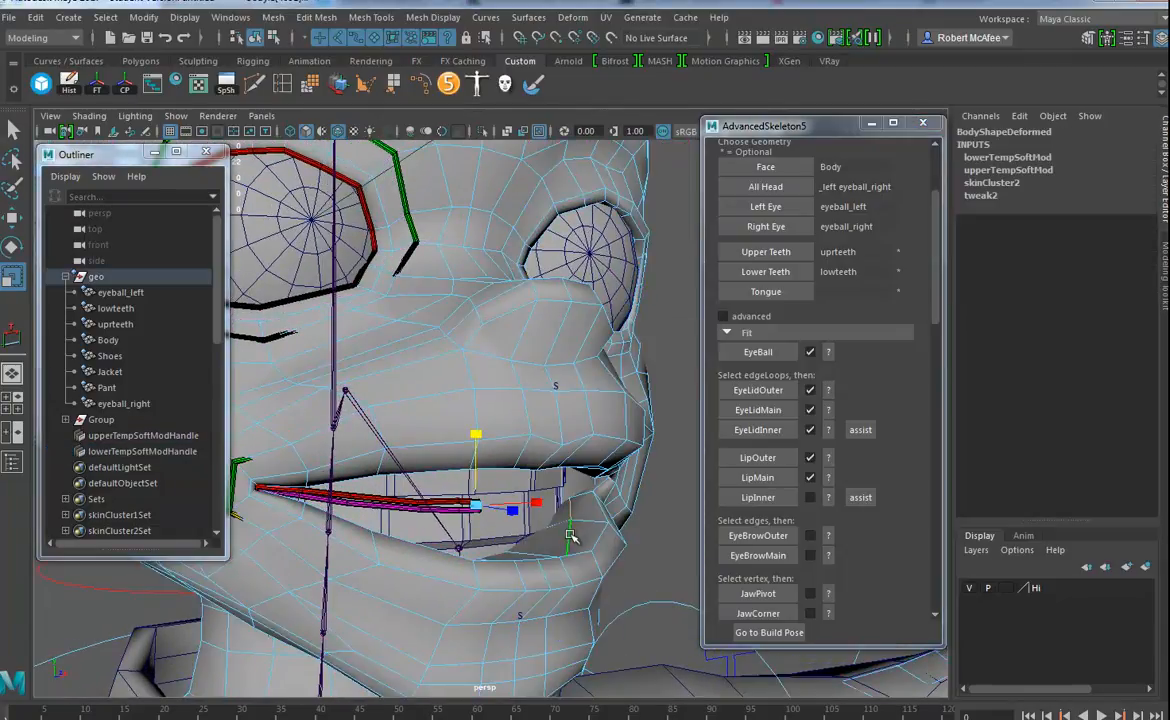
pyautogui.click(769, 500)
# - Create the EyeBrowOuter fit from the upper forehead edges running from the centre line to the temple hairline
pyautogui.keyDown('alt'); pyautogui.moveTo(512, 509); pyautogui.dragTo(486, 489, button='right'); pyautogui.keyUp('alt')
pyautogui.keyDown('alt'); pyautogui.moveTo(486, 489); pyautogui.dragTo(566, 512); pyautogui.keyUp('alt')
pyautogui.scroll(-3, 893, 548)
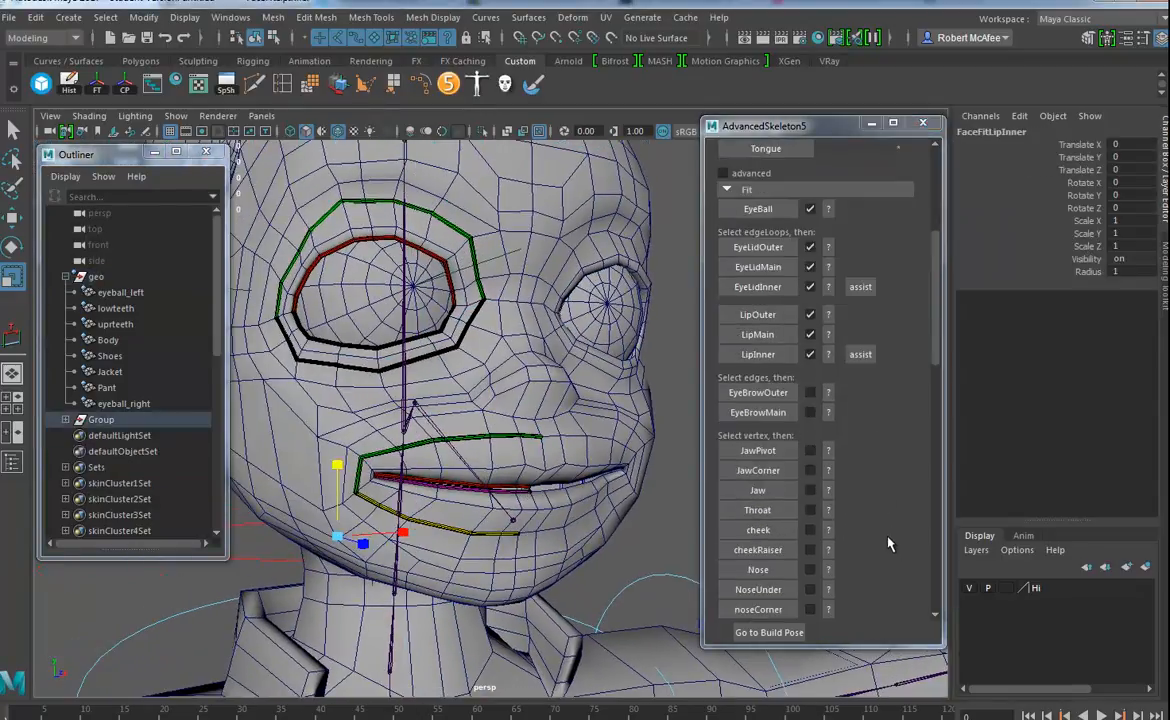
pyautogui.scroll(-4, 856, 362)
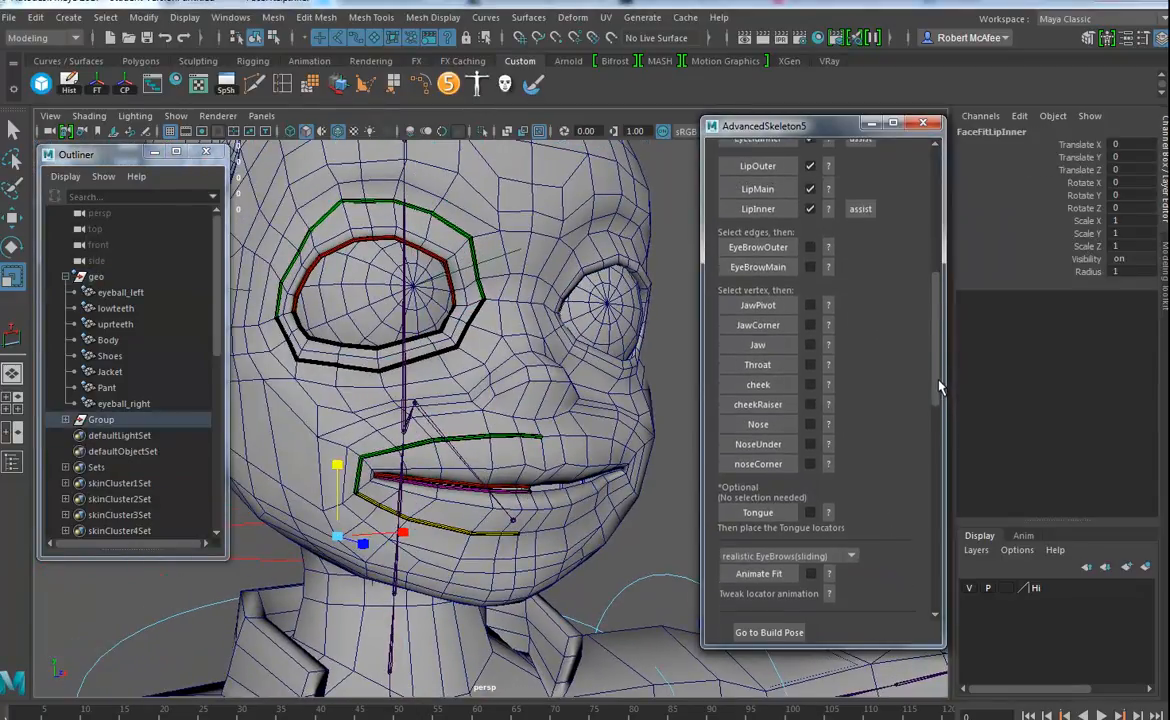
pyautogui.keyDown('alt'); pyautogui.moveTo(473, 359); pyautogui.dragTo(481, 293); pyautogui.keyUp('alt')
pyautogui.moveTo(481, 293); pyautogui.dragTo(527, 290, button='right')
pyautogui.click(521, 292)
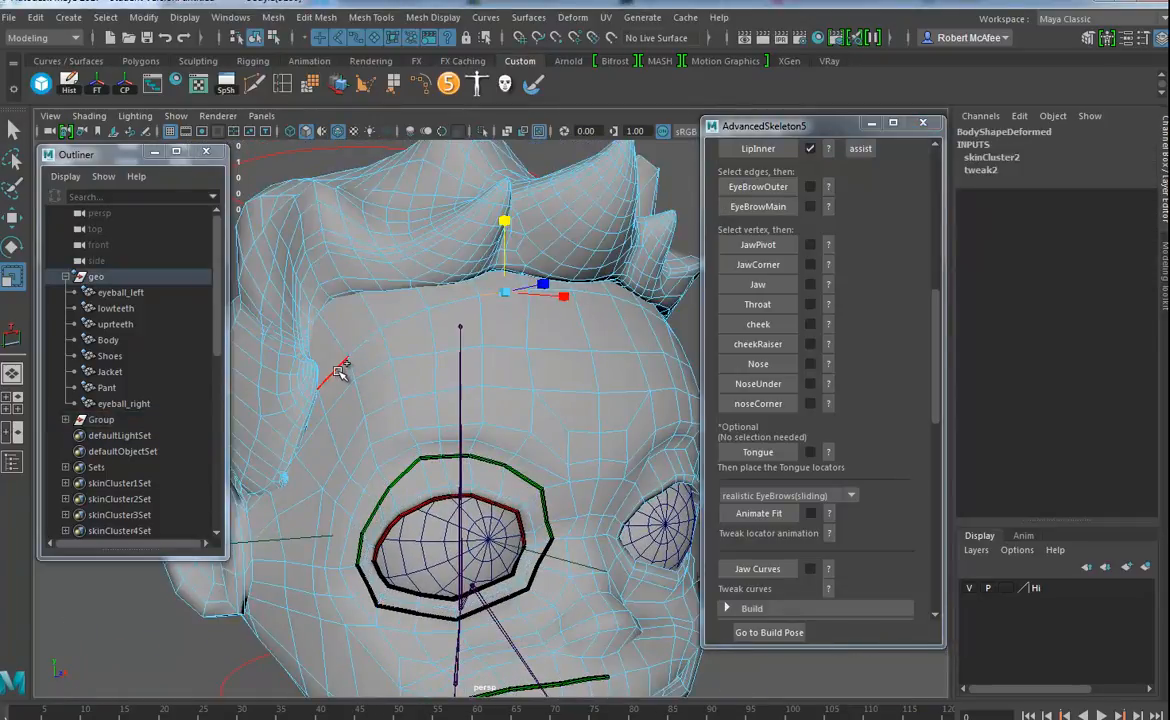
pyautogui.keyDown('shift'); pyautogui.doubleClick(339, 372); pyautogui.keyUp('shift')
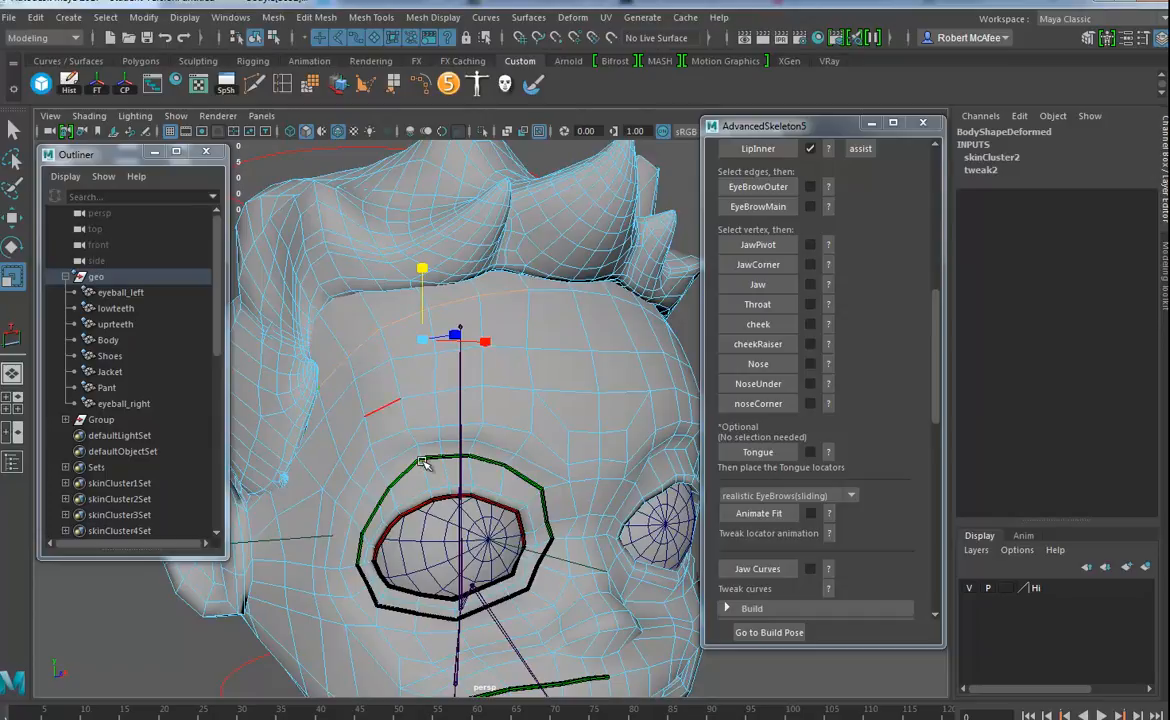
pyautogui.click(760, 191)
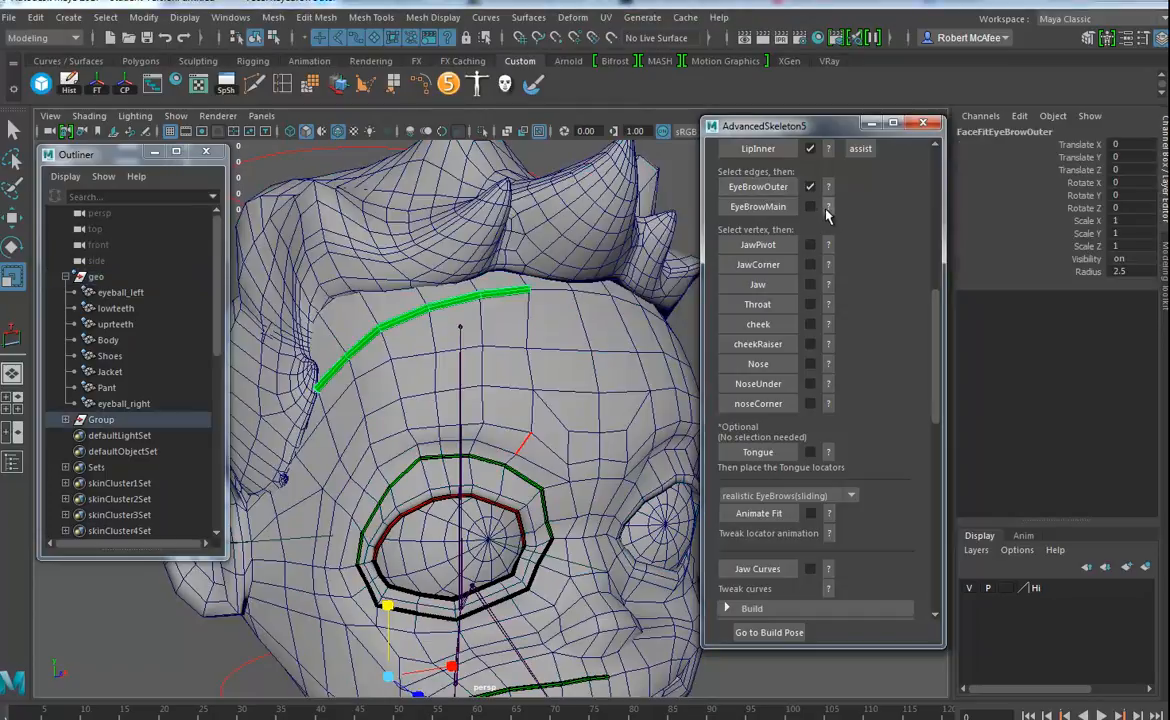
# - Create the EyeBrowMain fit from the brow edges just above the character's right eye
pyautogui.moveTo(533, 354); pyautogui.dragTo(530, 309, button='right')
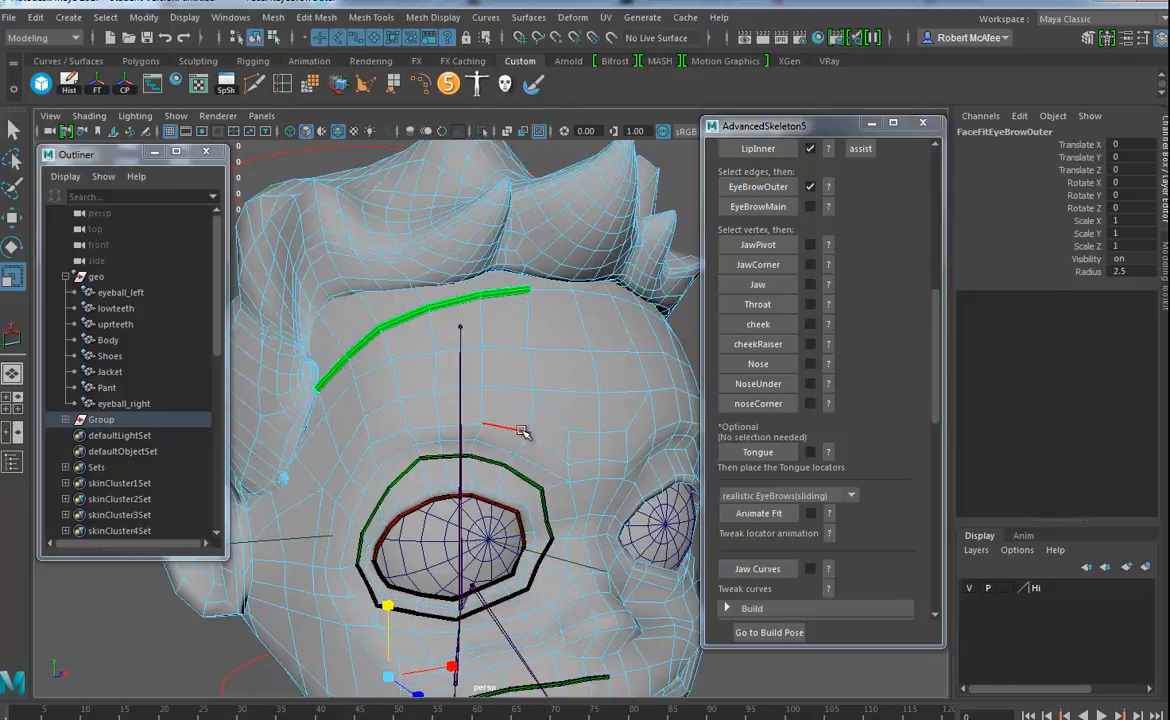
pyautogui.click(518, 430)
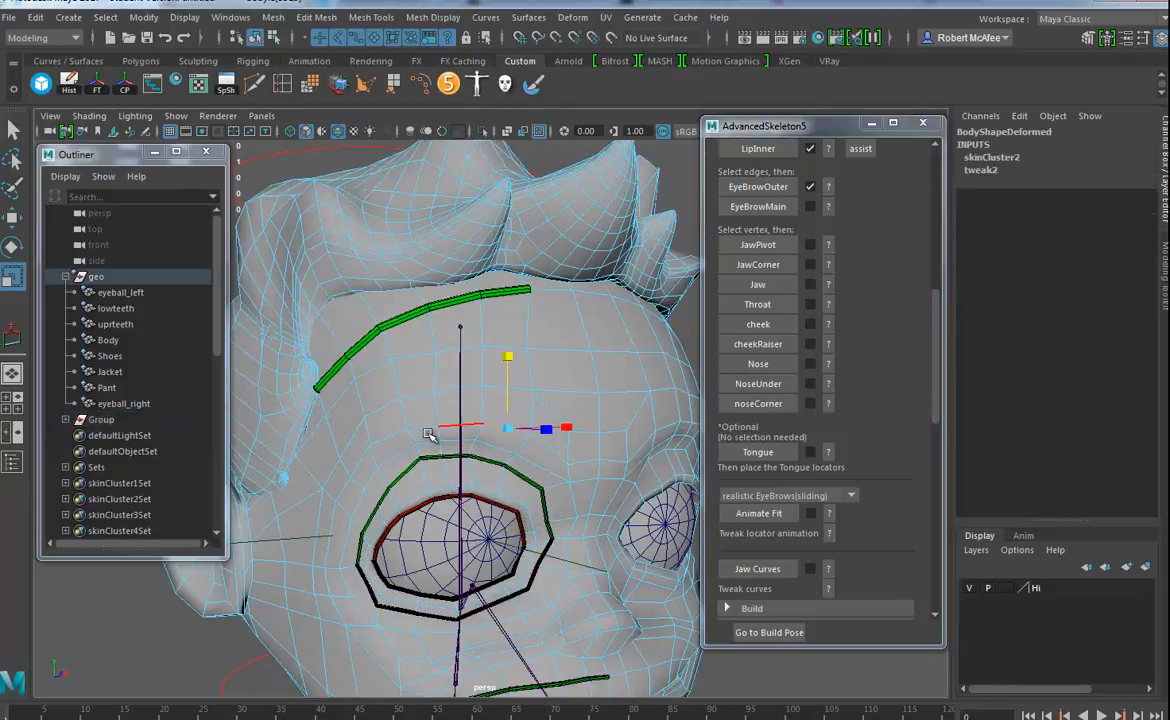
pyautogui.doubleClick(382, 440)
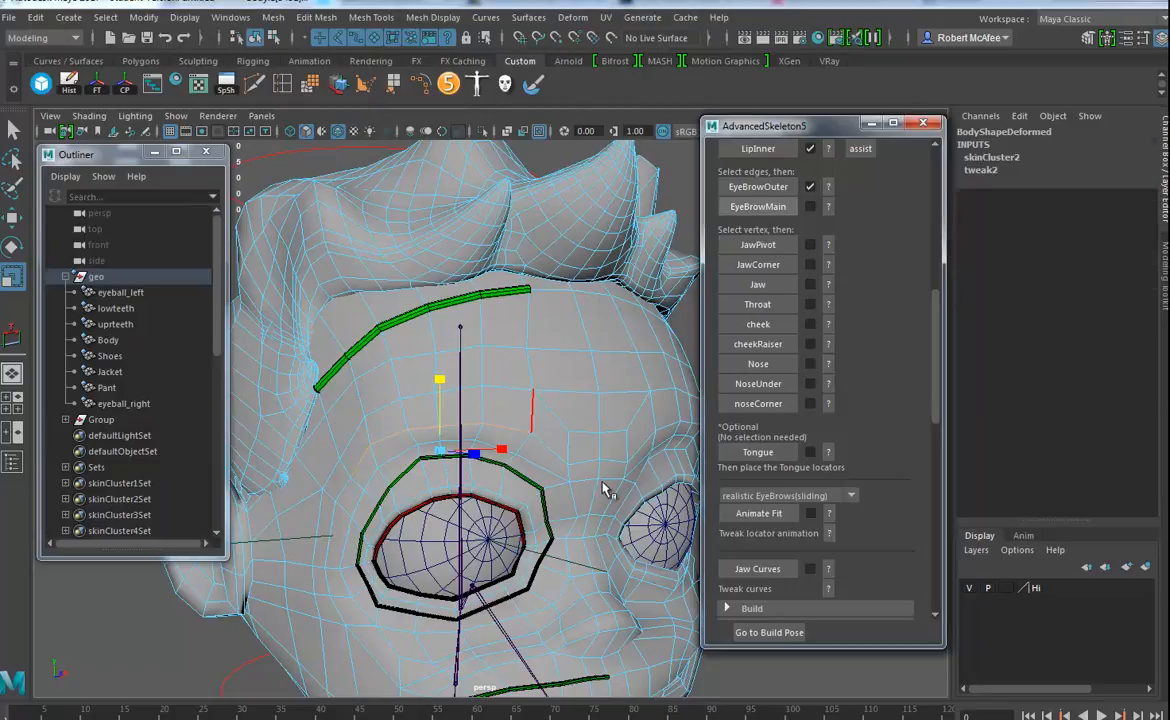
# - Create the JawPivot fit from a vertex just in front of the character's right earlobe
pyautogui.keyDown('alt'); pyautogui.moveTo(602, 488); pyautogui.dragTo(520, 488, button='right'); pyautogui.keyUp('alt')
pyautogui.keyDown('alt'); pyautogui.moveTo(520, 488); pyautogui.dragTo(570, 472); pyautogui.keyUp('alt')
pyautogui.keyDown('alt'); pyautogui.moveTo(470, 470); pyautogui.dragTo(523, 472, button='right'); pyautogui.keyUp('alt')
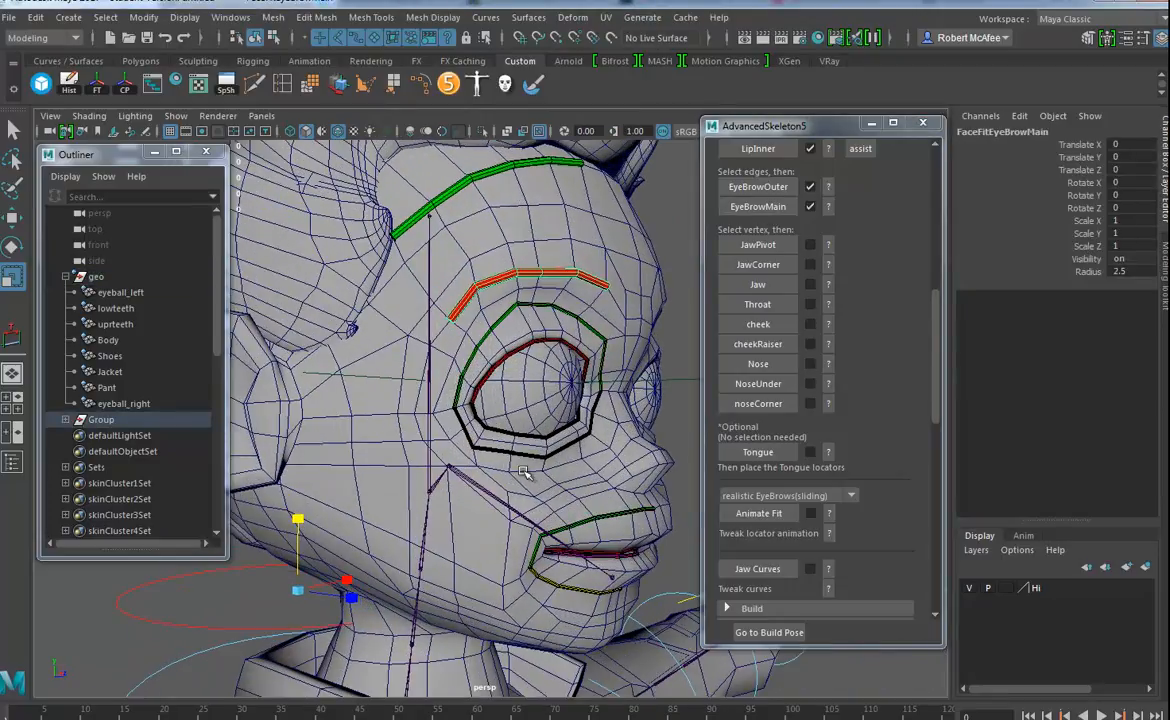
pyautogui.keyDown('alt'); pyautogui.moveTo(350, 466); pyautogui.dragTo(410, 467, button='middle'); pyautogui.keyUp('alt')
pyautogui.moveTo(408, 467); pyautogui.dragTo(330, 355, button='right')
pyautogui.keyDown('alt'); pyautogui.moveTo(392, 446); pyautogui.dragTo(405, 478); pyautogui.keyUp('alt')
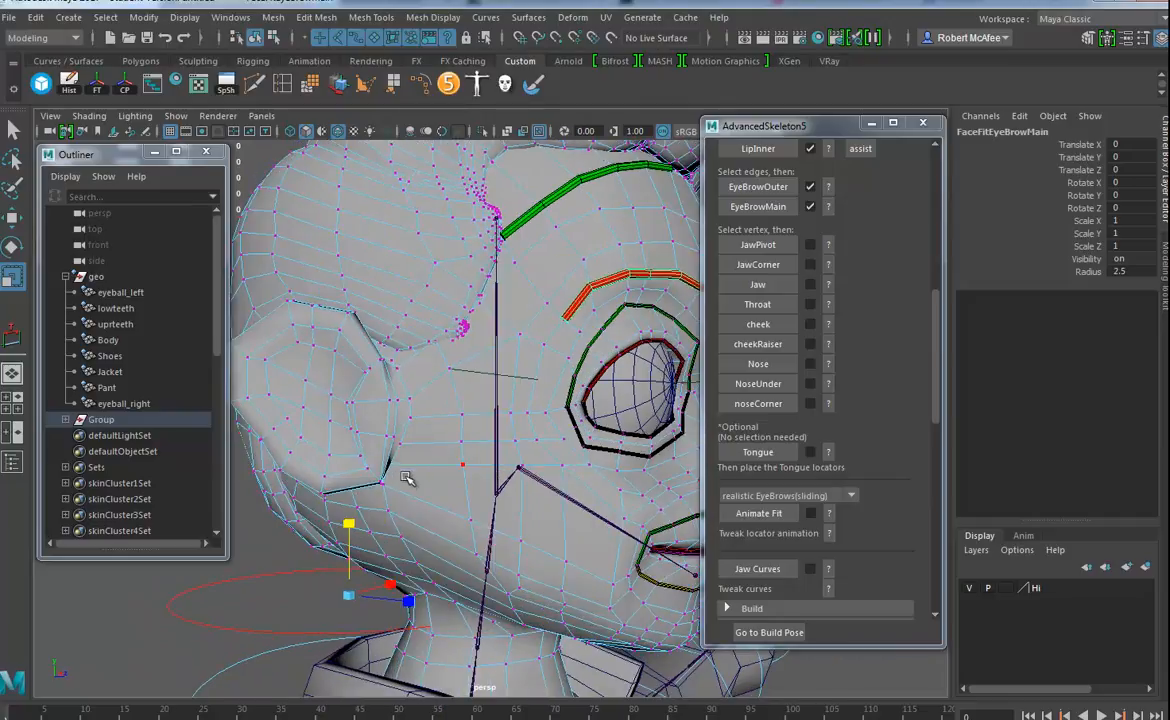
pyautogui.click(404, 445)
pyautogui.keyDown('alt'); pyautogui.moveTo(540, 447); pyautogui.dragTo(485, 447); pyautogui.keyUp('alt')
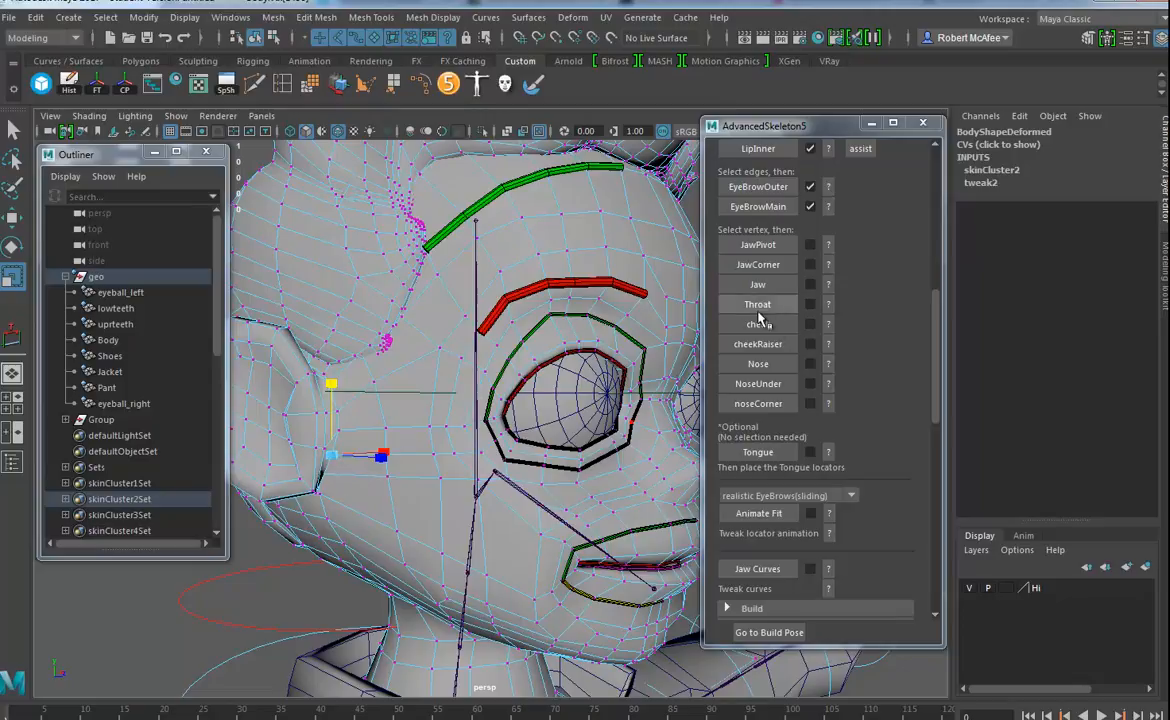
pyautogui.click(752, 245)
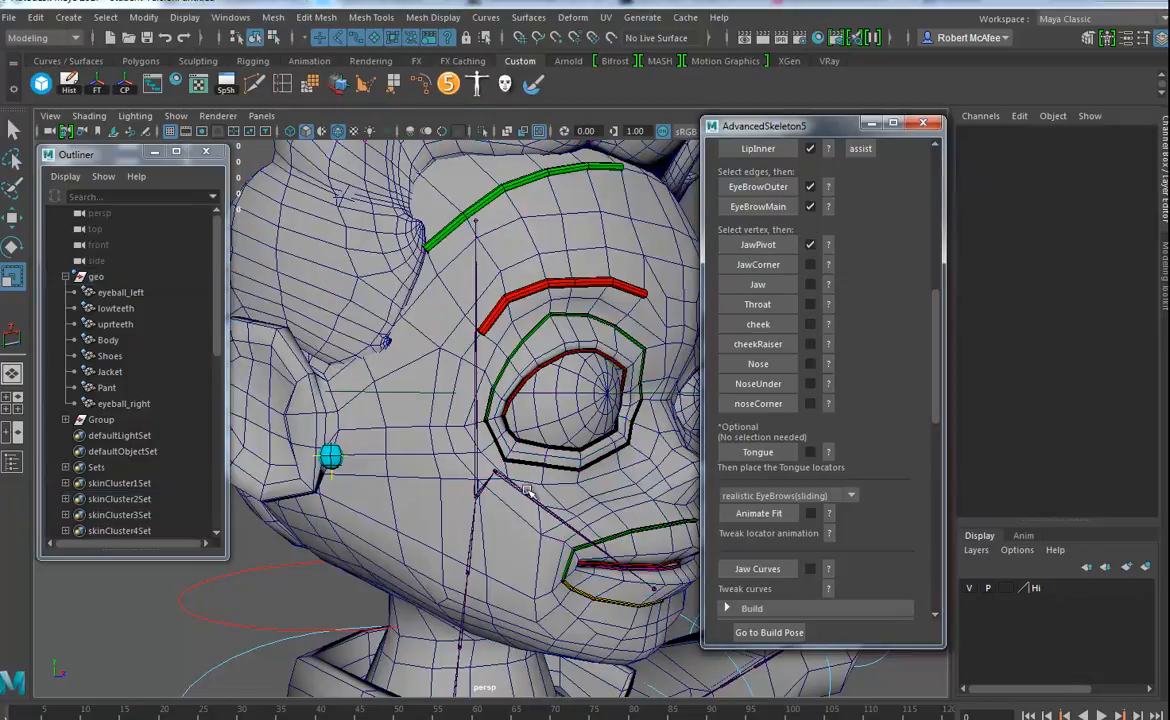
# - Create the JawCorner fit from a vertex at the rear corner of the character's right jawline
pyautogui.keyDown('alt'); pyautogui.moveTo(506, 500); pyautogui.dragTo(504, 412, button='middle'); pyautogui.keyUp('alt')
pyautogui.keyDown('alt'); pyautogui.moveTo(504, 412); pyautogui.dragTo(511, 410); pyautogui.keyUp('alt')
pyautogui.moveTo(436, 352); pyautogui.dragTo(362, 353, button='right')
pyautogui.keyDown('alt'); pyautogui.moveTo(365, 355); pyautogui.dragTo(421, 447); pyautogui.keyUp('alt')
pyautogui.click(421, 447)
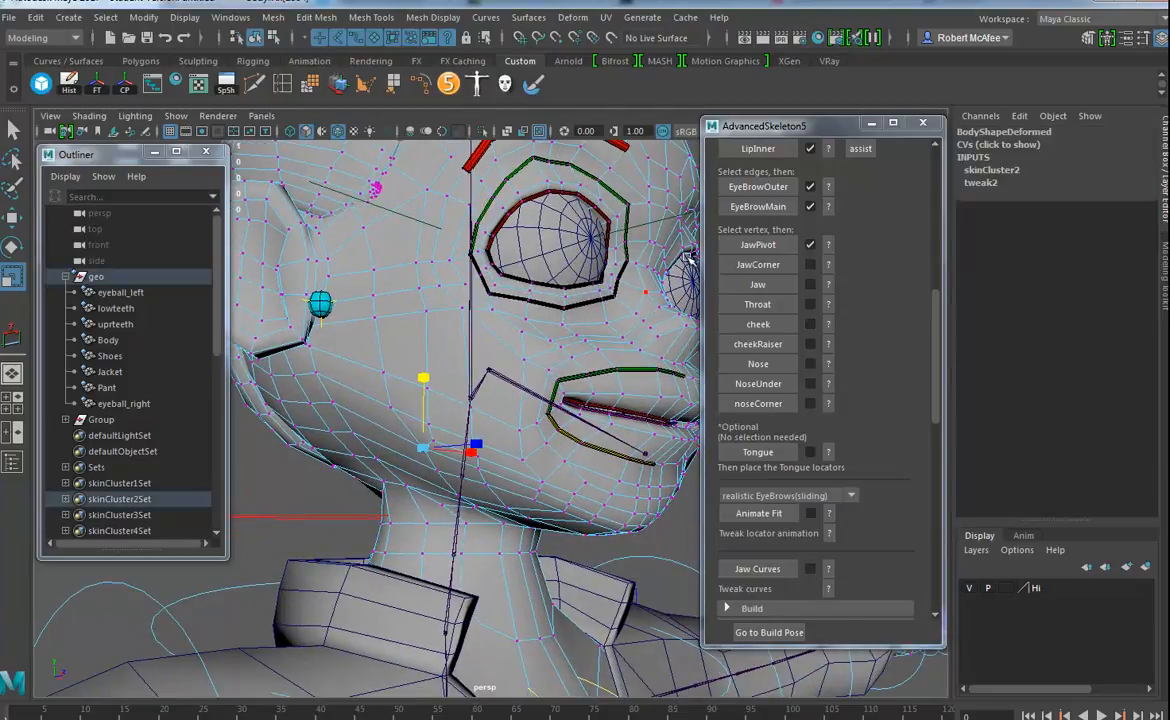
pyautogui.click(757, 264)
# - Create the Jaw fit from the centre vertex of the chin, accepting the replacement of the jaw from the body setup
pyautogui.keyDown('alt'); pyautogui.moveTo(306, 494); pyautogui.dragTo(466, 493); pyautogui.keyUp('alt')
pyautogui.moveTo(478, 372); pyautogui.dragTo(392, 373, button='right')
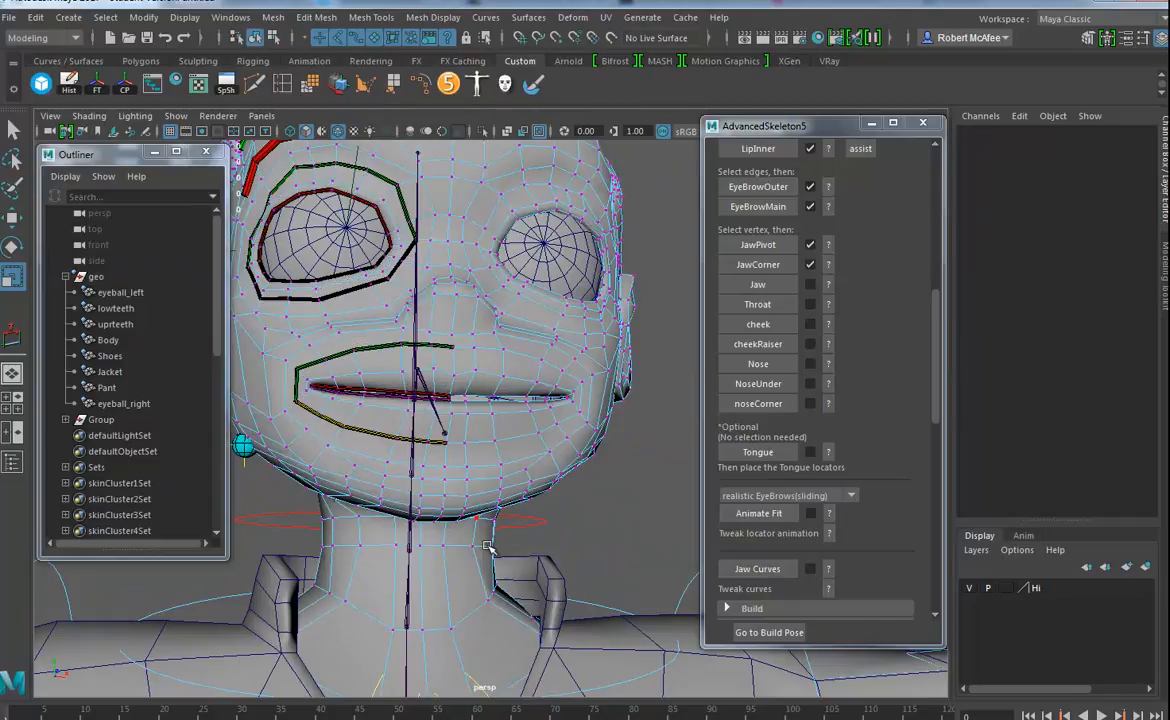
pyautogui.click(757, 284)
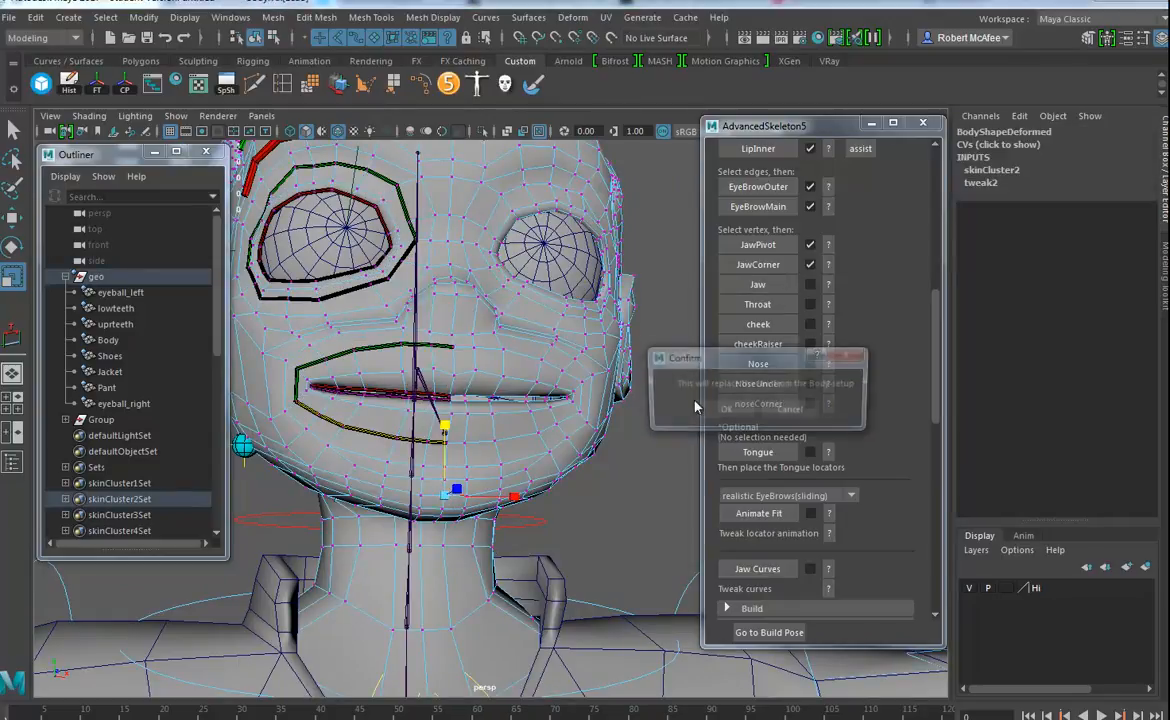
pyautogui.click(724, 411)
# - Check the Throat placement reference and create the Throat fit from a centre vertex at the front of the upper neck, beneath the chin
pyautogui.keyDown('alt'); pyautogui.moveTo(442, 500); pyautogui.dragTo(628, 420); pyautogui.keyUp('alt')
pyautogui.click(828, 304)
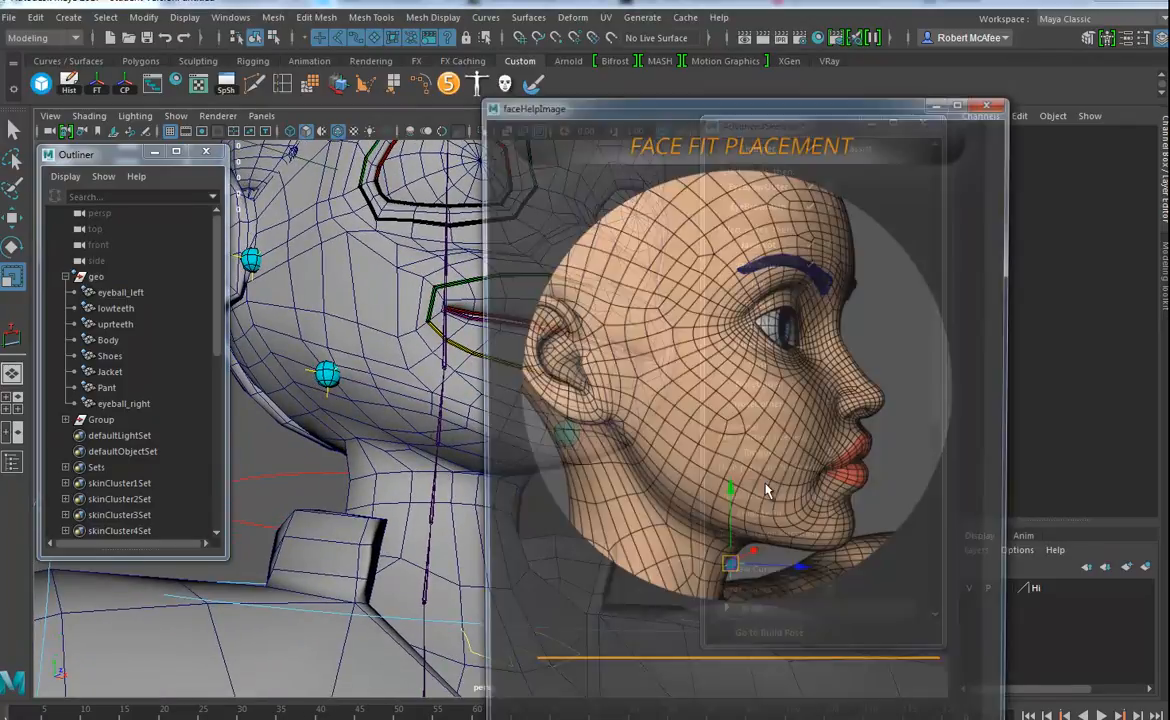
pyautogui.click(995, 101)
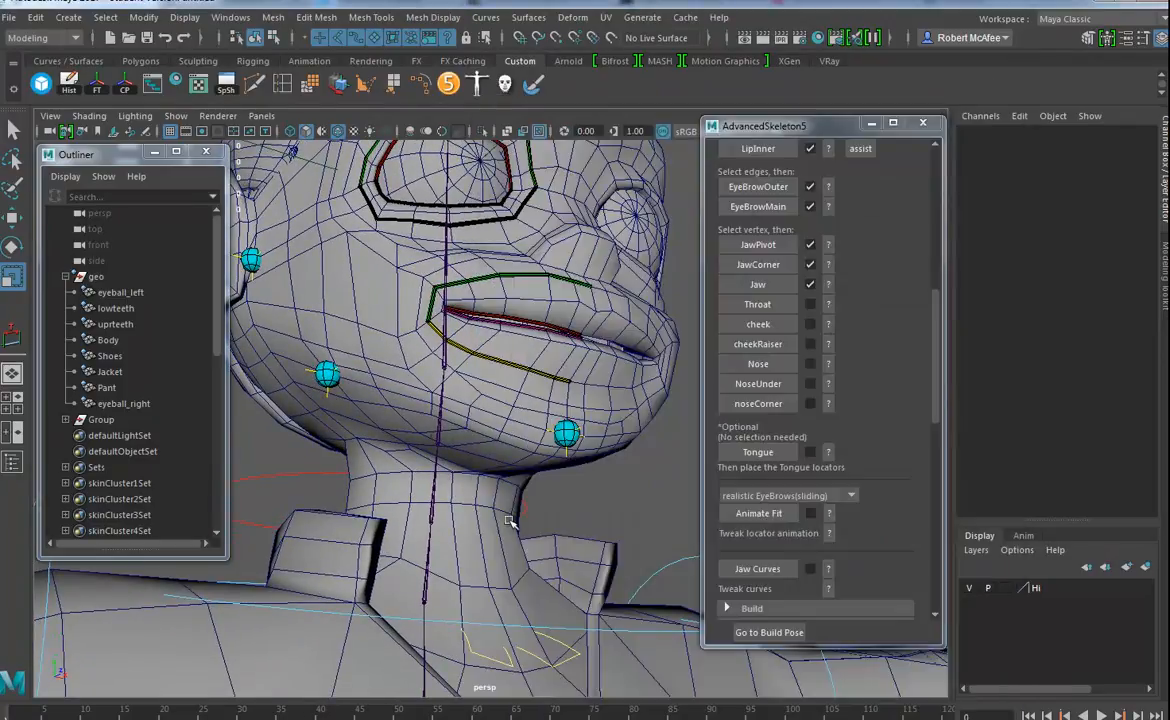
pyautogui.moveTo(491, 360); pyautogui.dragTo(380, 352, button='right')
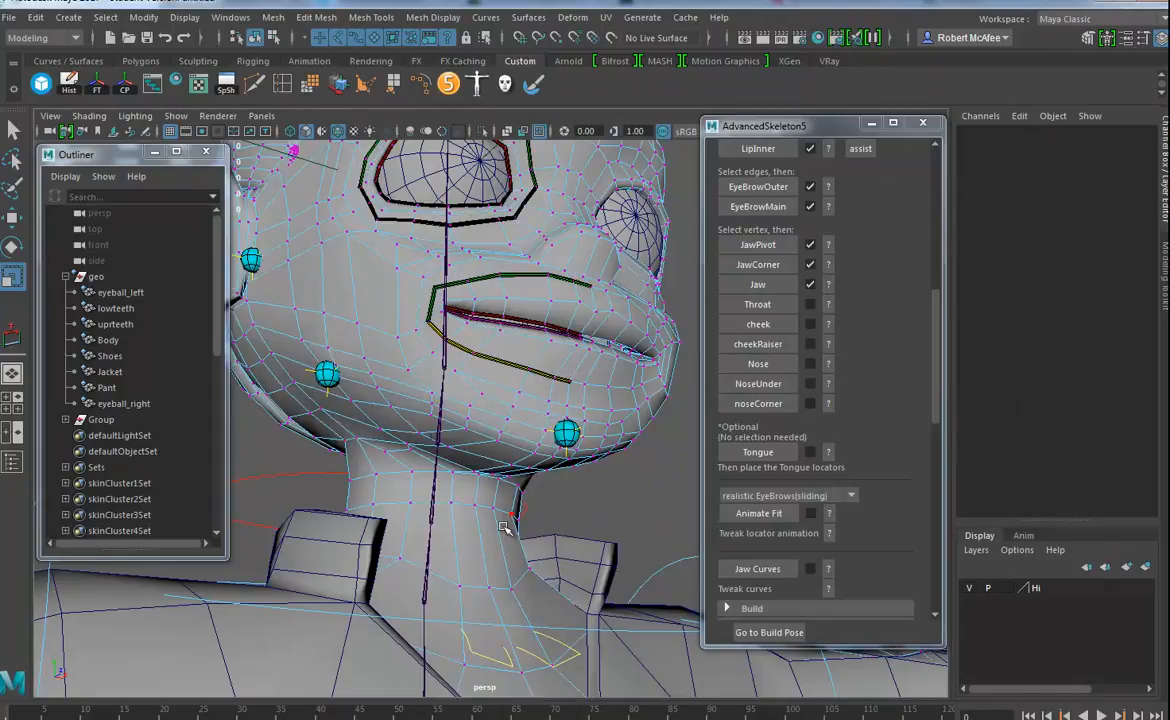
pyautogui.click(496, 509)
pyautogui.keyDown('alt'); pyautogui.moveTo(590, 509); pyautogui.dragTo(450, 484); pyautogui.keyUp('alt')
pyautogui.click(436, 482)
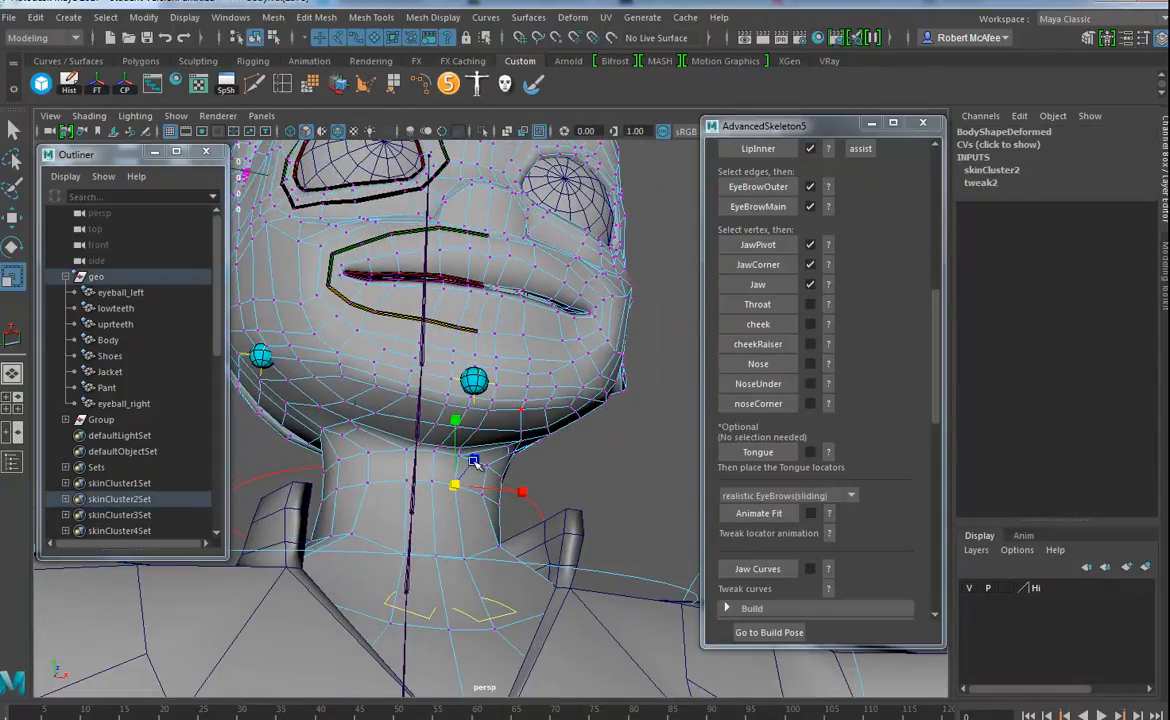
pyautogui.keyDown('alt'); pyautogui.moveTo(473, 472); pyautogui.dragTo(562, 462); pyautogui.keyUp('alt')
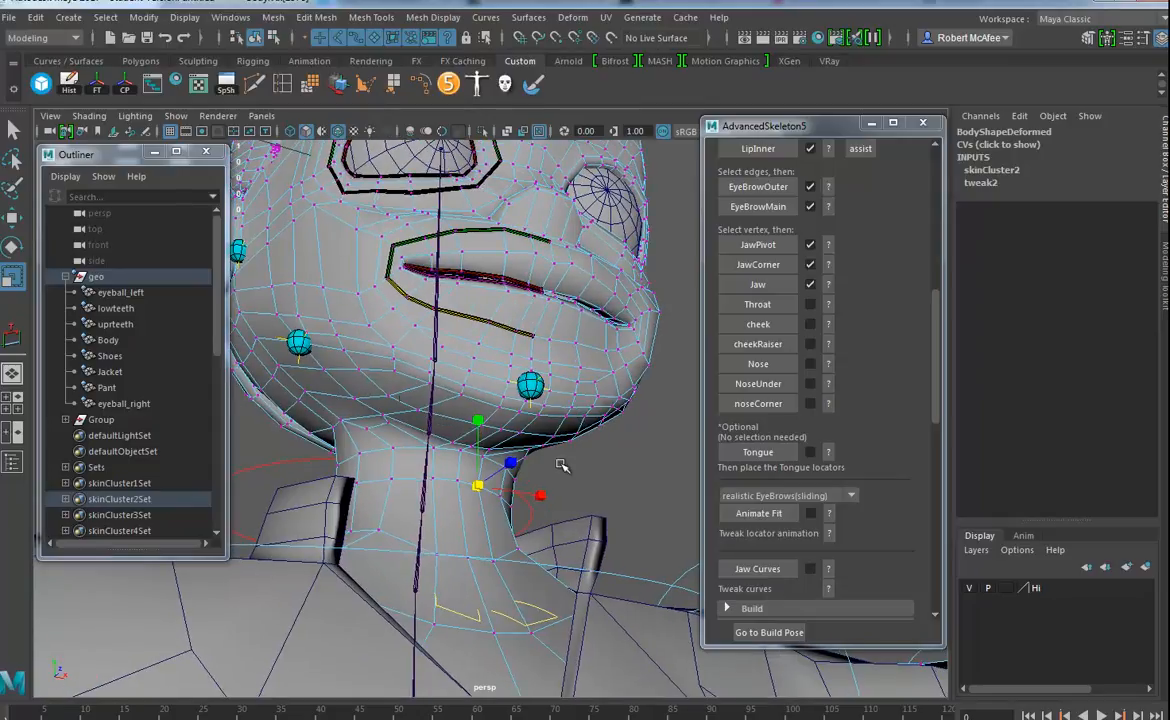
pyautogui.click(564, 460)
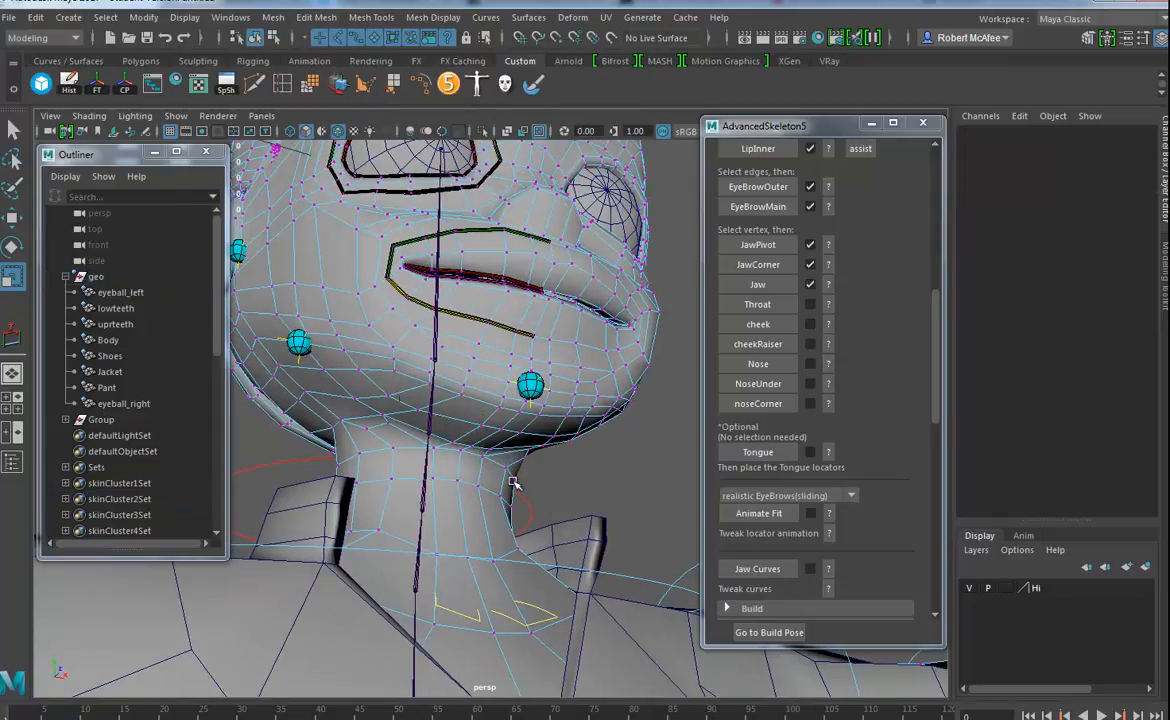
pyautogui.click(457, 481)
pyautogui.keyDown('alt'); pyautogui.moveTo(480, 522); pyautogui.dragTo(512, 386); pyautogui.keyUp('alt')
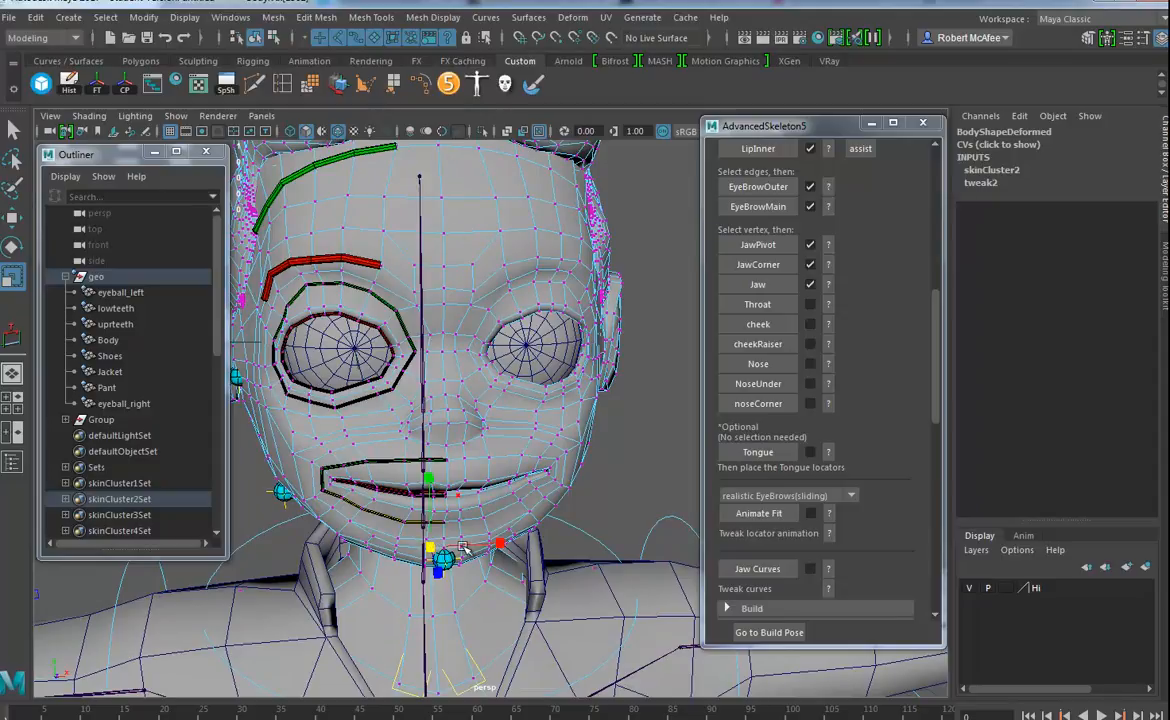
pyautogui.keyDown('alt'); pyautogui.moveTo(419, 521); pyautogui.dragTo(465, 539); pyautogui.keyUp('alt')
pyautogui.keyDown('alt'); pyautogui.moveTo(398, 441); pyautogui.dragTo(521, 364); pyautogui.keyUp('alt')
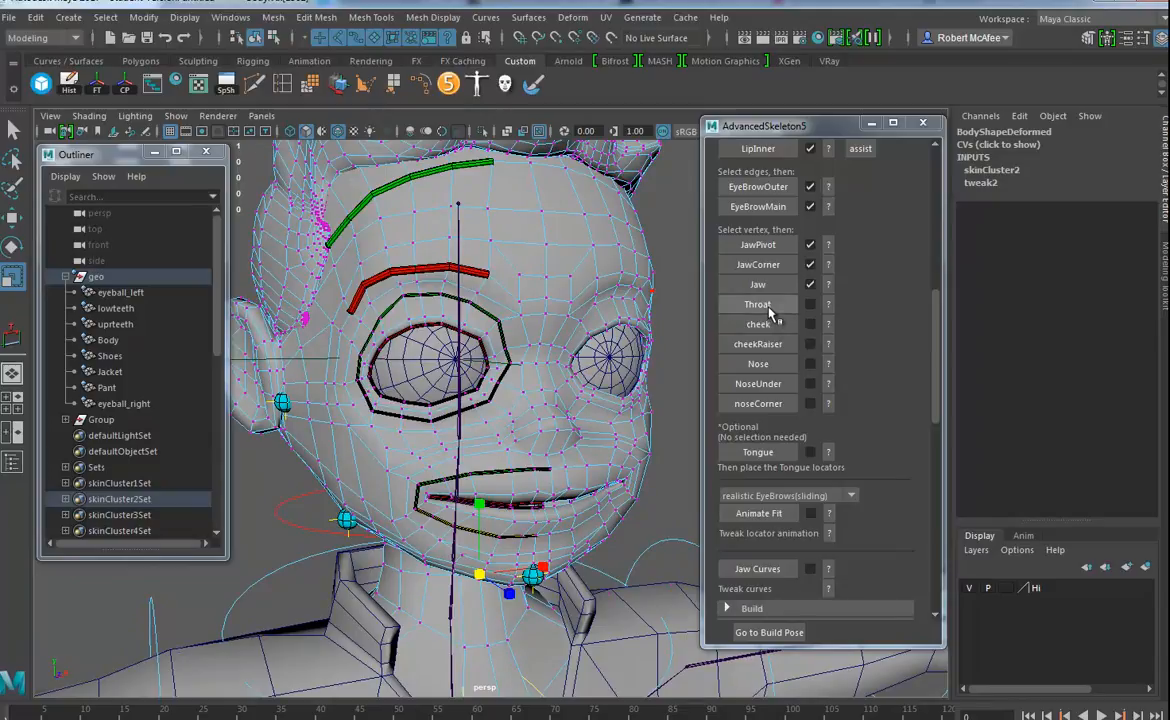
pyautogui.click(770, 310)
# - Create the cheek fit from a vertex on the character's right cheek, below and outside the eye
pyautogui.keyDown('alt'); pyautogui.moveTo(494, 436); pyautogui.dragTo(452, 420); pyautogui.keyUp('alt')
pyautogui.moveTo(459, 446); pyautogui.dragTo(386, 356, button='right')
pyautogui.click(463, 428)
pyautogui.keyDown('alt'); pyautogui.moveTo(492, 438); pyautogui.dragTo(410, 409, button='middle'); pyautogui.keyUp('alt')
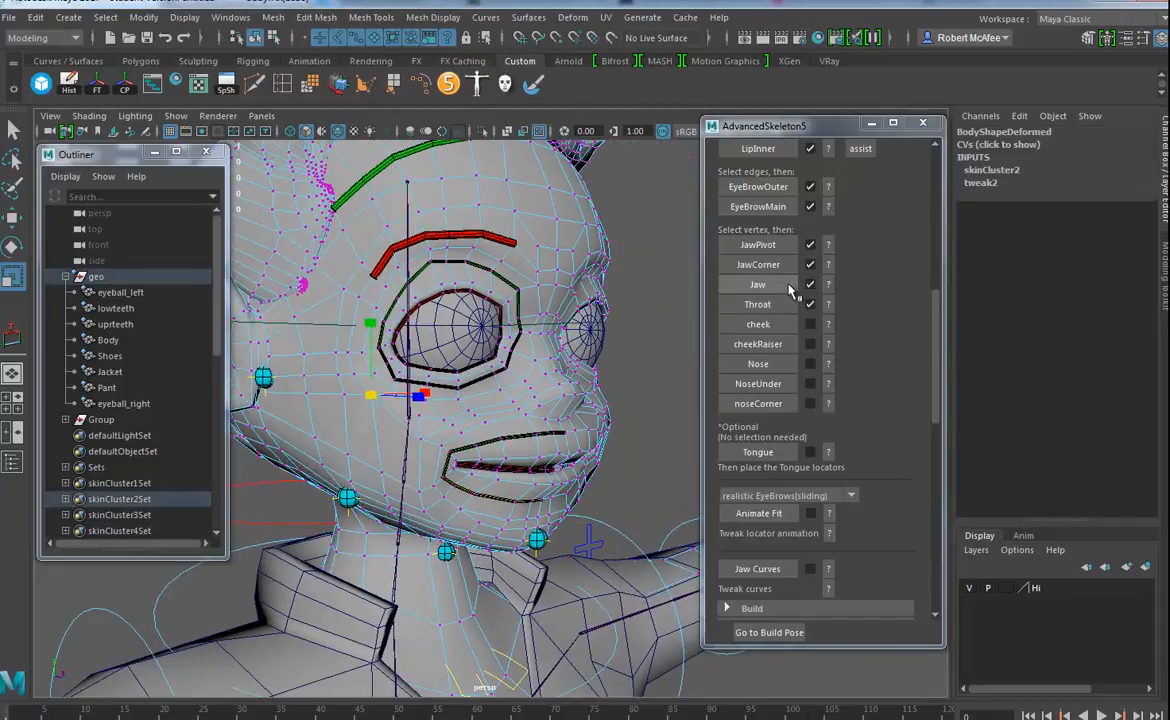
pyautogui.click(727, 324)
# - Create the cheekRaiser fit from a vertex directly beneath the character's right eye
pyautogui.keyDown('alt'); pyautogui.moveTo(478, 497); pyautogui.dragTo(452, 495); pyautogui.keyUp('alt')
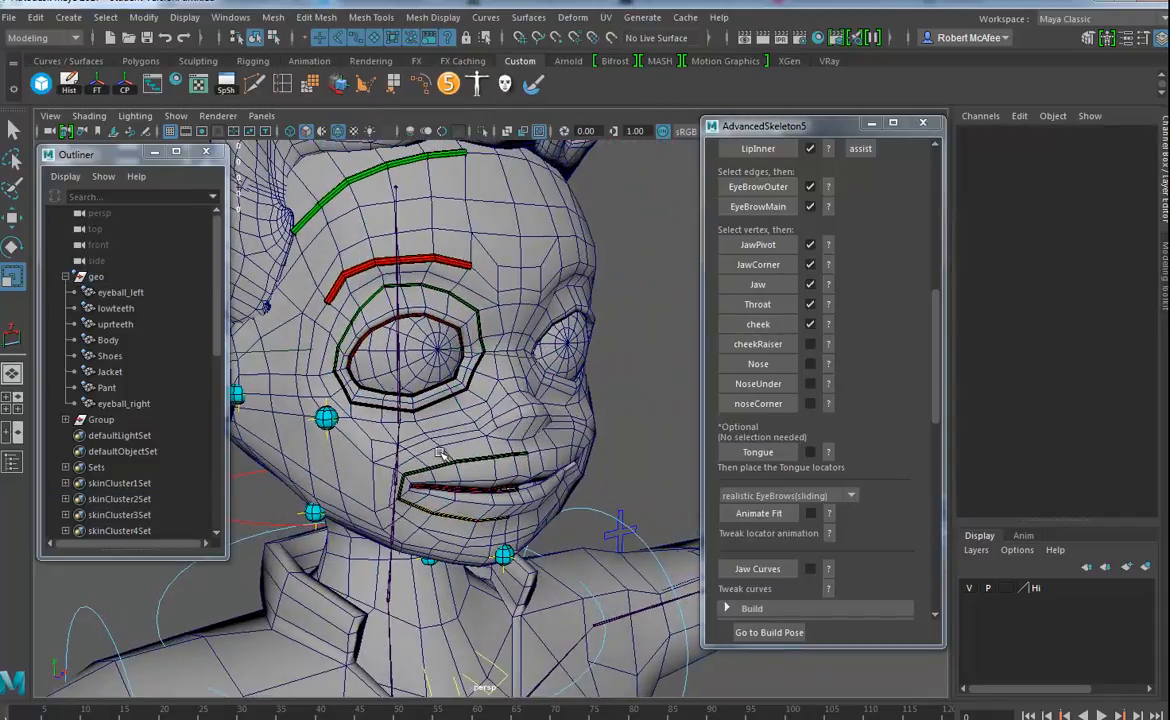
pyautogui.moveTo(433, 442); pyautogui.dragTo(376, 355, button='right')
pyautogui.keyDown('alt'); pyautogui.moveTo(447, 418); pyautogui.dragTo(466, 426); pyautogui.keyUp('alt')
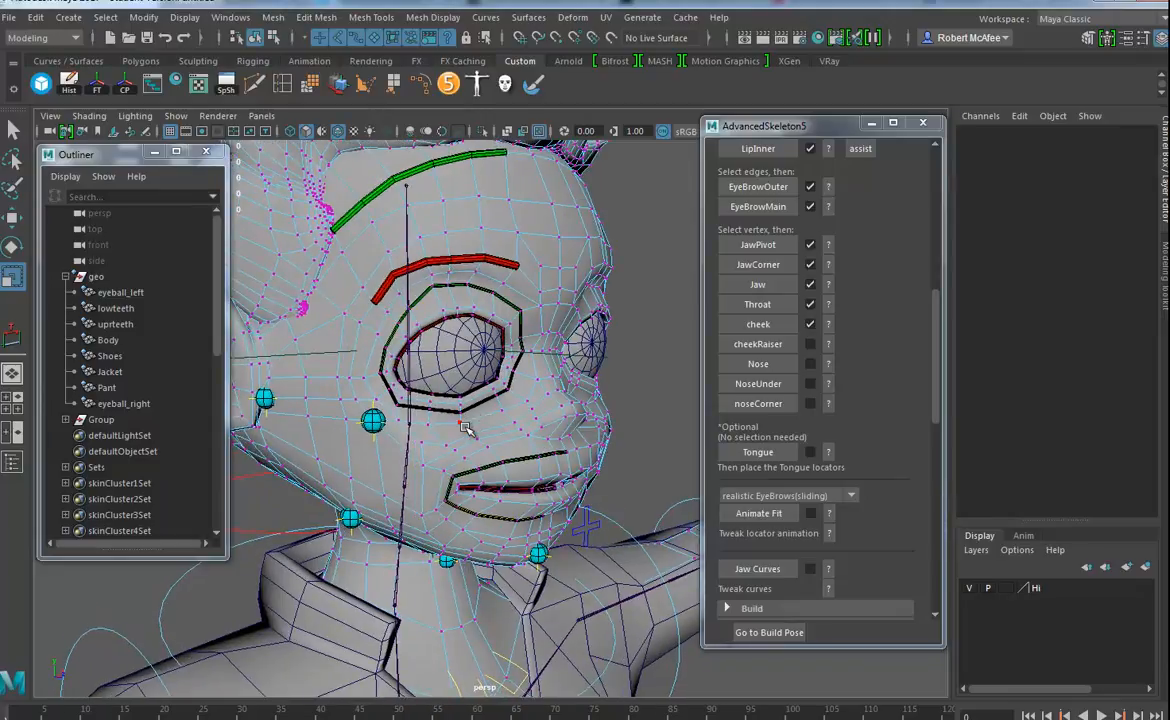
pyautogui.click(460, 426)
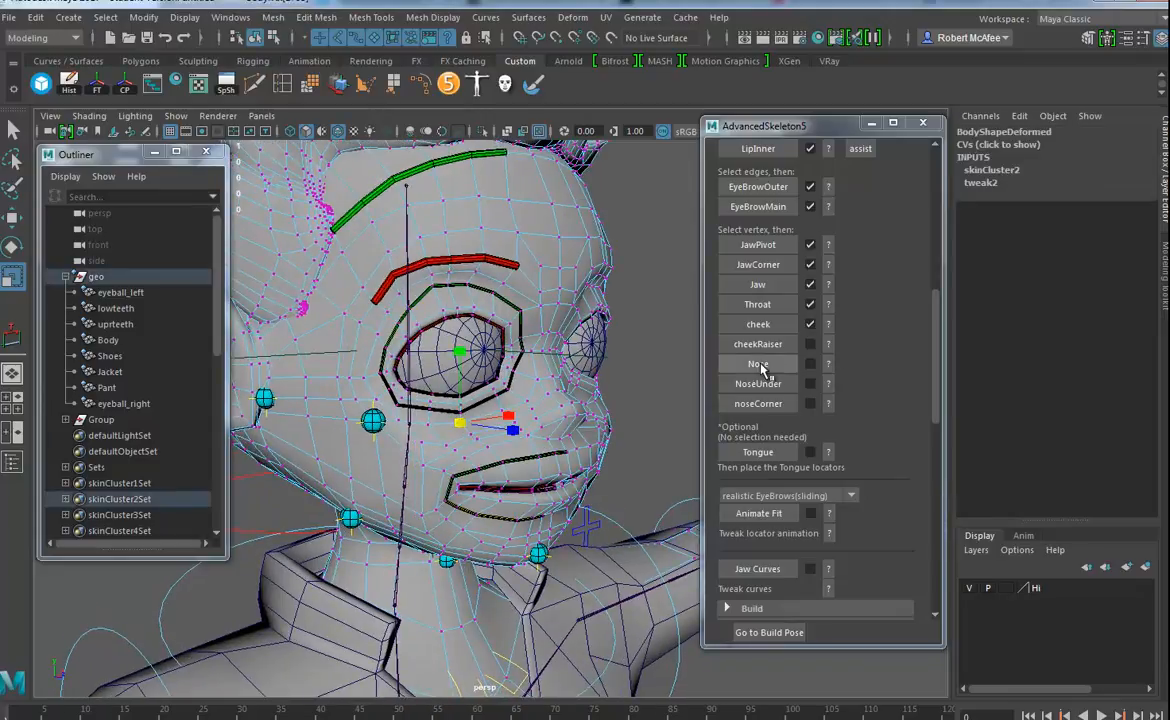
pyautogui.click(760, 344)
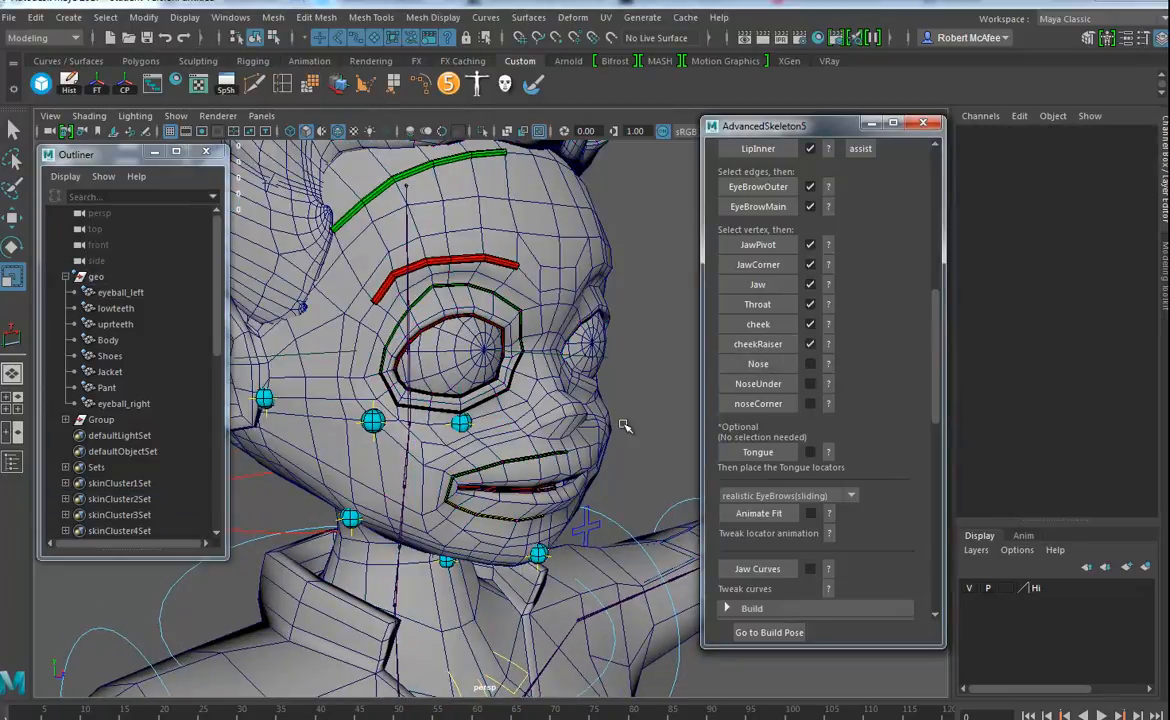
# - Create the Nose fit from the centre vertex at the tip of the nose
pyautogui.keyDown('alt'); pyautogui.moveTo(525, 486); pyautogui.dragTo(490, 483); pyautogui.keyUp('alt')
pyautogui.keyDown('alt'); pyautogui.moveTo(487, 480); pyautogui.dragTo(462, 358, button='right'); pyautogui.keyUp('alt')
pyautogui.click(543, 431)
pyautogui.click(546, 429)
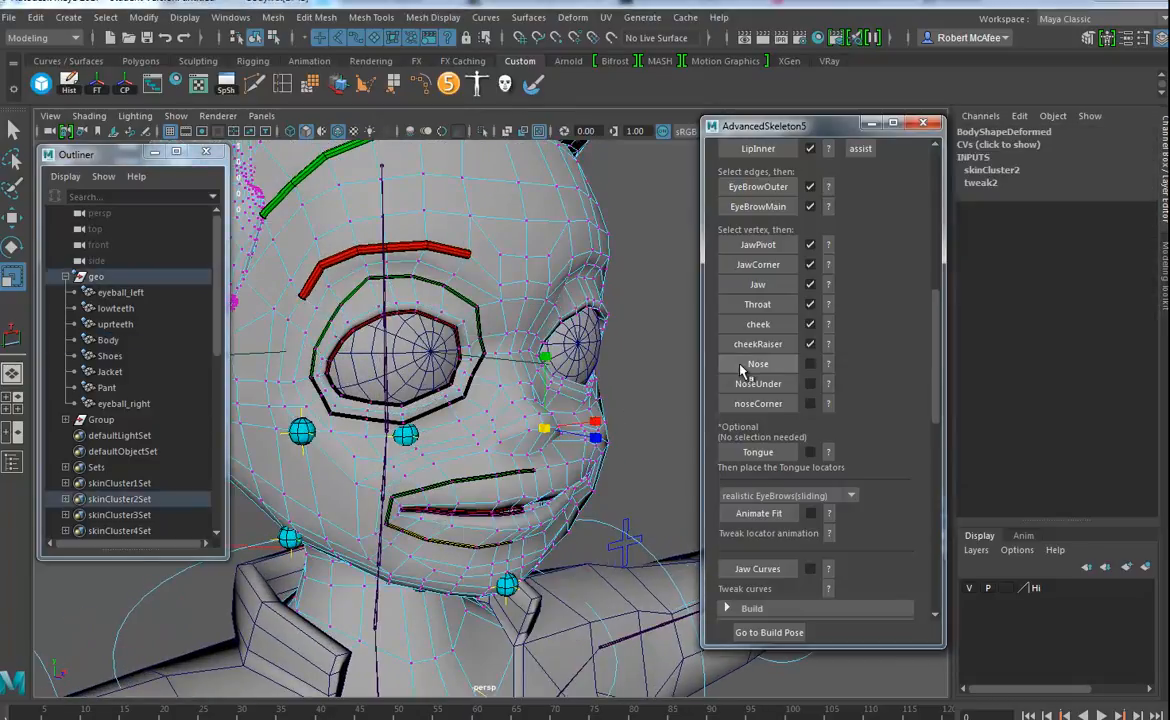
pyautogui.click(758, 364)
# - Create the NoseUnder fit from a vertex just below the nose tip and the noseCorner fit from a vertex beside the right nostril
pyautogui.moveTo(505, 425); pyautogui.dragTo(445, 338, button='right')
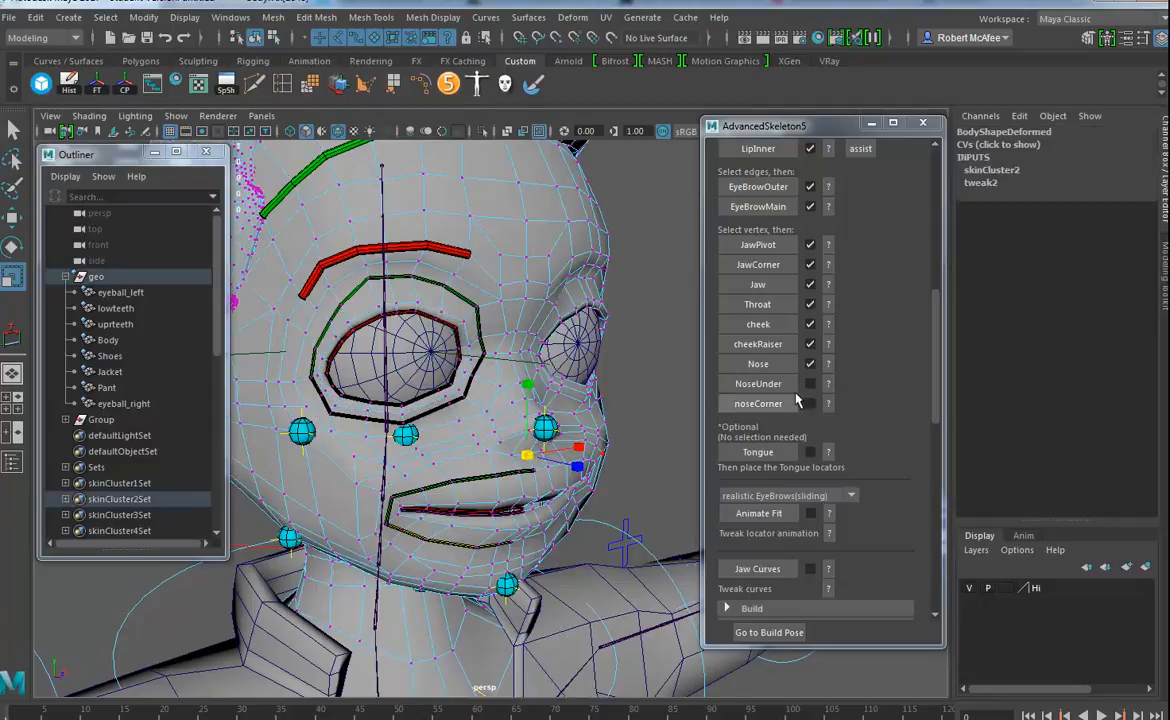
pyautogui.click(758, 383)
pyautogui.moveTo(507, 354); pyautogui.dragTo(431, 354, button='right')
pyautogui.click(478, 445)
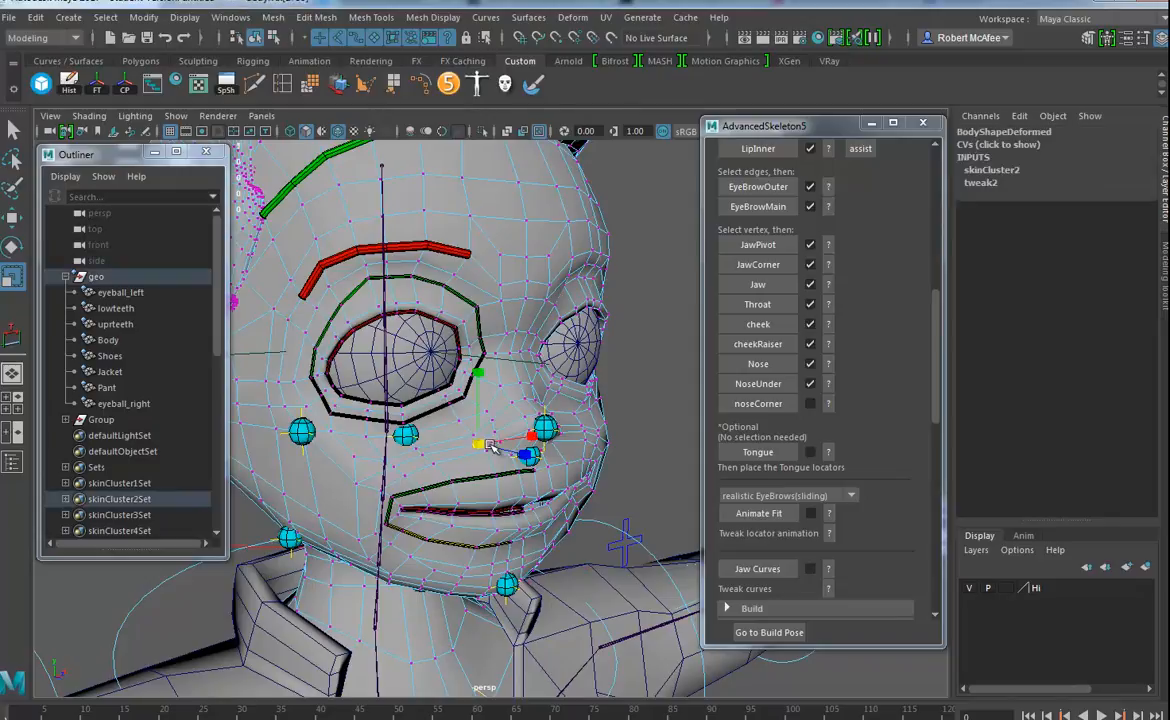
pyautogui.click(772, 403)
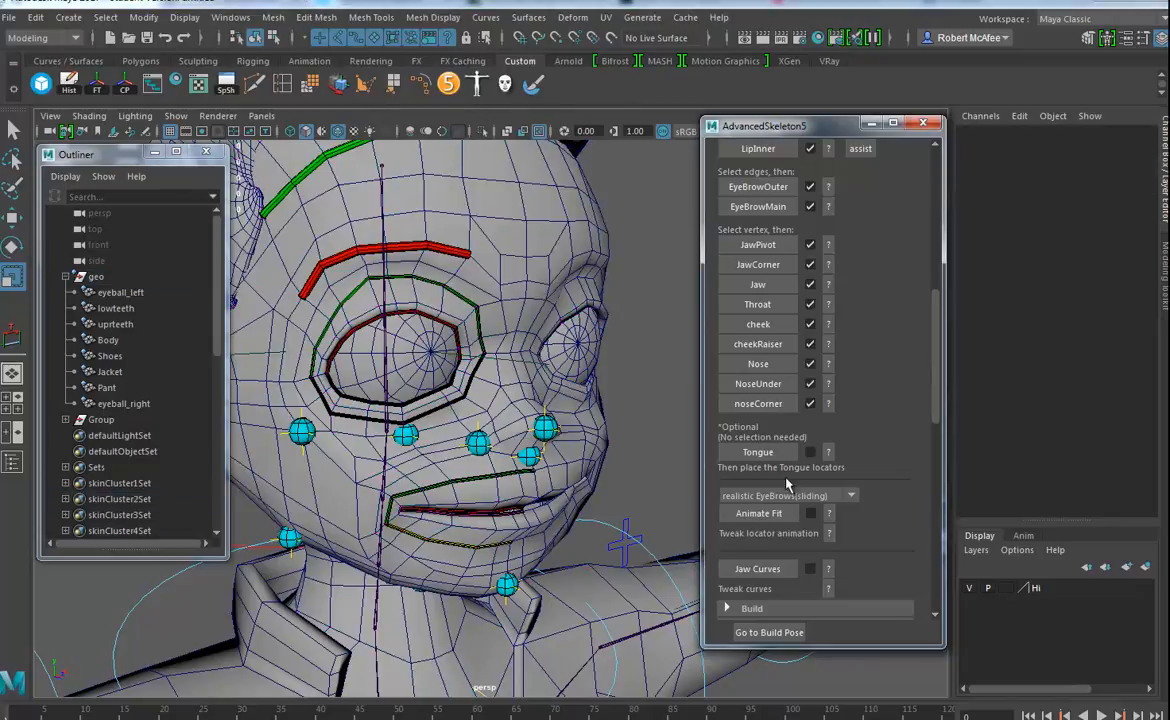
# - Generate the Animate Fit setup with realistic sliding eyebrows and create the Jaw Curves
pyautogui.keyDown('alt'); pyautogui.moveTo(646, 396); pyautogui.dragTo(705, 430, button='right'); pyautogui.keyUp('alt')
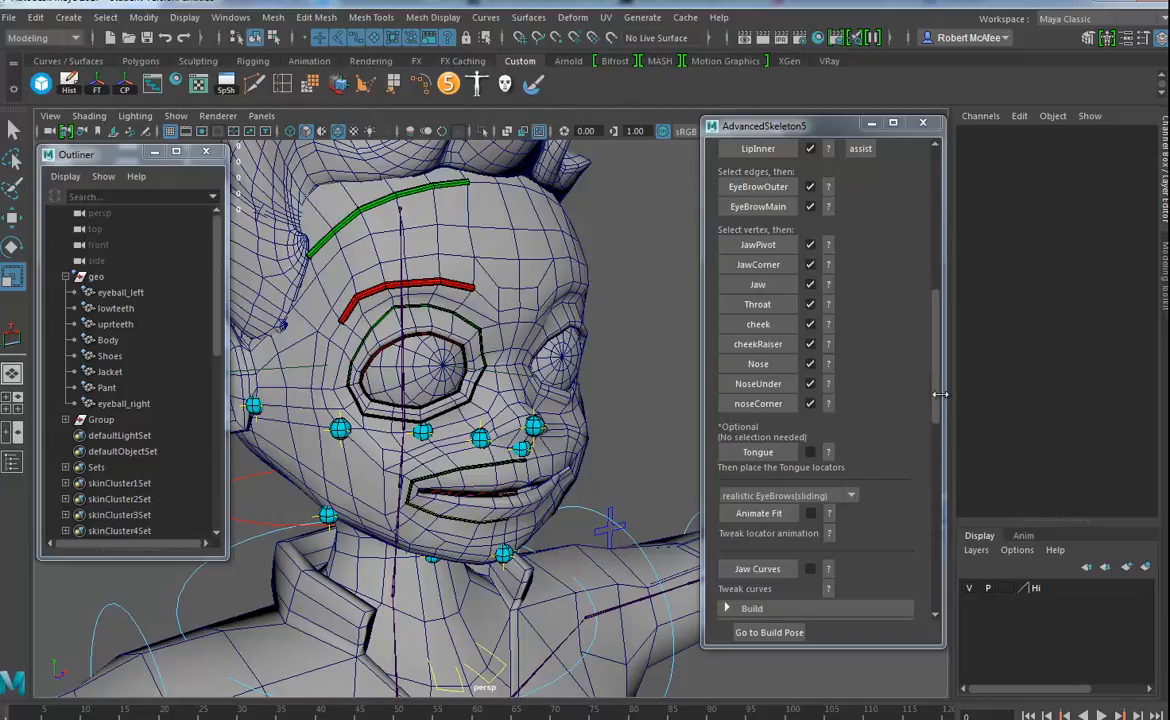
pyautogui.keyDown('alt'); pyautogui.moveTo(540, 473); pyautogui.dragTo(172, 485, button='right'); pyautogui.keyUp('alt')
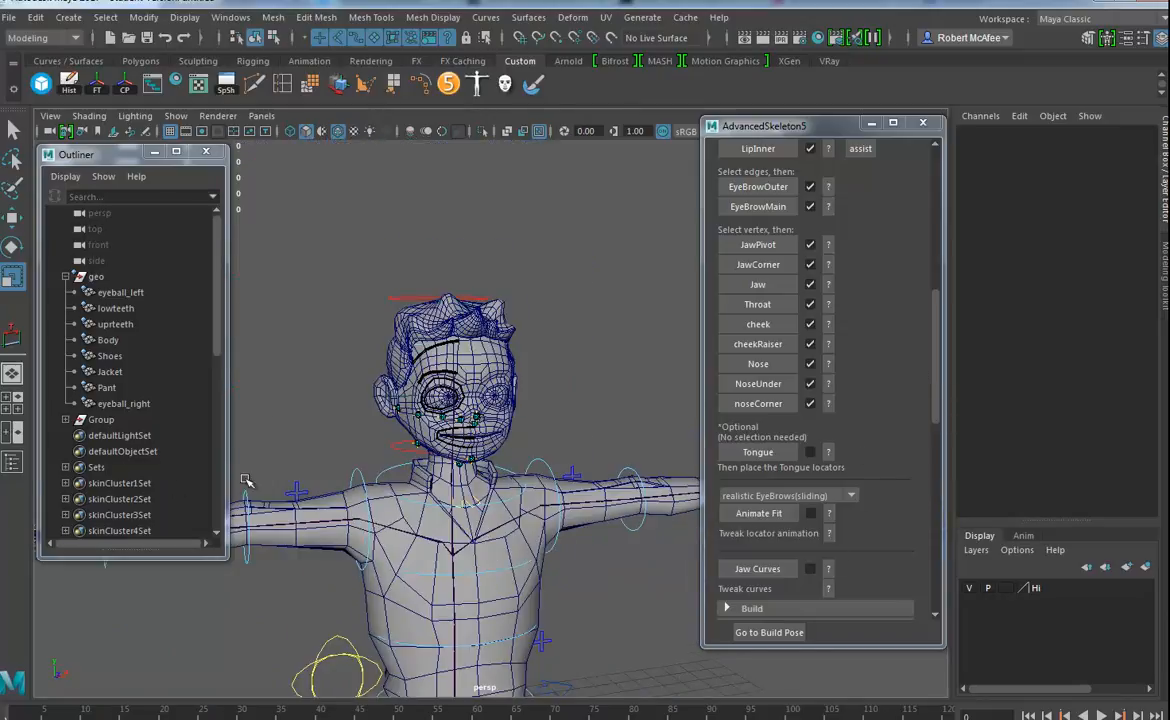
pyautogui.keyDown('alt'); pyautogui.moveTo(240, 477); pyautogui.dragTo(262, 365, button='middle'); pyautogui.keyUp('alt')
pyautogui.keyDown('alt'); pyautogui.moveTo(262, 365); pyautogui.dragTo(305, 410); pyautogui.keyUp('alt')
pyautogui.moveTo(935, 411); pyautogui.dragTo(933, 452)
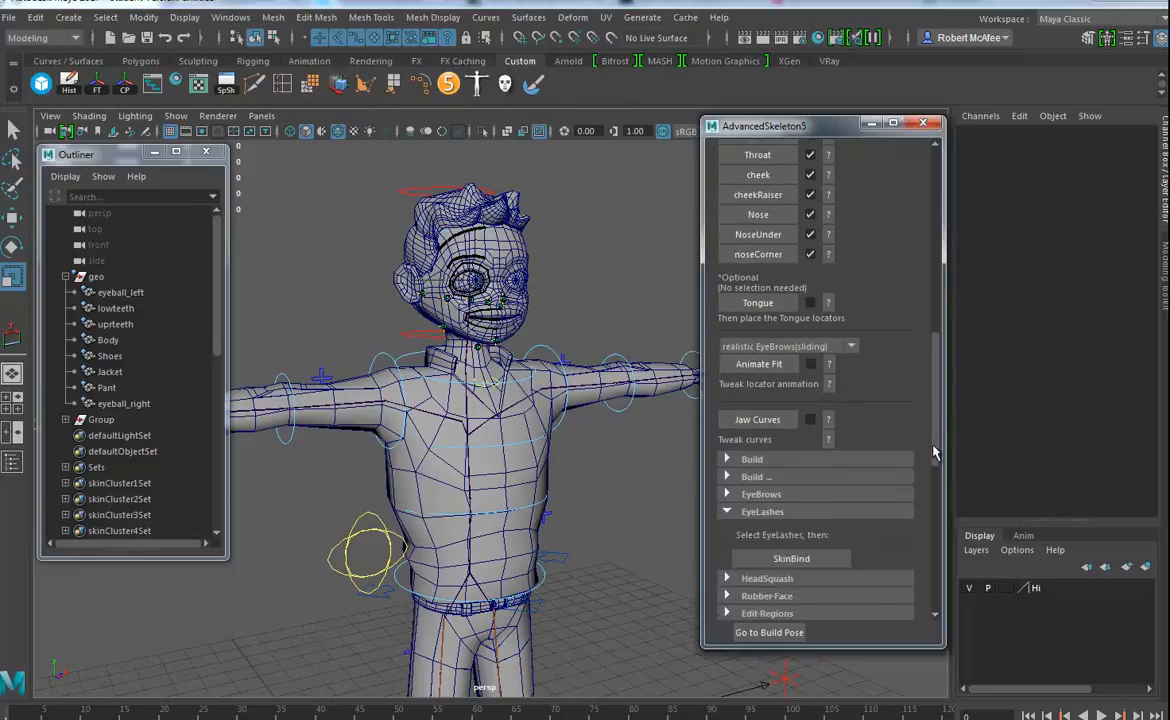
pyautogui.click(762, 364)
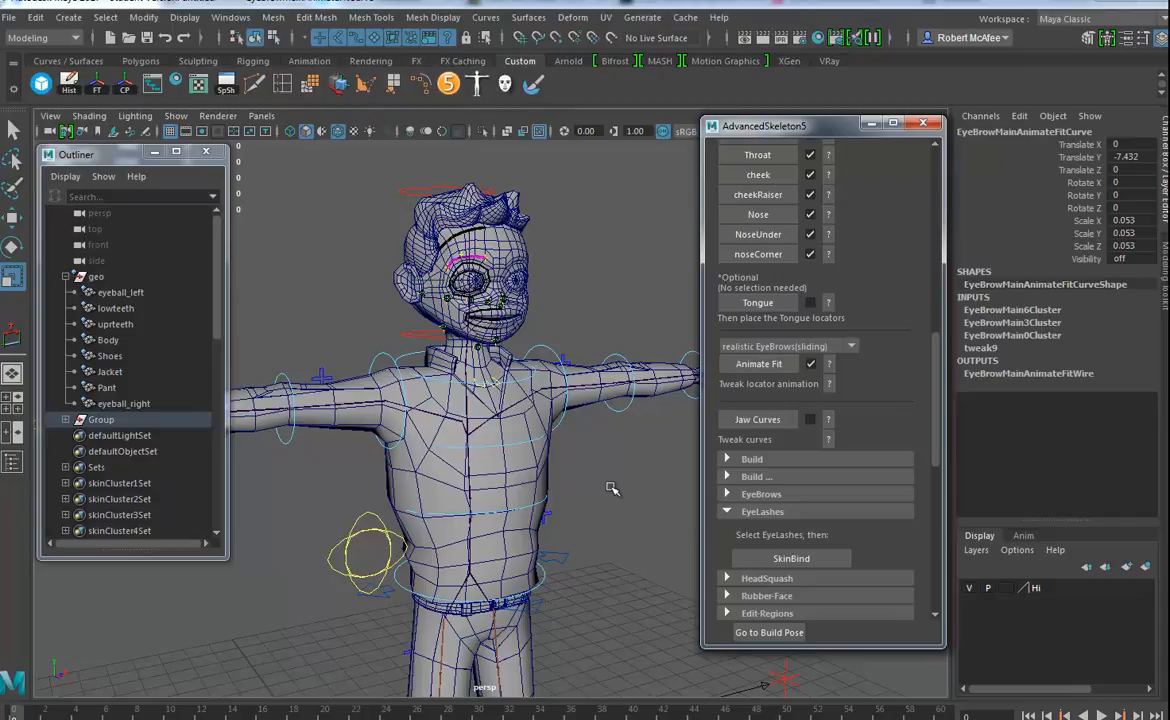
pyautogui.click(768, 422)
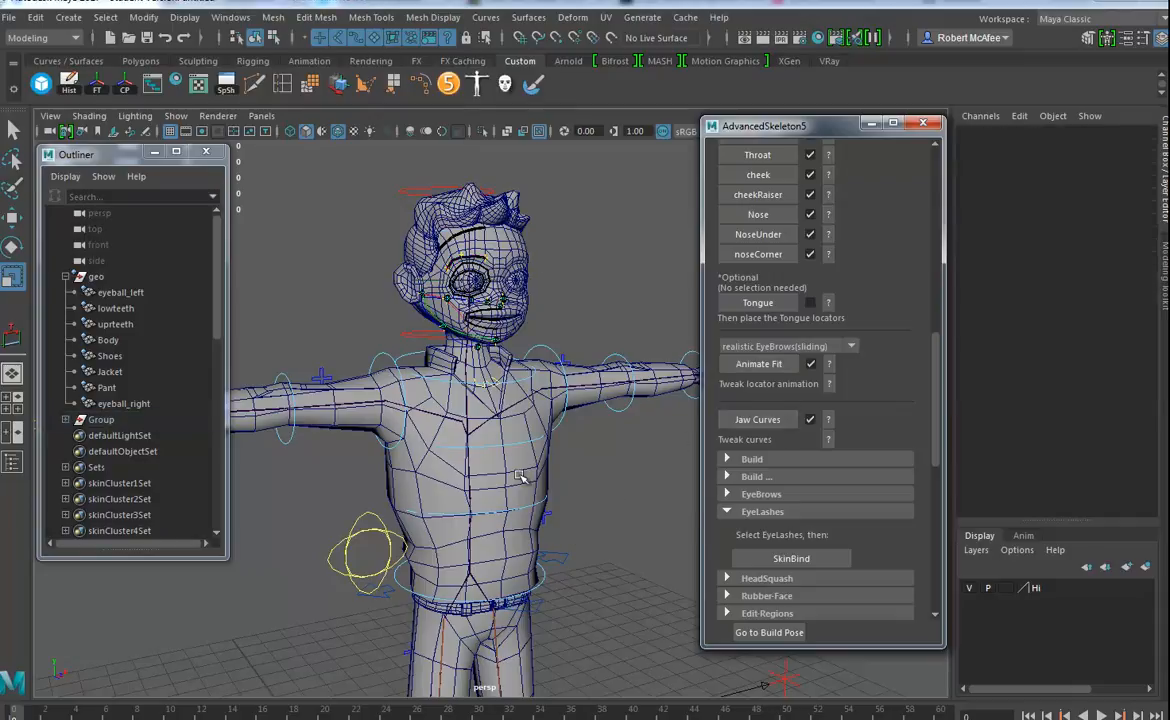
# - Build the AdvancedFace rig, accepting Post-Deformation order for the blend shapes
pyautogui.keyDown('alt'); pyautogui.moveTo(422, 418); pyautogui.dragTo(579, 472, button='right'); pyautogui.keyUp('alt')
pyautogui.keyDown('alt'); pyautogui.moveTo(579, 472); pyautogui.dragTo(558, 540, button='middle'); pyautogui.keyUp('alt')
pyautogui.keyDown('alt'); pyautogui.moveTo(558, 540); pyautogui.dragTo(854, 487); pyautogui.keyUp('alt')
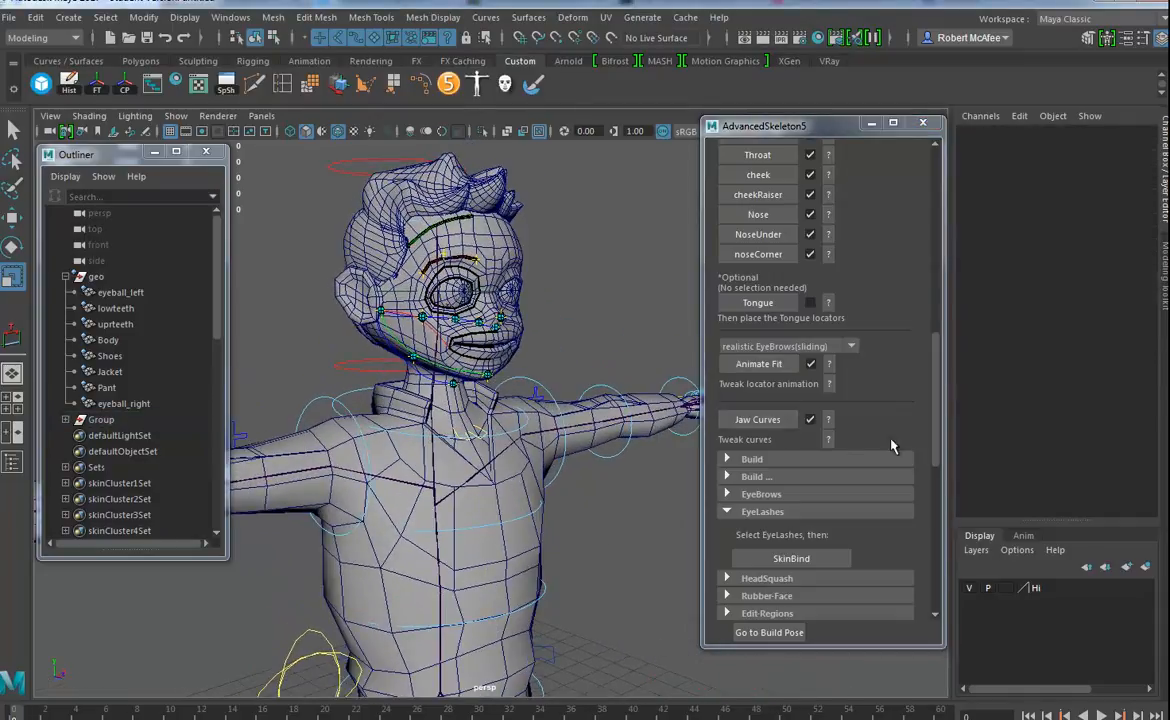
pyautogui.click(752, 460)
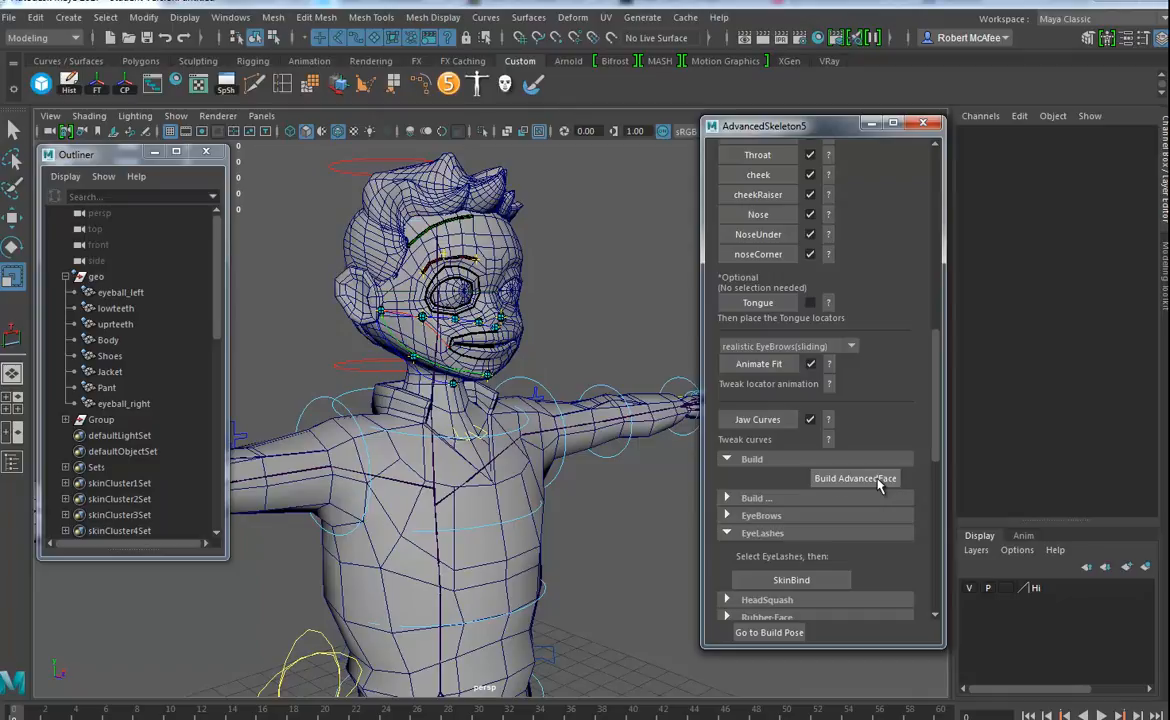
pyautogui.click(876, 480)
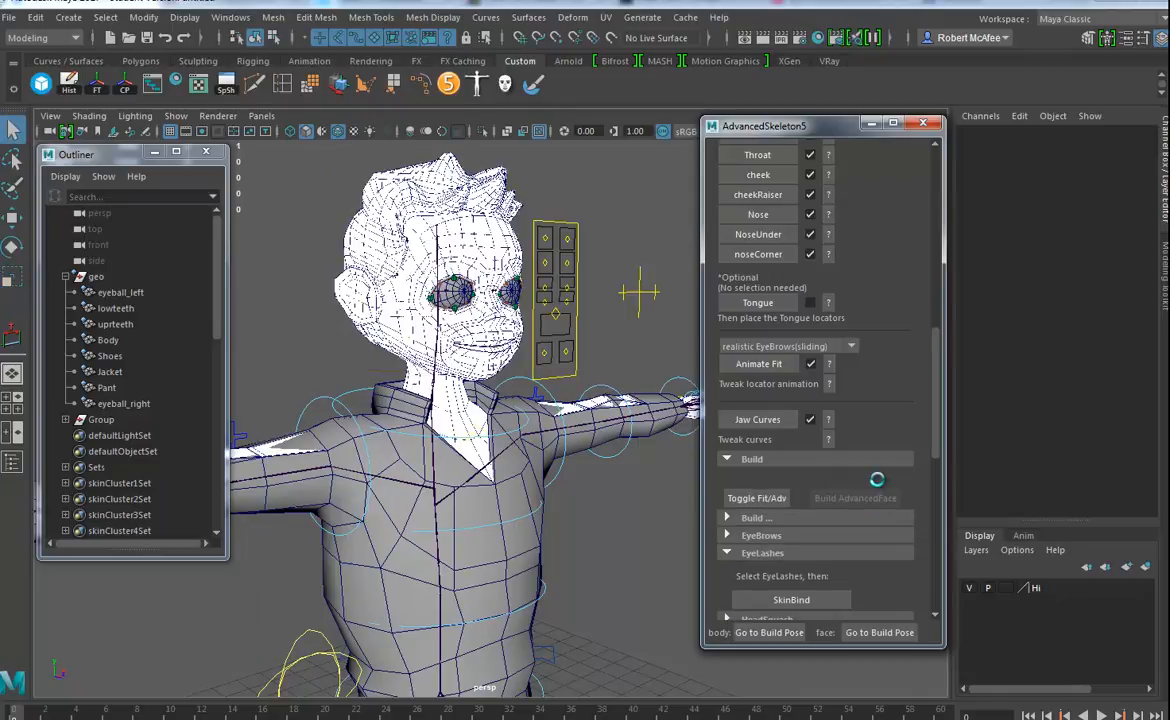
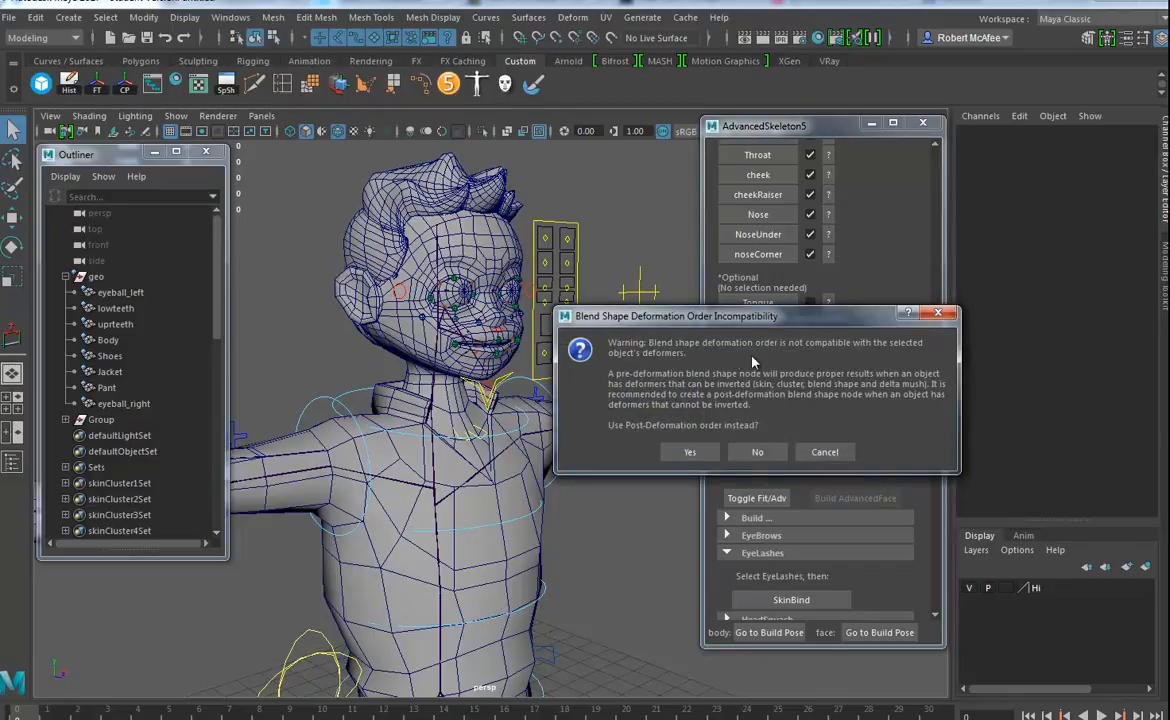
pyautogui.click(692, 452)
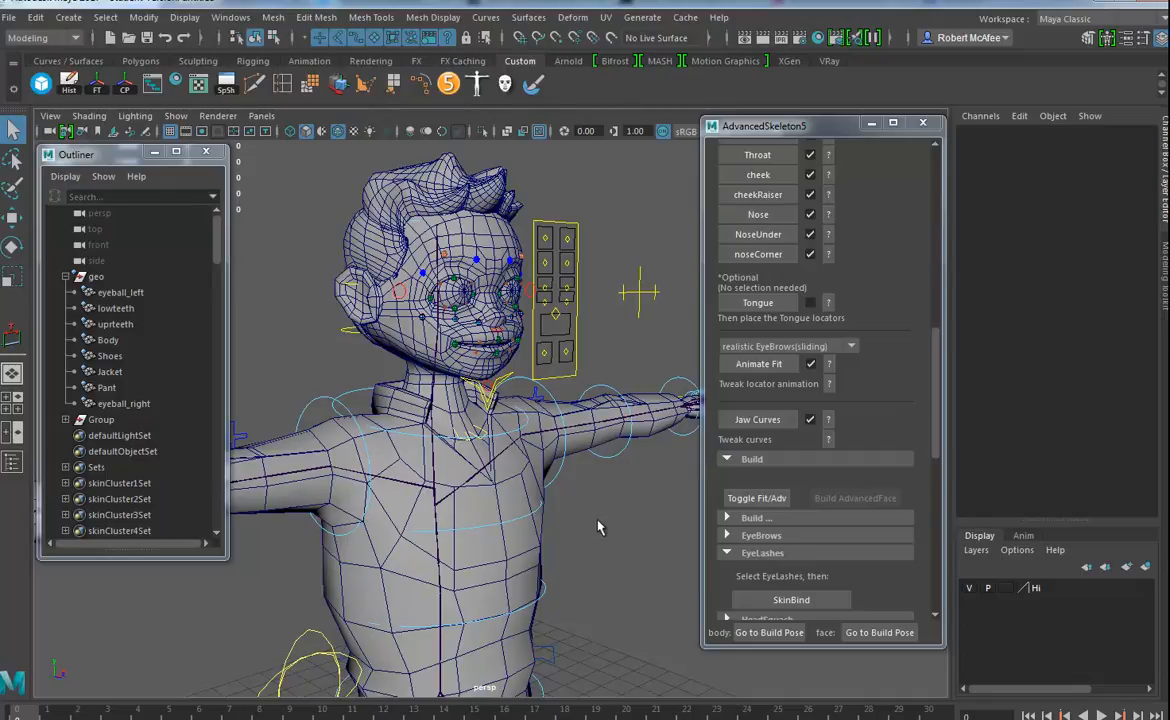
# - Try moving the ctrlMouth_M control on the board beside the face, and undo the move
pyautogui.scroll(5, 597, 527)
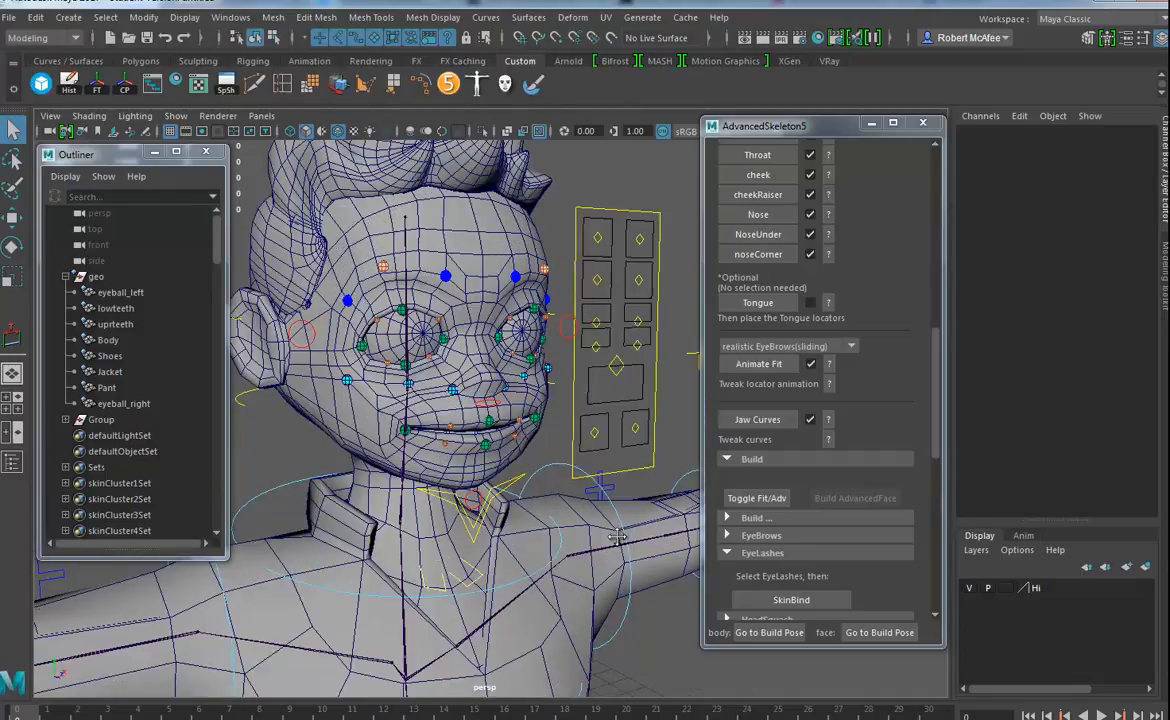
pyautogui.scroll(2, 632, 544)
pyautogui.click(610, 381)
pyautogui.press('w')
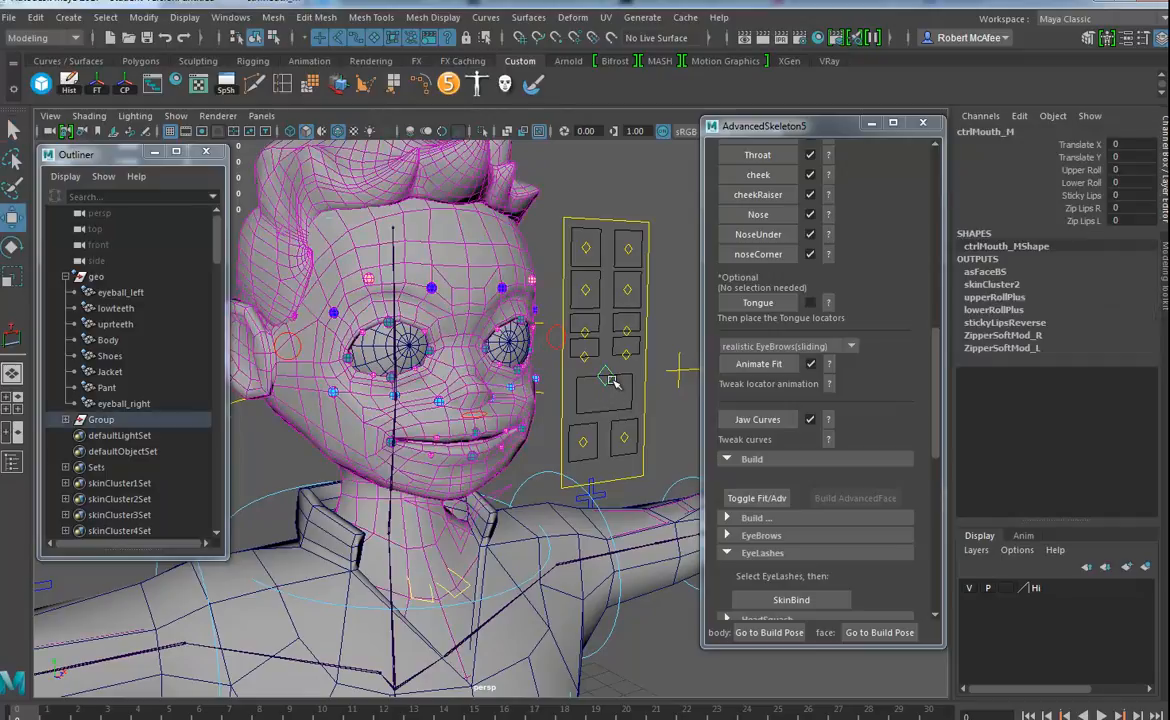
pyautogui.moveTo(607, 375); pyautogui.dragTo(635, 386)
pyautogui.hotkey('ctrl', 'z')
# - Test the face rig by moving ctrlBrow_L to X -0.244, Y 0.377, and the nose, cheek and mouth controls together with ctrlNose_L at -0.144, 0.658
pyautogui.moveTo(579, 279); pyautogui.dragTo(588, 242)
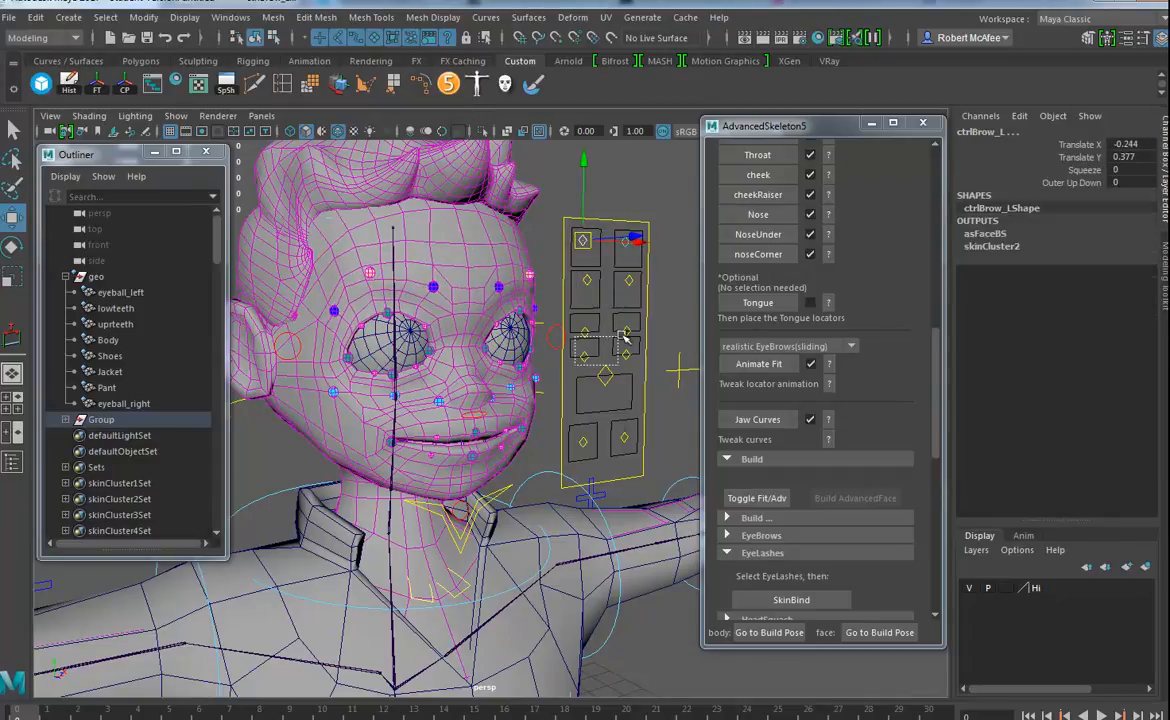
pyautogui.click(620, 334)
pyautogui.moveTo(624, 334); pyautogui.dragTo(621, 321)
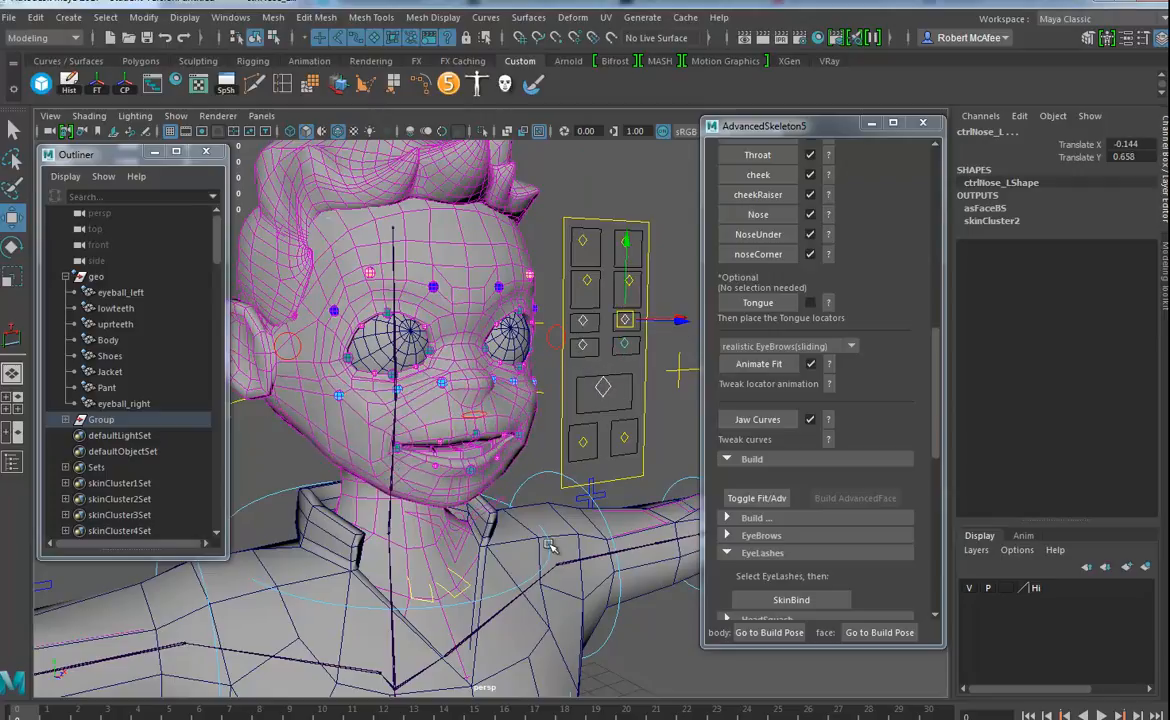
pyautogui.keyDown('alt'); pyautogui.moveTo(564, 550); pyautogui.dragTo(548, 539); pyautogui.keyUp('alt')
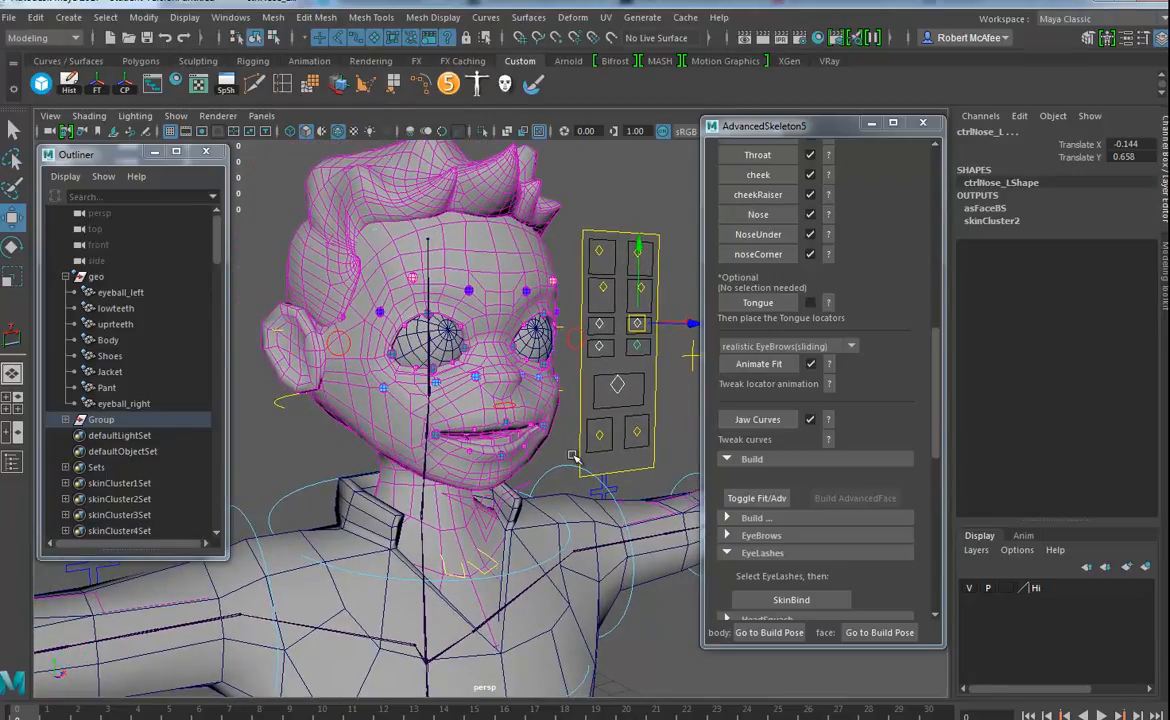
pyautogui.keyDown('alt'); pyautogui.moveTo(439, 373); pyautogui.dragTo(439, 425); pyautogui.keyUp('alt')
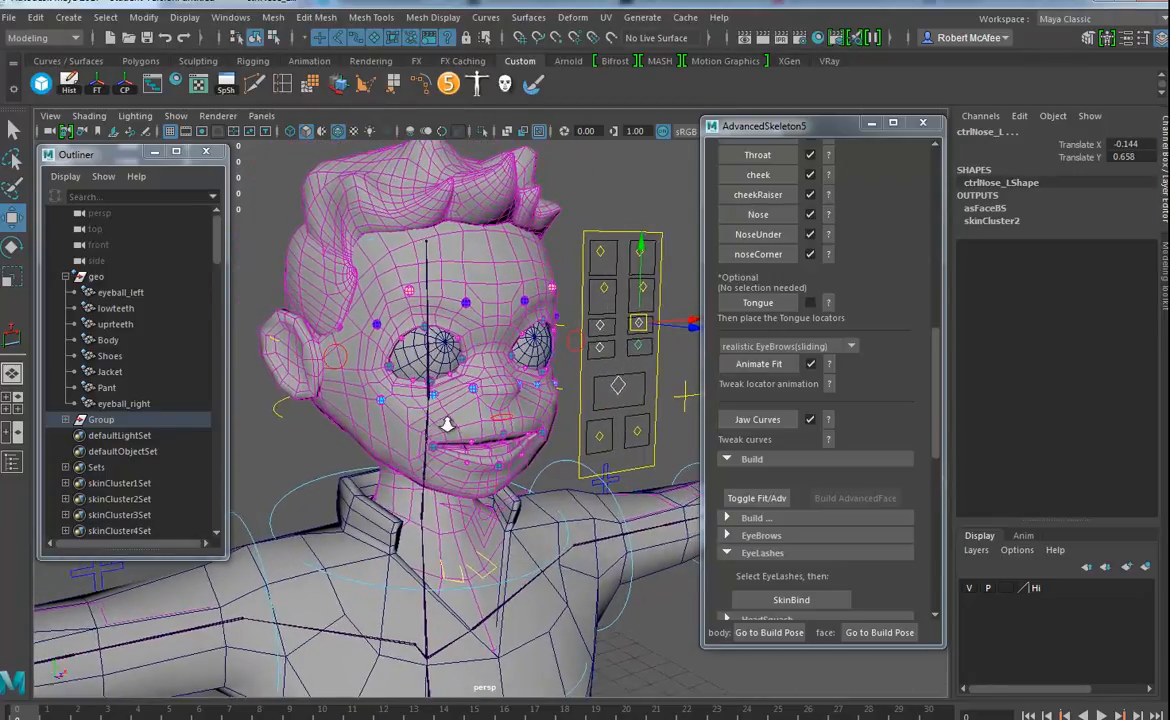
pyautogui.keyDown('alt'); pyautogui.moveTo(439, 425); pyautogui.dragTo(564, 423, button='right'); pyautogui.keyUp('alt')
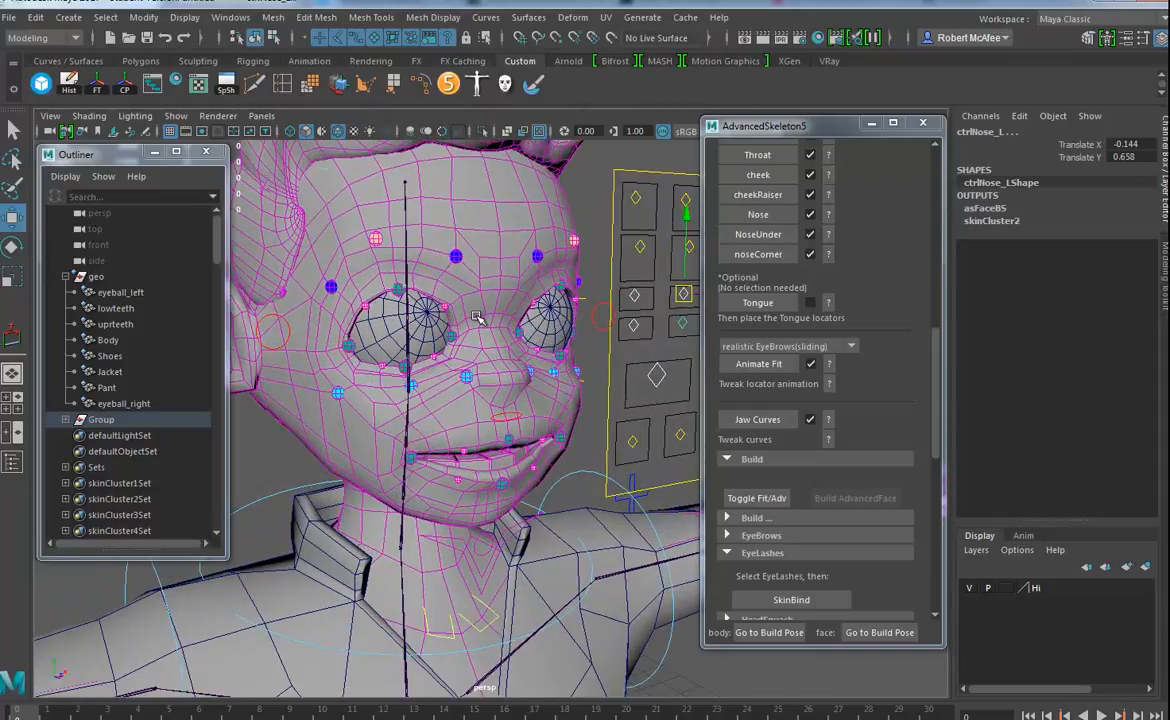
pyautogui.scroll(-10, 510, 510)
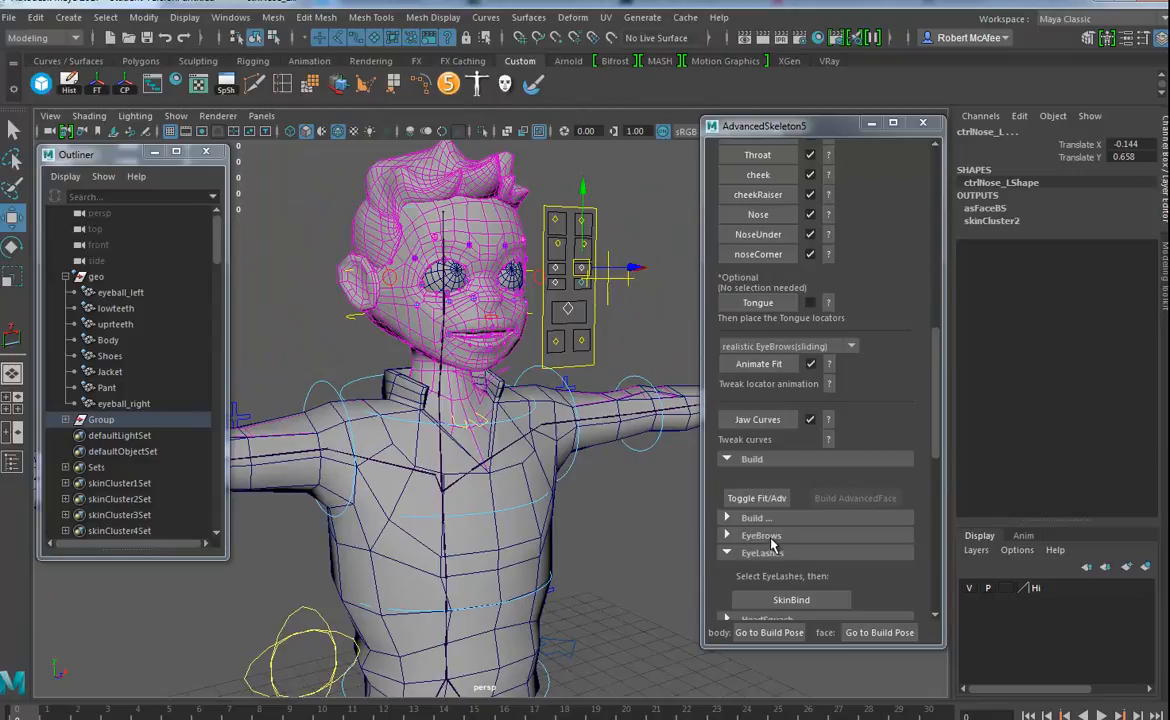
# - Return the face rig to its build pose
pyautogui.click(884, 633)
pyautogui.keyDown('alt'); pyautogui.moveTo(599, 520); pyautogui.dragTo(577, 522, button='middle'); pyautogui.keyUp('alt')
pyautogui.keyDown('alt'); pyautogui.moveTo(577, 522); pyautogui.dragTo(621, 530, button='right'); pyautogui.keyUp('alt')
pyautogui.keyDown('alt'); pyautogui.moveTo(562, 464); pyautogui.dragTo(566, 556, button='middle'); pyautogui.keyUp('alt')
pyautogui.keyDown('alt'); pyautogui.moveTo(467, 413); pyautogui.dragTo(515, 497); pyautogui.keyUp('alt')
# - Try moving ctrlMouth_M sideways to Translate X 1, and undo the move
pyautogui.click(609, 265)
pyautogui.keyDown('alt'); pyautogui.moveTo(539, 501); pyautogui.dragTo(616, 502, button='right'); pyautogui.keyUp('alt')
pyautogui.keyDown('alt'); pyautogui.moveTo(616, 502); pyautogui.dragTo(582, 491, button='middle'); pyautogui.keyUp('alt')
pyautogui.click(603, 416)
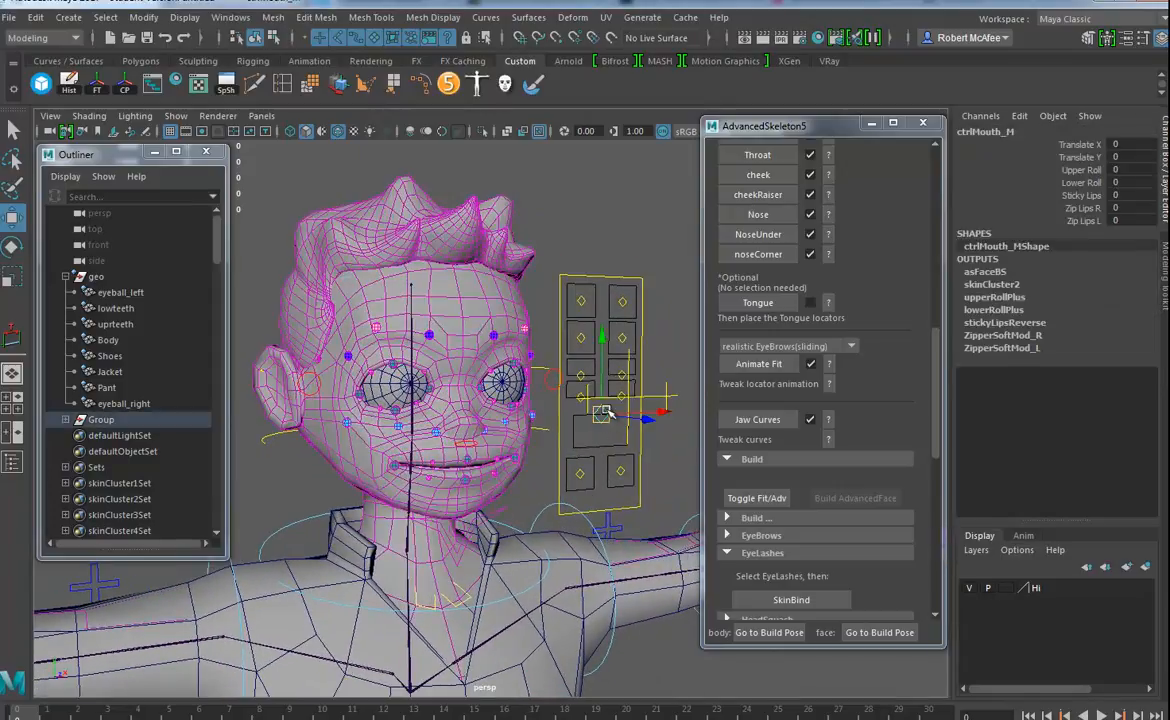
pyautogui.moveTo(602, 337); pyautogui.dragTo(605, 364)
pyautogui.moveTo(662, 415); pyautogui.dragTo(733, 415)
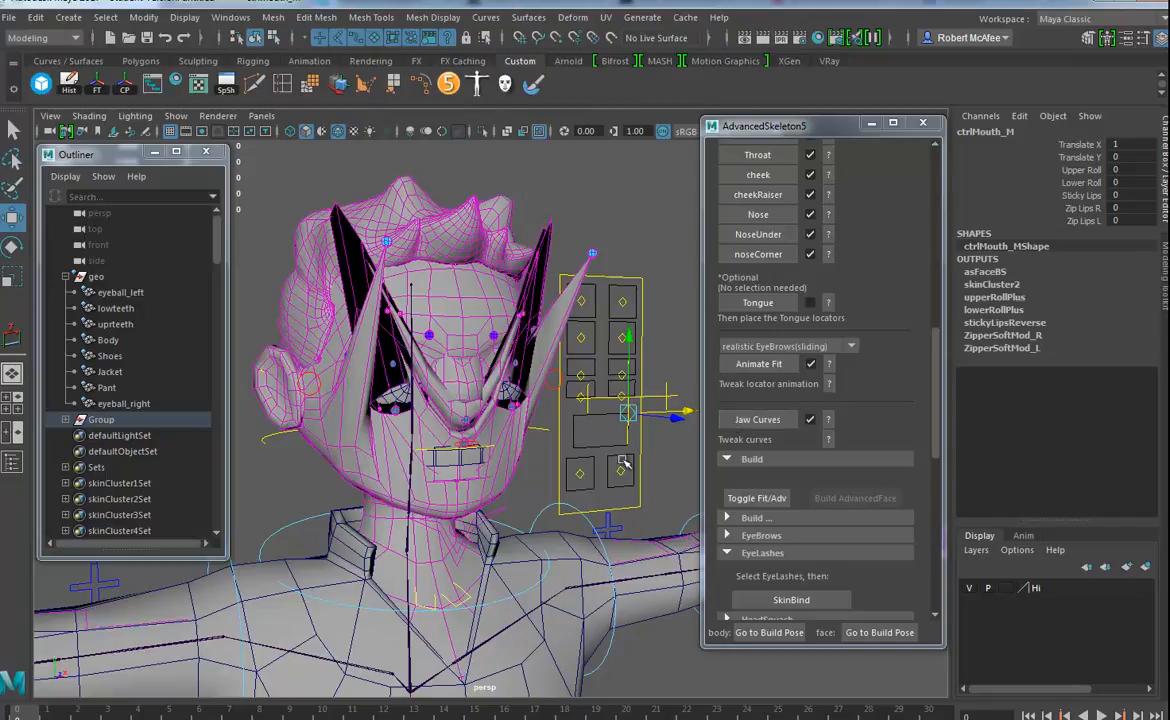
pyautogui.hotkey('ctrl', 'z')
# - Start the blendShapes wizard for editing the face rig's blend shape targets
pyautogui.scroll(-6, 756, 490)
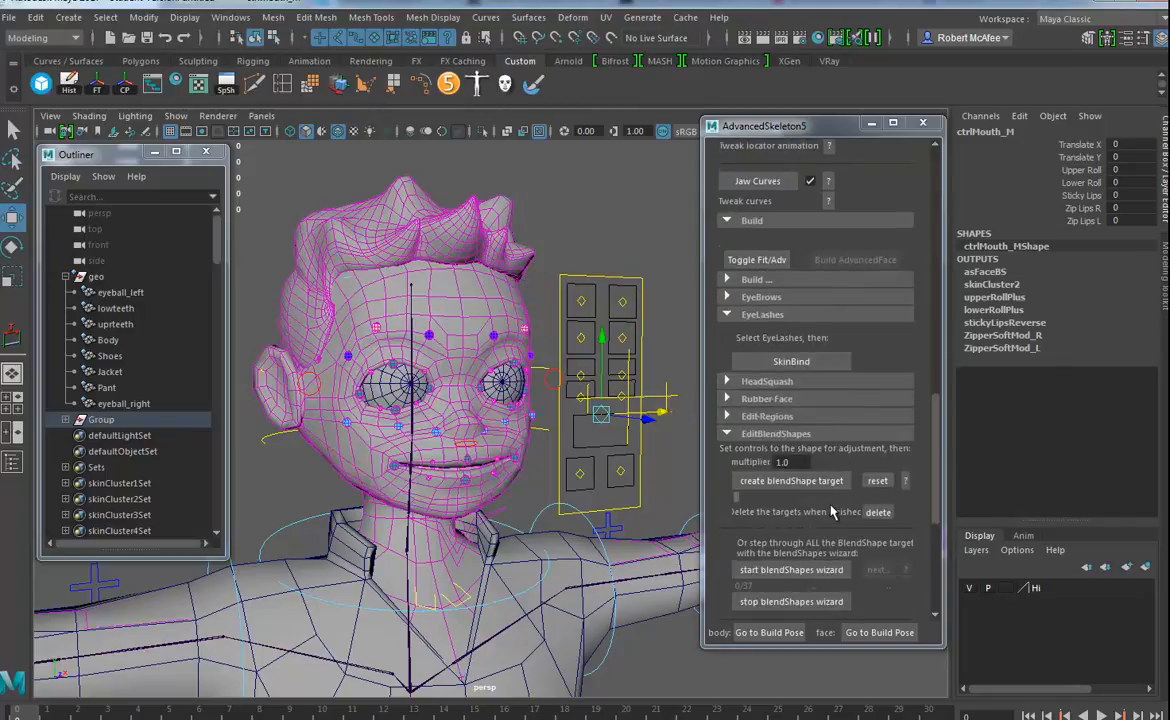
pyautogui.scroll(-5, 760, 455)
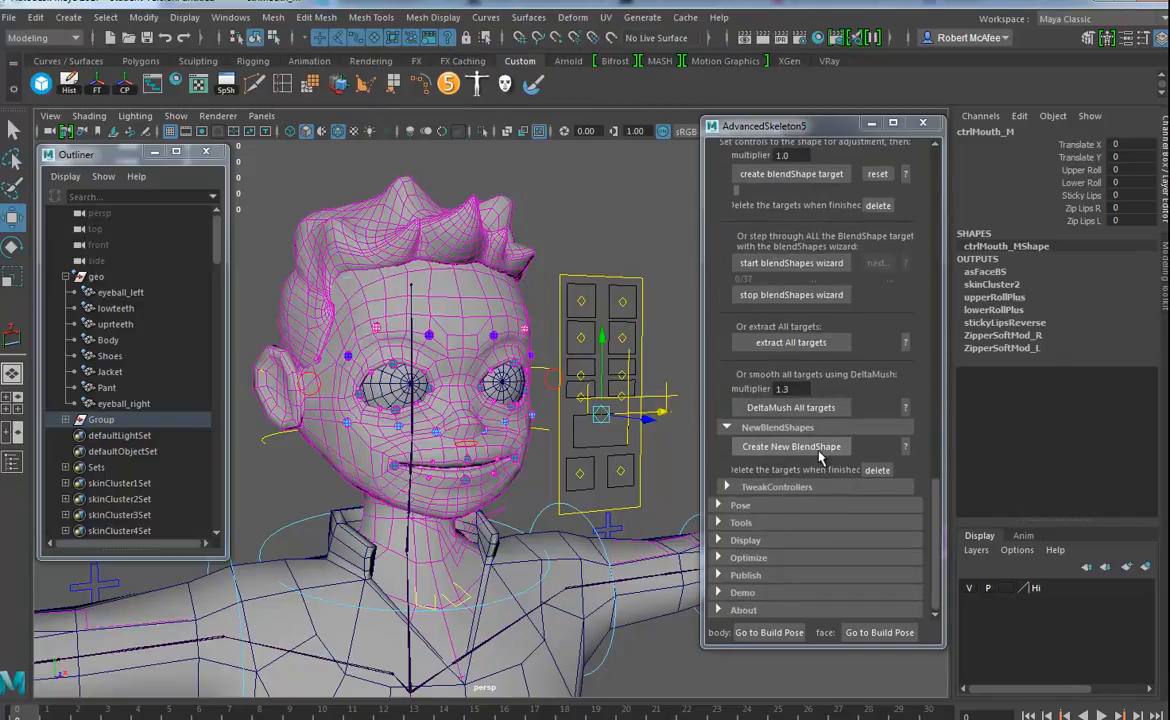
pyautogui.scroll(4, 833, 450)
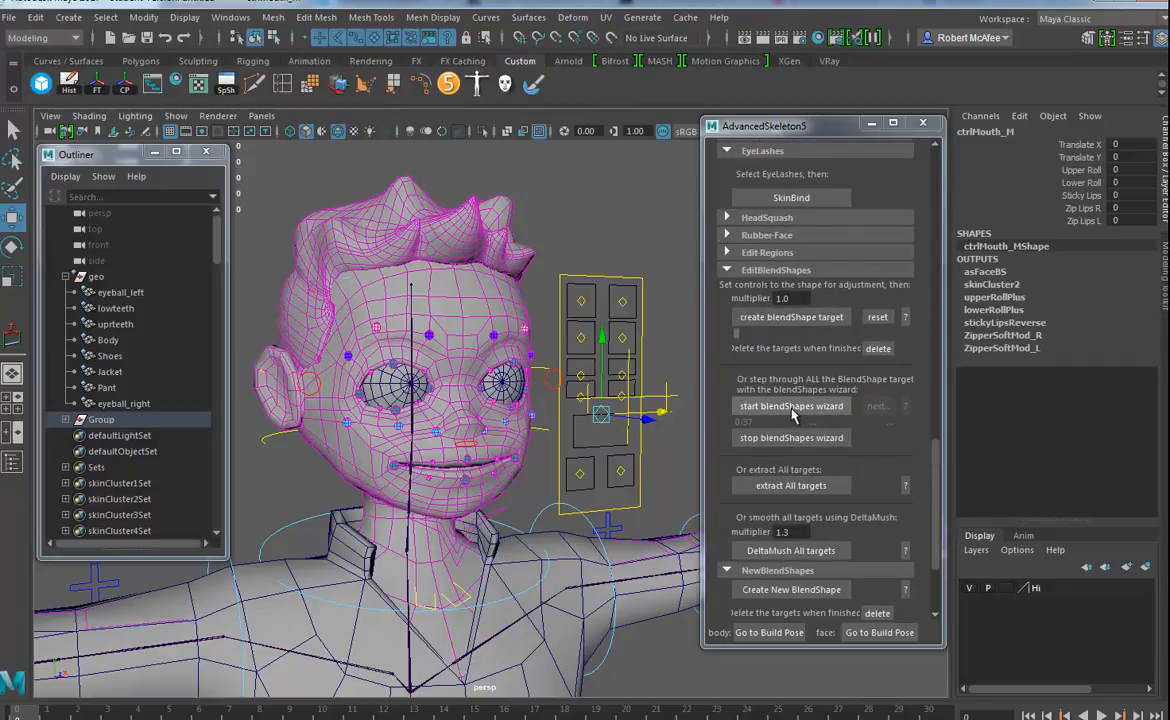
pyautogui.keyDown('alt'); pyautogui.moveTo(607, 482); pyautogui.dragTo(366, 475, button='right'); pyautogui.keyUp('alt')
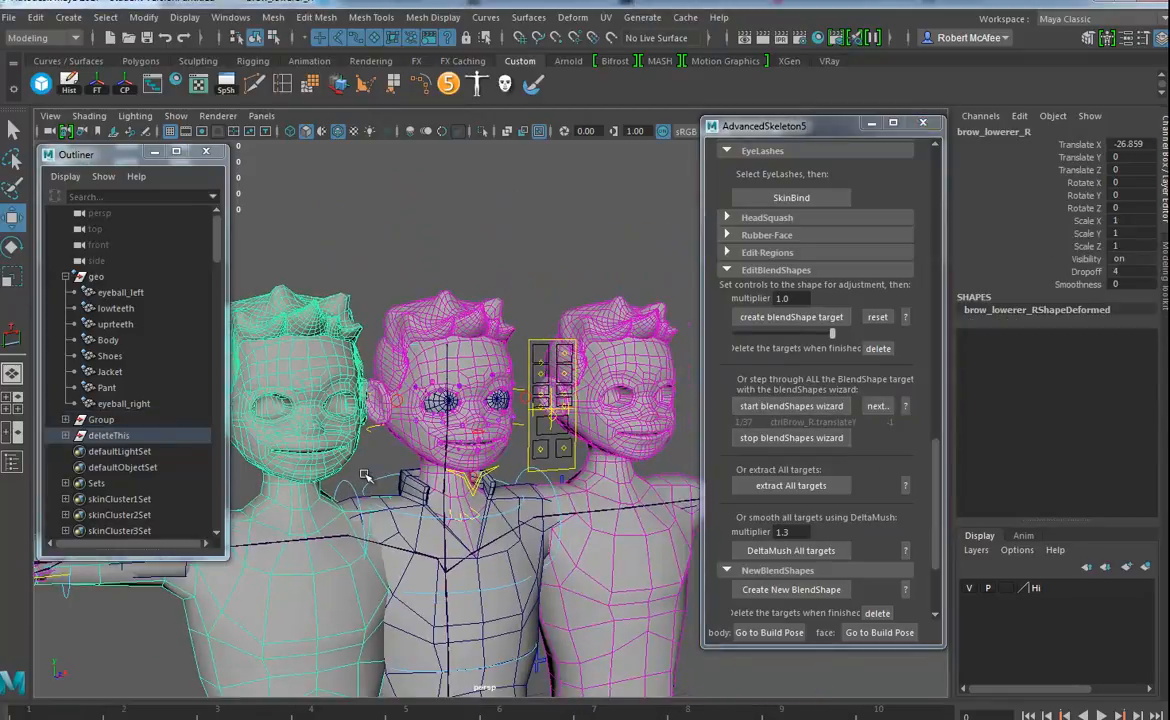
pyautogui.keyDown('alt'); pyautogui.moveTo(366, 475); pyautogui.dragTo(478, 461, button='middle'); pyautogui.keyUp('alt')
# - Step through the wizard's blend shape targets from the brow shapes to mouth_smile_R, examining the face for broken deformation
pyautogui.click(878, 408)
pyautogui.click(877, 407)
pyautogui.click(878, 407)
pyautogui.click(878, 408)
pyautogui.click(878, 408)
pyautogui.click(878, 408)
pyautogui.click(878, 408)
pyautogui.click(878, 408)
pyautogui.click(878, 408)
pyautogui.click(878, 408)
pyautogui.click(878, 408)
pyautogui.click(878, 408)
pyautogui.click(878, 408)
pyautogui.click(886, 410)
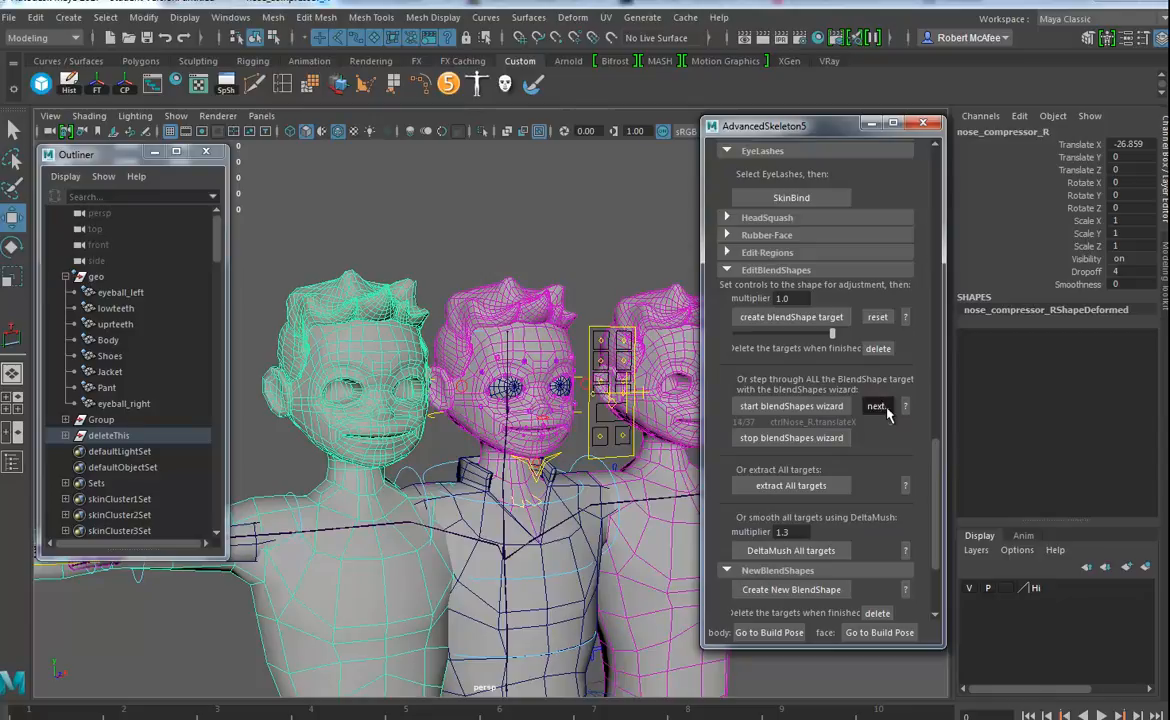
pyautogui.click(886, 410)
pyautogui.click(886, 410)
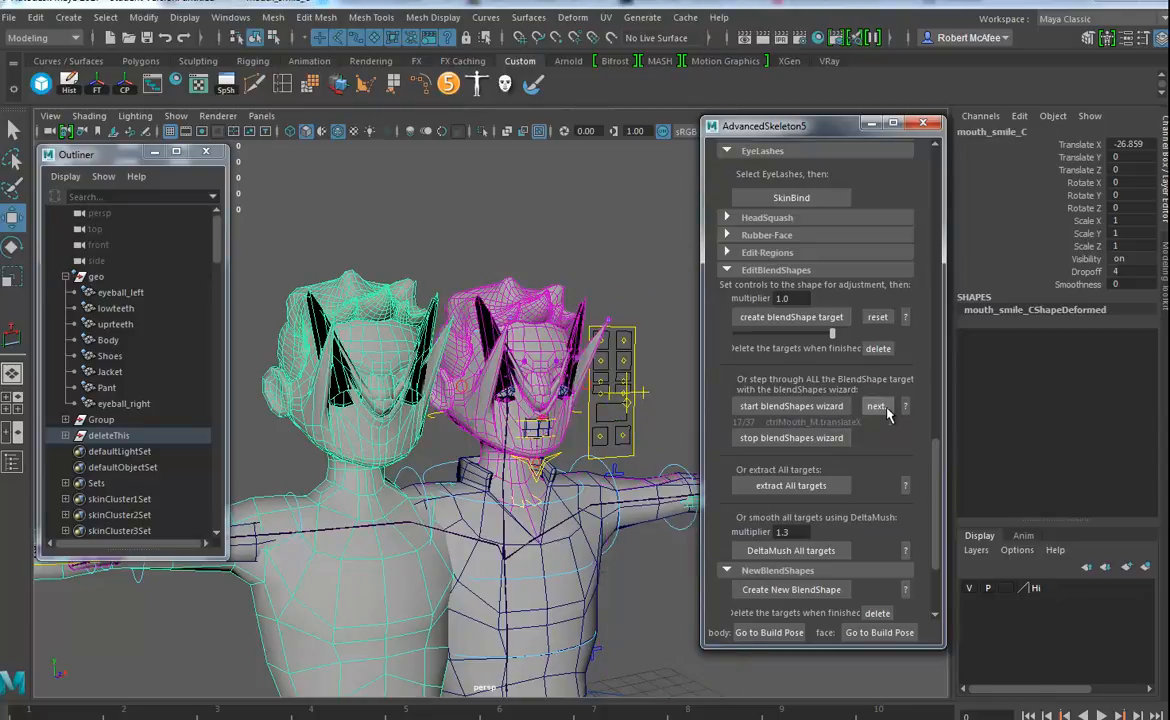
pyautogui.click(880, 408)
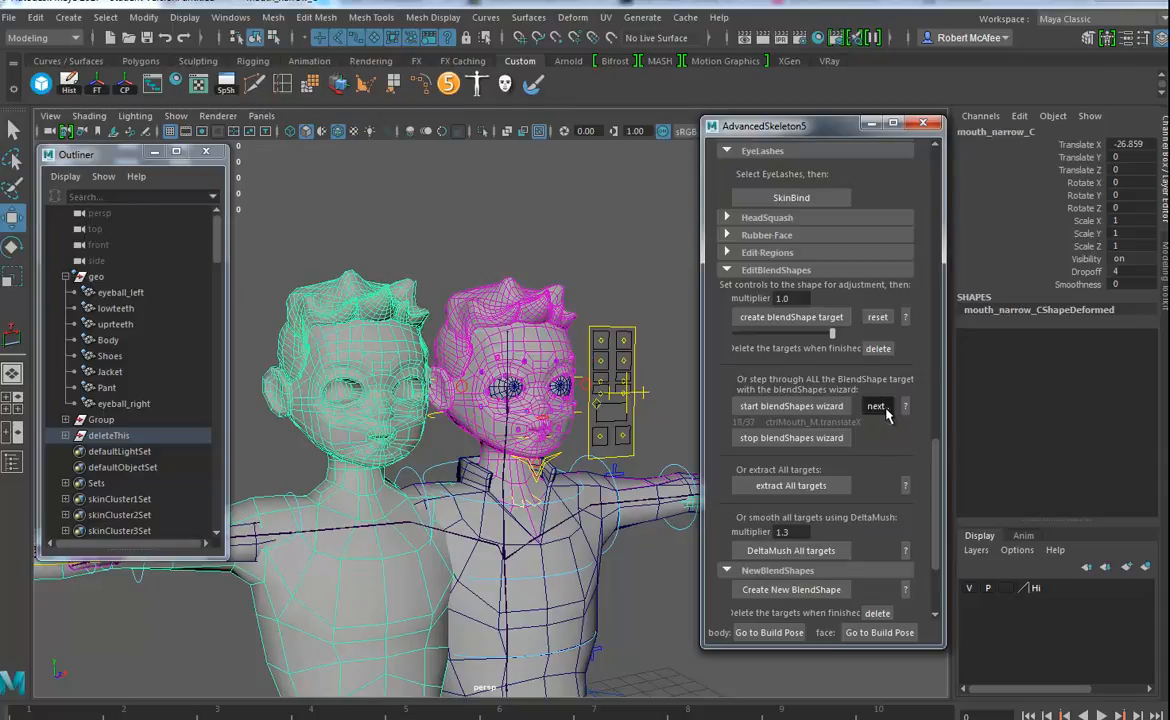
pyautogui.click(877, 407)
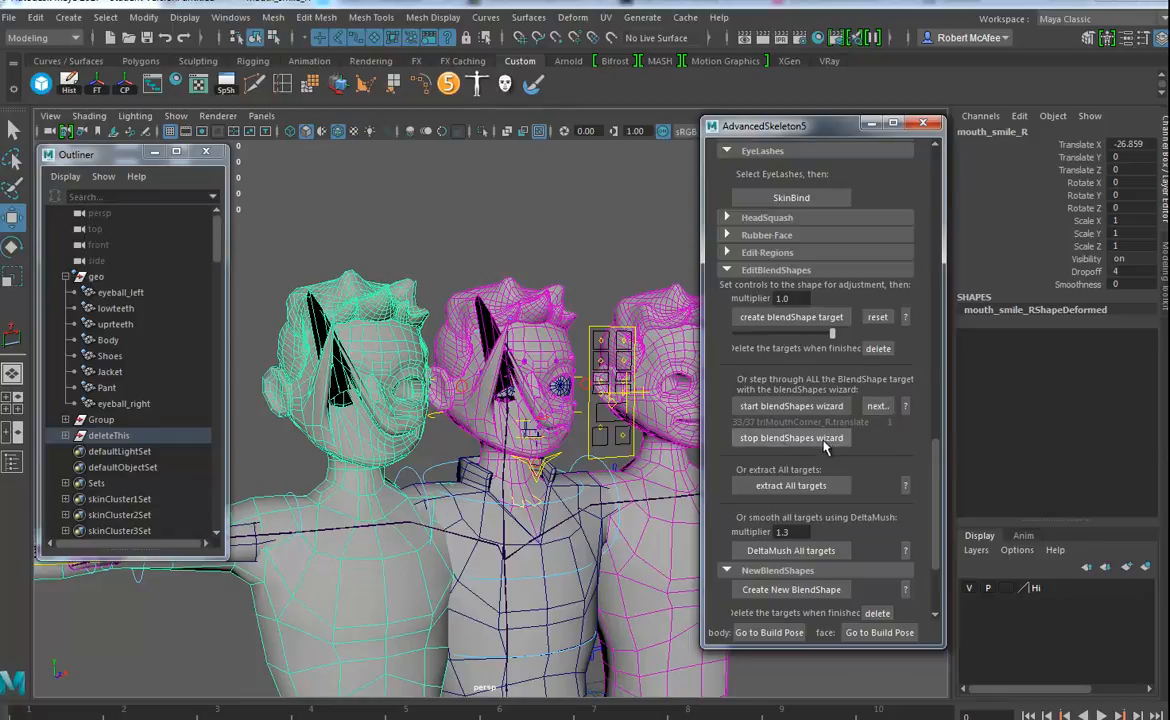
# - Stop the blendShapes wizard
pyautogui.click(791, 437)
pyautogui.keyDown('alt'); pyautogui.moveTo(623, 560); pyautogui.dragTo(652, 540, button='right'); pyautogui.keyUp('alt')
pyautogui.keyDown('alt'); pyautogui.moveTo(628, 527); pyautogui.dragTo(470, 561, button='middle'); pyautogui.keyUp('alt')
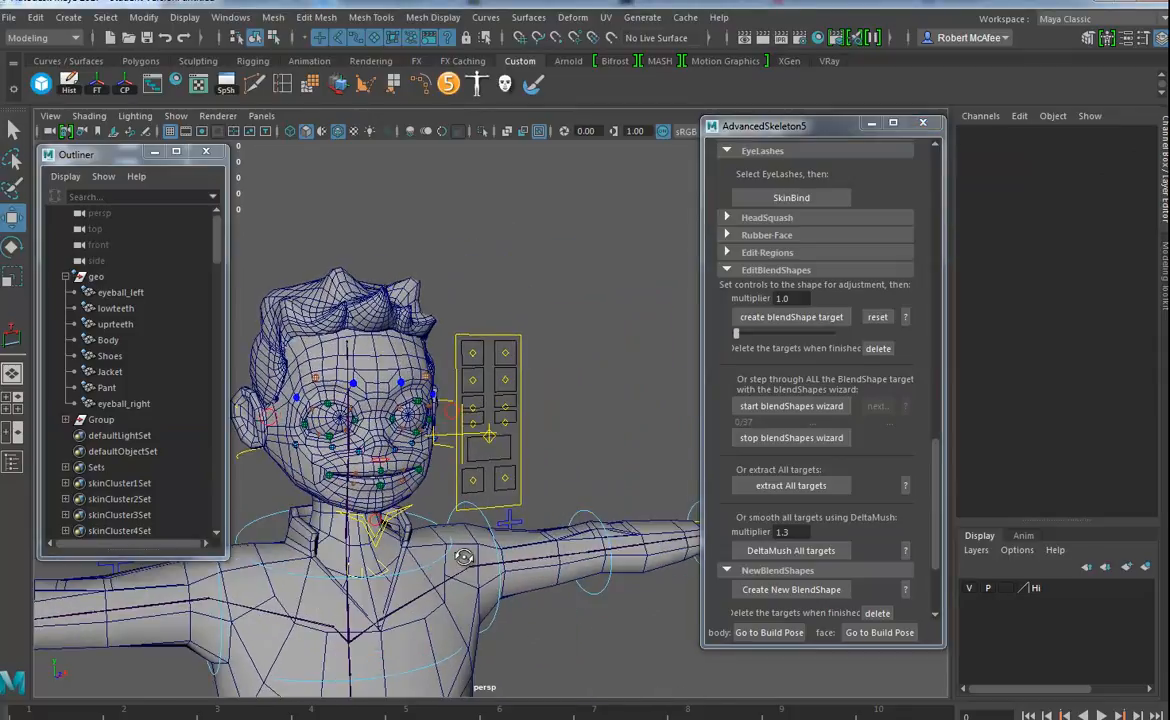
pyautogui.keyDown('alt'); pyautogui.moveTo(470, 561); pyautogui.dragTo(515, 540, button='right'); pyautogui.keyUp('alt')
pyautogui.keyDown('alt'); pyautogui.moveTo(505, 525); pyautogui.dragTo(539, 508); pyautogui.keyUp('alt')
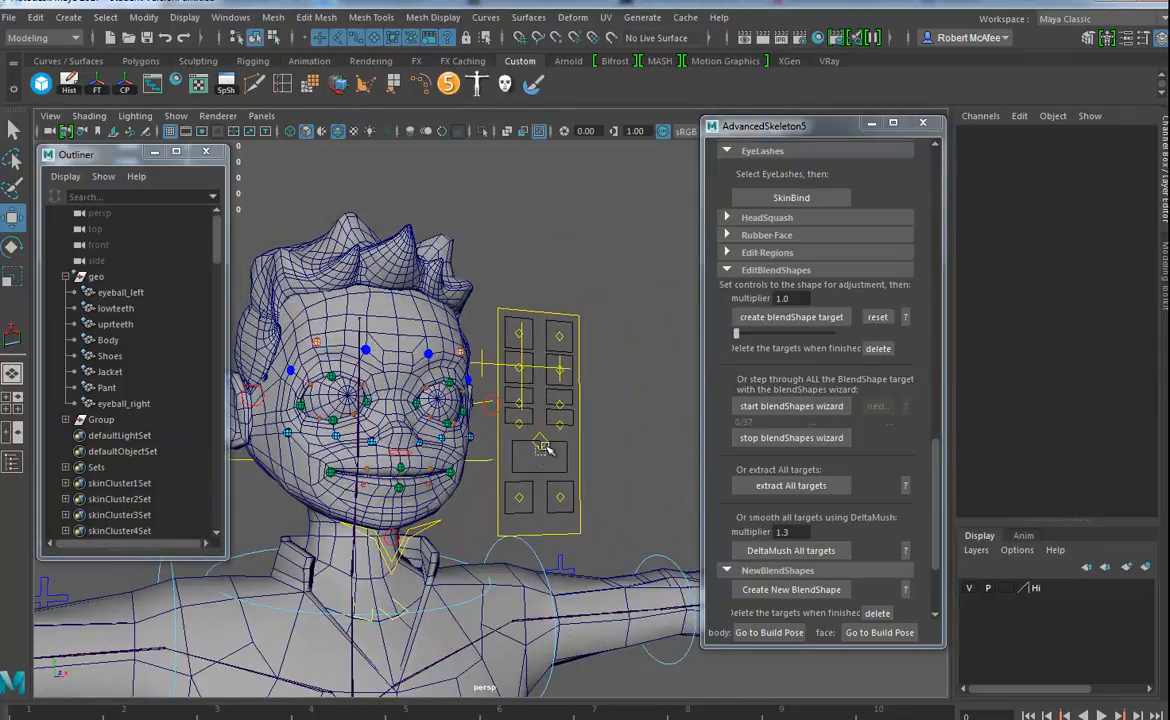
# - Set ctrlMouth_M to Translate X 1 and create an editable blendShape target for that pose
pyautogui.click(541, 444)
pyautogui.moveTo(604, 441); pyautogui.dragTo(642, 442)
pyautogui.keyDown('alt'); pyautogui.moveTo(560, 516); pyautogui.dragTo(602, 497, button='middle'); pyautogui.keyUp('alt')
pyautogui.keyDown('alt'); pyautogui.moveTo(607, 505); pyautogui.dragTo(585, 500); pyautogui.keyUp('alt')
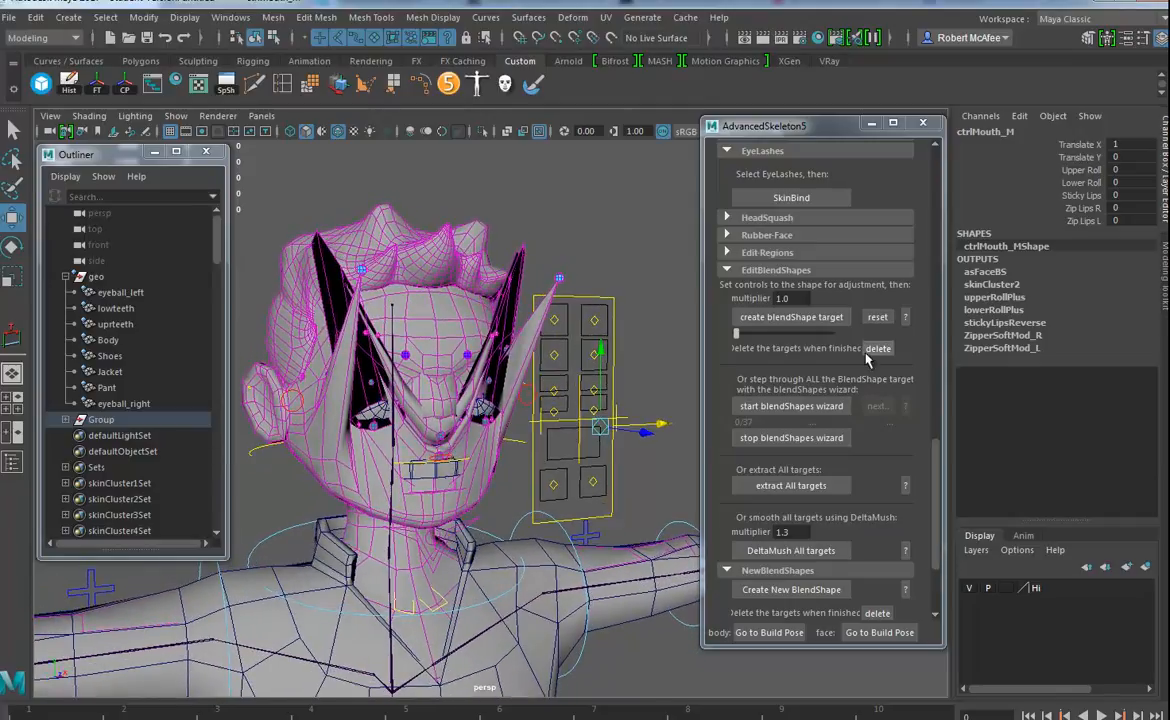
pyautogui.click(757, 318)
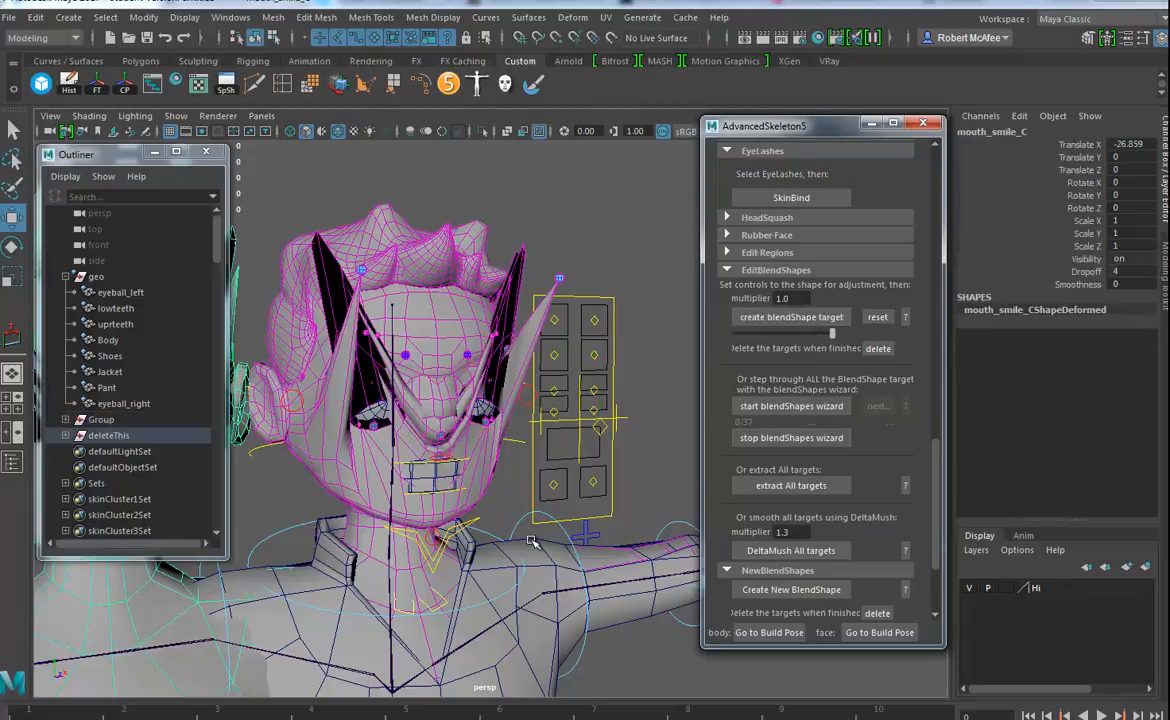
pyautogui.keyDown('alt'); pyautogui.moveTo(596, 471); pyautogui.dragTo(599, 474, button='middle'); pyautogui.keyUp('alt')
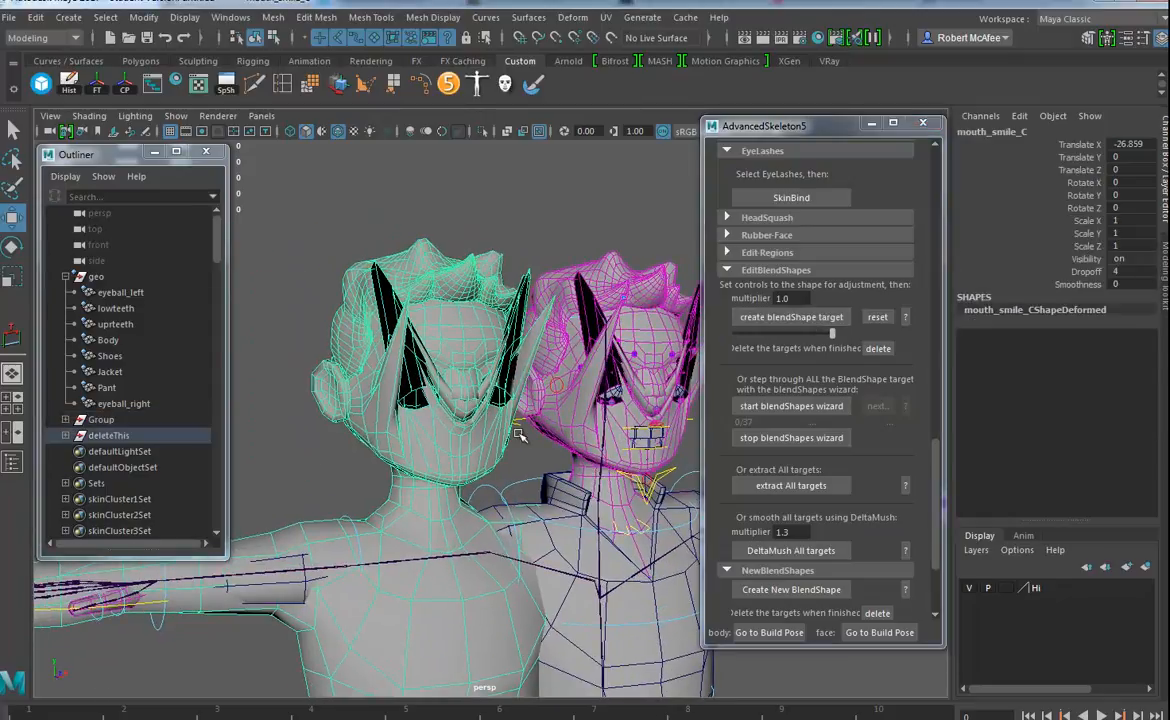
pyautogui.scroll(4, 452, 432)
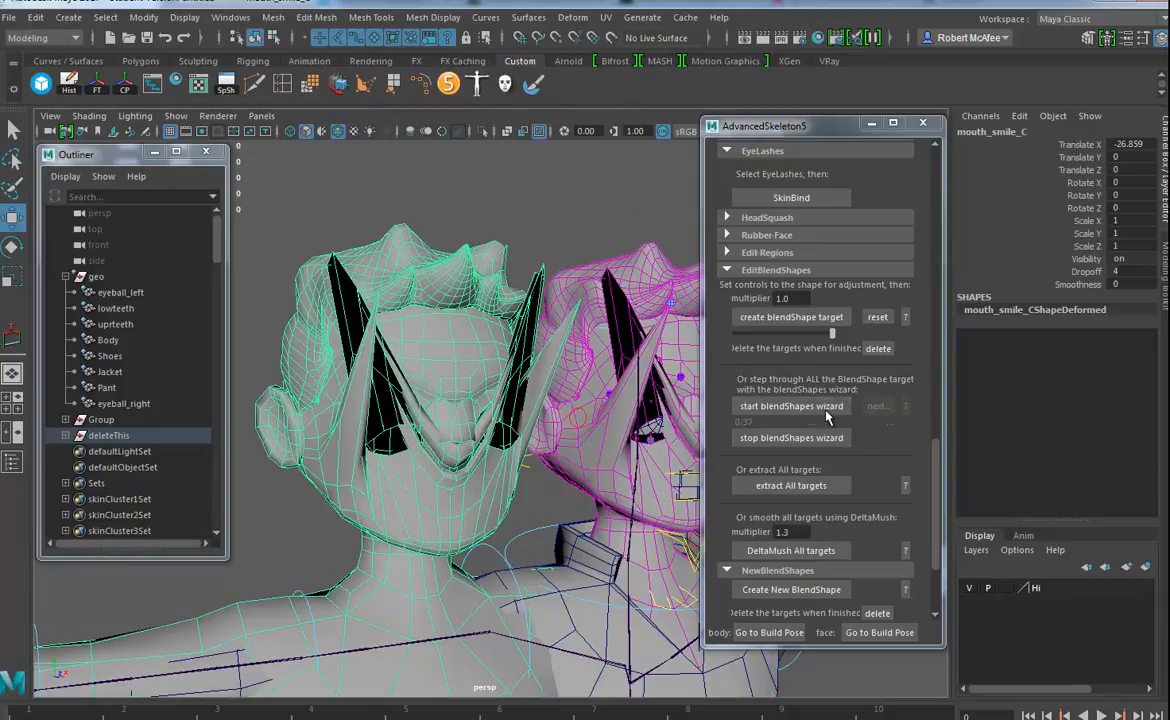
# - Reset the mouth_smile_C target mesh to the neutral face shape
pyautogui.click(877, 318)
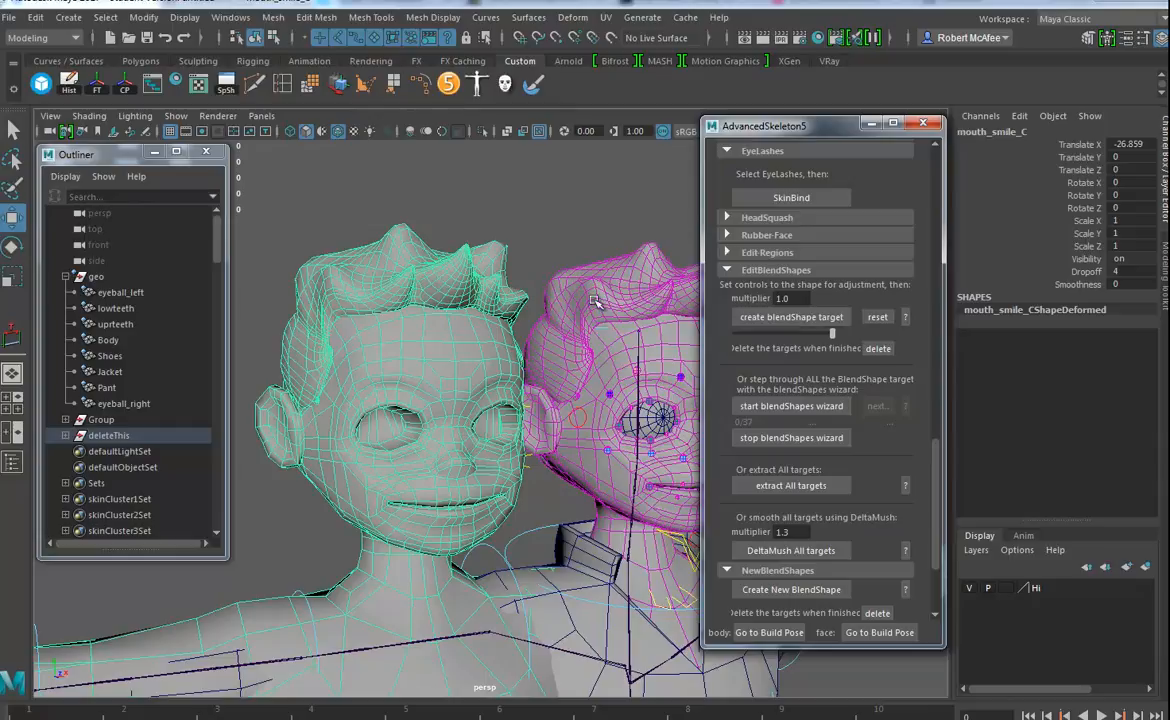
pyautogui.keyDown('alt'); pyautogui.moveTo(458, 480); pyautogui.dragTo(432, 470); pyautogui.keyUp('alt')
pyautogui.keyDown('alt'); pyautogui.moveTo(402, 509); pyautogui.dragTo(414, 540, button='right'); pyautogui.keyUp('alt')
pyautogui.keyDown('alt'); pyautogui.moveTo(414, 540); pyautogui.dragTo(437, 505, button='middle'); pyautogui.keyUp('alt')
# - Sculpt a smile on mouth_smile_C by raising the mouth-corner vertices with Object X symmetry and soft selection, and return to object mode
pyautogui.moveTo(437, 505); pyautogui.dragTo(363, 393, button='right')
pyautogui.click(413, 487)
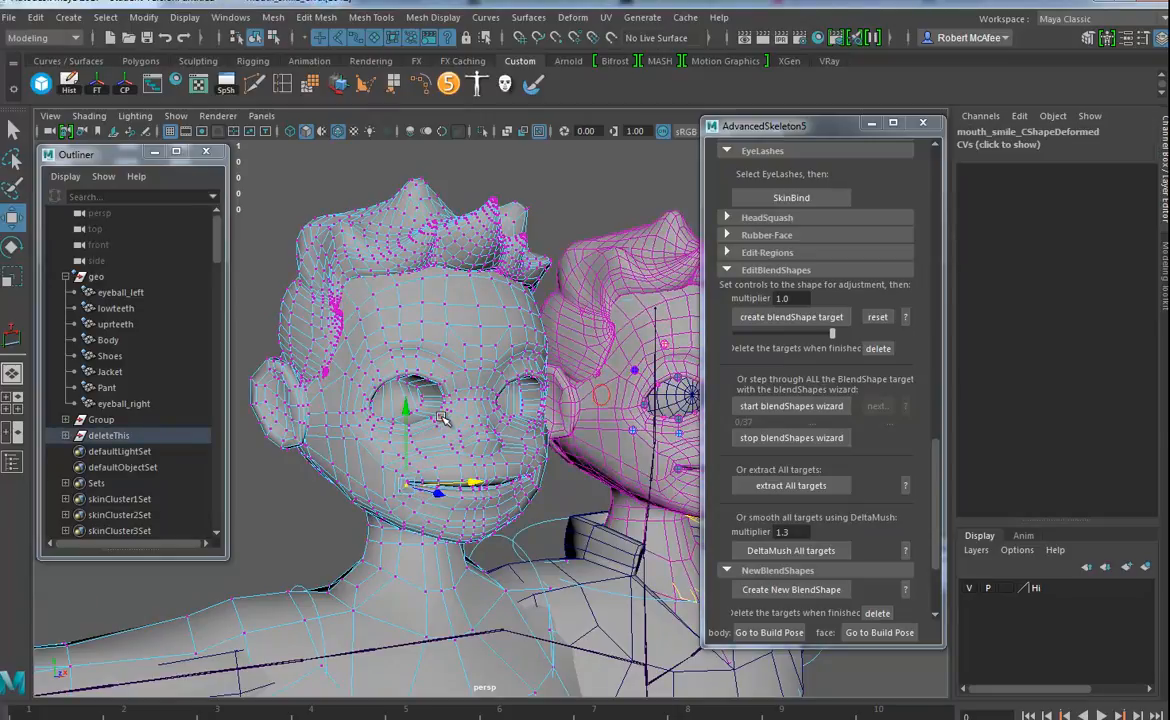
pyautogui.moveTo(443, 418); pyautogui.dragTo(398, 318)
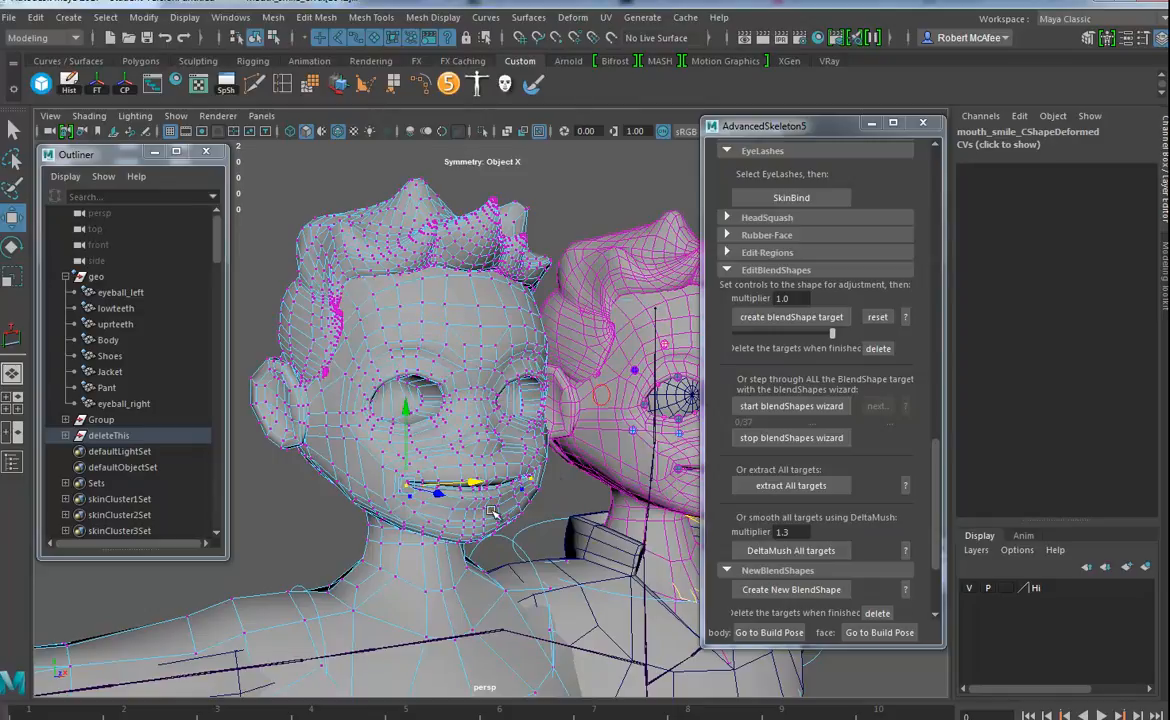
pyautogui.press('b')
pyautogui.moveTo(453, 501); pyautogui.dragTo(535, 497)
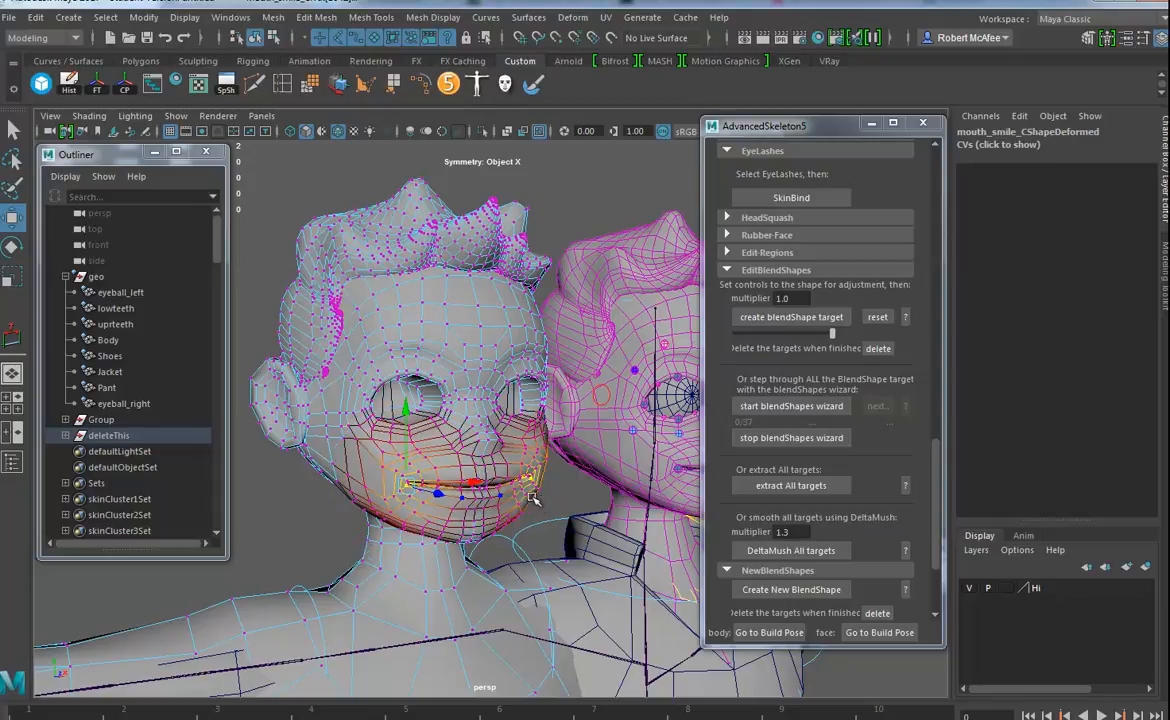
pyautogui.moveTo(407, 481); pyautogui.dragTo(407, 467)
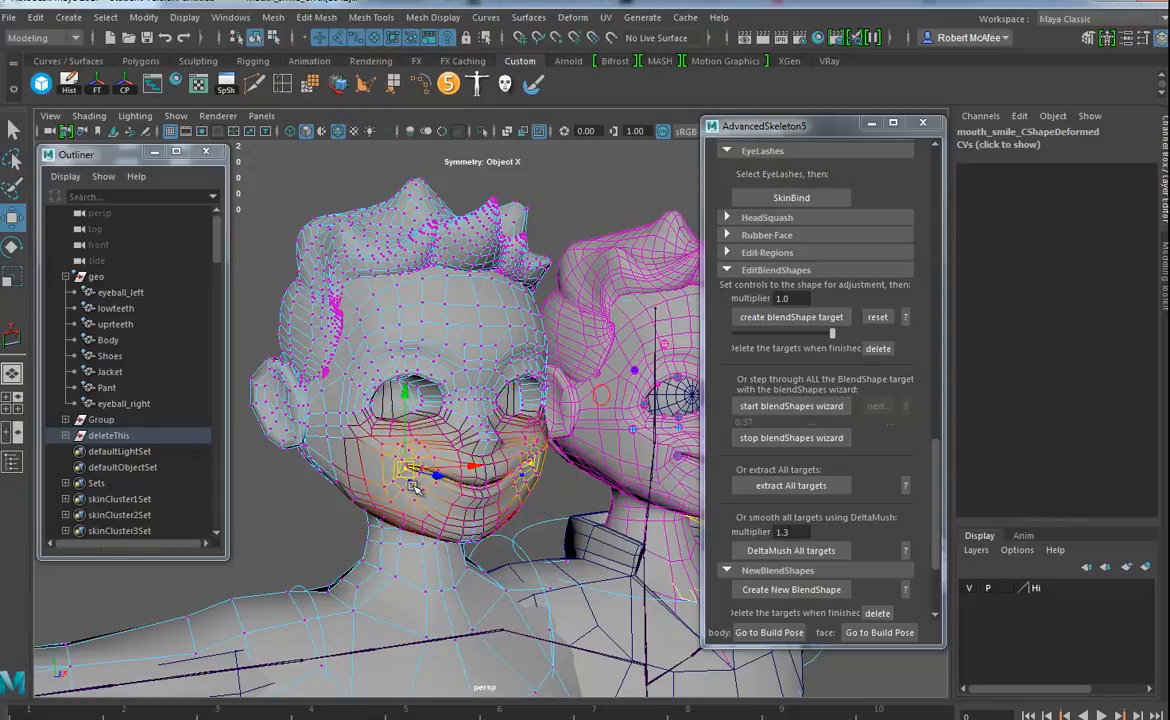
pyautogui.press('e')
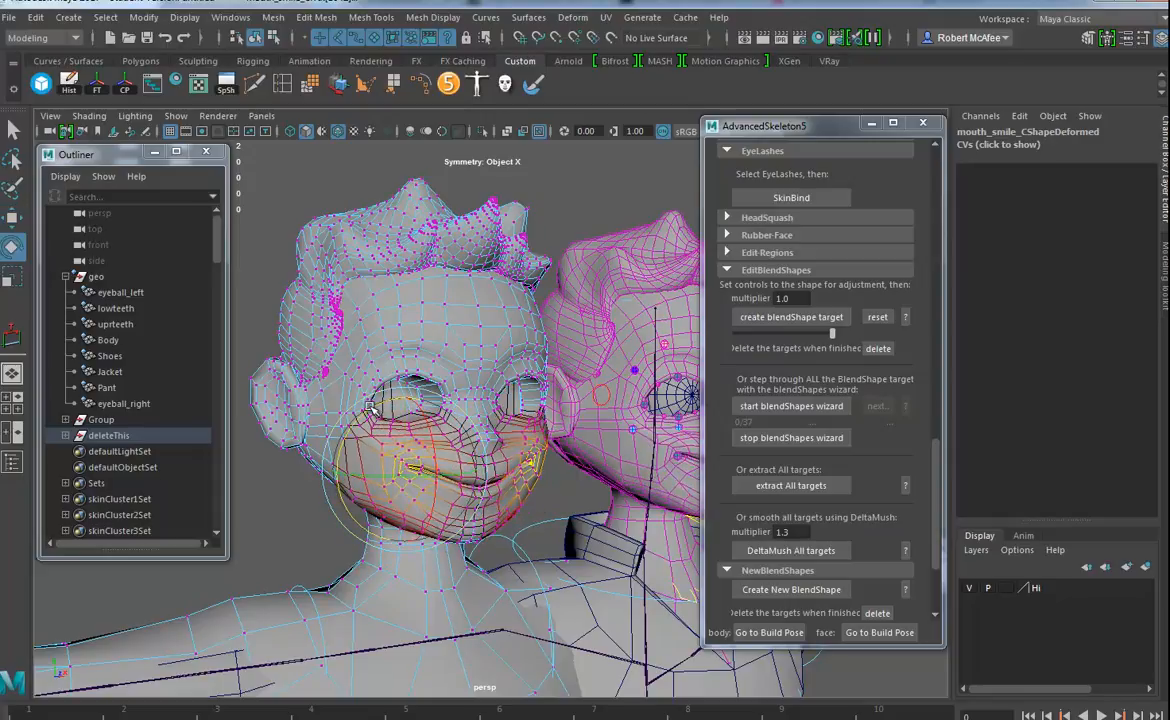
pyautogui.moveTo(440, 300); pyautogui.dragTo(505, 311, button='right')
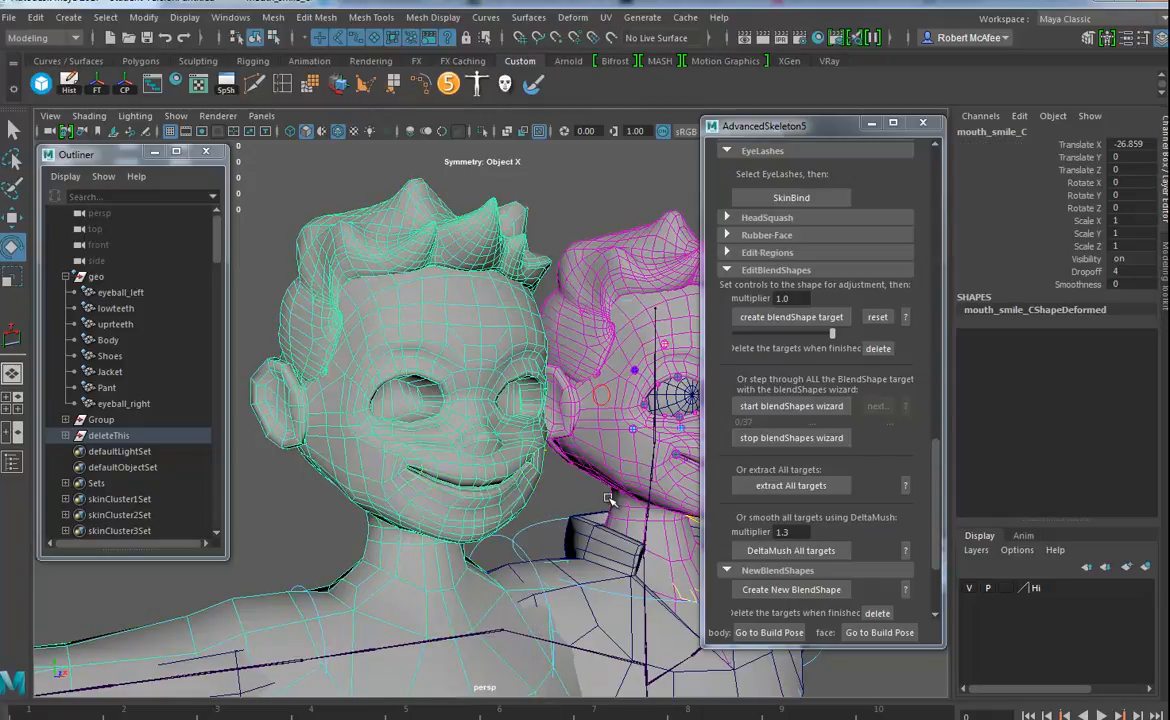
# - Delete the finished mouth_smile_C target mesh
pyautogui.scroll(-3, 600, 508)
pyautogui.keyDown('alt'); pyautogui.moveTo(600, 508); pyautogui.dragTo(470, 475, button='middle'); pyautogui.keyUp('alt')
pyautogui.scroll(-3, 567, 470)
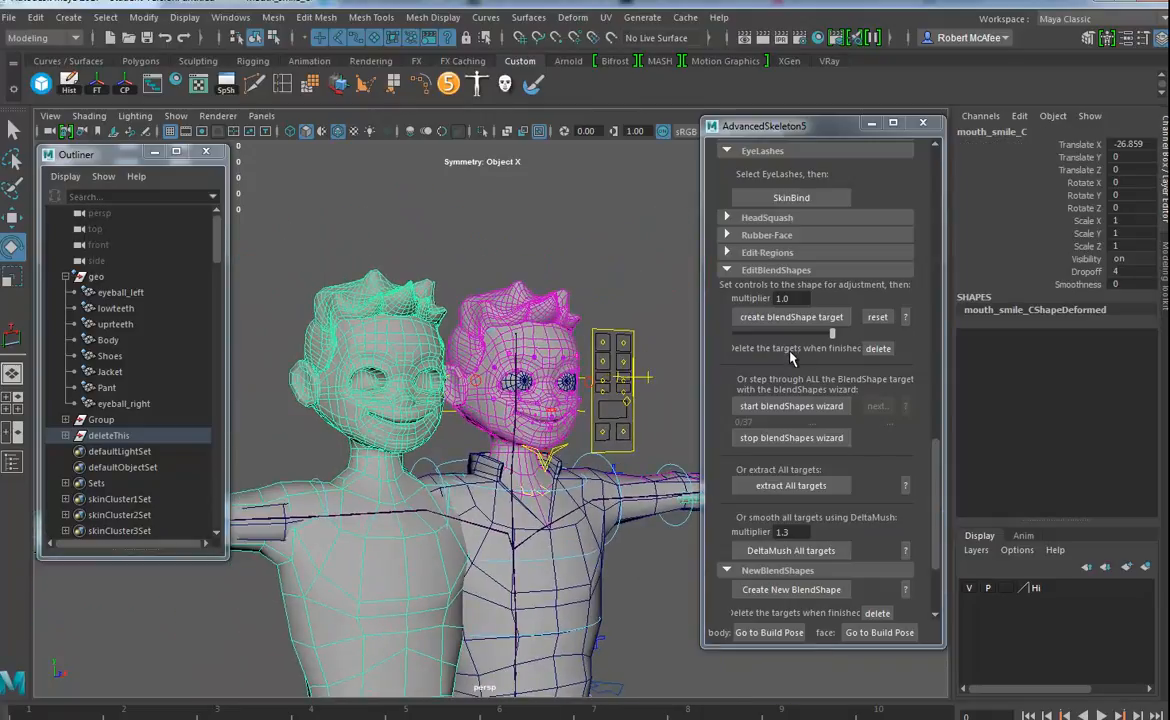
pyautogui.click(879, 348)
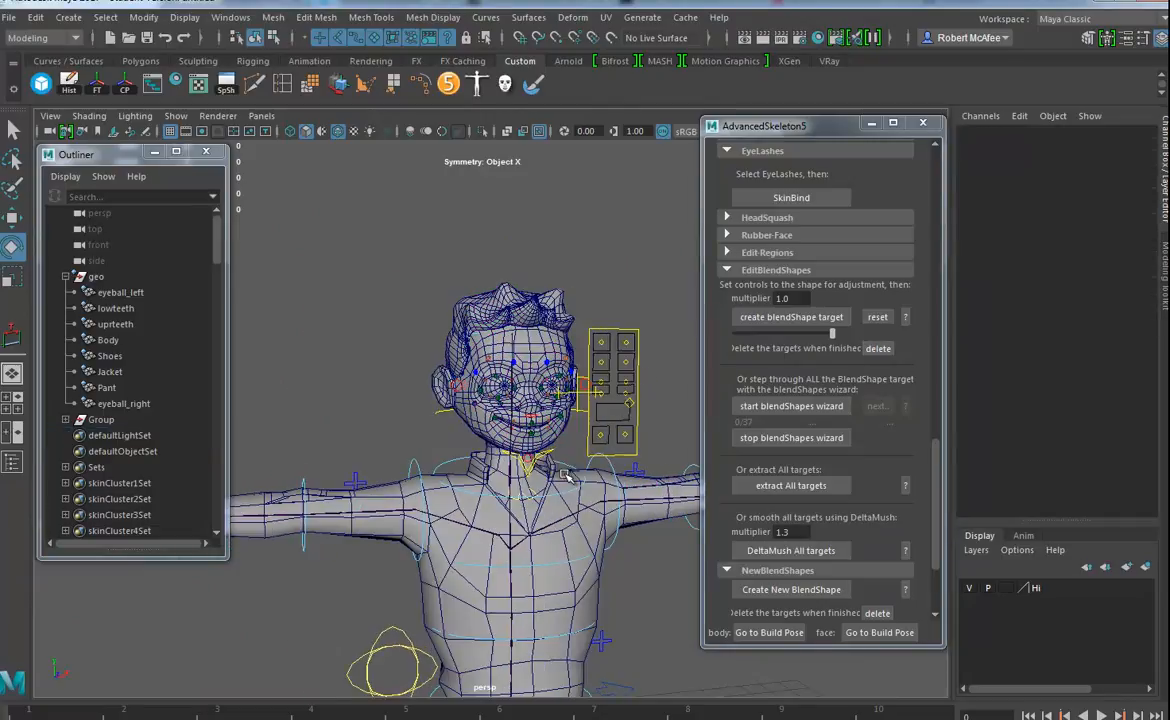
# - Test the corrected smile by moving ctrlMouth_M around its box, ending at Translate X -0.032, Y -0.447
pyautogui.keyDown('alt'); pyautogui.moveTo(631, 478); pyautogui.dragTo(538, 496, button='middle'); pyautogui.keyUp('alt')
pyautogui.keyDown('alt'); pyautogui.moveTo(538, 496); pyautogui.dragTo(625, 505, button='right'); pyautogui.keyUp('alt')
pyautogui.click(586, 423)
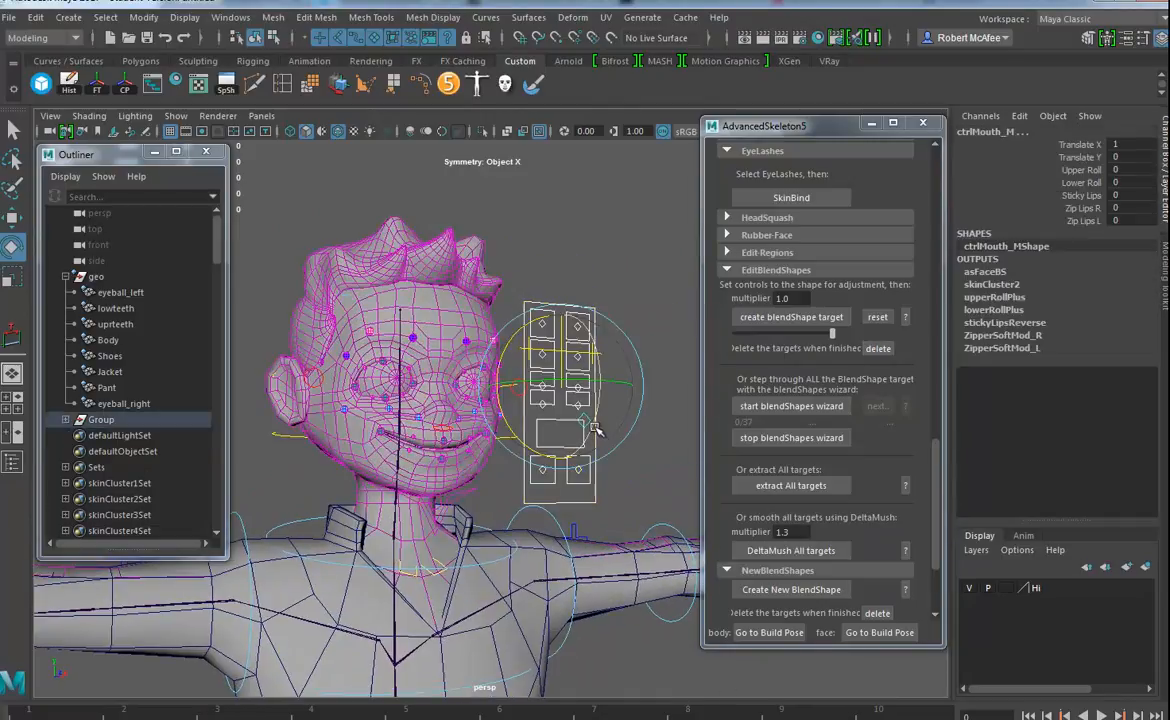
pyautogui.press('w')
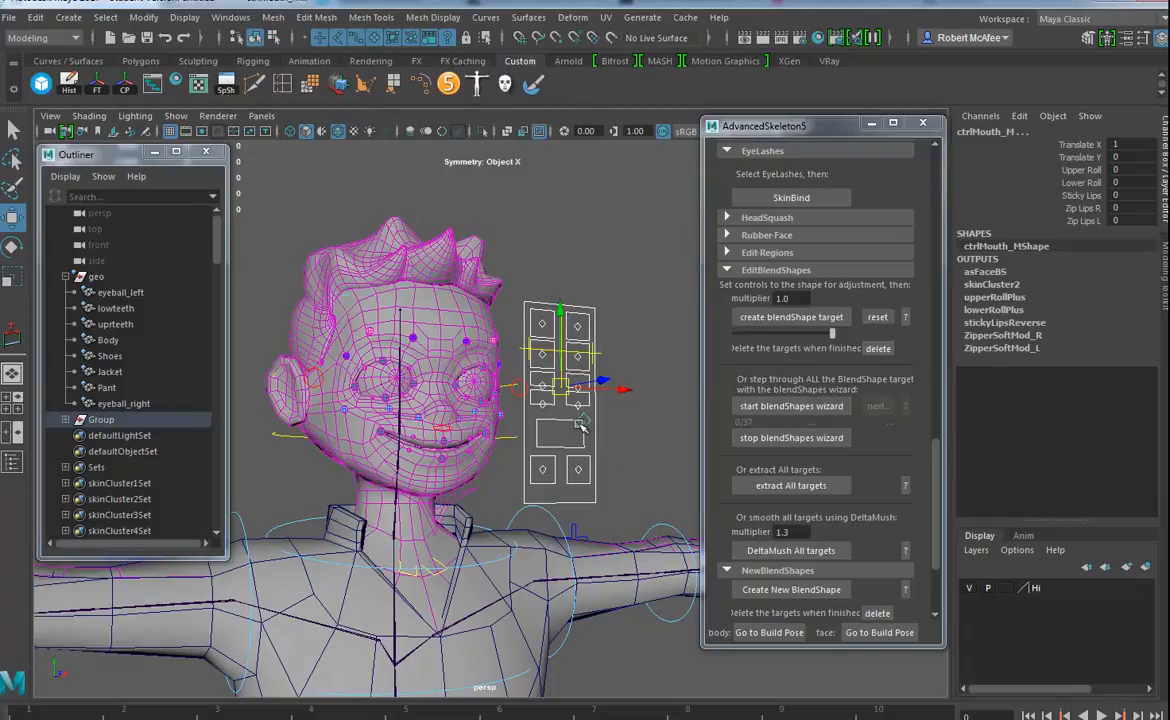
pyautogui.click(581, 424)
pyautogui.moveTo(583, 422); pyautogui.dragTo(587, 470)
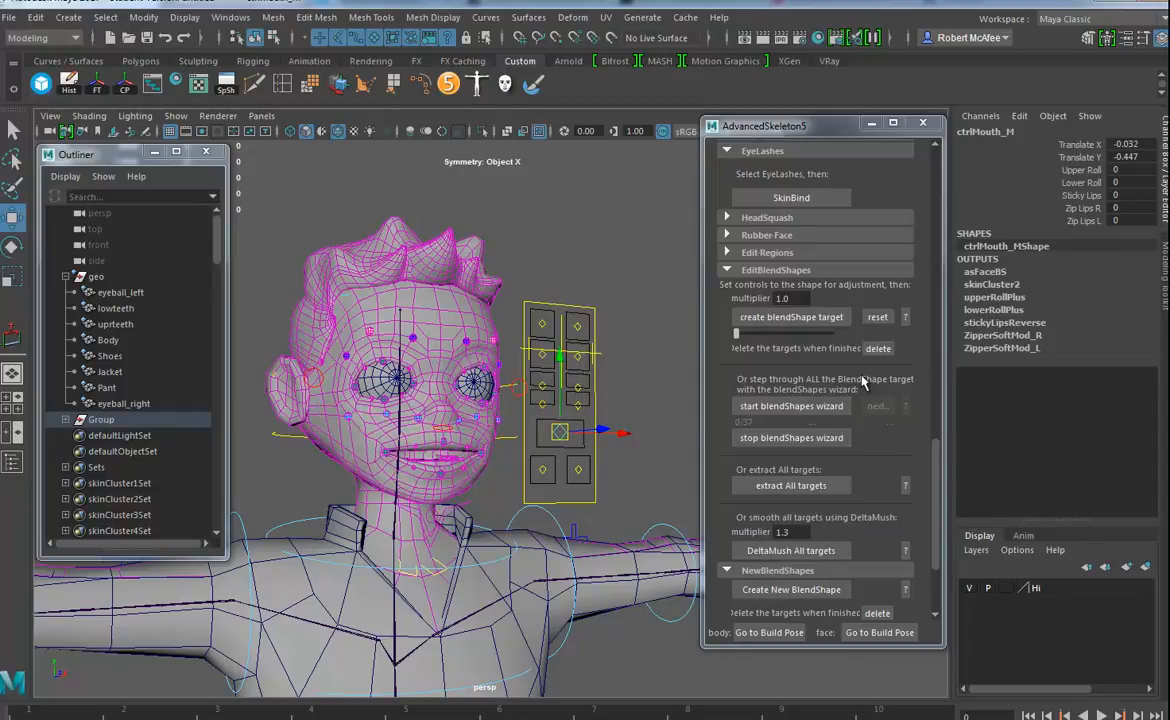